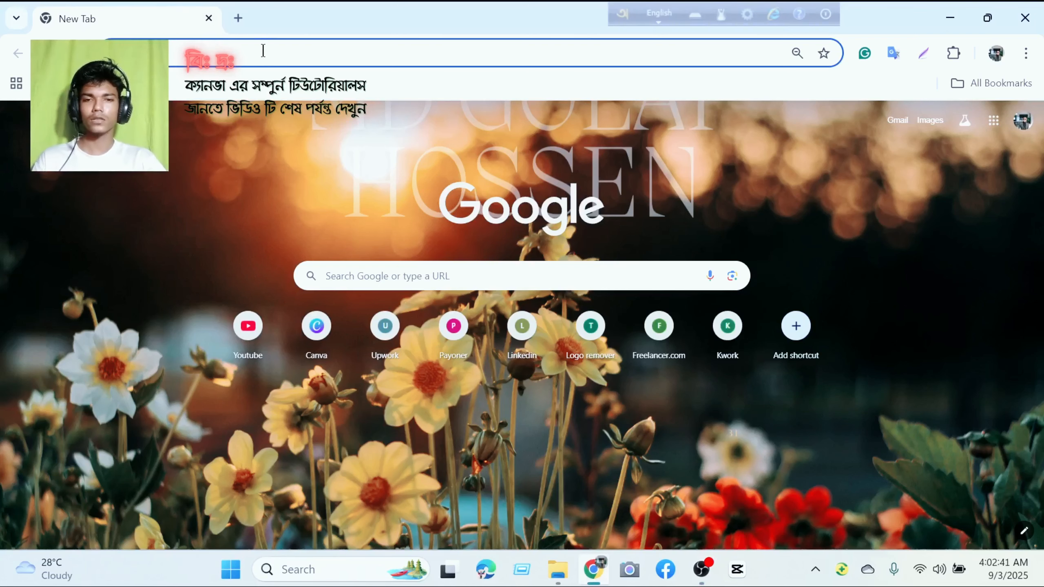
# Open the Canva website's home page in the browser and focus its template search.
pyautogui.click(263, 51)
pyautogui.write('canva')
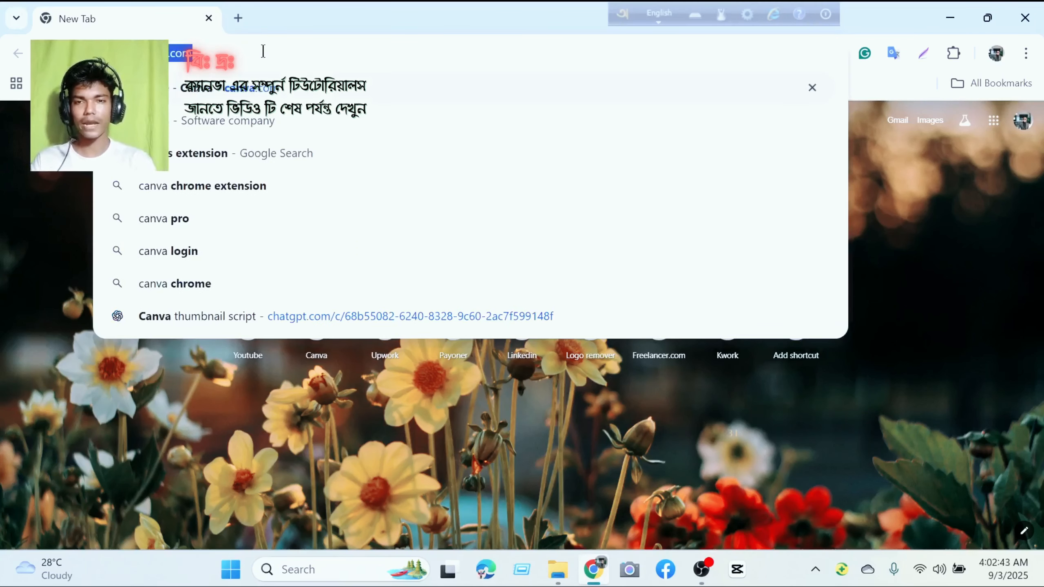
pyautogui.press('Return')
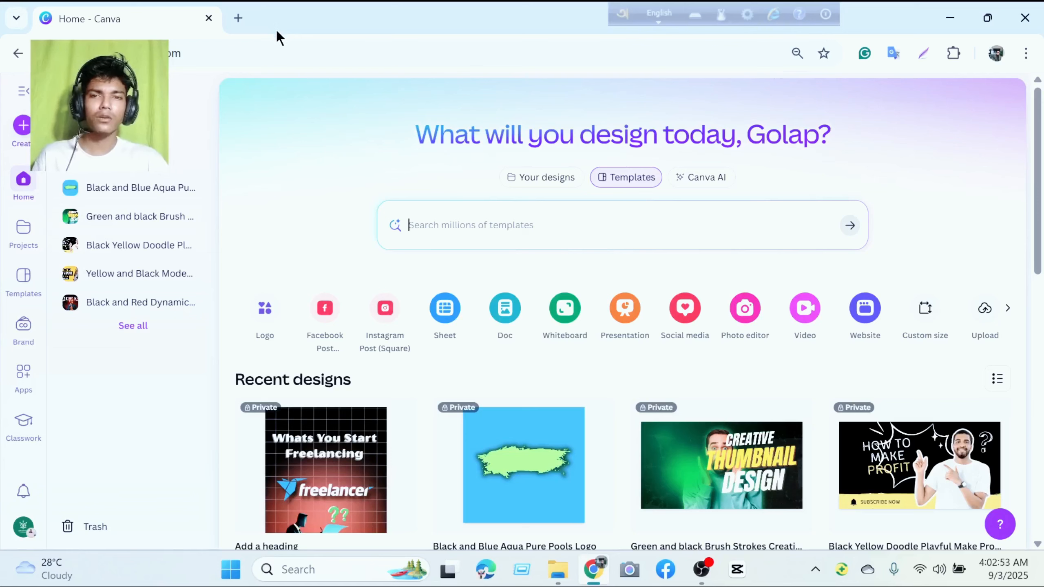
pyautogui.click(441, 236)
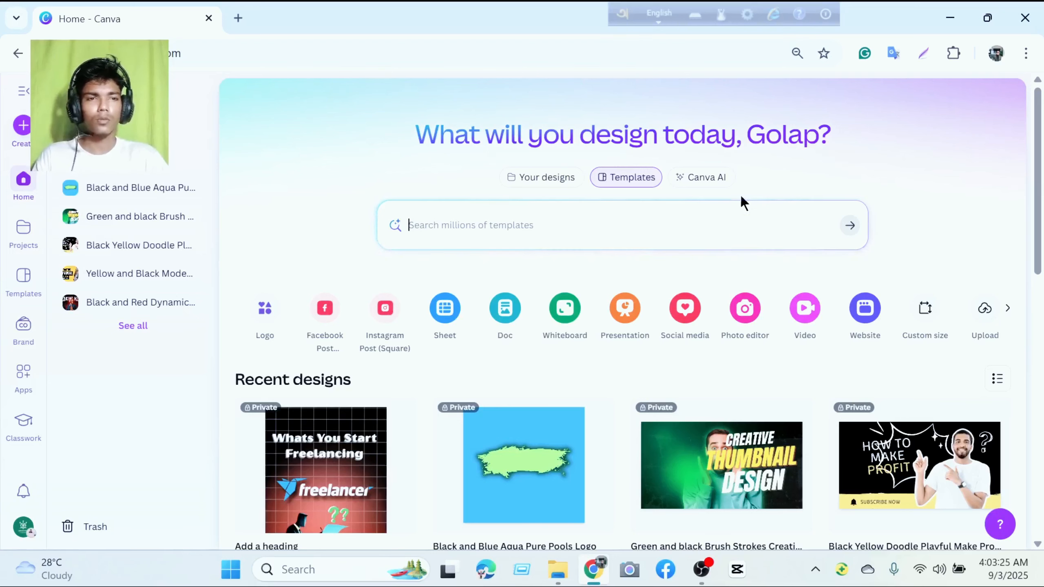
# Capture the whole Canva home page with Lightshot and outline the template search area and the row of design types with red rectangles.
pyautogui.click(923, 53)
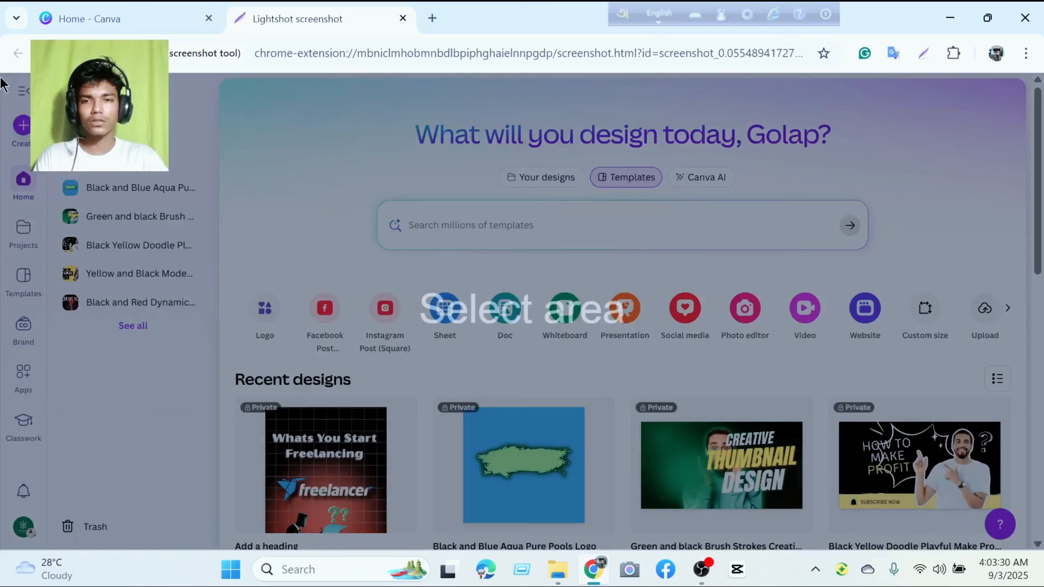
pyautogui.moveTo(1, 77); pyautogui.dragTo(1040, 552)
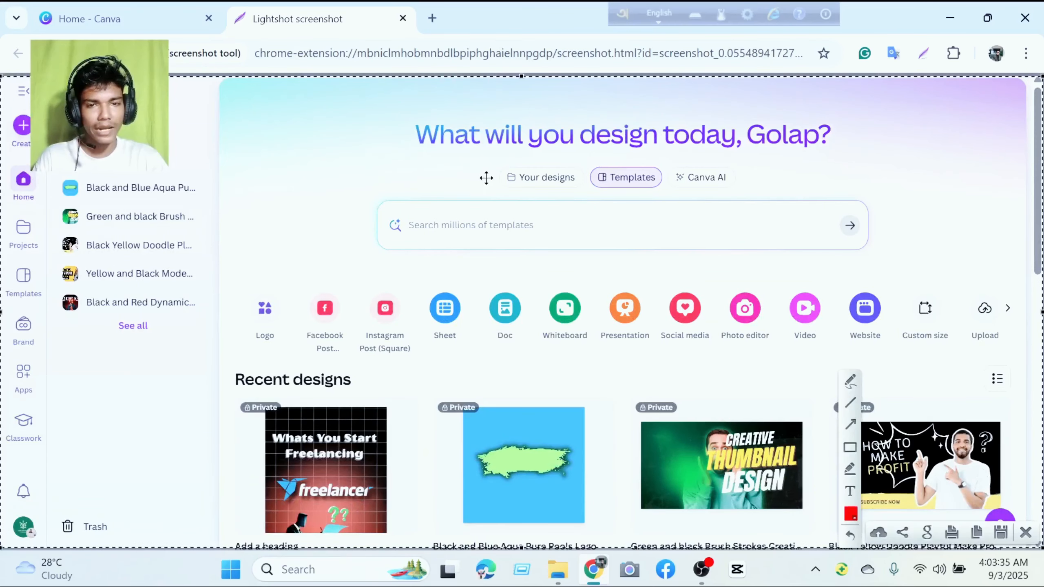
pyautogui.click(853, 447)
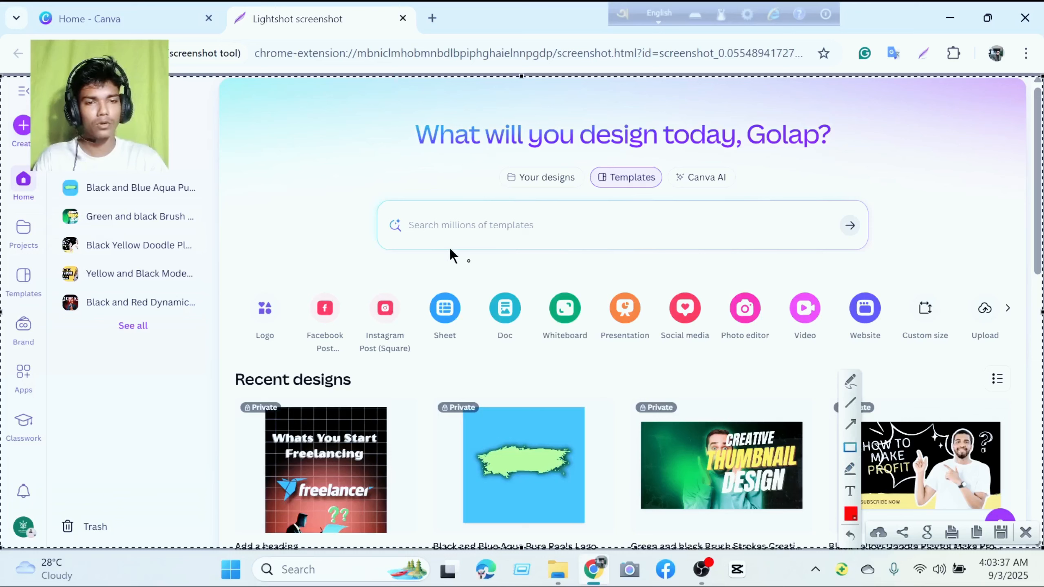
pyautogui.moveTo(349, 174)
pyautogui.mouseDown()
pyautogui.moveTo(714, 266)
pyautogui.moveTo(912, 283)
pyautogui.mouseUp()
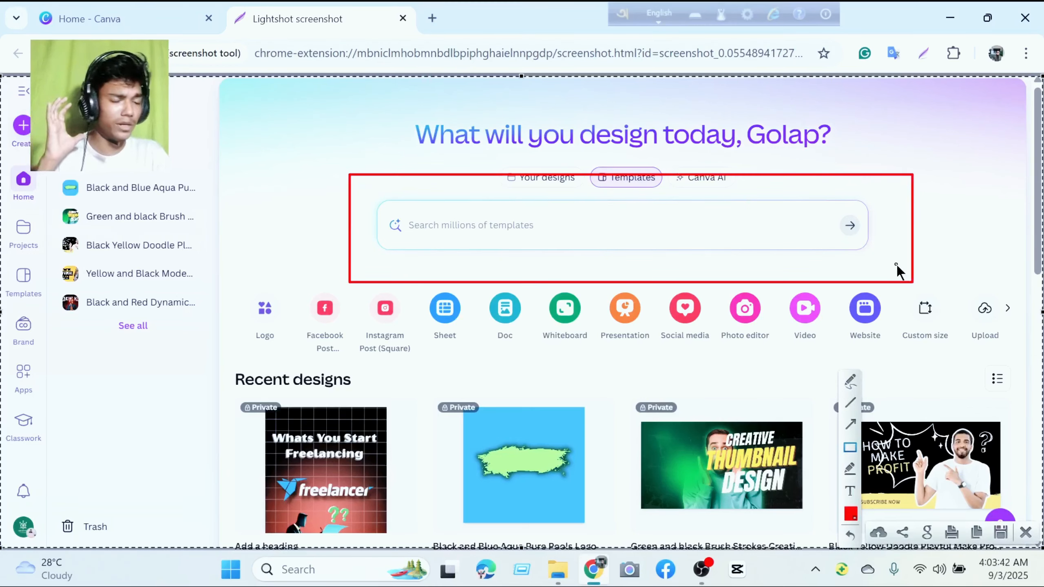
pyautogui.moveTo(231, 281); pyautogui.dragTo(1026, 372)
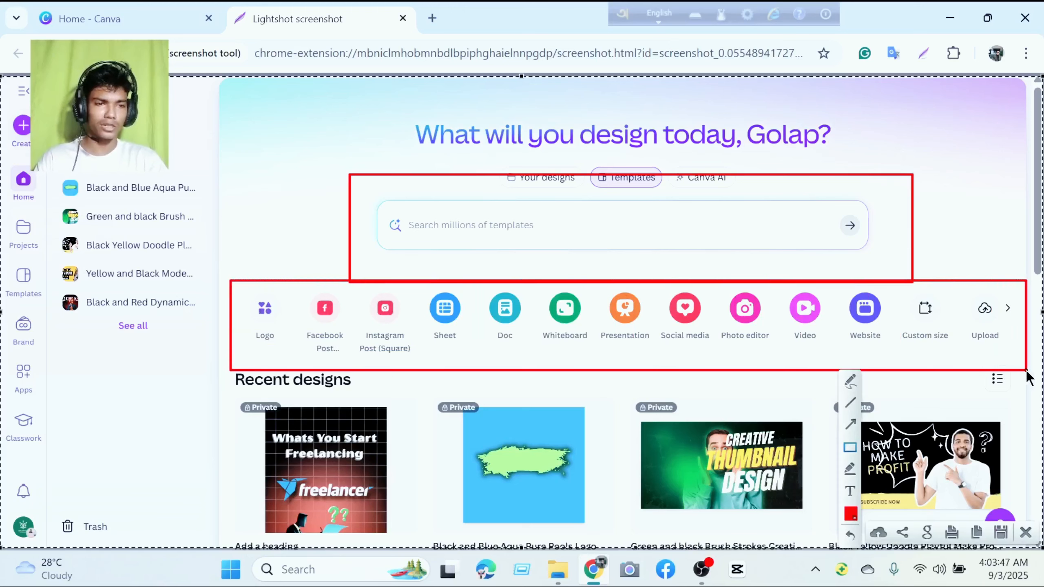
# Outline Logo, Facebook Post, Instagram Post (Square), Sheet and Doc with separate red rectangles, and close the screenshot without saving.
pyautogui.moveTo(240, 287); pyautogui.dragTo(290, 345)
pyautogui.moveTo(298, 290)
pyautogui.mouseDown()
pyautogui.moveTo(333, 361)
pyautogui.moveTo(347, 359)
pyautogui.mouseUp()
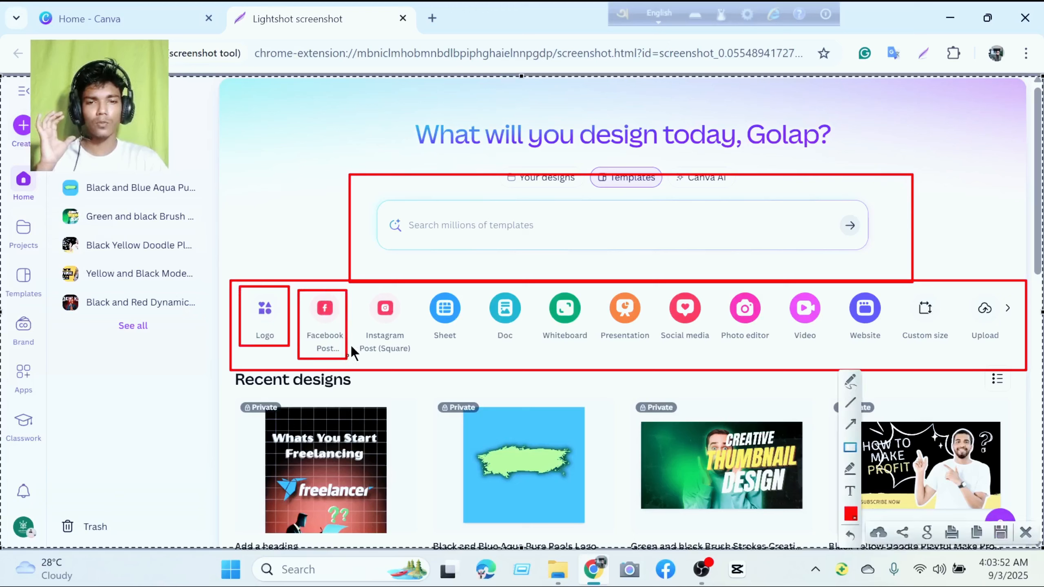
pyautogui.moveTo(353, 290); pyautogui.dragTo(420, 367)
pyautogui.moveTo(419, 289)
pyautogui.mouseDown()
pyautogui.moveTo(452, 356)
pyautogui.moveTo(468, 353)
pyautogui.mouseUp()
pyautogui.moveTo(476, 293); pyautogui.dragTo(521, 349)
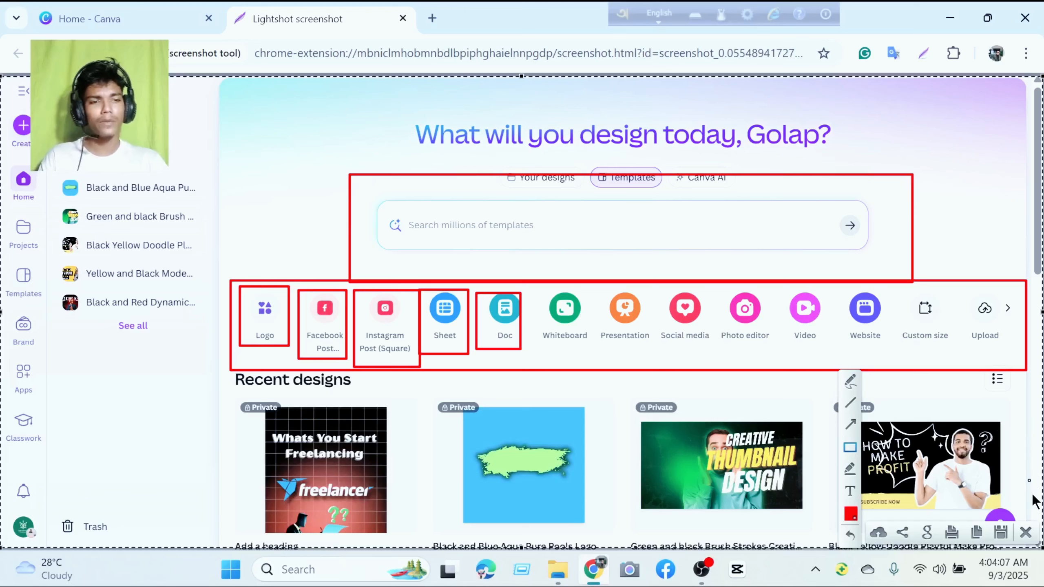
pyautogui.click(1025, 532)
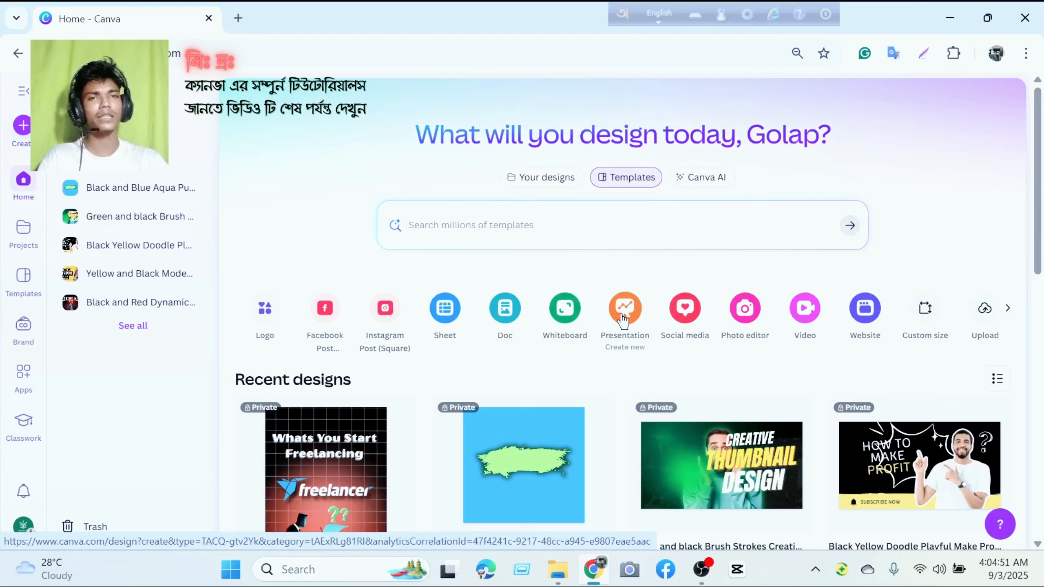
# Examine the Instagram and Facebook formats among the social media design options, and close the design creation window.
pyautogui.click(698, 310)
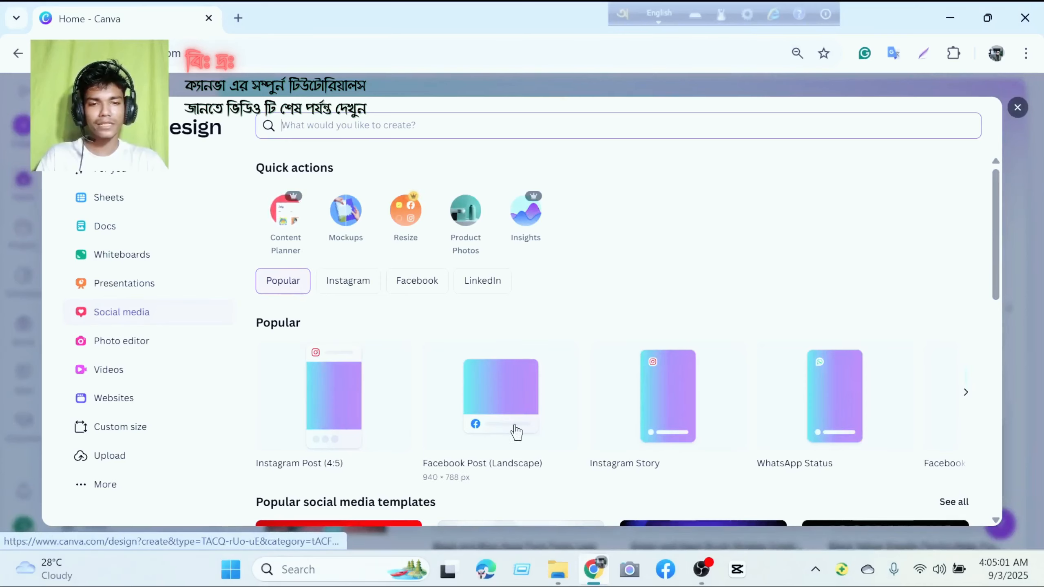
pyautogui.click(368, 287)
pyautogui.click(439, 285)
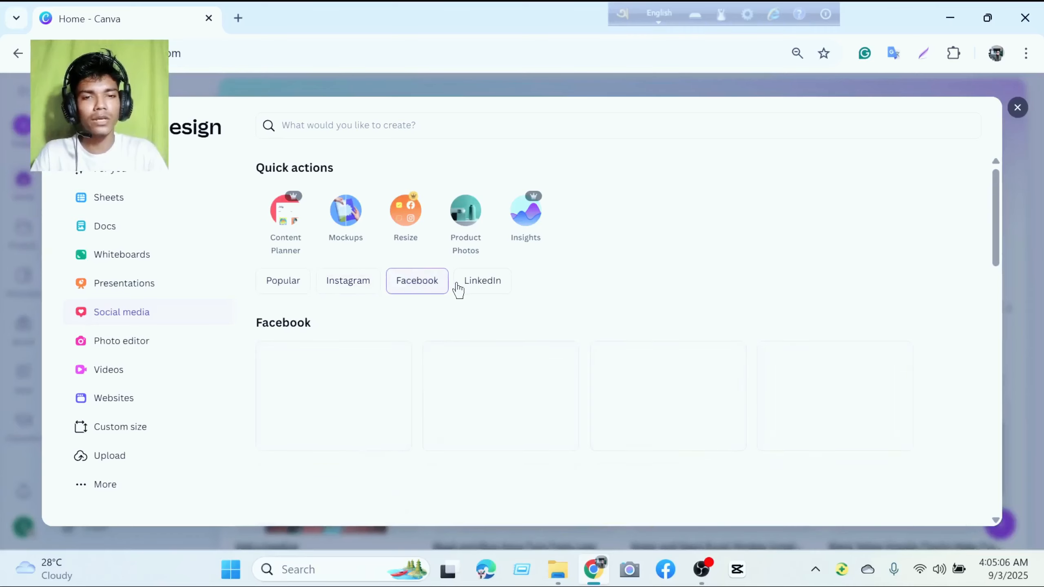
pyautogui.click(454, 290)
pyautogui.click(353, 288)
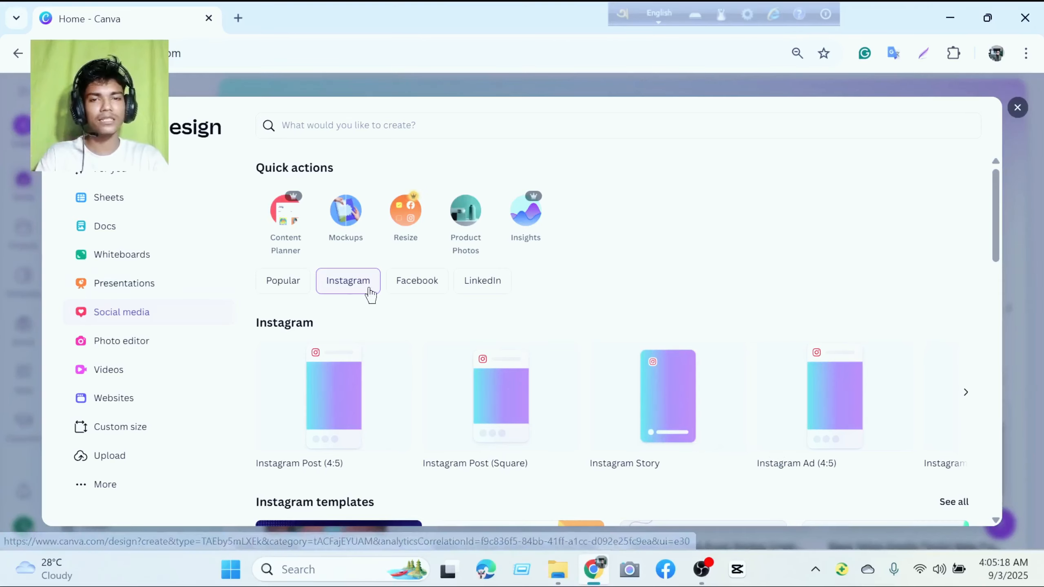
pyautogui.click(406, 280)
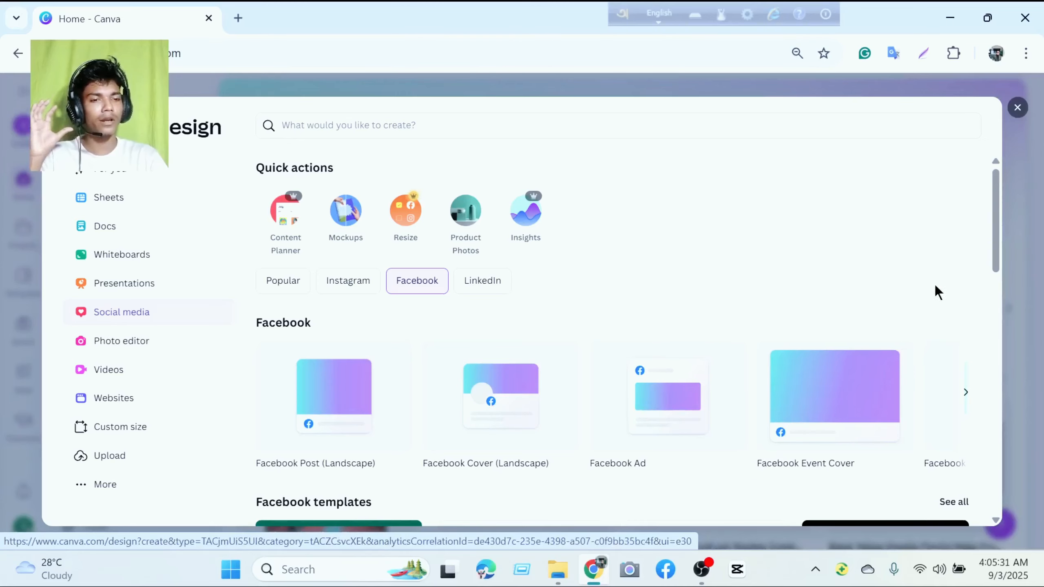
pyautogui.click(1016, 108)
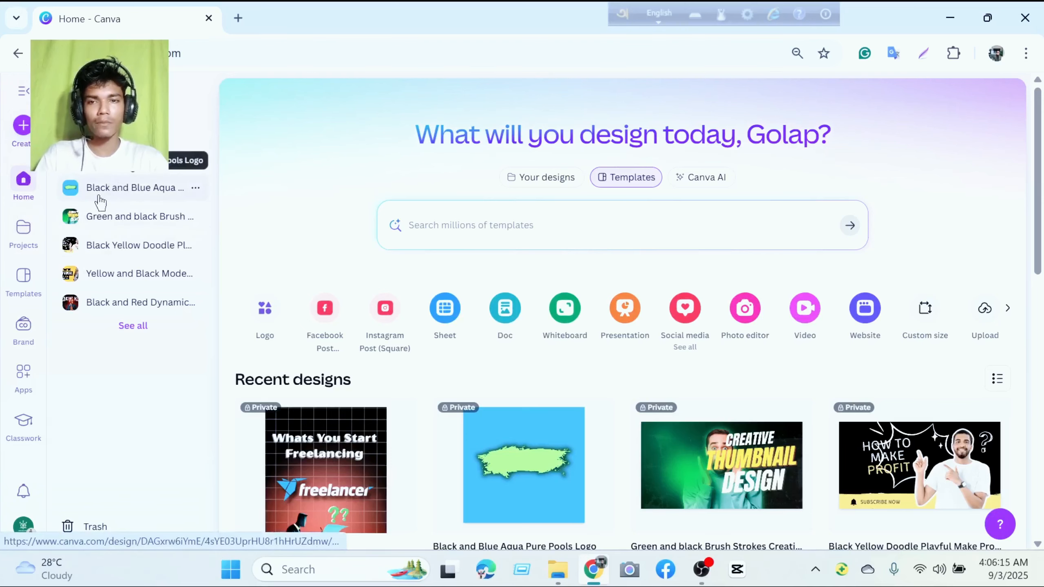
# Look through the recent designs and folders on the Projects page.
pyautogui.click(25, 229)
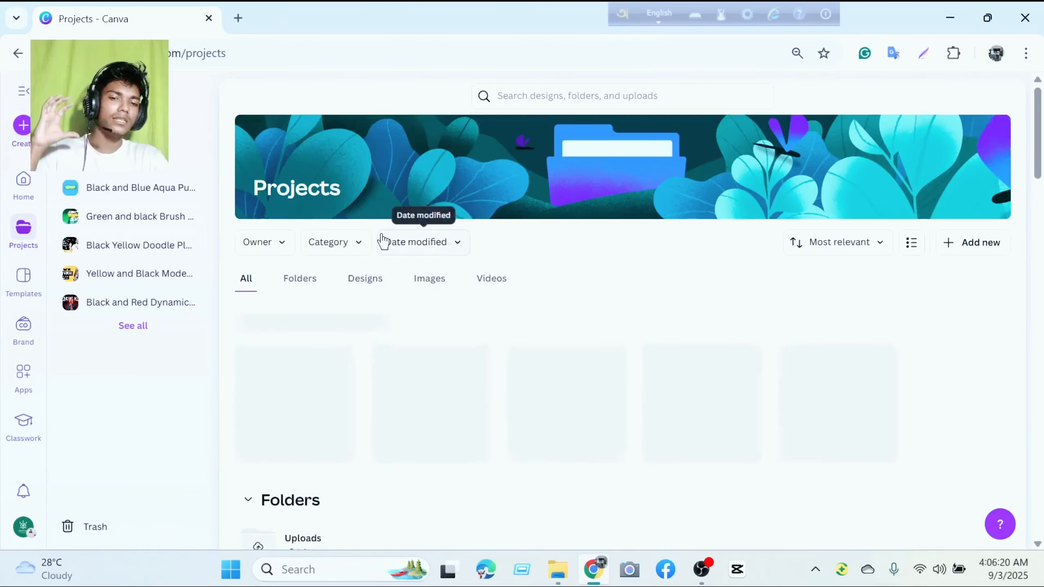
pyautogui.scroll(-6, 398, 279)
pyautogui.scroll(6, 397, 279)
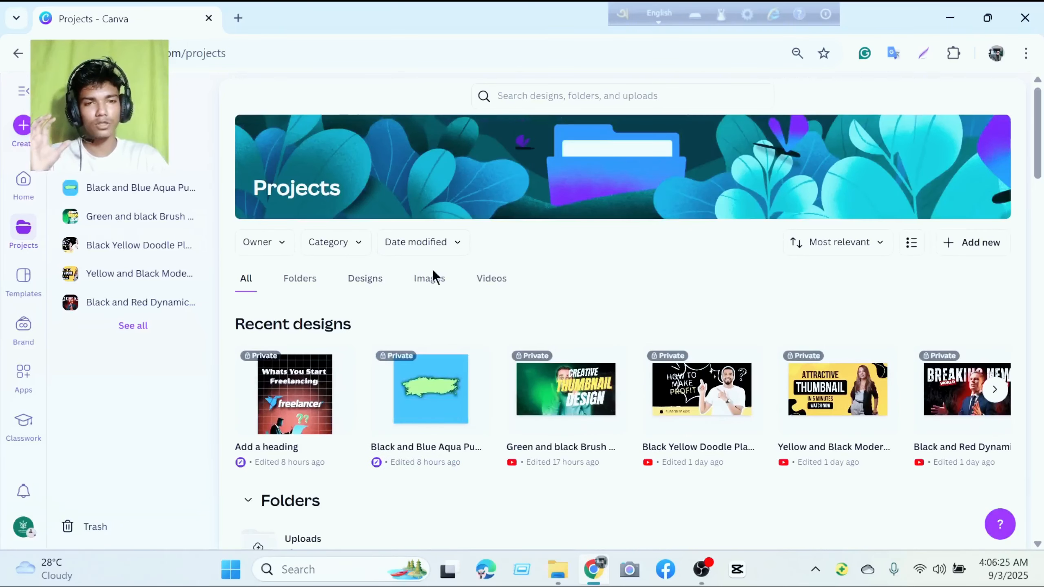
pyautogui.scroll(-1, 468, 329)
pyautogui.scroll(1, 250, 329)
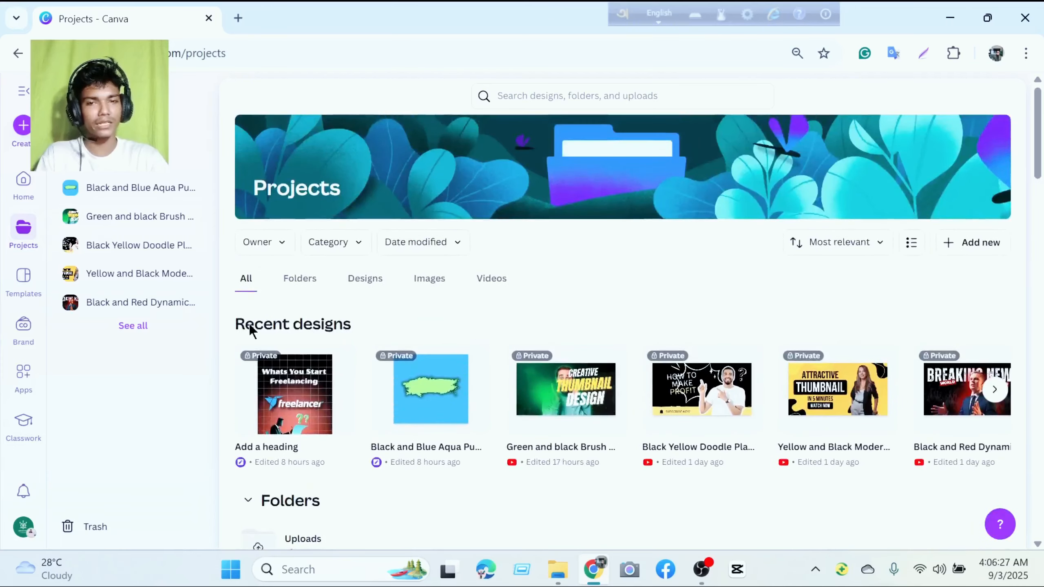
# Look over the Templates, Brand and Apps pages, dismissing the WPS Office advert.
pyautogui.click(24, 282)
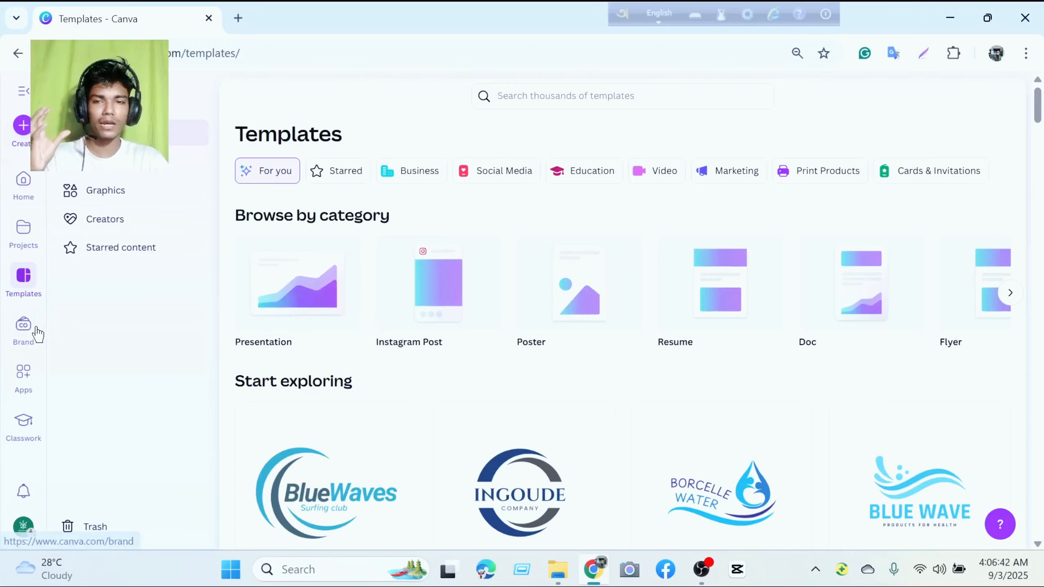
pyautogui.click(32, 332)
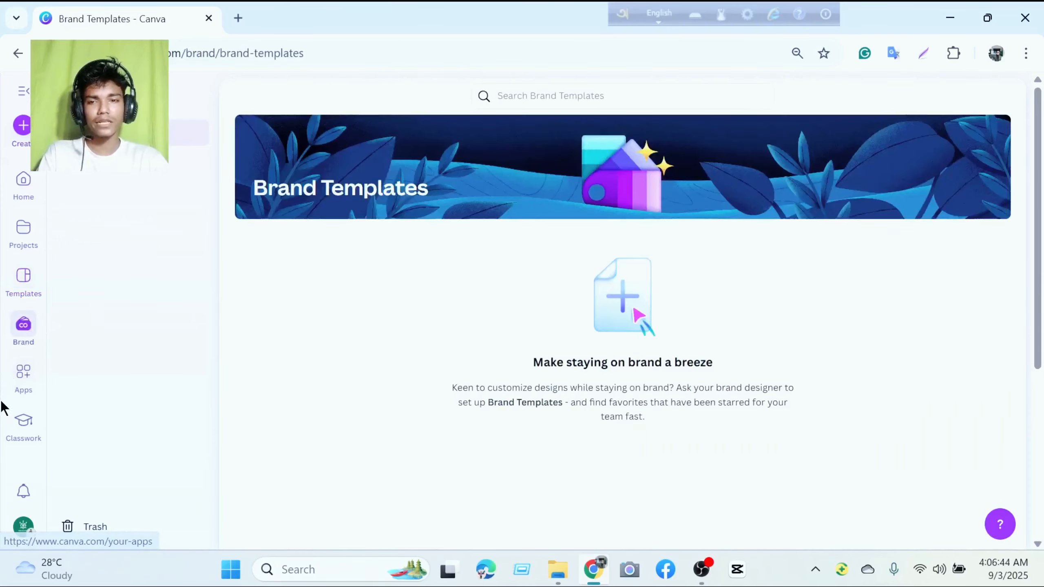
pyautogui.click(23, 383)
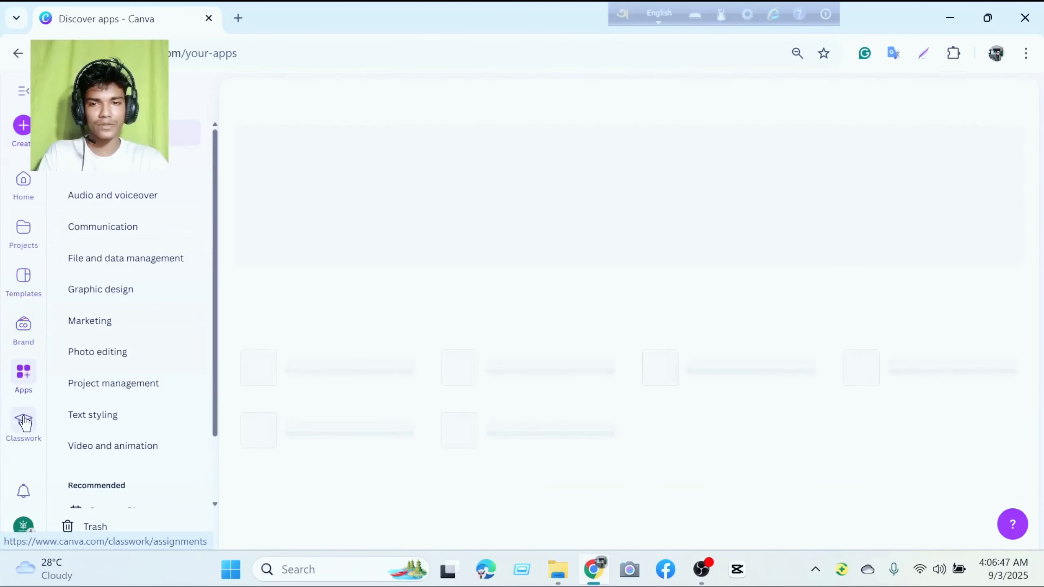
pyautogui.scroll(-3, 386, 379)
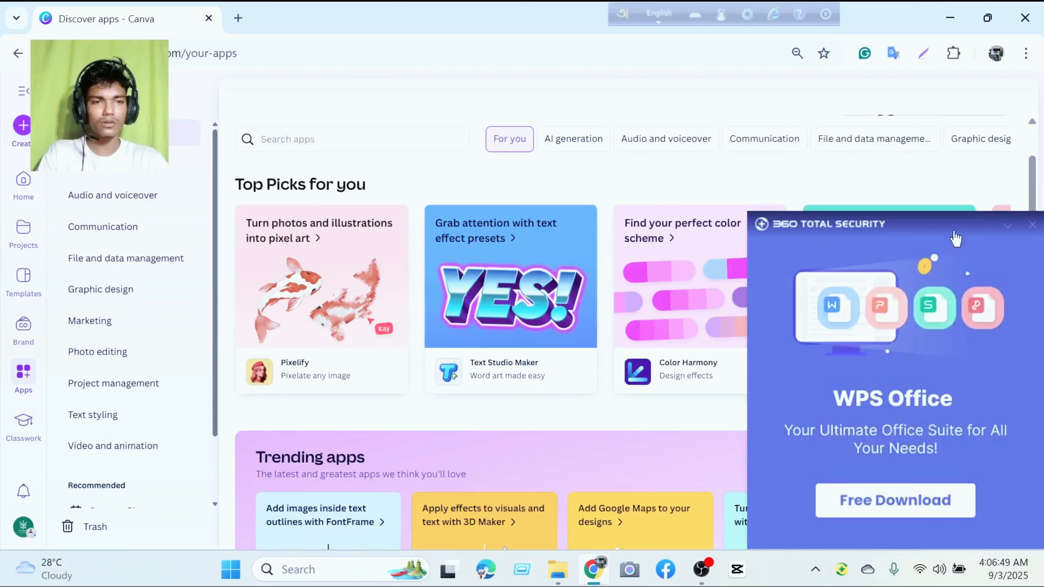
pyautogui.click(1031, 225)
pyautogui.scroll(-3, 312, 370)
pyautogui.scroll(6, 321, 374)
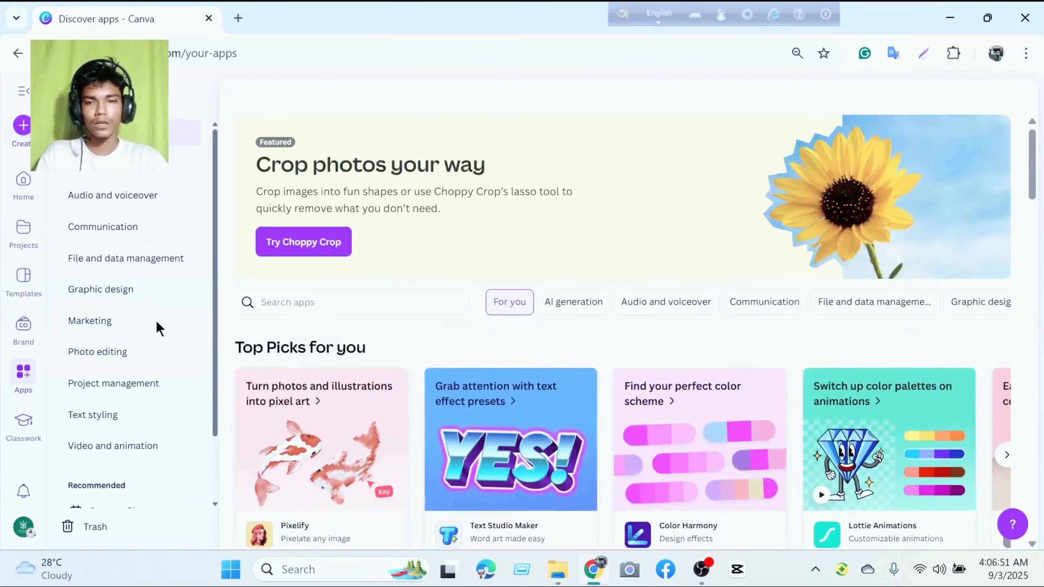
# Return to the home page and examine the width, height and unit options for a custom-size design without creating one.
pyautogui.click(37, 177)
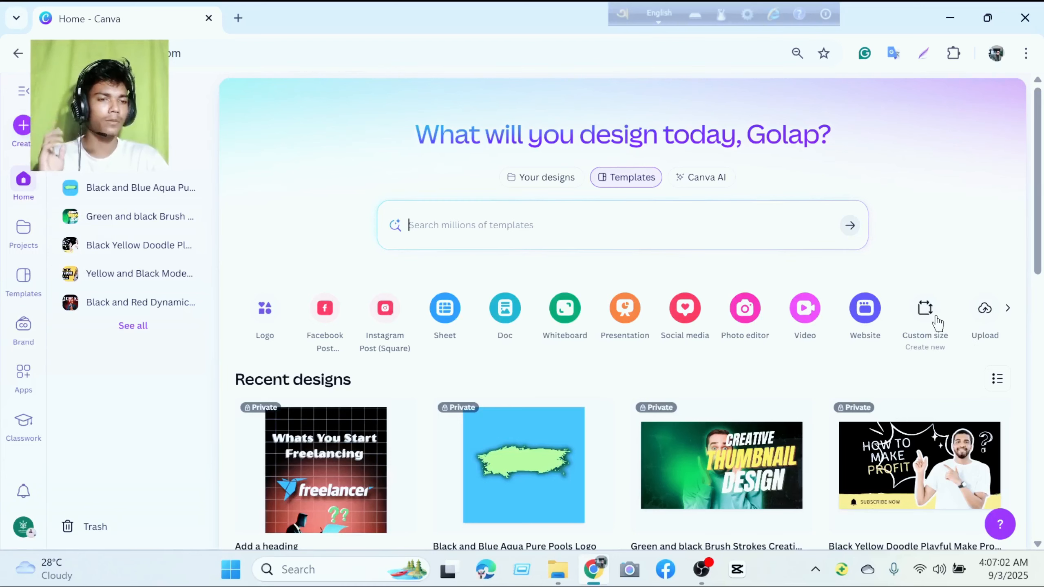
pyautogui.click(925, 312)
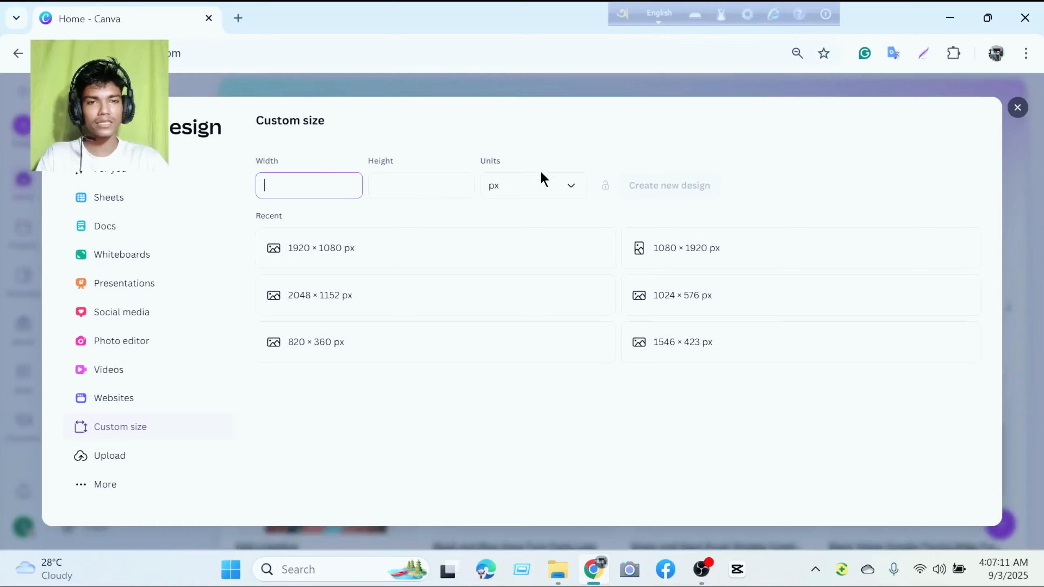
pyautogui.click(569, 188)
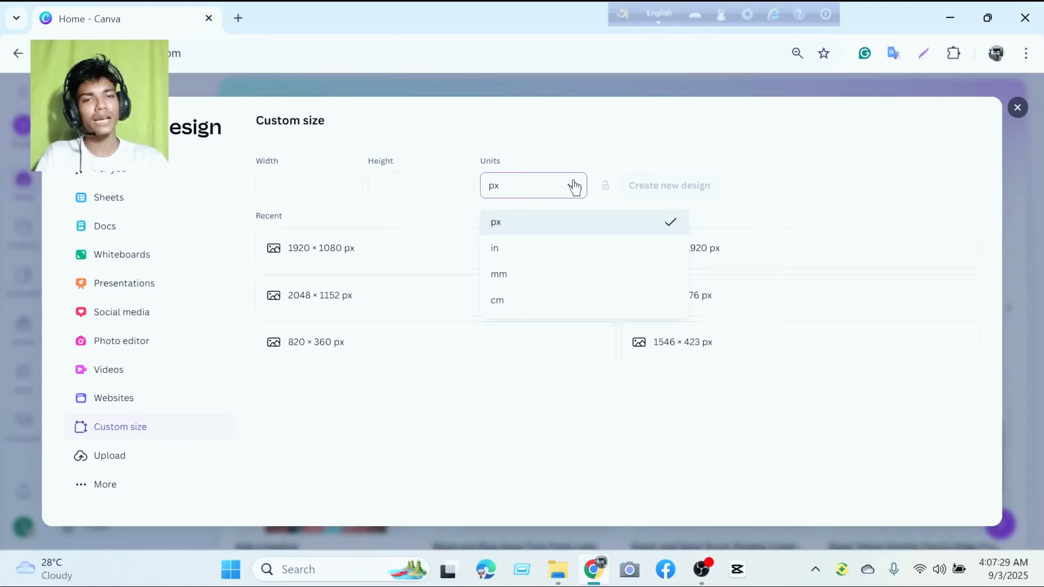
pyautogui.click(574, 187)
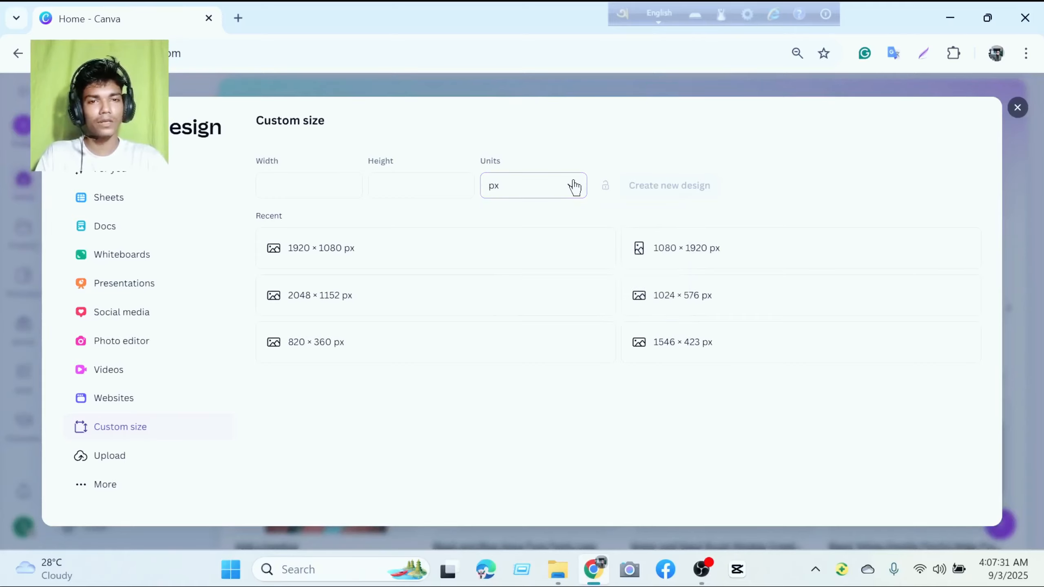
pyautogui.click(300, 183)
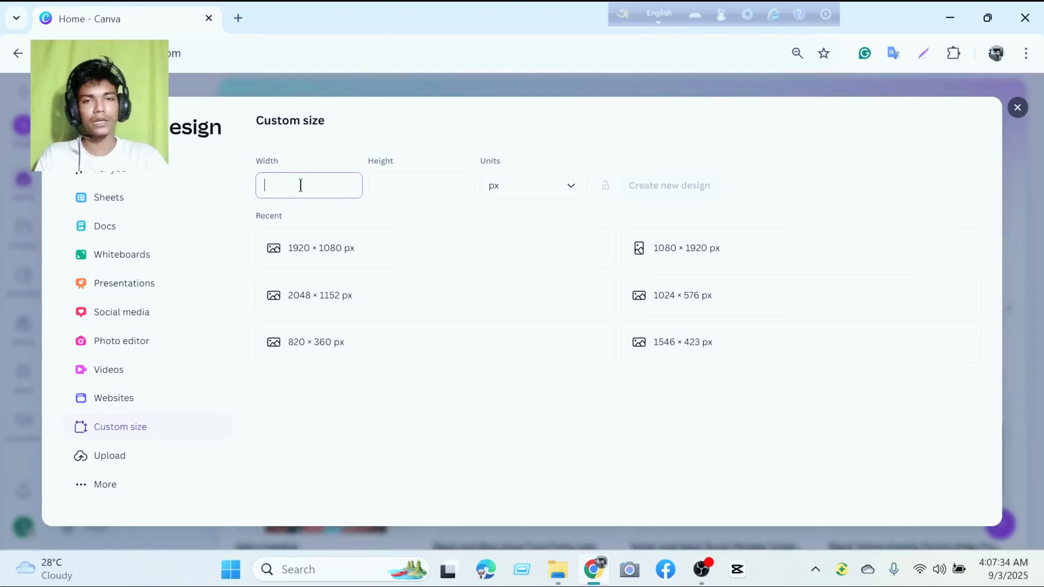
pyautogui.click(394, 193)
pyautogui.click(320, 192)
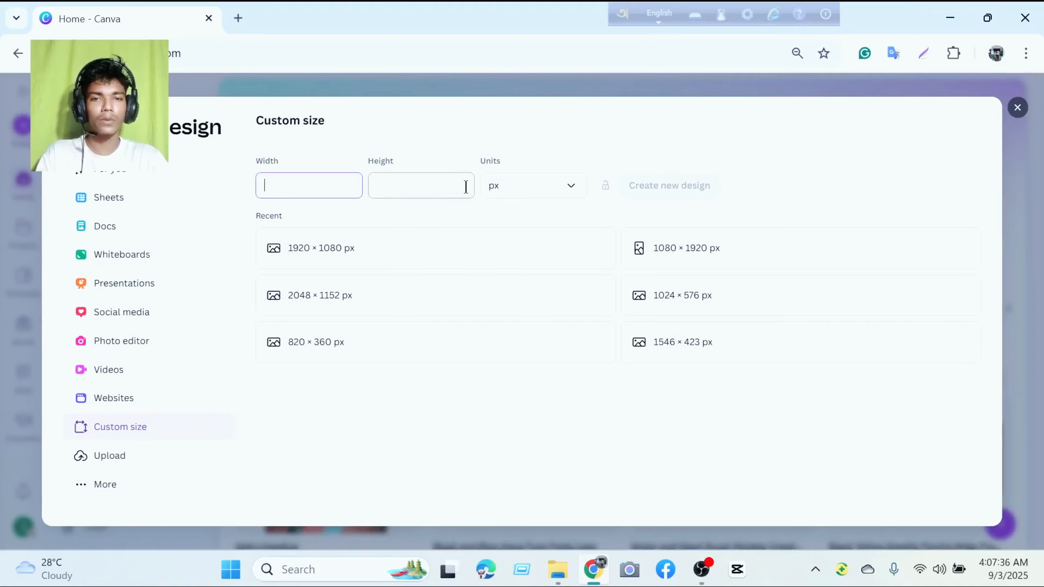
pyautogui.click(1017, 109)
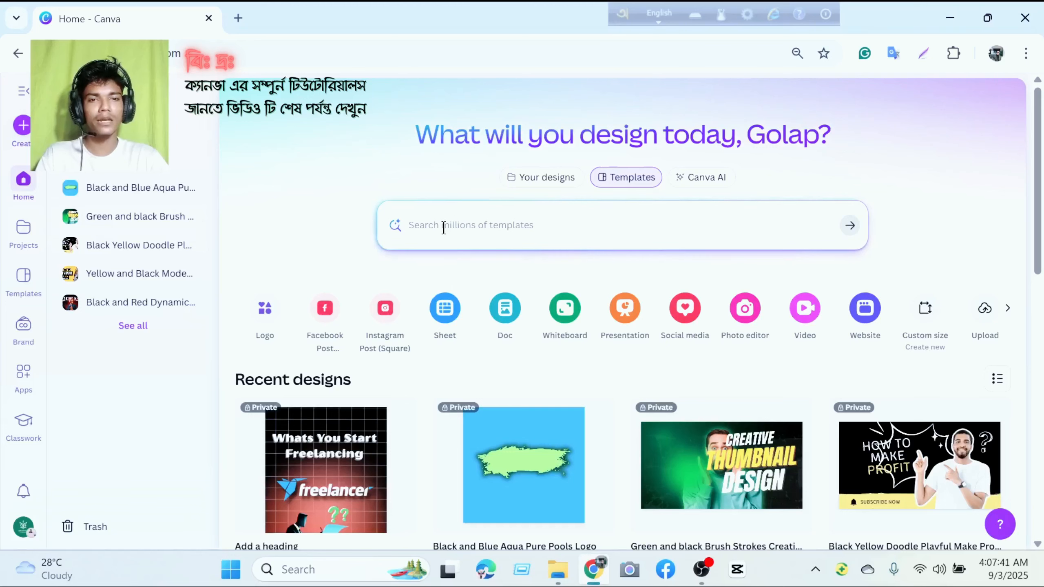
# Search the templates for "youtube thumbnail".
pyautogui.click(443, 228)
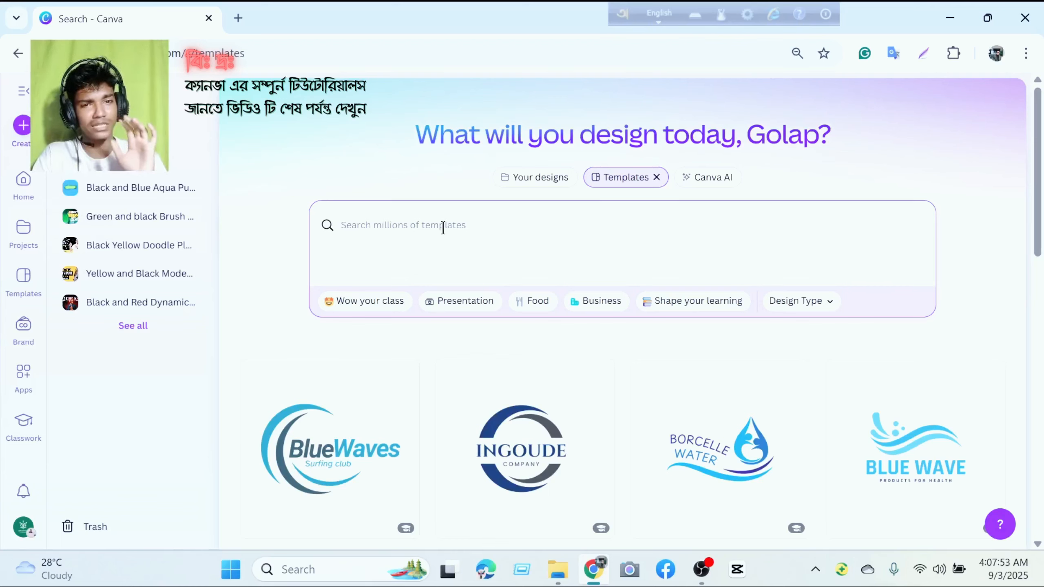
pyautogui.write('you')
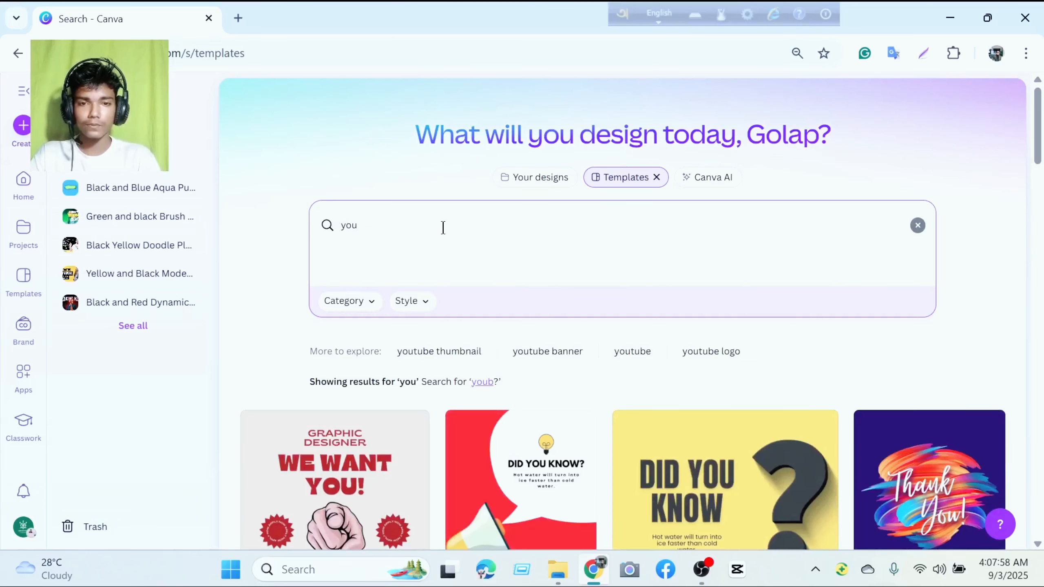
pyautogui.write('tube th')
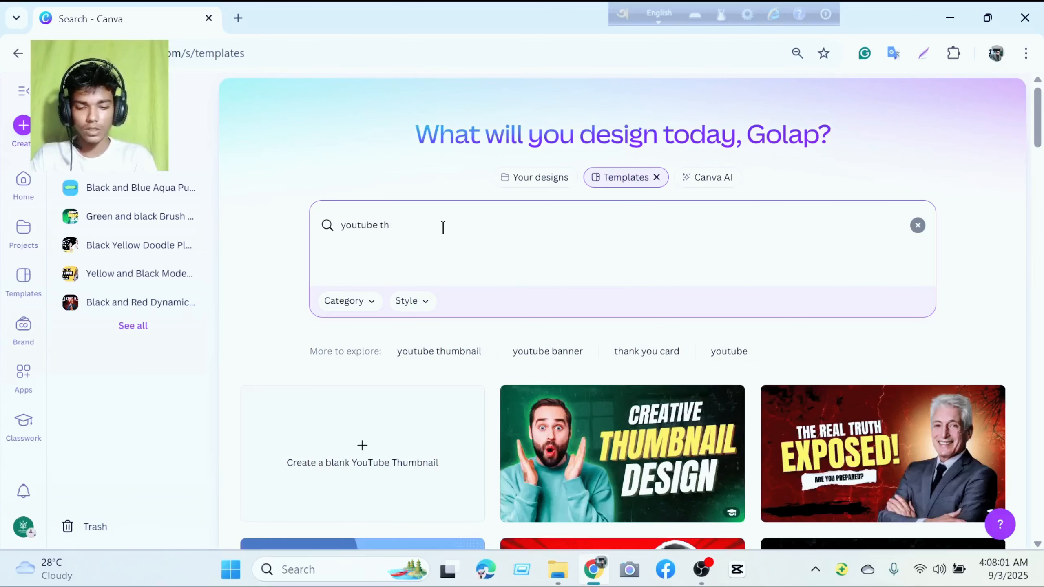
pyautogui.write('umbnail')
pyautogui.press('Return')
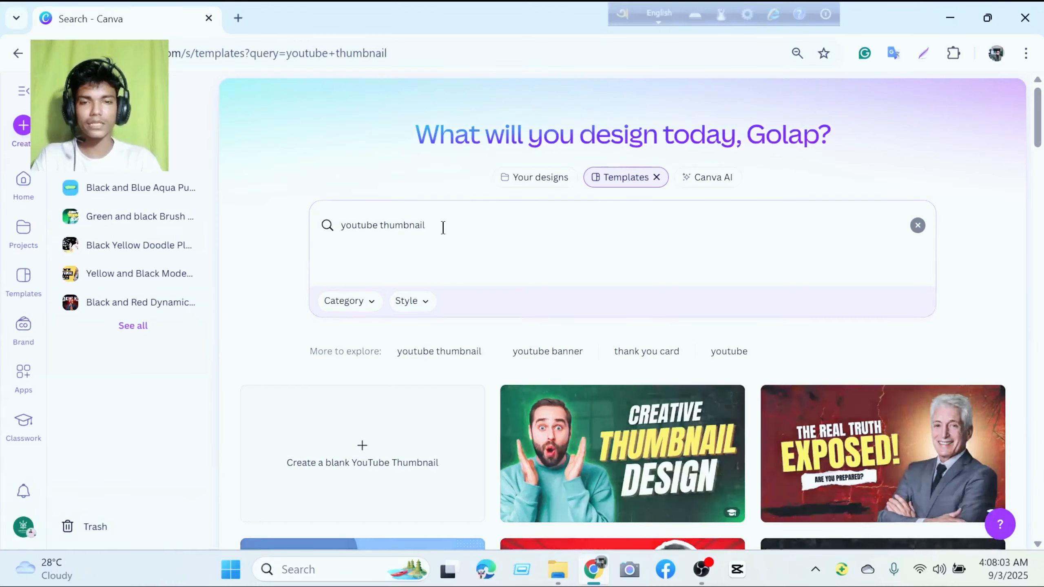
# Look through the YouTube thumbnail templates in the search results.
pyautogui.scroll(-4, 433, 271)
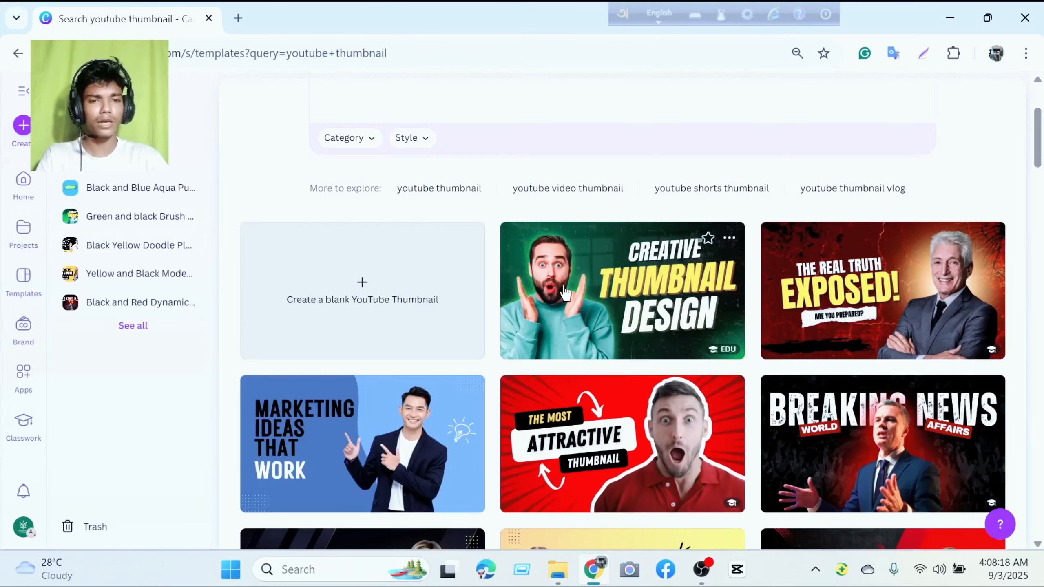
pyautogui.scroll(-6, 565, 292)
pyautogui.scroll(3, 636, 285)
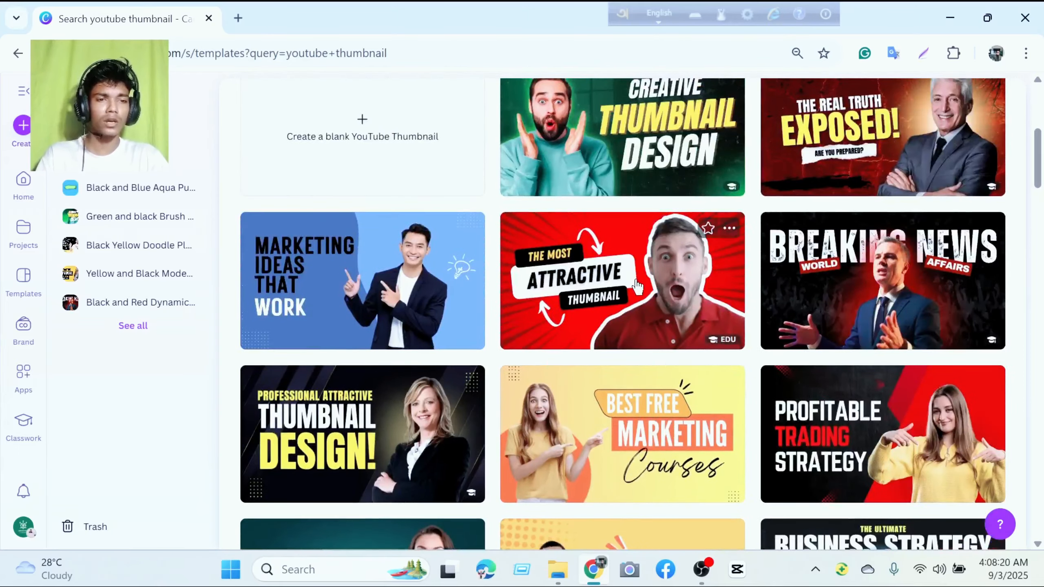
pyautogui.scroll(-10, 637, 285)
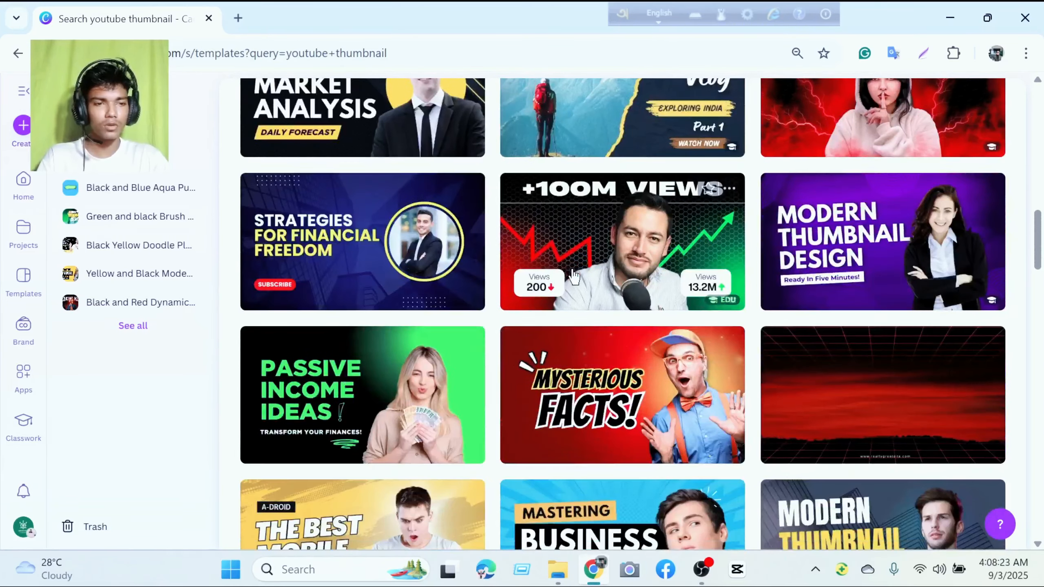
pyautogui.scroll(-7, 583, 288)
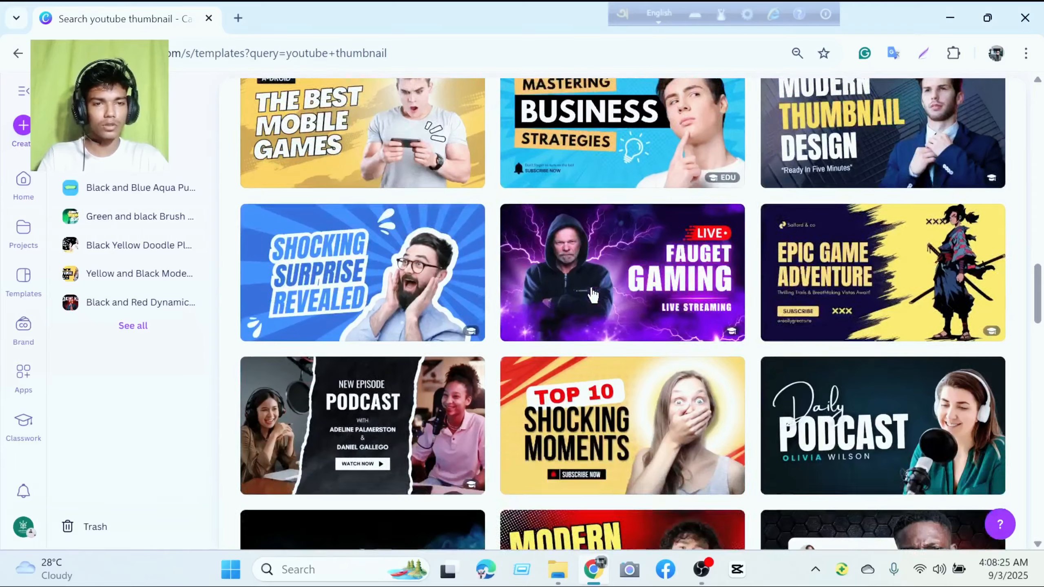
pyautogui.scroll(-1, 583, 289)
pyautogui.scroll(-5, 559, 269)
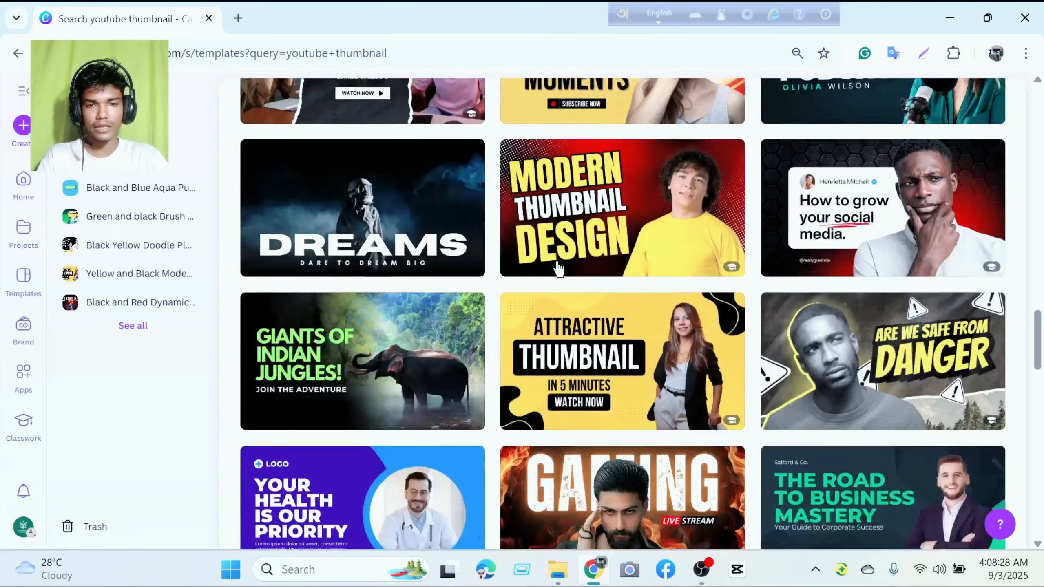
pyautogui.scroll(-5, 558, 269)
pyautogui.scroll(-5, 596, 279)
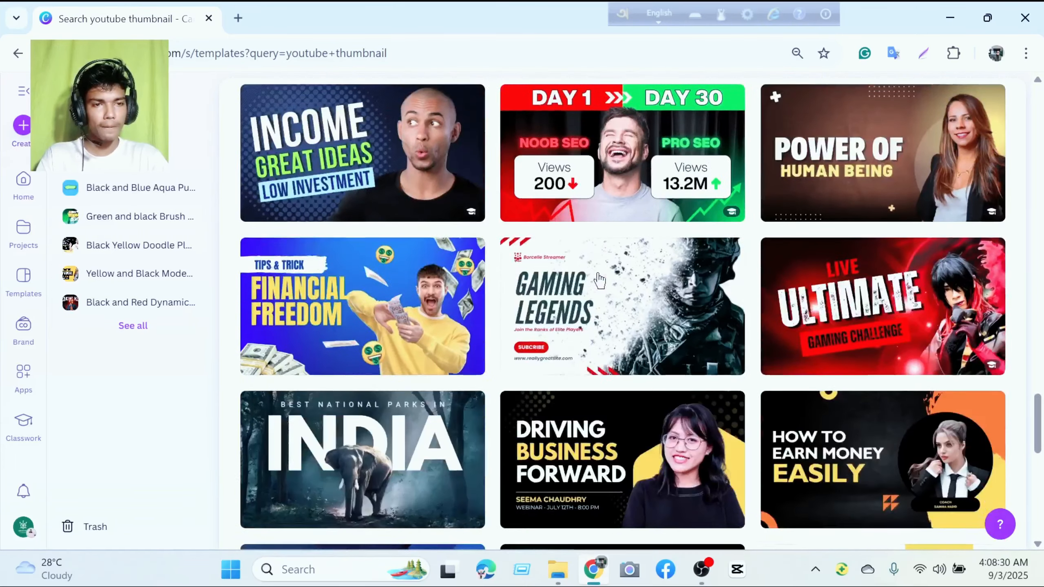
pyautogui.scroll(-3, 599, 281)
pyautogui.scroll(-3, 489, 291)
pyautogui.scroll(3, 516, 293)
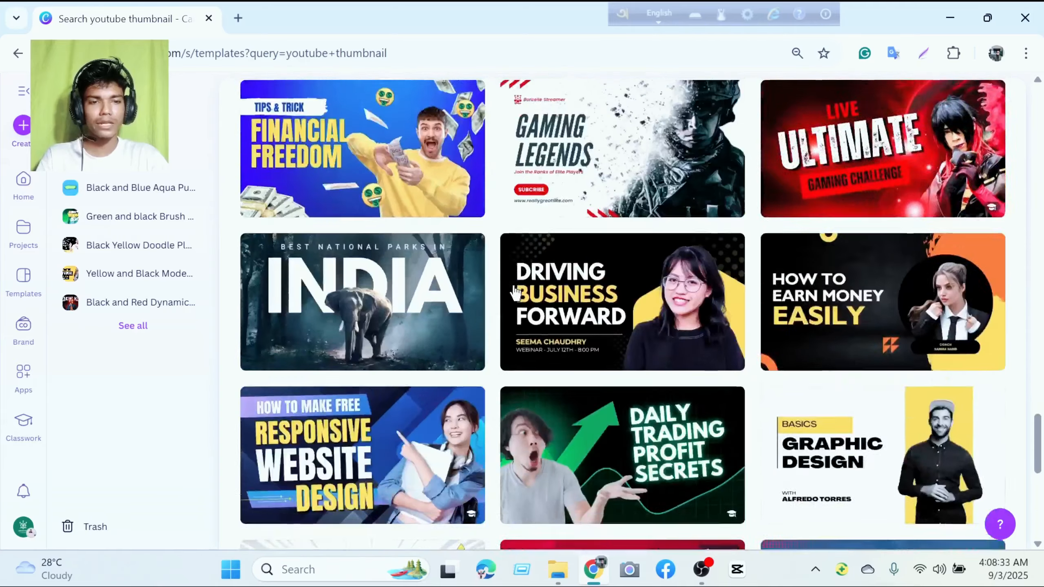
pyautogui.scroll(10, 526, 292)
pyautogui.scroll(6, 534, 292)
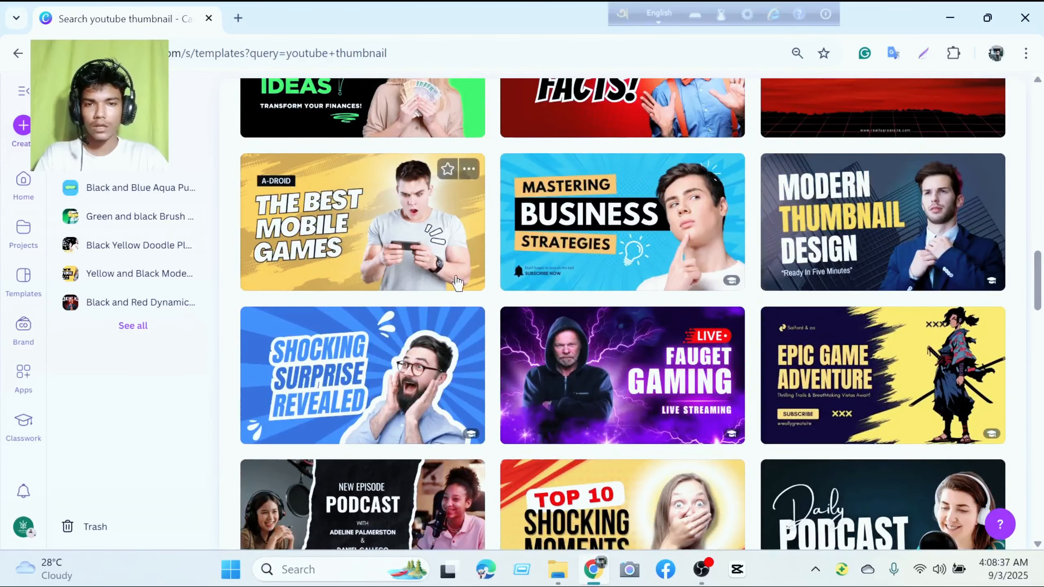
# Open the purple Fauget Gaming live streaming template for customizing and select its background image.
pyautogui.click(574, 370)
pyautogui.scroll(-4, 495, 295)
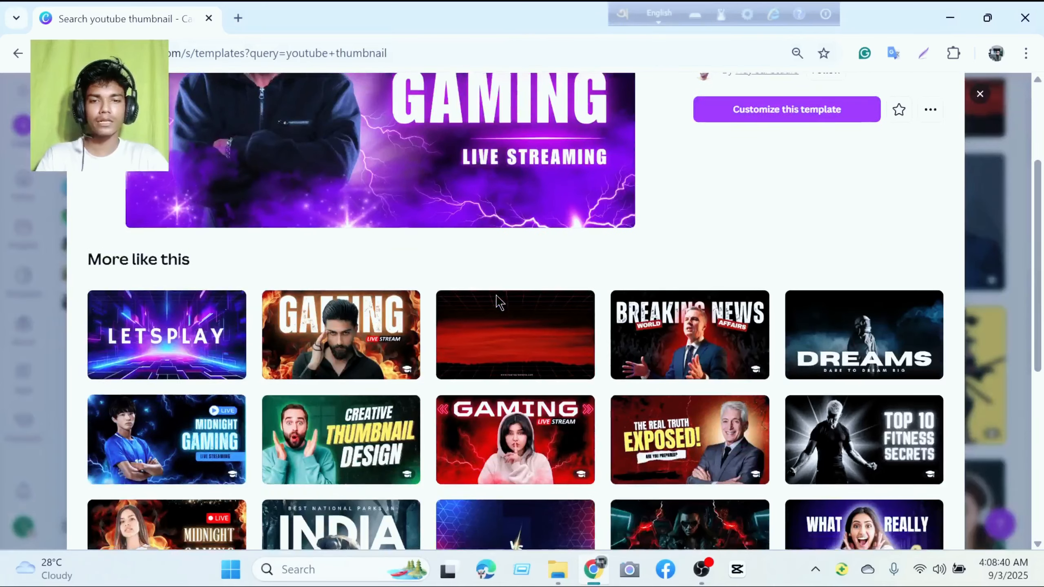
pyautogui.scroll(-4, 497, 302)
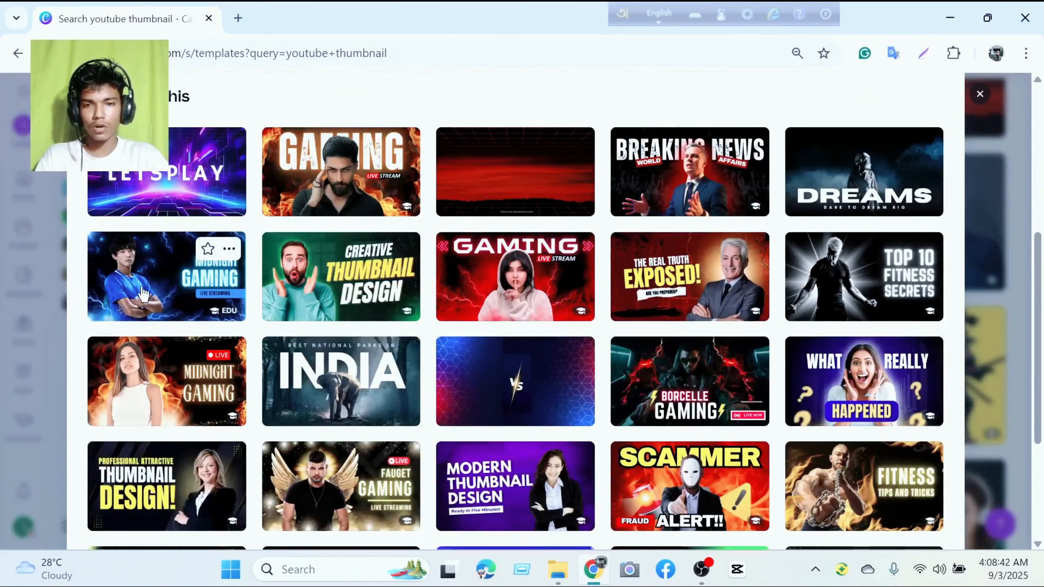
pyautogui.scroll(8, 255, 271)
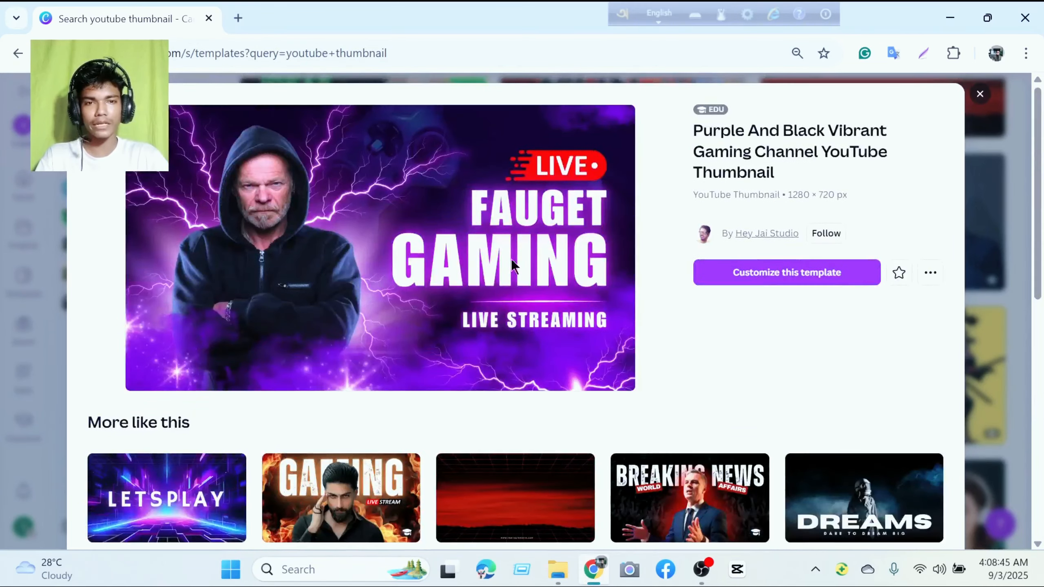
pyautogui.click(746, 282)
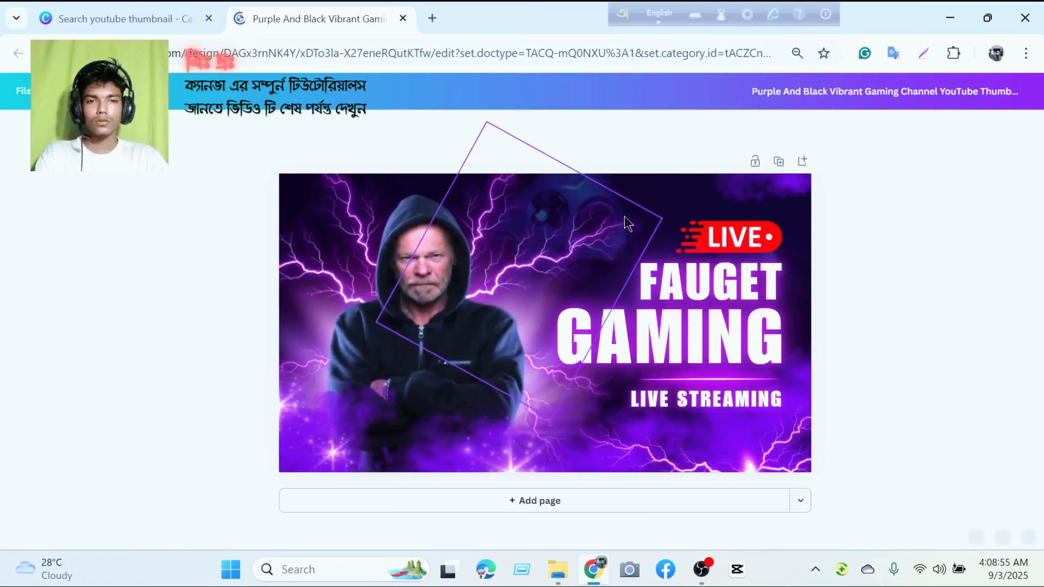
pyautogui.click(653, 206)
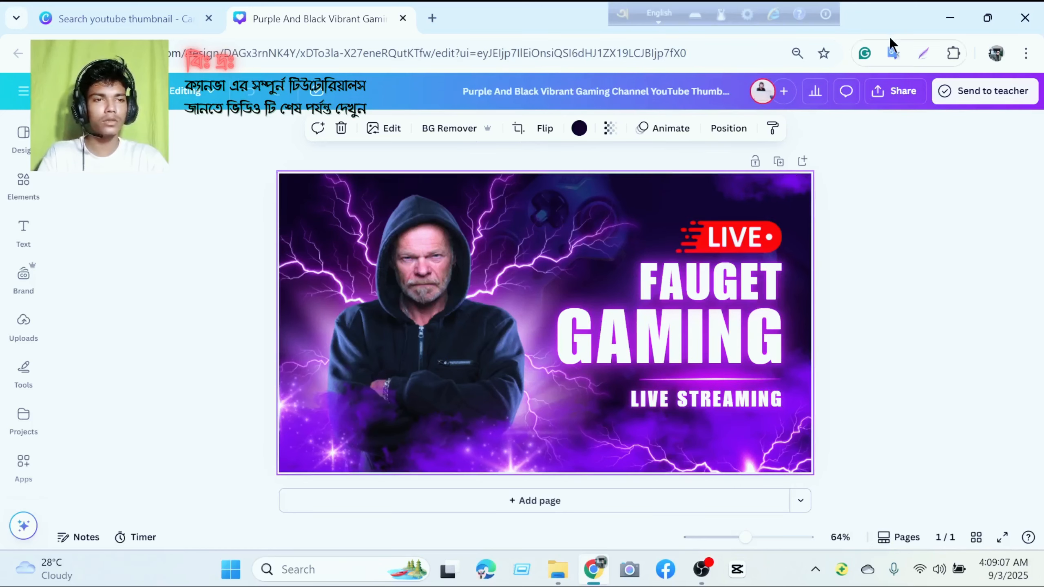
# Capture the whole editor area with Lightshot and outline each side section from Design to Apps with red rectangles.
pyautogui.press('Print')
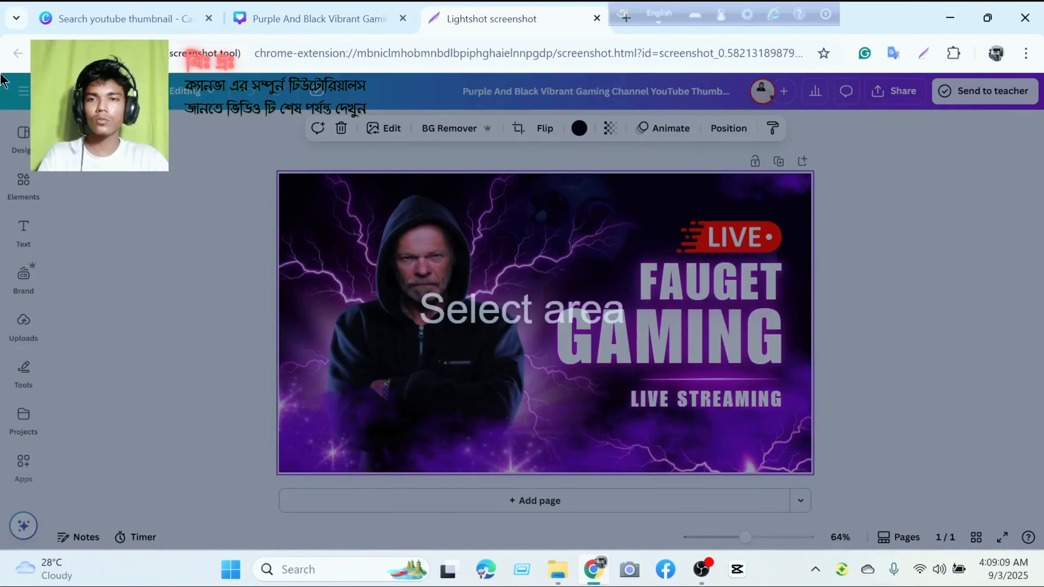
pyautogui.moveTo(0, 73); pyautogui.dragTo(1042, 549)
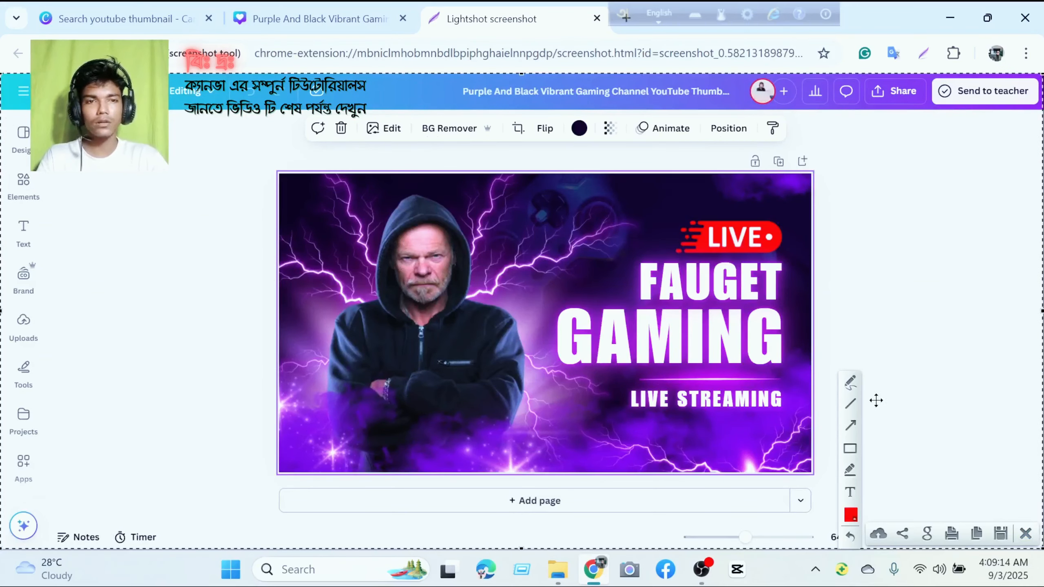
pyautogui.click(850, 449)
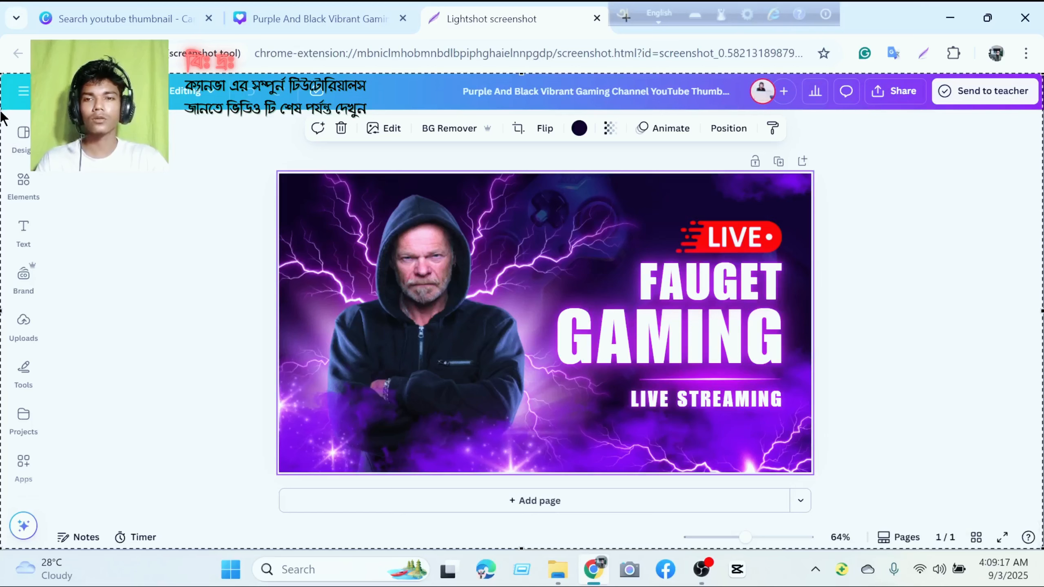
pyautogui.moveTo(1, 107); pyautogui.dragTo(85, 168)
pyautogui.moveTo(2, 173); pyautogui.dragTo(104, 213)
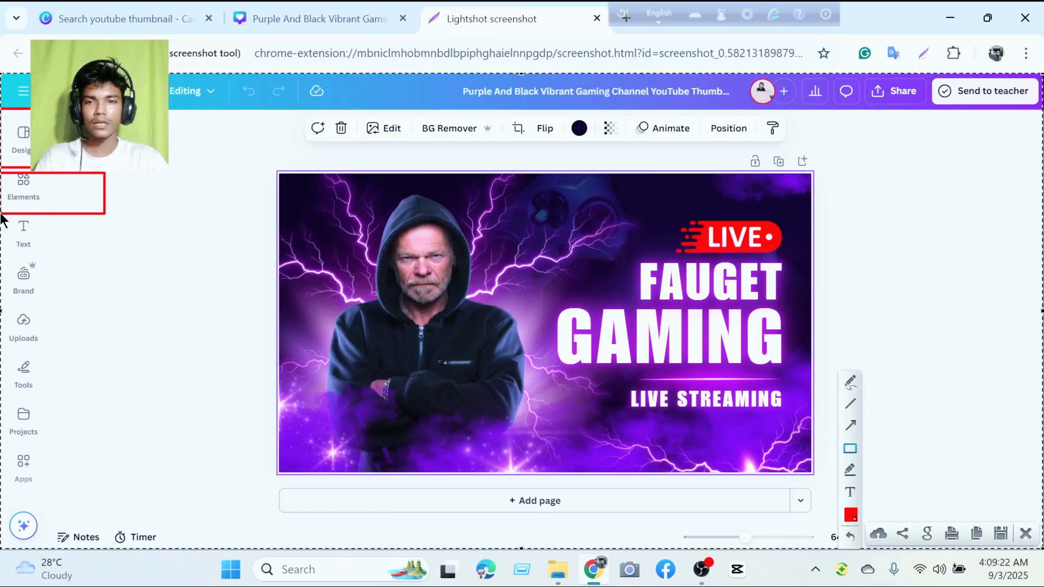
pyautogui.moveTo(1, 212); pyautogui.dragTo(138, 257)
pyautogui.moveTo(1, 260); pyautogui.dragTo(166, 303)
pyautogui.moveTo(1, 309); pyautogui.dragTo(135, 348)
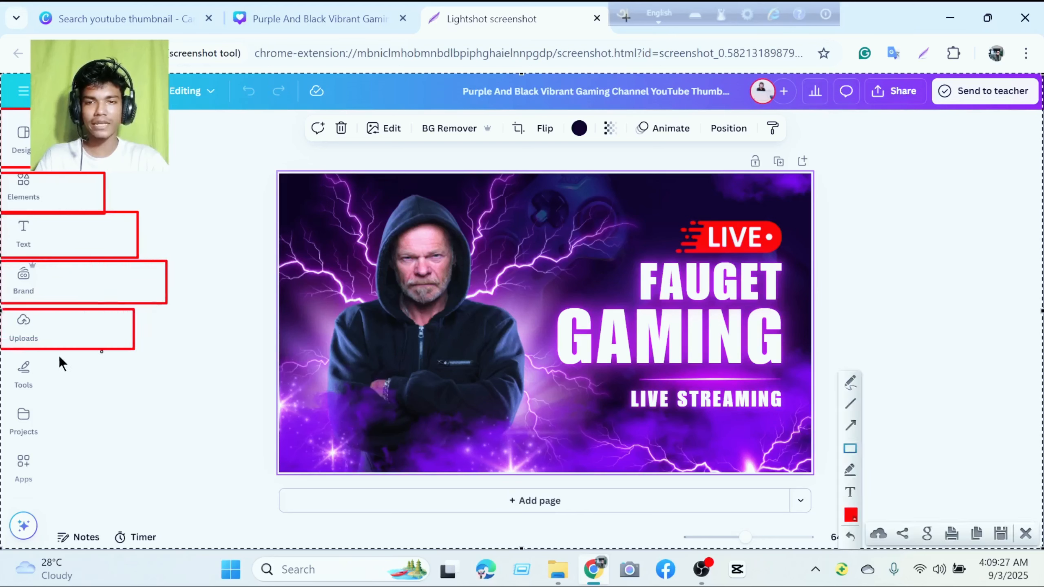
pyautogui.moveTo(1, 358); pyautogui.dragTo(128, 396)
pyautogui.moveTo(1, 397); pyautogui.dragTo(131, 447)
pyautogui.moveTo(1, 451); pyautogui.dragTo(97, 486)
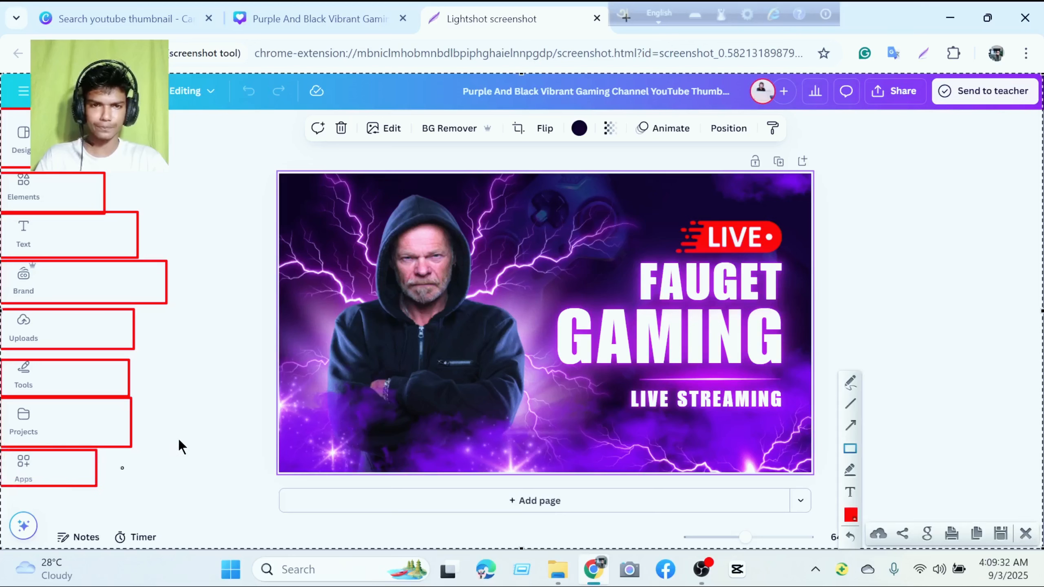
# Outline the image editing tools and the Share and Send to teacher options in red, and close the capture without saving.
pyautogui.moveTo(268, 108); pyautogui.dragTo(824, 149)
pyautogui.moveTo(297, 112); pyautogui.dragTo(561, 146)
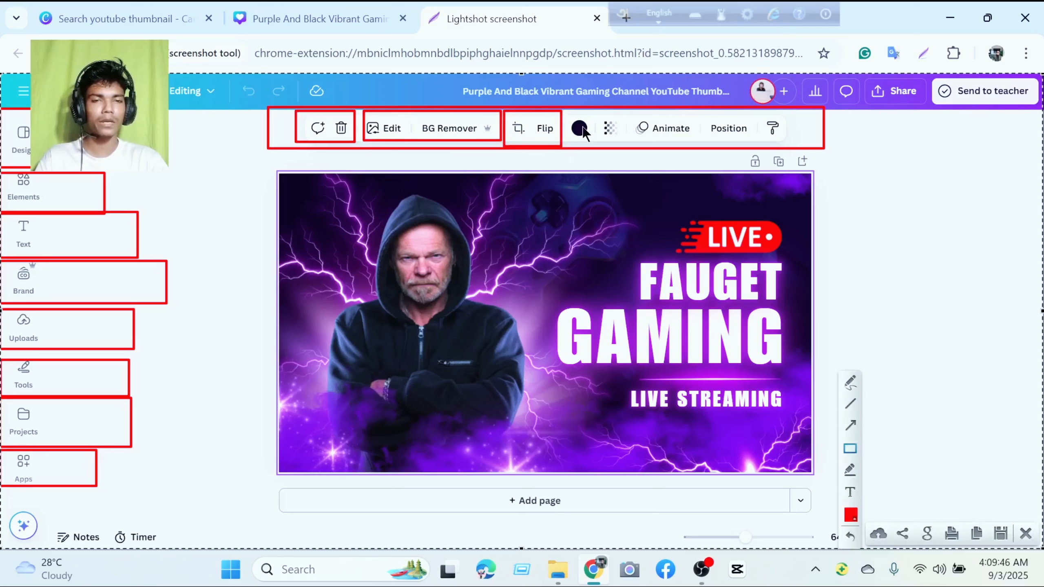
pyautogui.moveTo(566, 104)
pyautogui.mouseDown()
pyautogui.moveTo(702, 141)
pyautogui.moveTo(793, 147)
pyautogui.mouseUp()
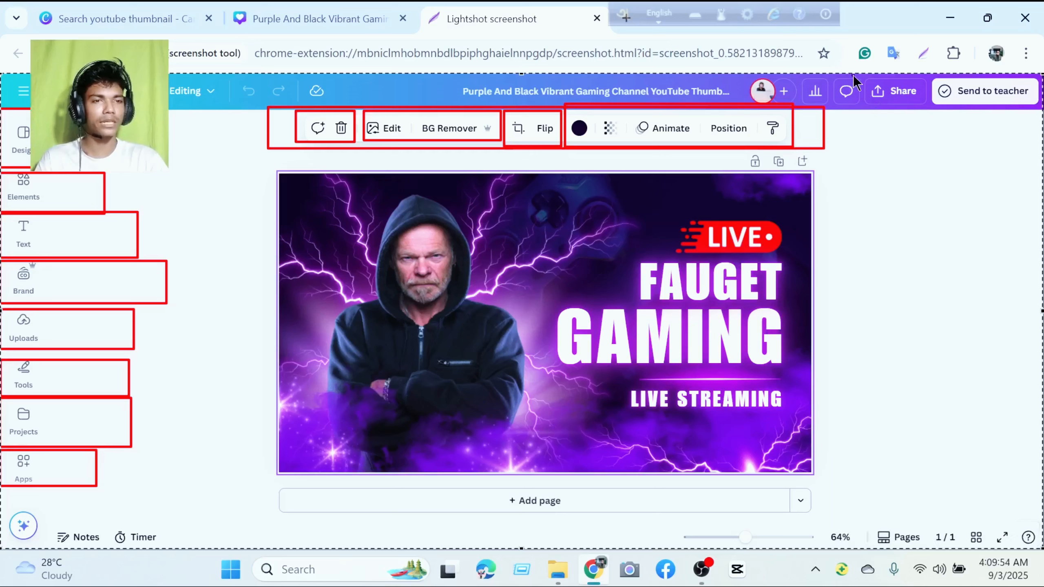
pyautogui.moveTo(853, 76); pyautogui.dragTo(1040, 108)
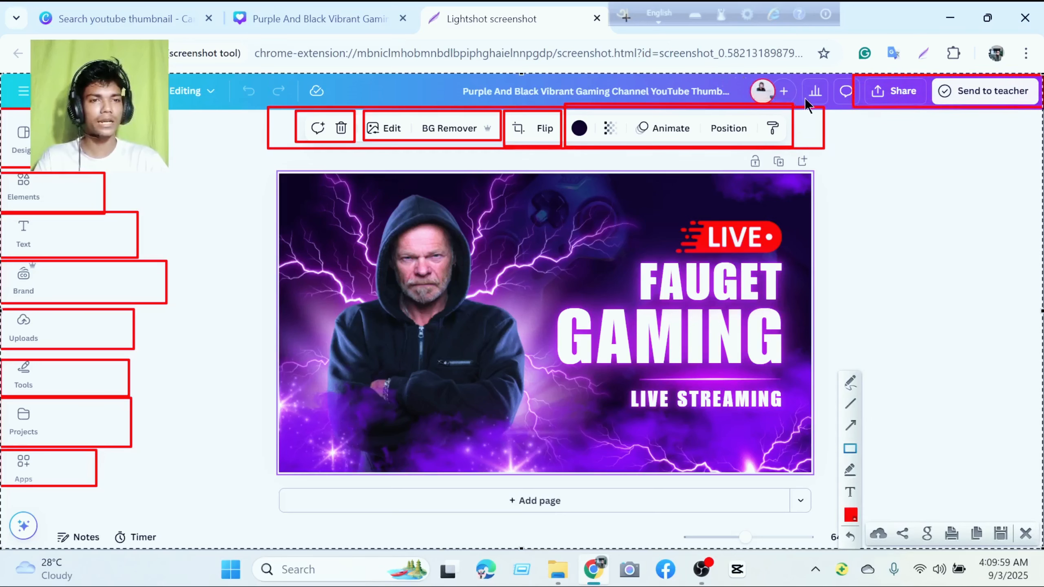
pyautogui.click(1026, 534)
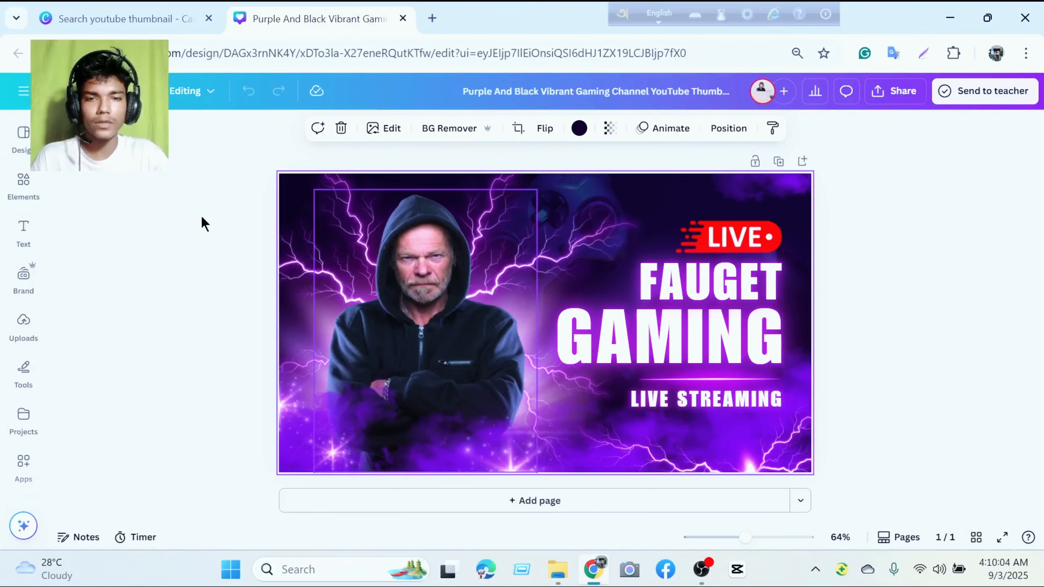
# Show the design templates beside the canvas and add a second page to the gaming thumbnail design.
pyautogui.click(23, 140)
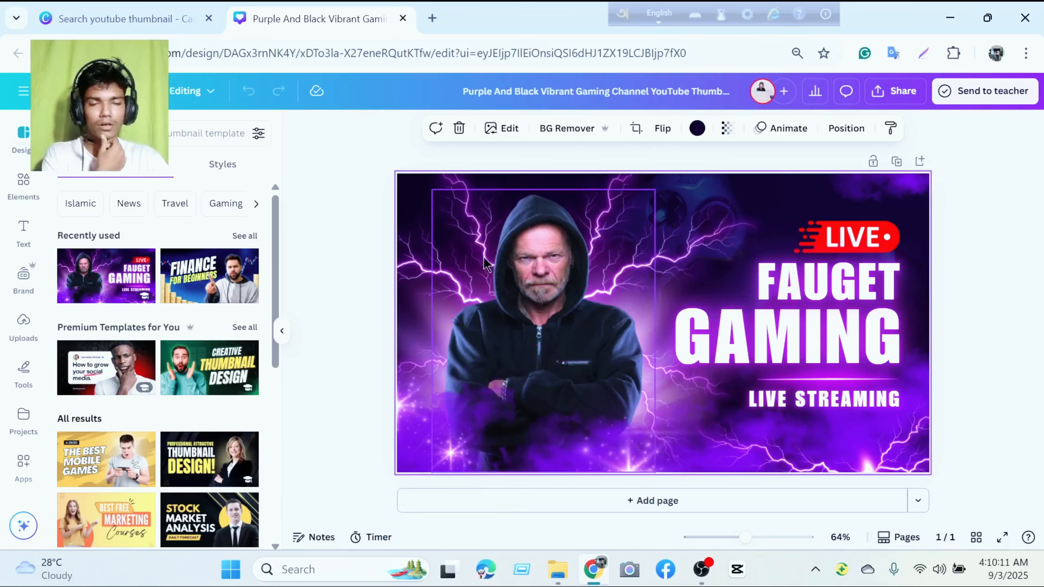
pyautogui.click(477, 500)
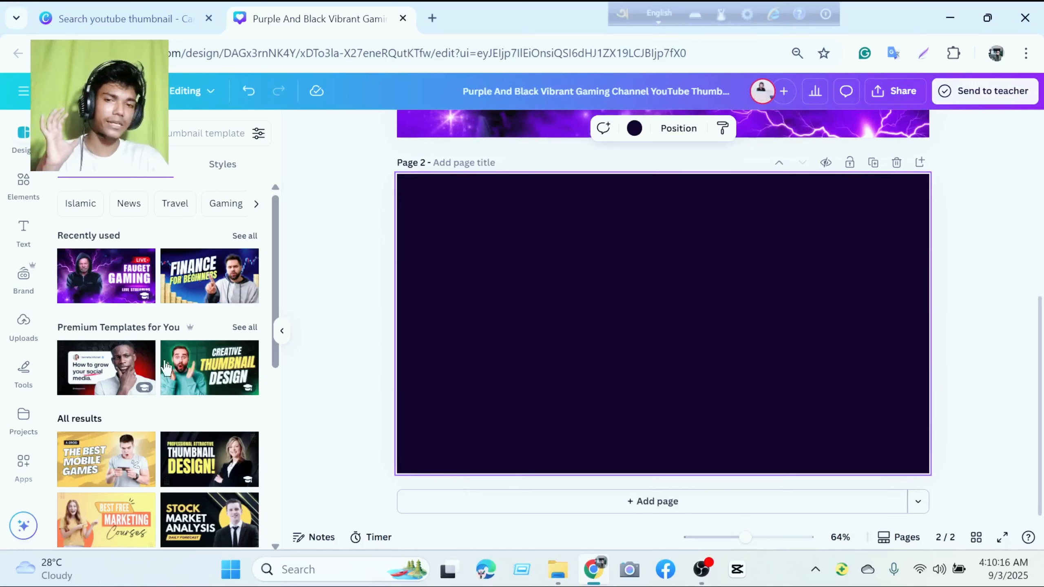
pyautogui.scroll(-3, 177, 354)
pyautogui.scroll(3, 177, 353)
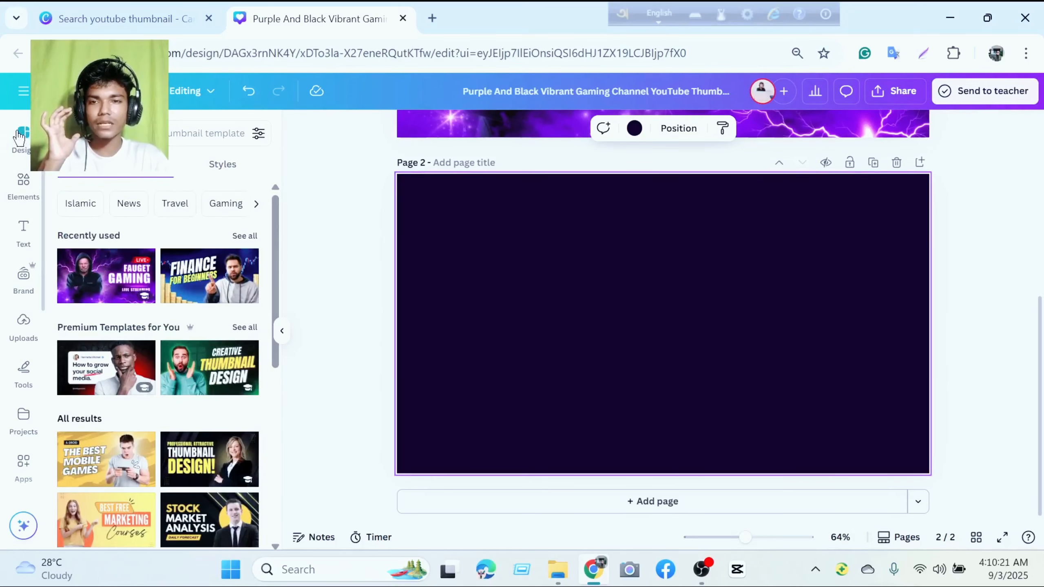
pyautogui.click(282, 330)
pyautogui.scroll(3, 552, 299)
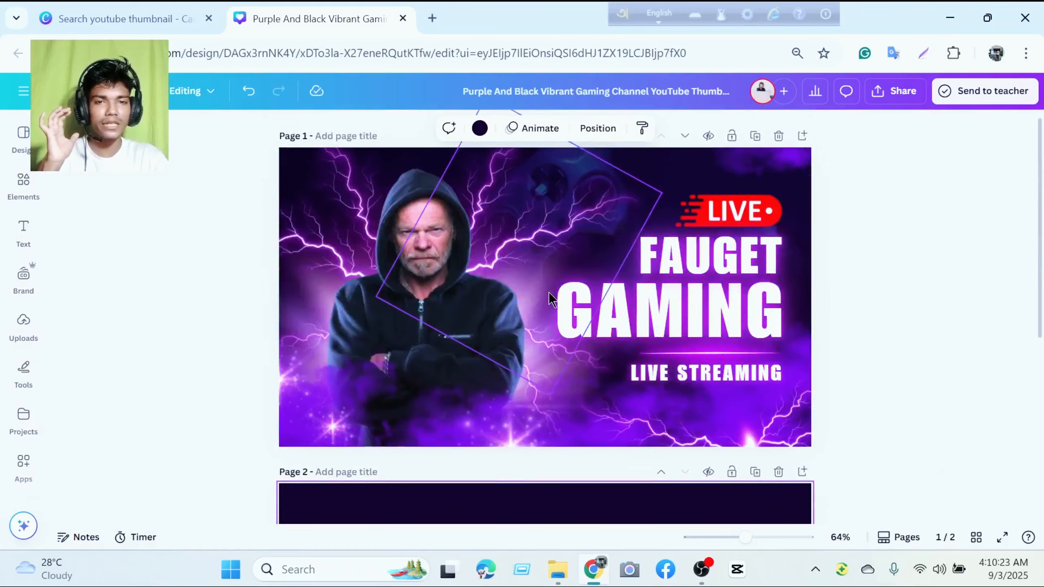
# Apply the Breaking News World Affairs thumbnail template to the empty page 2.
pyautogui.scroll(-3, 552, 300)
pyautogui.click(25, 141)
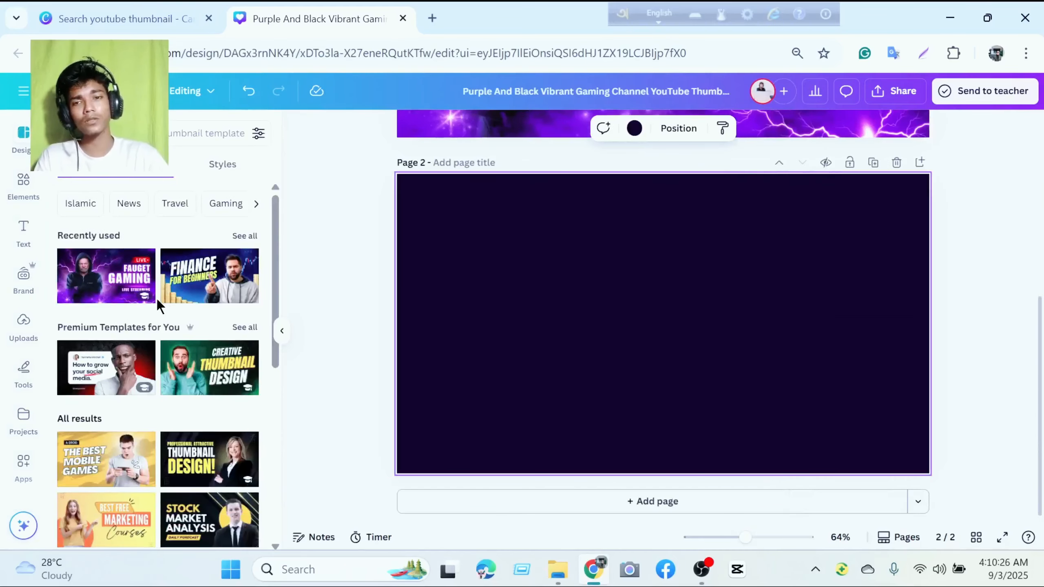
pyautogui.scroll(-6, 197, 326)
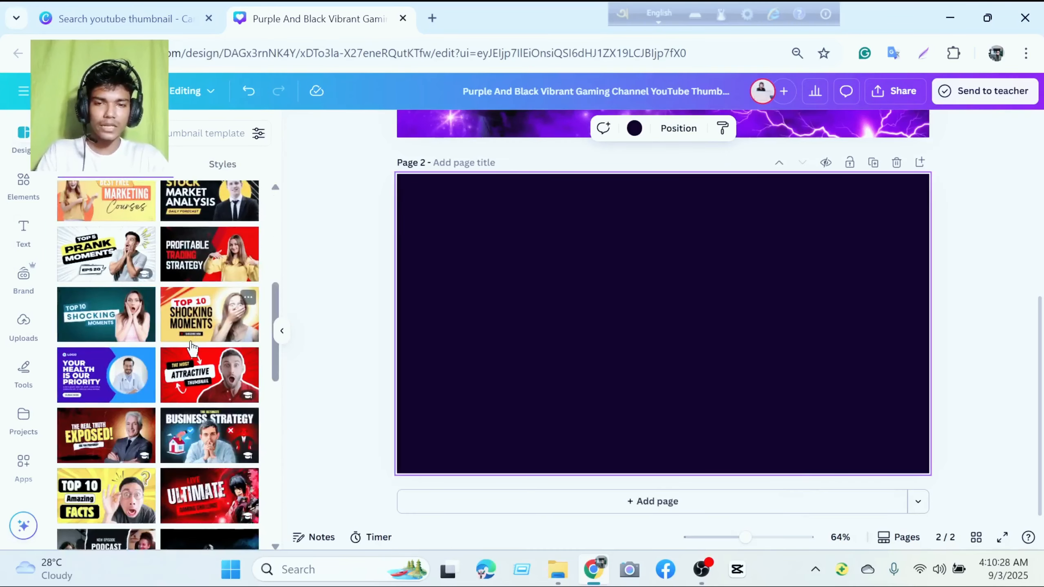
pyautogui.scroll(-5, 192, 346)
pyautogui.scroll(-5, 133, 356)
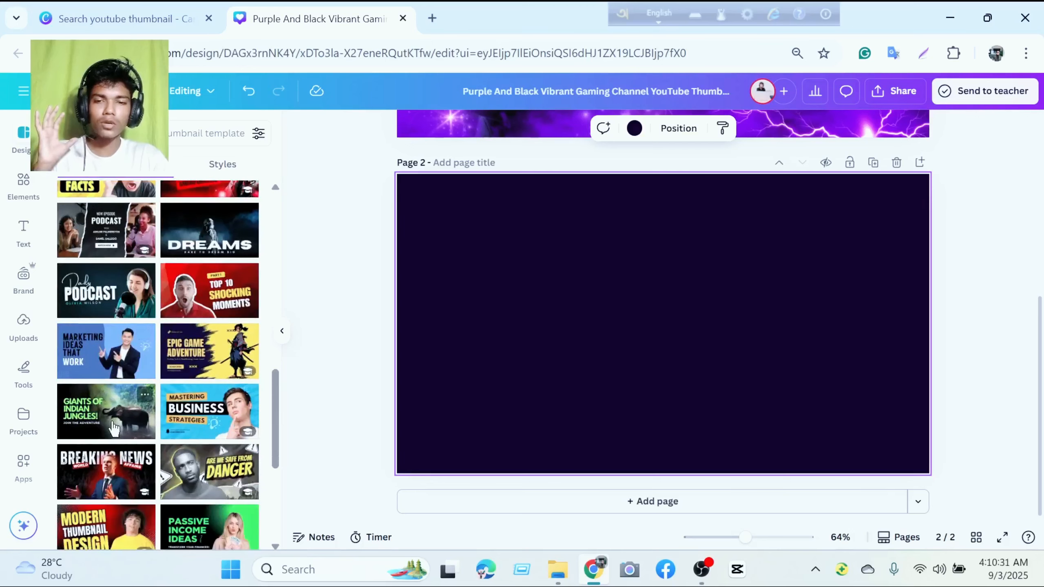
pyautogui.click(107, 315)
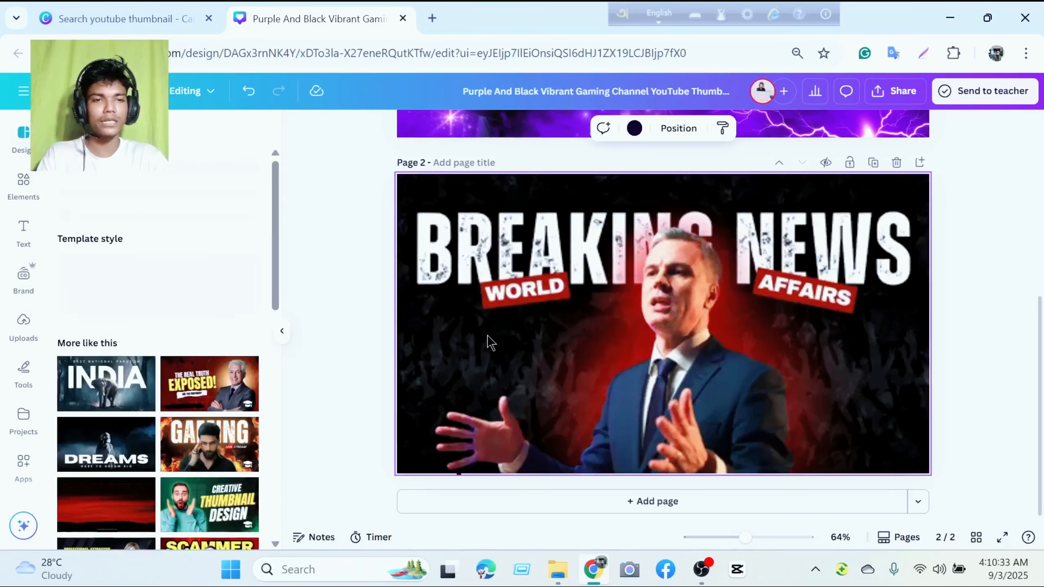
# Examine the elements of the Breaking News page and compare it with page 1, with the template list hidden.
pyautogui.scroll(-3, 164, 370)
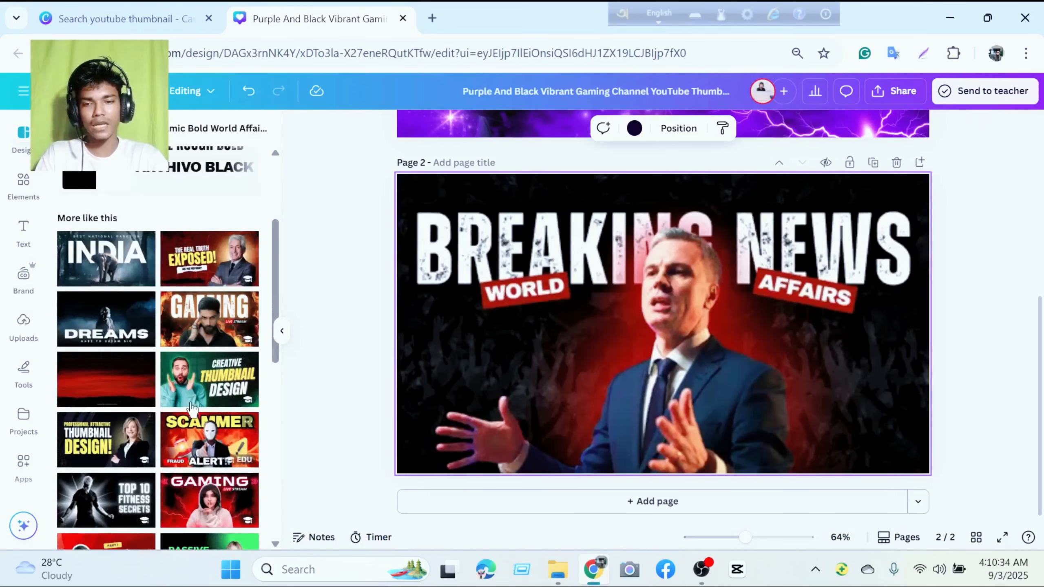
pyautogui.click(546, 343)
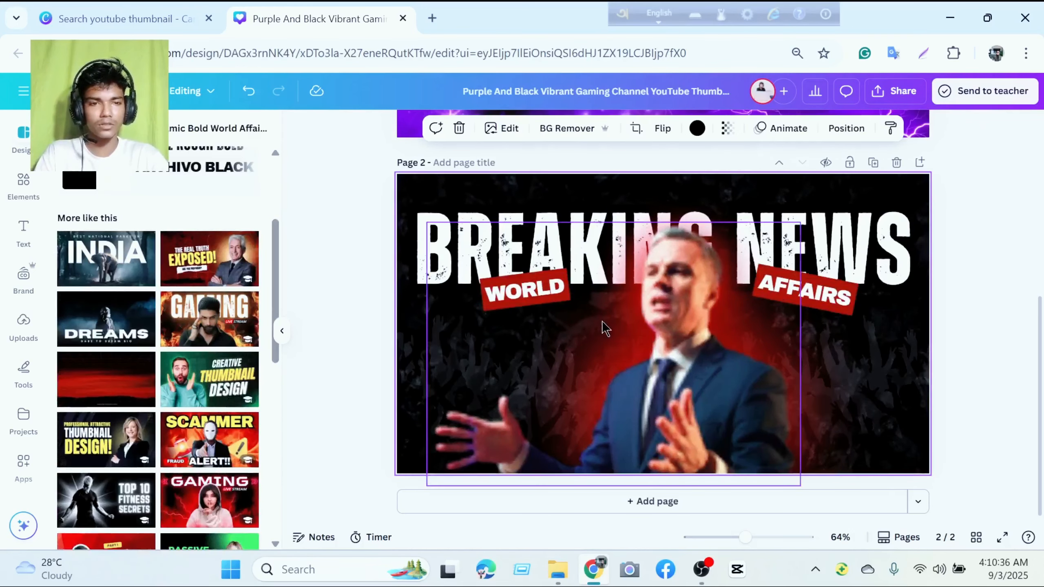
pyautogui.click(915, 356)
pyautogui.scroll(4, 724, 310)
pyautogui.click(283, 331)
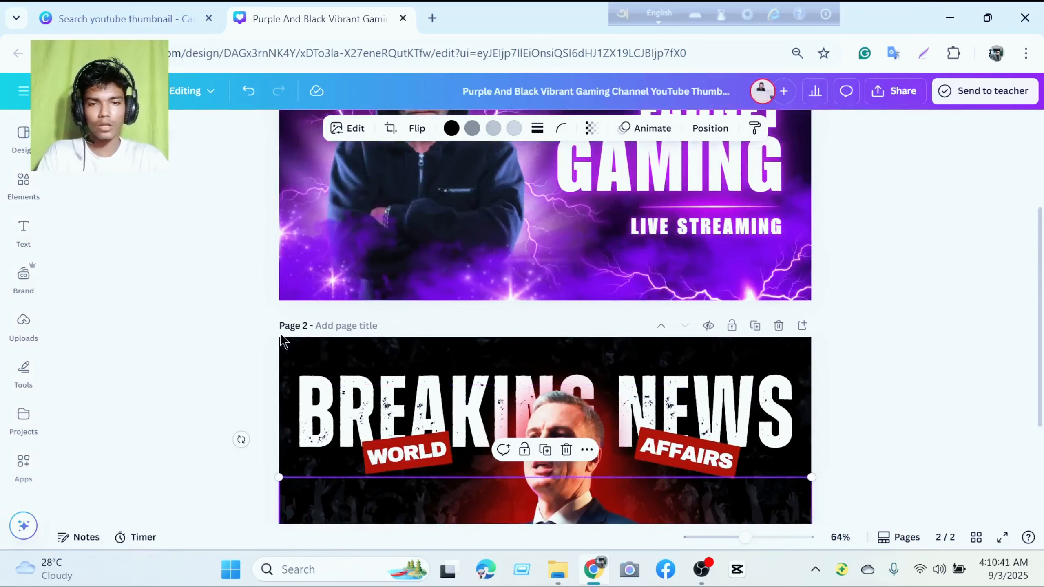
pyautogui.scroll(-4, 463, 325)
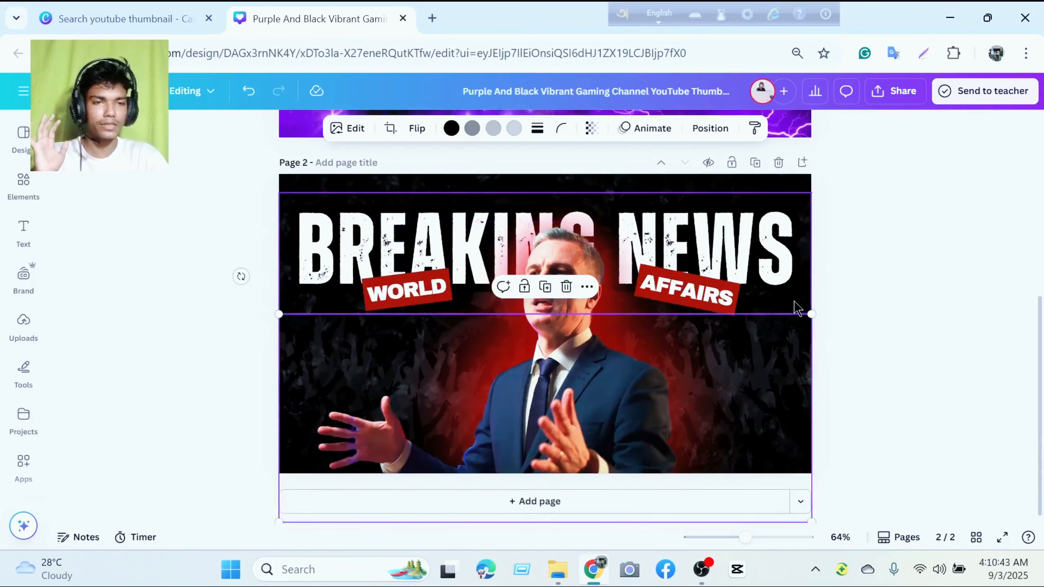
# Clear the selection on page 2 and inspect the options for the hooded man and FAUGET text on page 1.
pyautogui.click(799, 303)
pyautogui.click(845, 282)
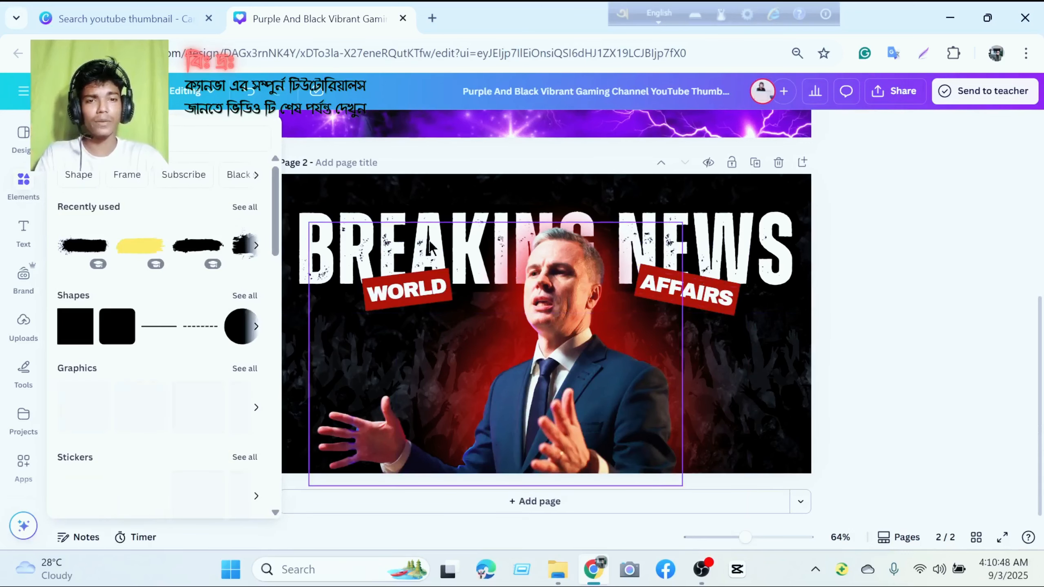
pyautogui.scroll(4, 504, 263)
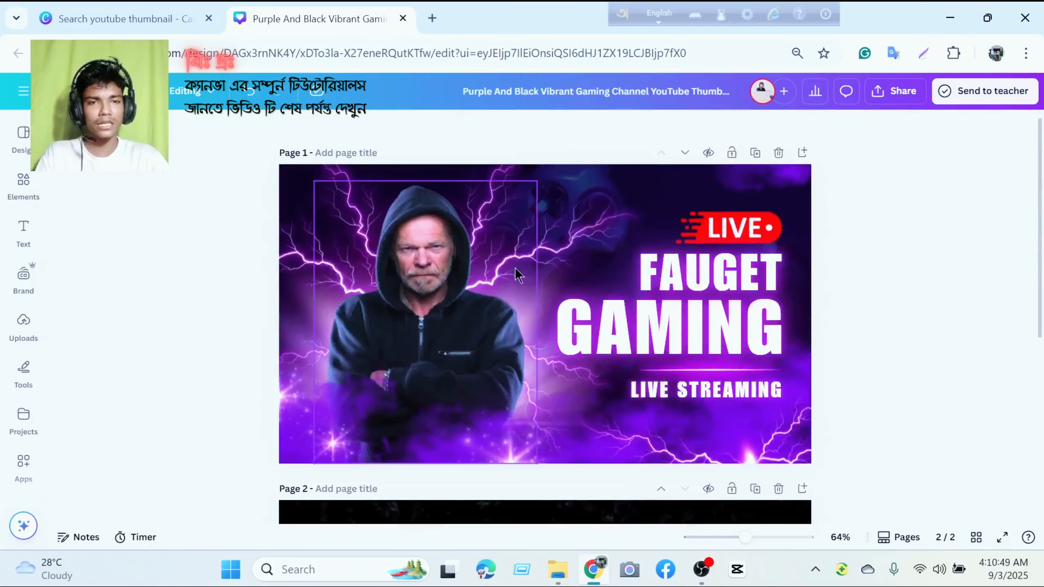
pyautogui.click(440, 278)
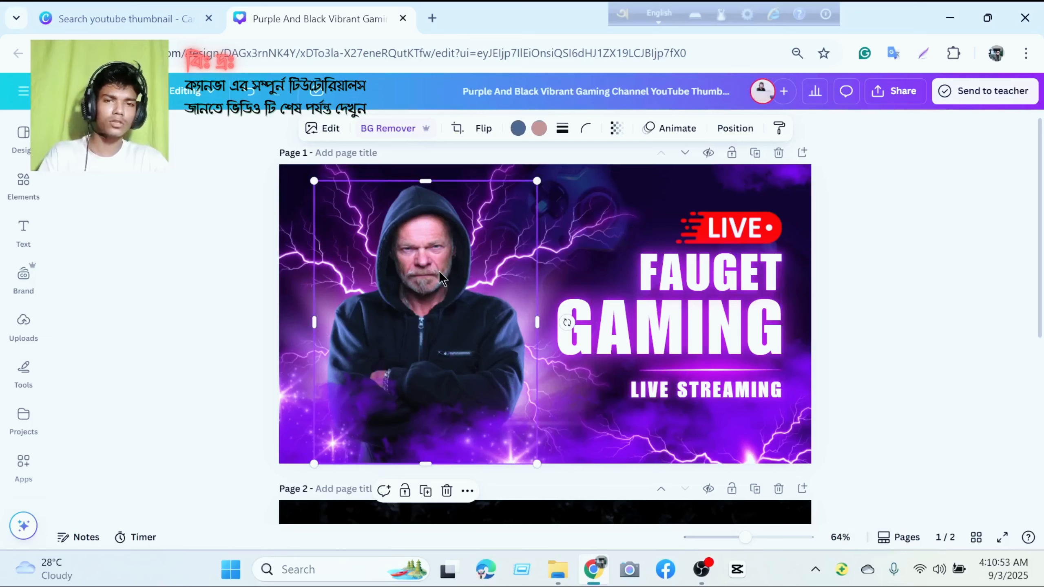
pyautogui.click(663, 257)
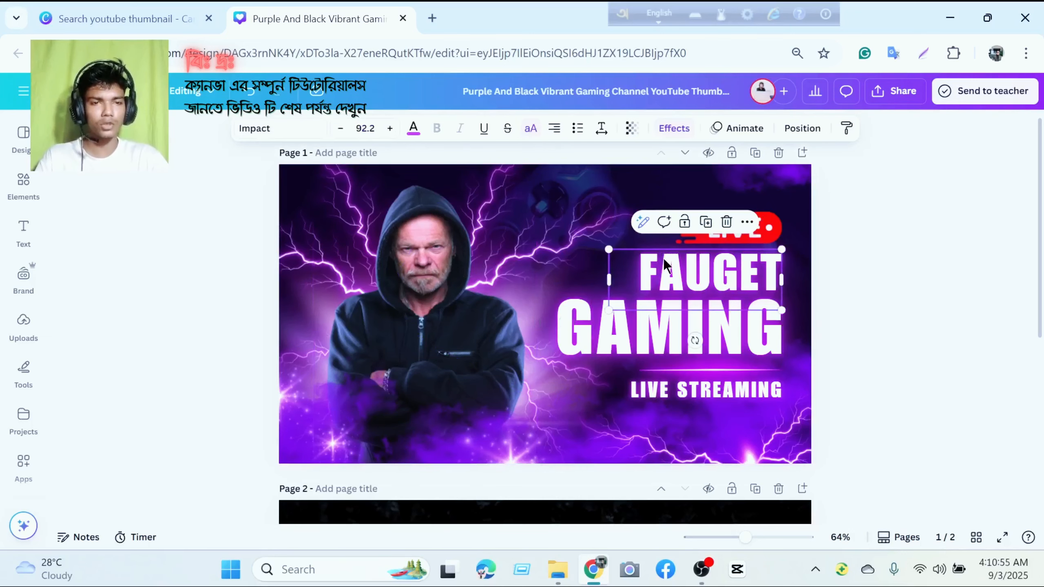
pyautogui.click(435, 259)
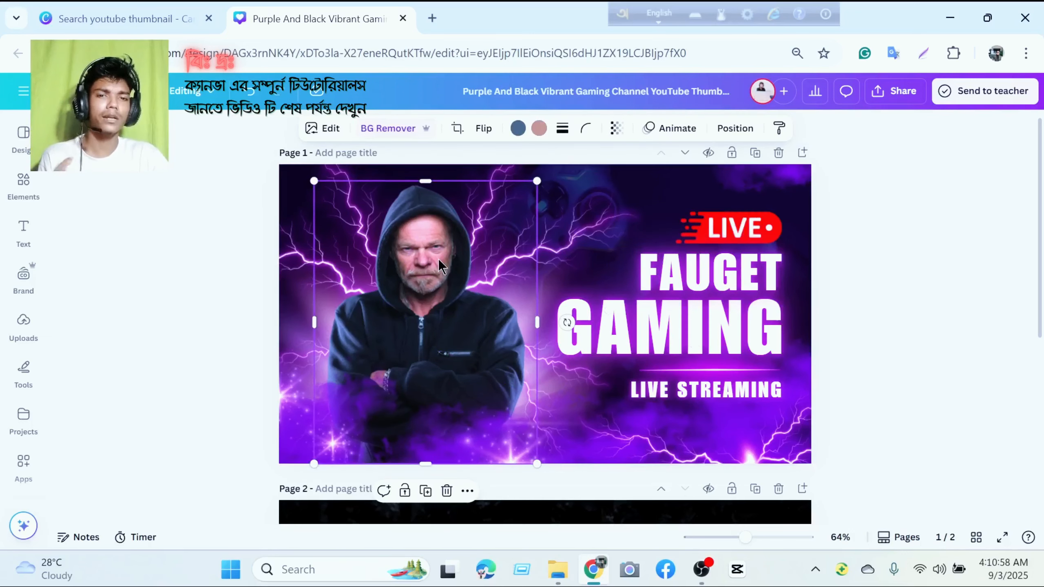
# Shrink the hooded man image on page 1 and reposition it over the bright area left of the gaming title.
pyautogui.moveTo(438, 259); pyautogui.dragTo(415, 265)
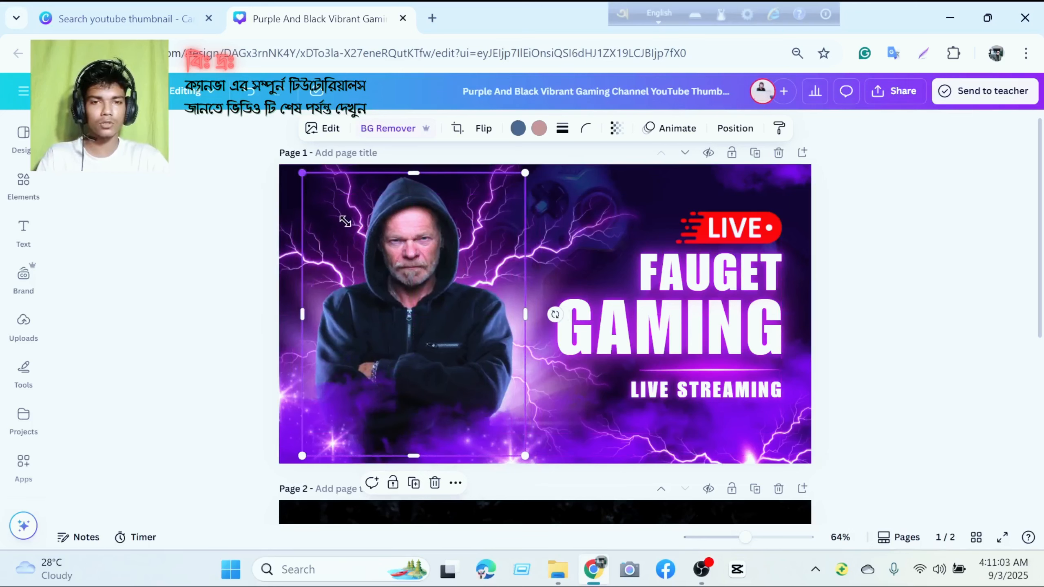
pyautogui.moveTo(301, 175); pyautogui.dragTo(337, 217)
pyautogui.moveTo(459, 279); pyautogui.dragTo(435, 254)
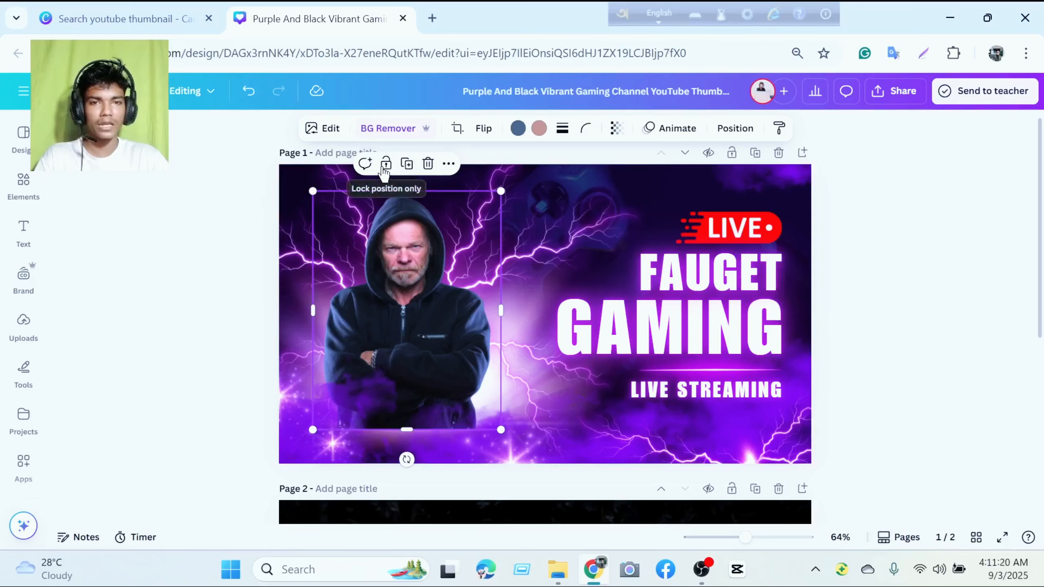
# Delete the hooded man image from page 1 and undo the deletion.
pyautogui.click(428, 163)
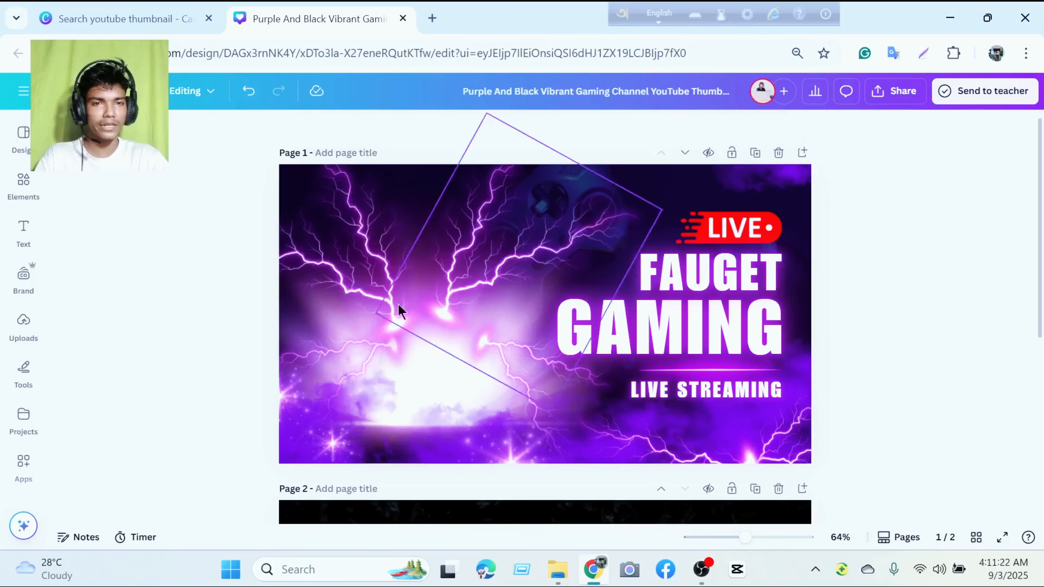
pyautogui.click(248, 91)
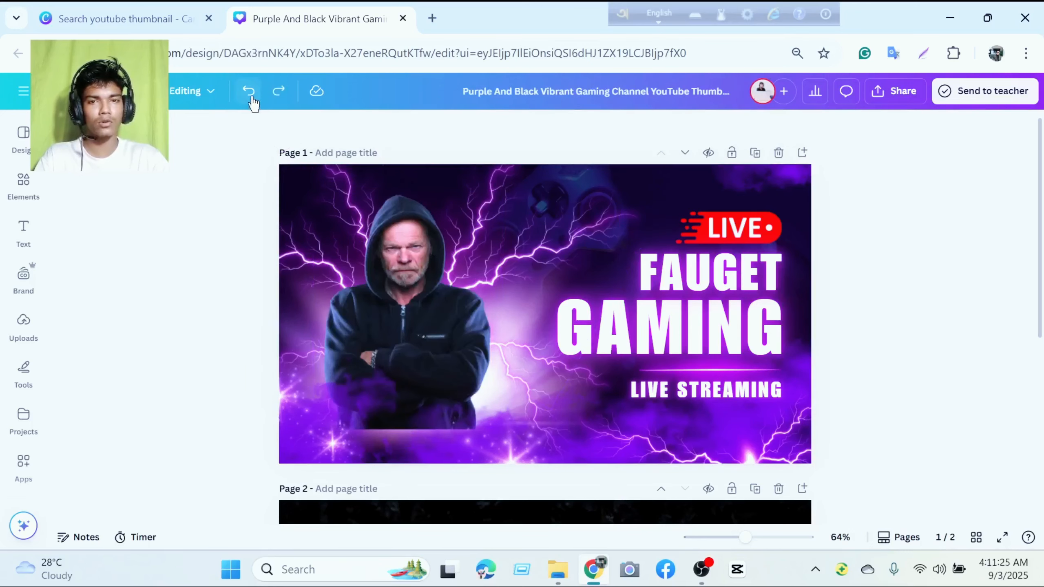
# Duplicate the hooded man, move the copy beside the original toward the GAMING text, and delete the copy.
pyautogui.click(403, 276)
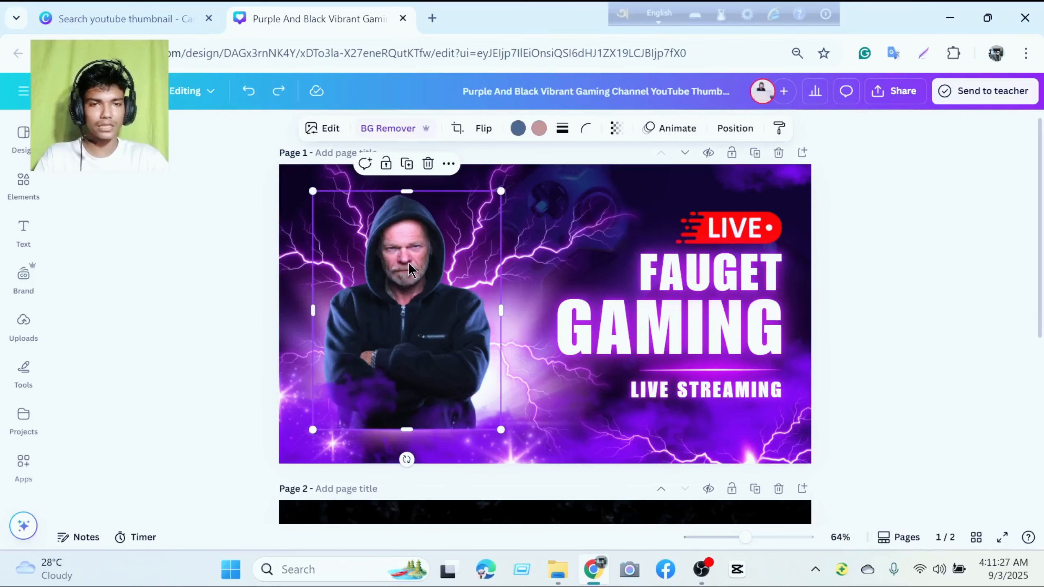
pyautogui.click(406, 164)
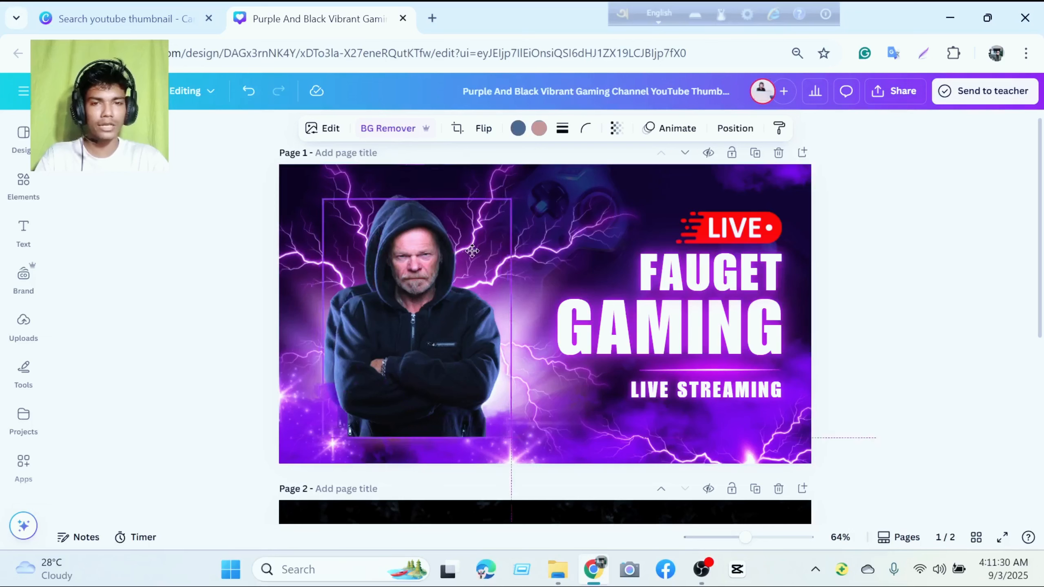
pyautogui.moveTo(407, 276); pyautogui.dragTo(471, 251)
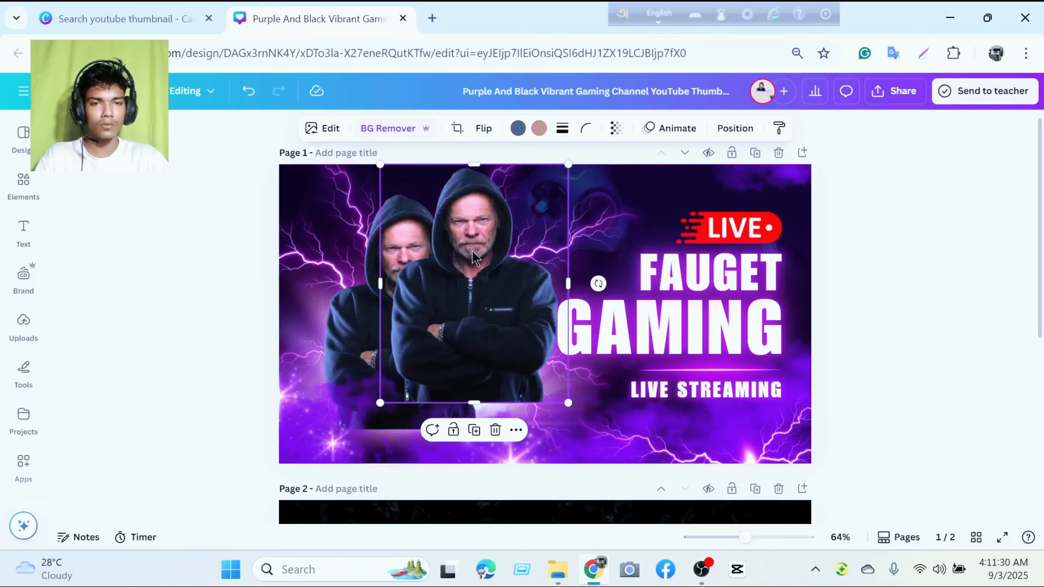
pyautogui.click(499, 429)
# Examine the additional commands for the hooded man, such as Layer, Align to page, Link and Lock, and dismiss them.
pyautogui.click(412, 268)
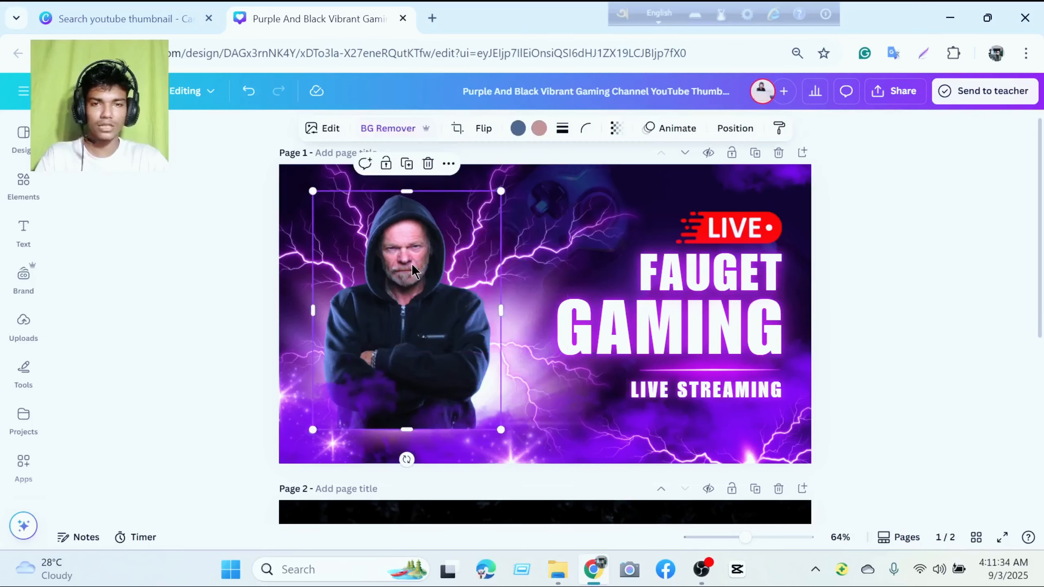
pyautogui.click(449, 165)
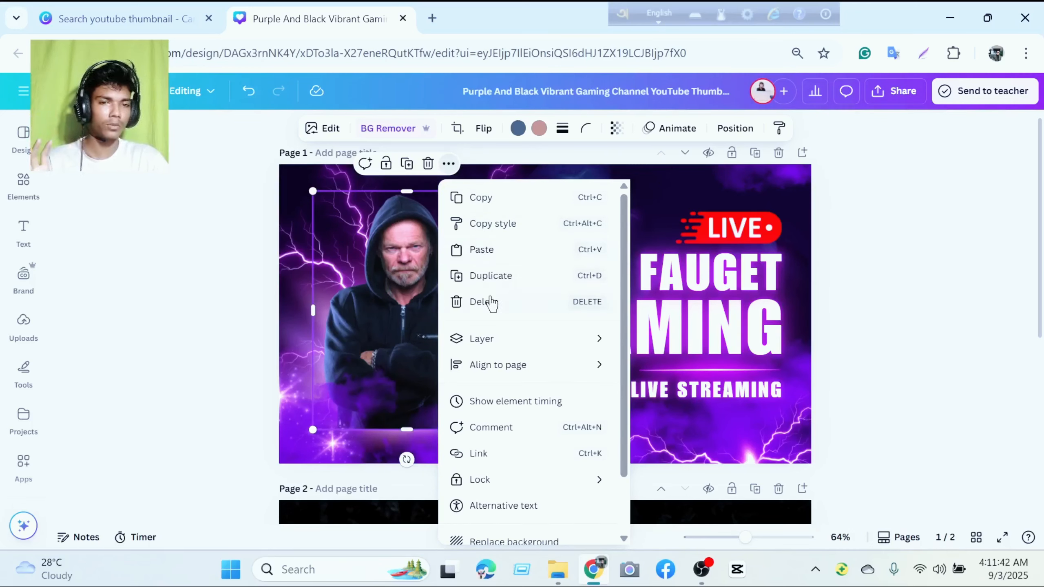
pyautogui.moveTo(585, 347)
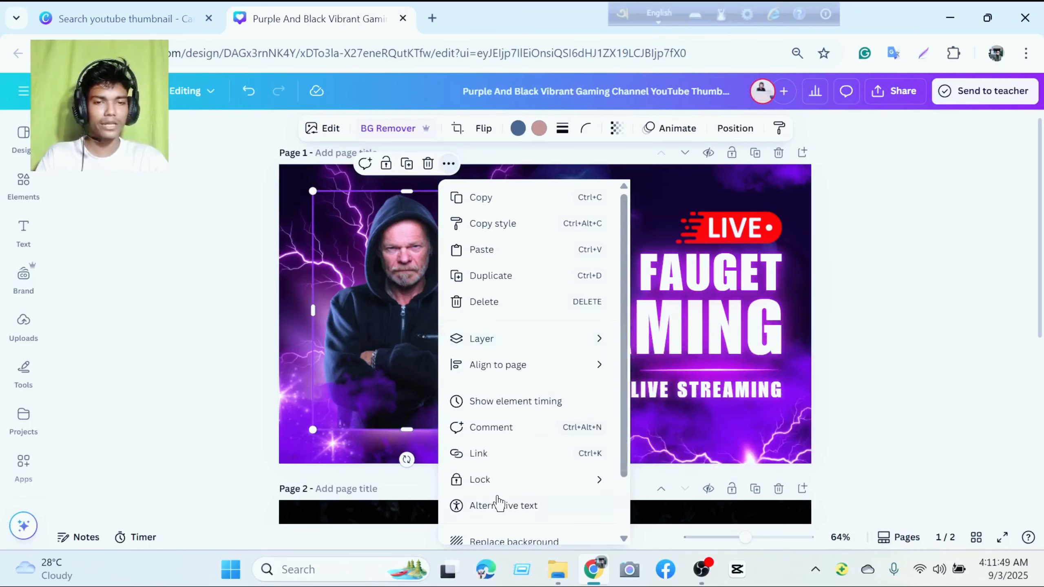
pyautogui.scroll(-2, 499, 502)
pyautogui.click(425, 250)
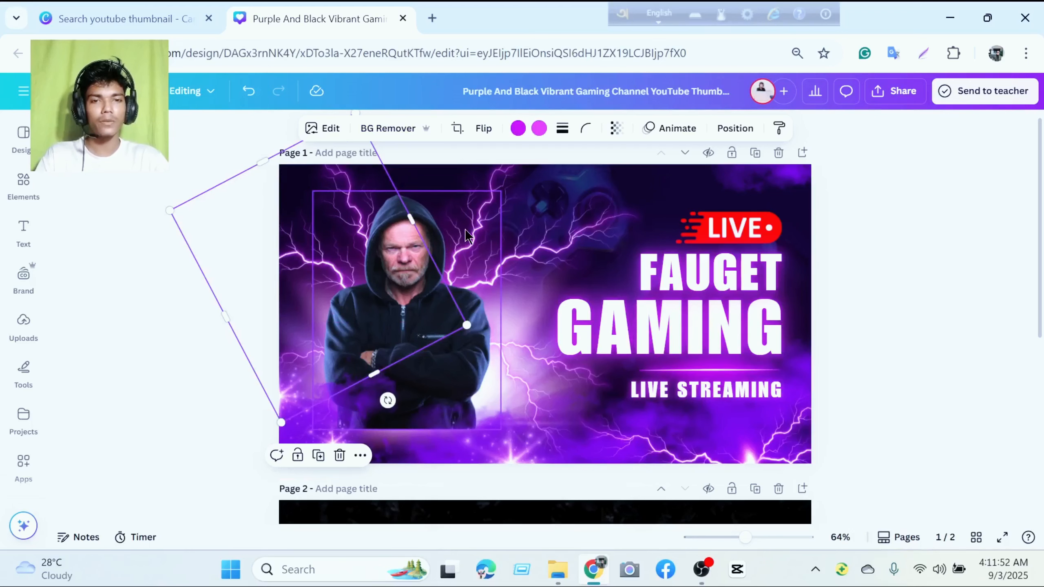
pyautogui.click(412, 237)
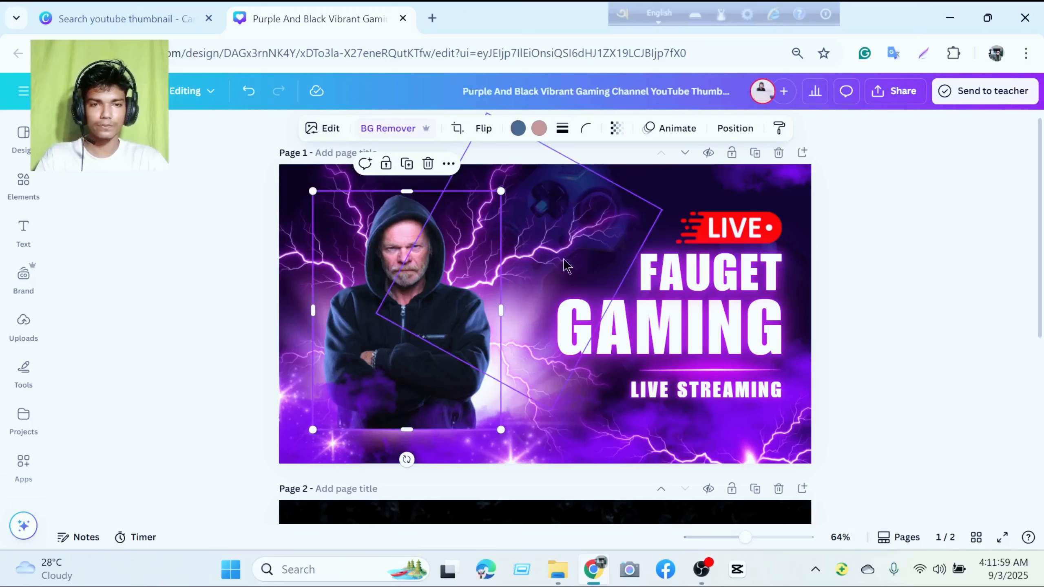
pyautogui.click(731, 228)
# Examine the hooded man's image editing options, including Adjust, Magic Studio, Filters and Effects.
pyautogui.click(390, 287)
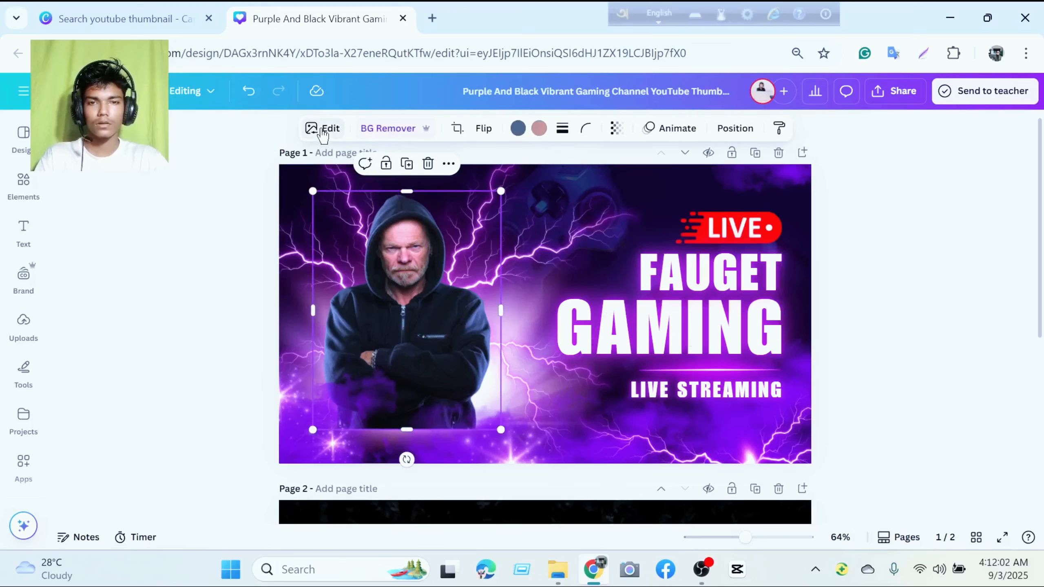
pyautogui.click(323, 131)
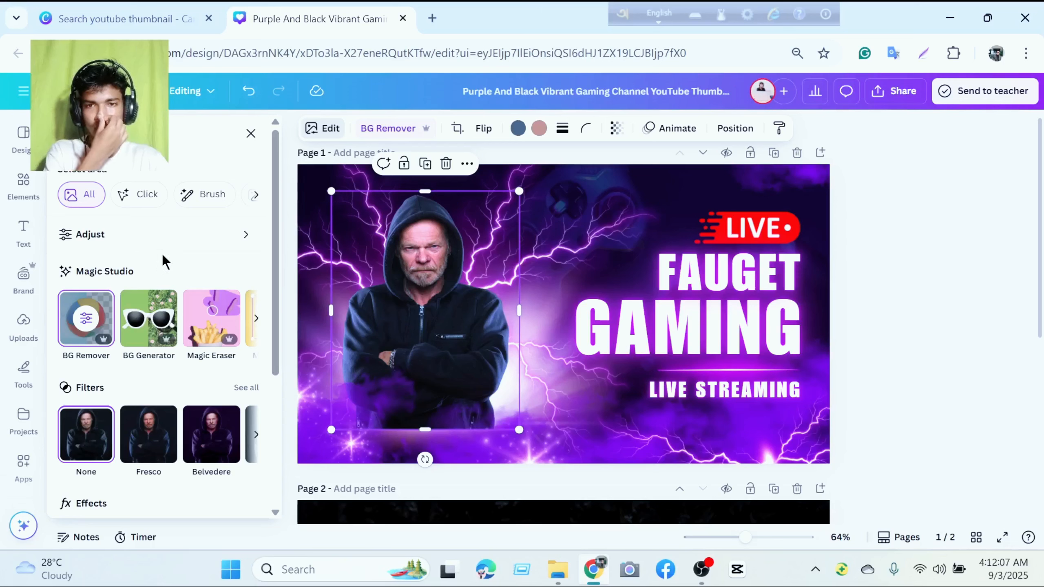
pyautogui.scroll(-4, 107, 371)
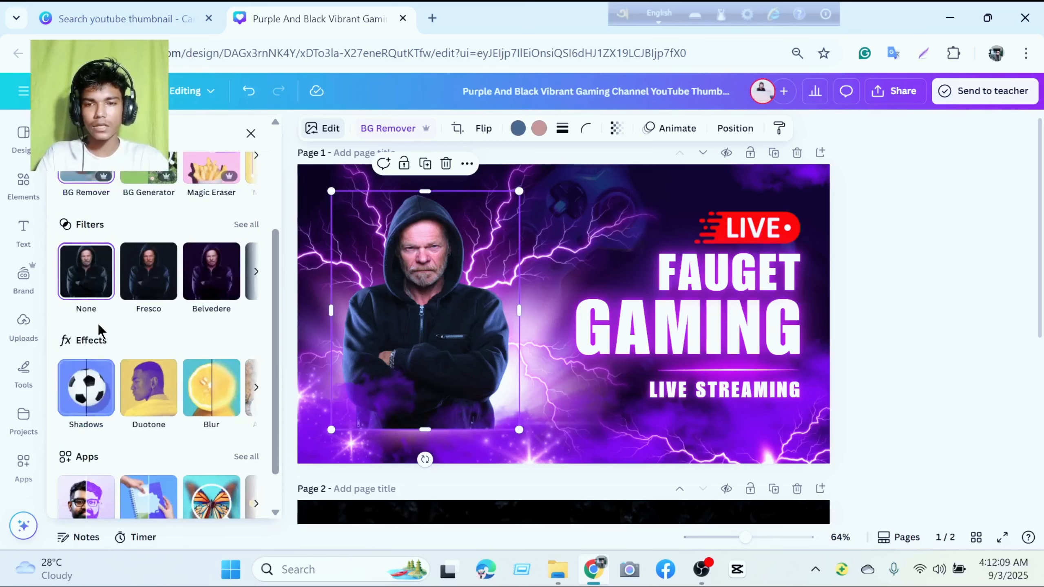
pyautogui.scroll(4, 90, 288)
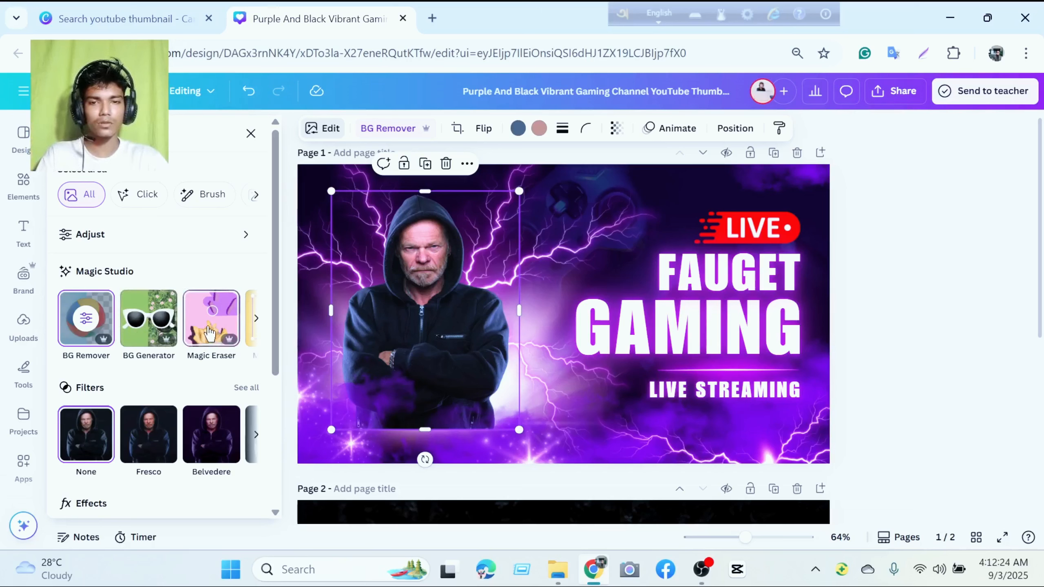
pyautogui.scroll(-3, 205, 325)
pyautogui.scroll(3, 185, 312)
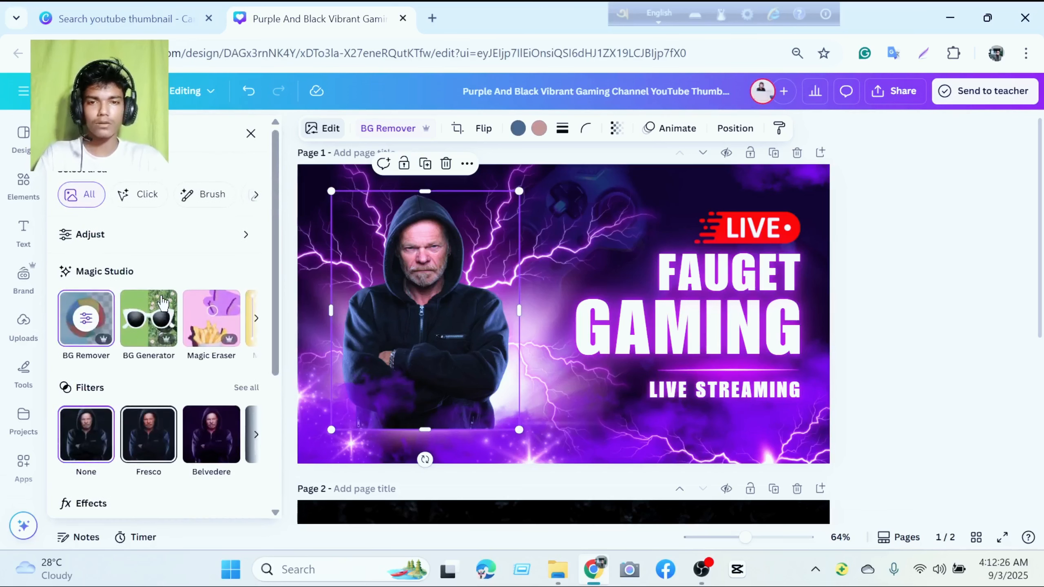
pyautogui.scroll(-3, 163, 302)
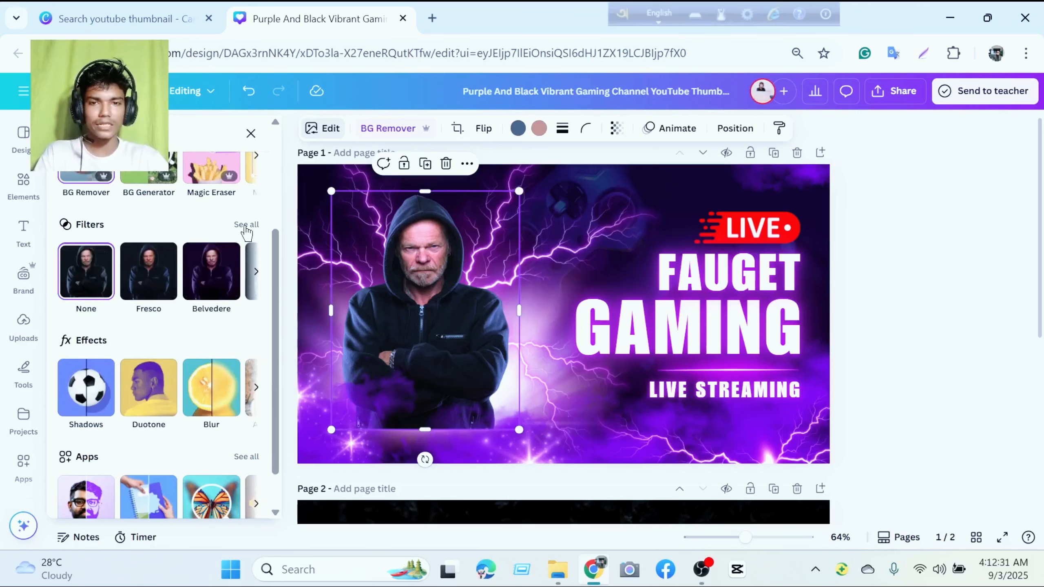
# Browse the full filter collection for the hooded man and return to the main image editing options.
pyautogui.click(246, 225)
pyautogui.scroll(-3, 158, 329)
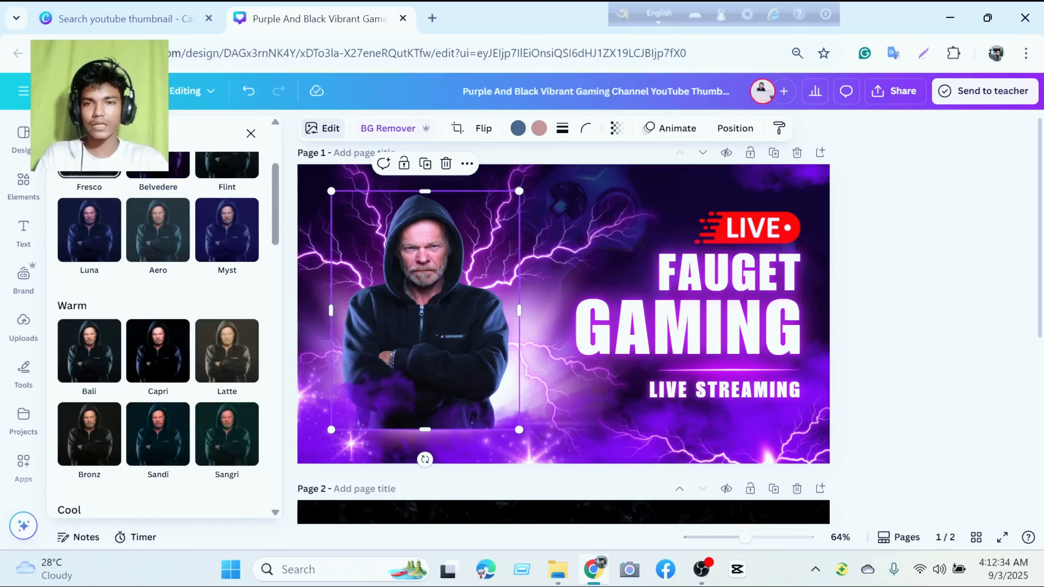
pyautogui.click(61, 133)
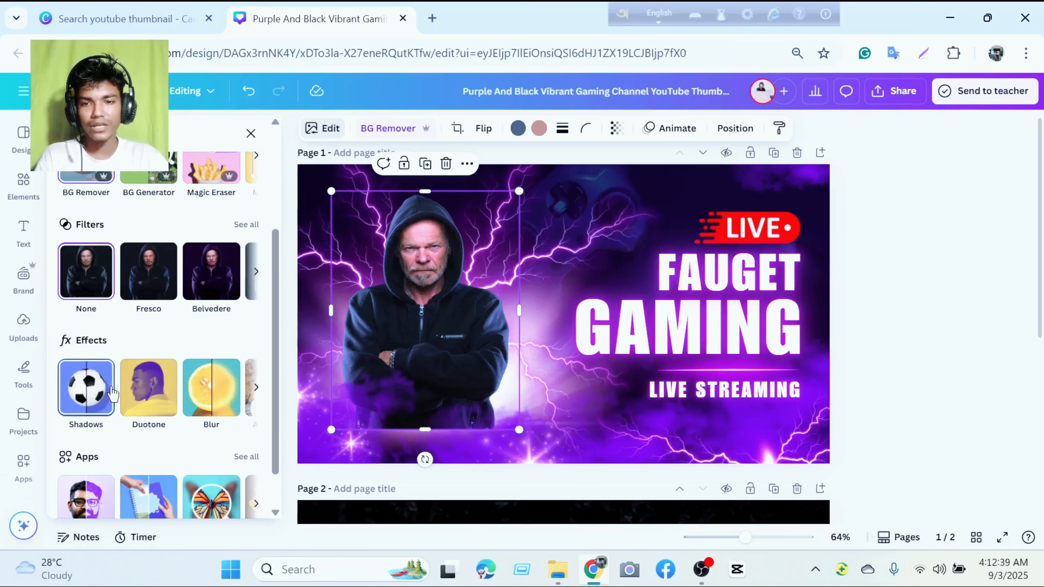
# Apply a Glow shadow to the hooded man with size 96 and intensity 83.
pyautogui.scroll(-1, 86, 387)
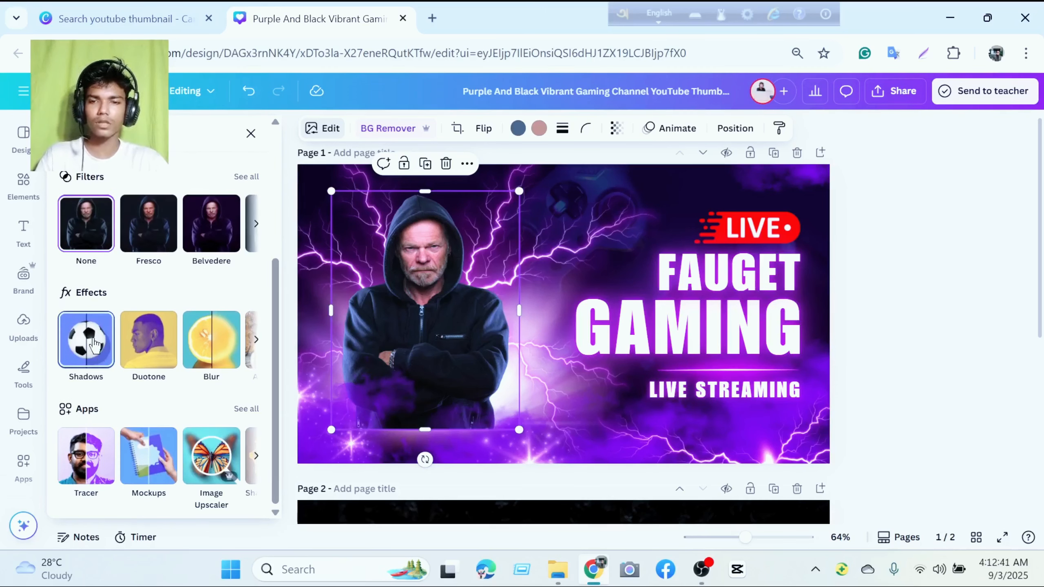
pyautogui.click(94, 344)
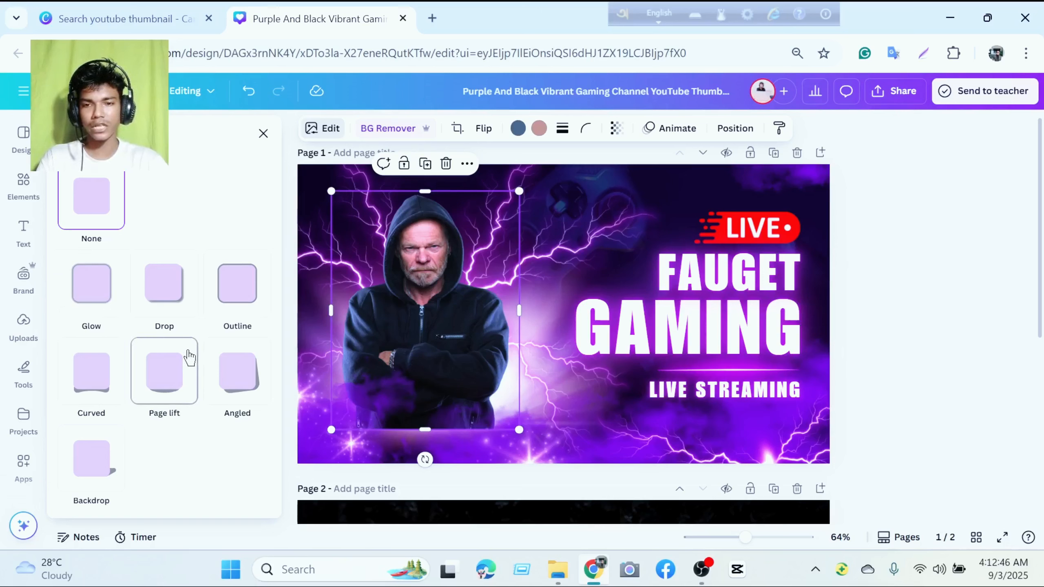
pyautogui.click(115, 294)
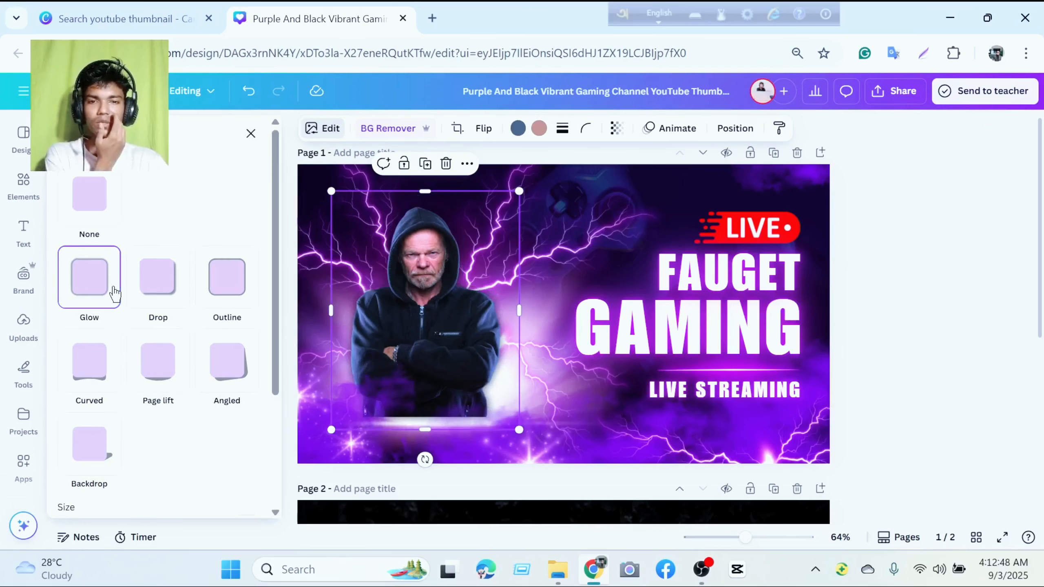
pyautogui.scroll(-4, 170, 389)
pyautogui.moveTo(87, 365); pyautogui.dragTo(209, 365)
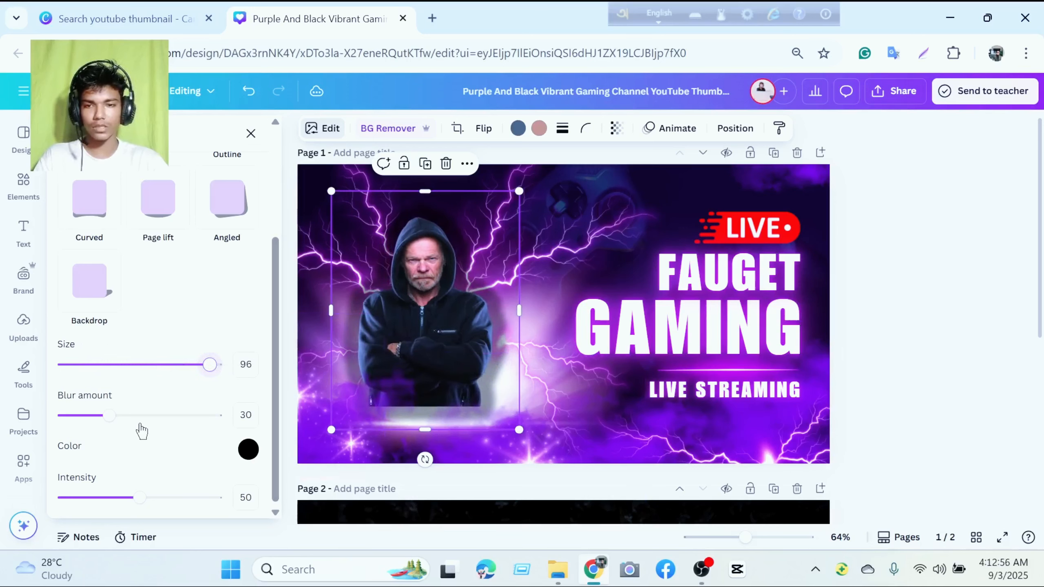
pyautogui.moveTo(144, 501); pyautogui.dragTo(190, 490)
# Set the hooded man's glow color to red #FF0000 and deselect the image.
pyautogui.click(249, 450)
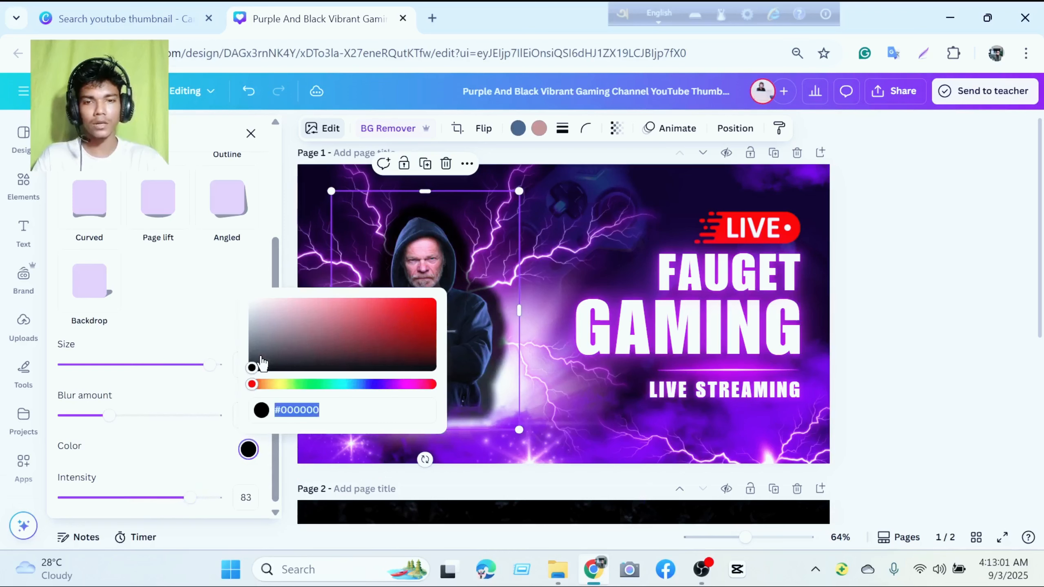
pyautogui.moveTo(251, 368); pyautogui.dragTo(456, 290)
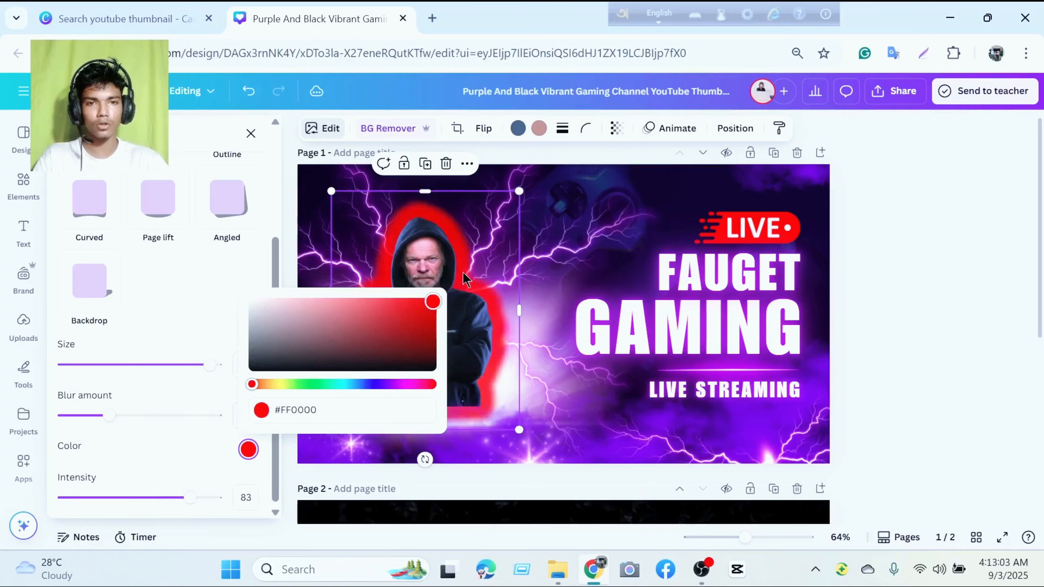
pyautogui.click(542, 286)
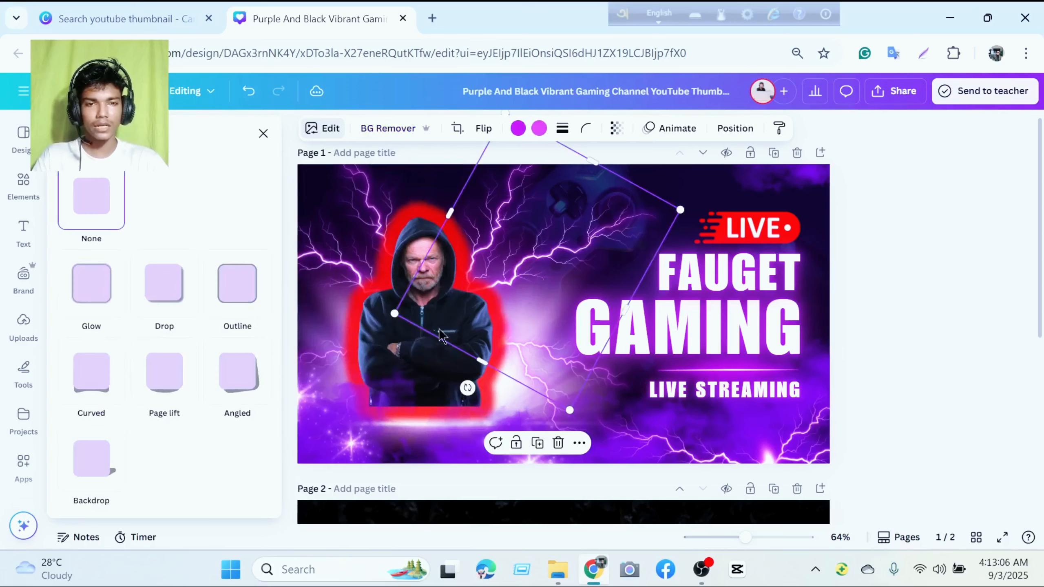
# Set the hooded man's glow to size 43, intensity 97 and blur amount 100.
pyautogui.click(400, 245)
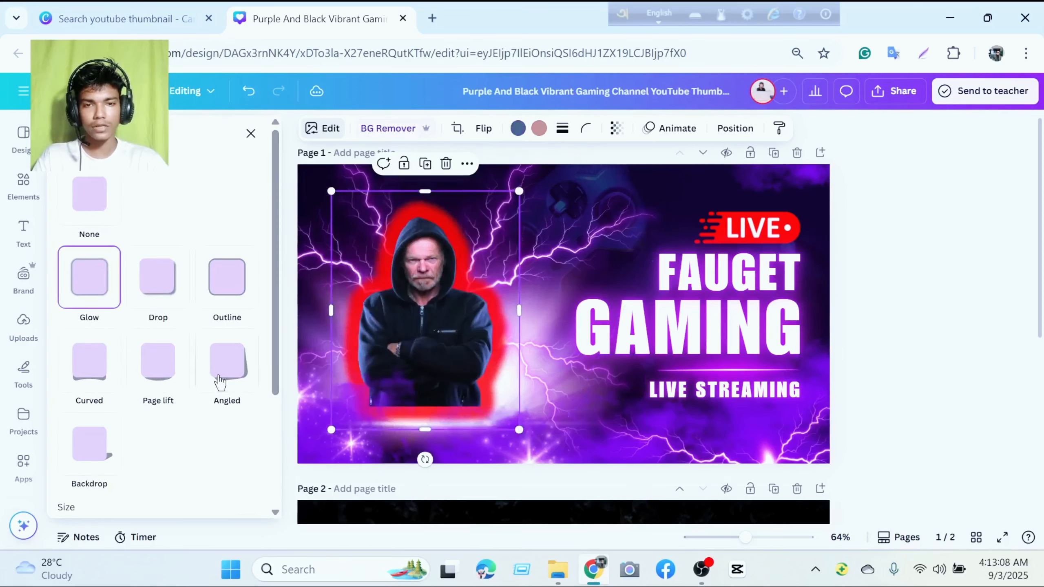
pyautogui.scroll(-4, 171, 411)
pyautogui.moveTo(217, 373); pyautogui.dragTo(130, 366)
pyautogui.moveTo(189, 498); pyautogui.dragTo(212, 497)
pyautogui.moveTo(107, 416); pyautogui.dragTo(240, 413)
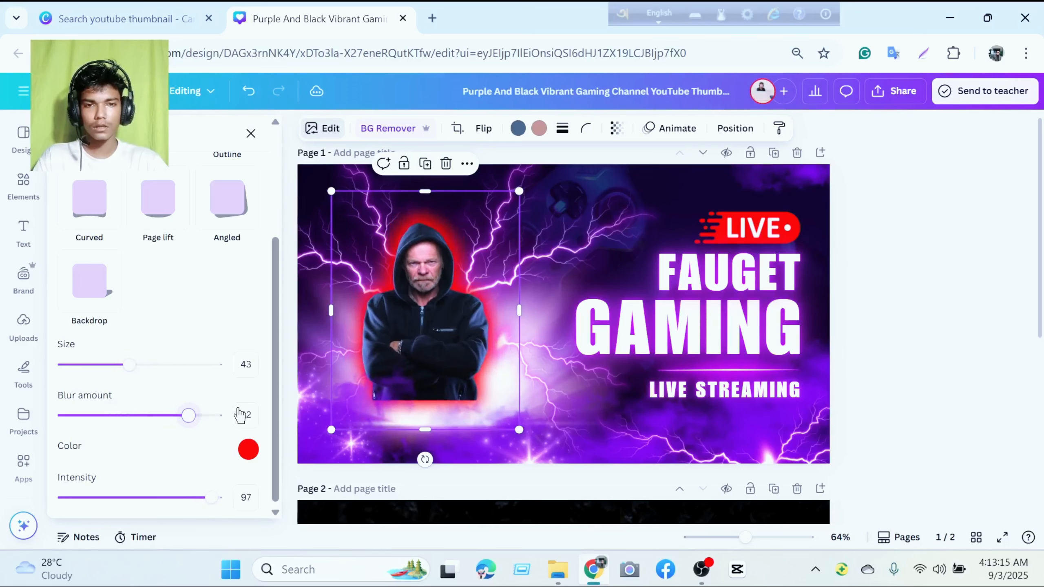
# Enlarge the hooded man's image to about 654 by 830 and reposition it over the left part of page 1.
pyautogui.moveTo(423, 309); pyautogui.dragTo(389, 288)
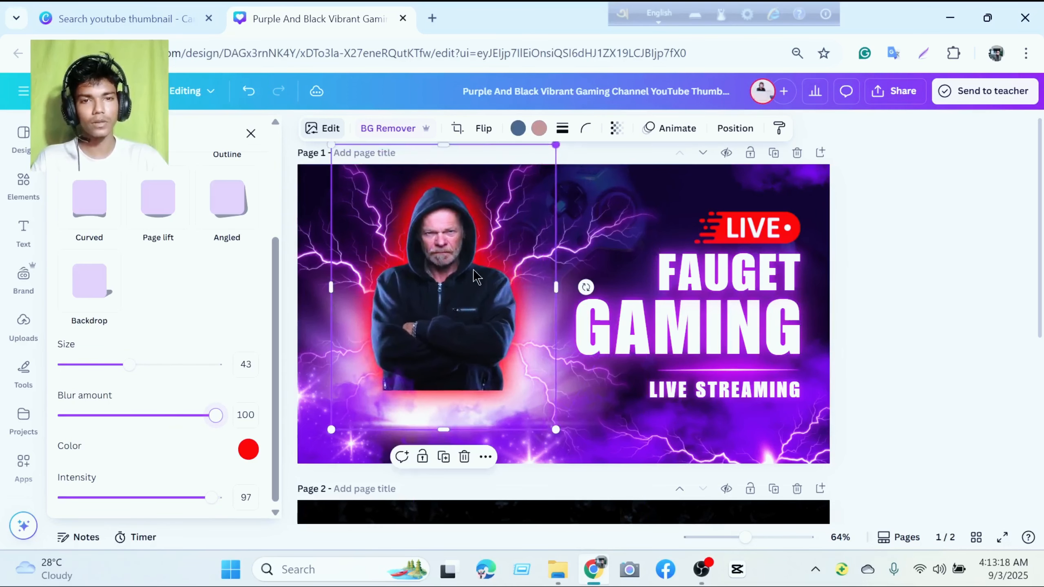
pyautogui.moveTo(485, 408); pyautogui.dragTo(601, 485)
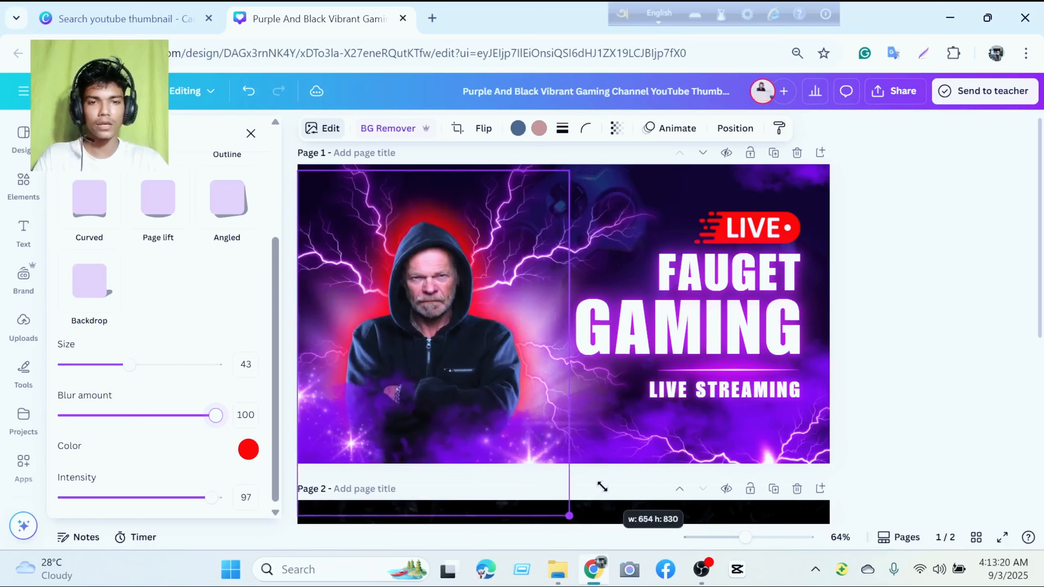
pyautogui.moveTo(468, 340); pyautogui.dragTo(436, 305)
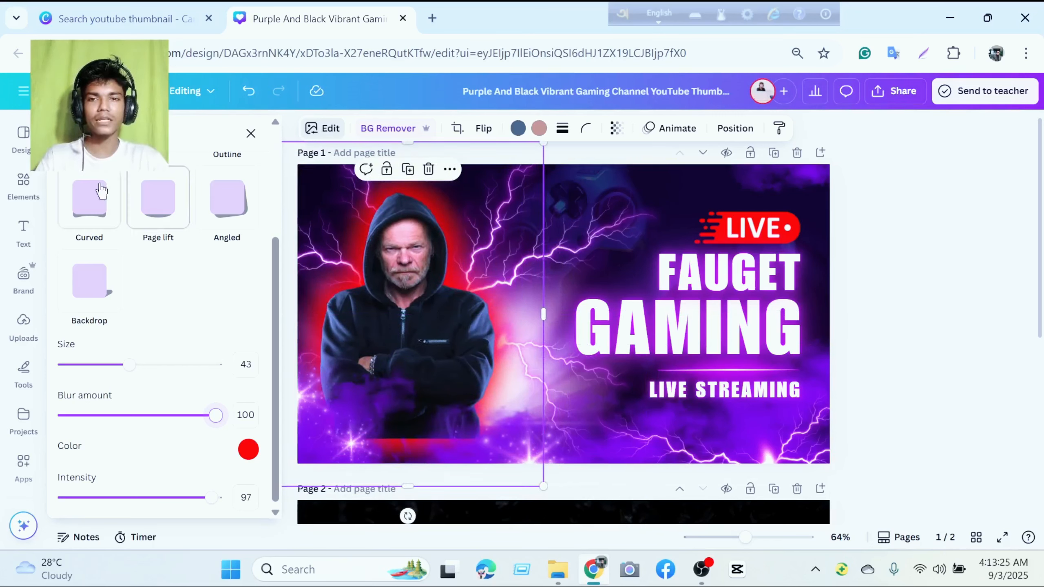
# Set the hooded man's Glow shadow to size 45 and intensity 86, and deselect the image.
pyautogui.click(324, 130)
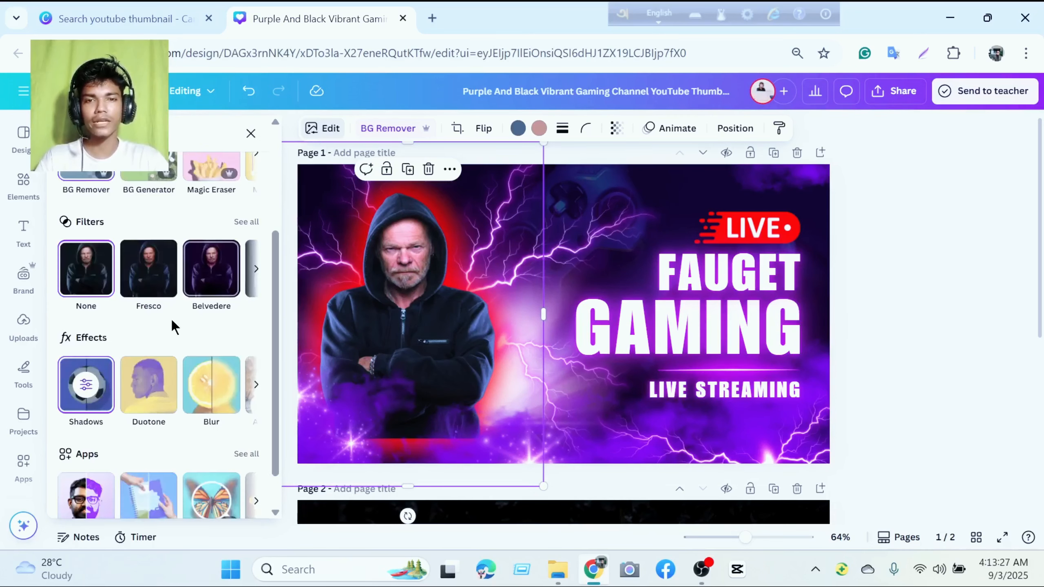
pyautogui.click(87, 387)
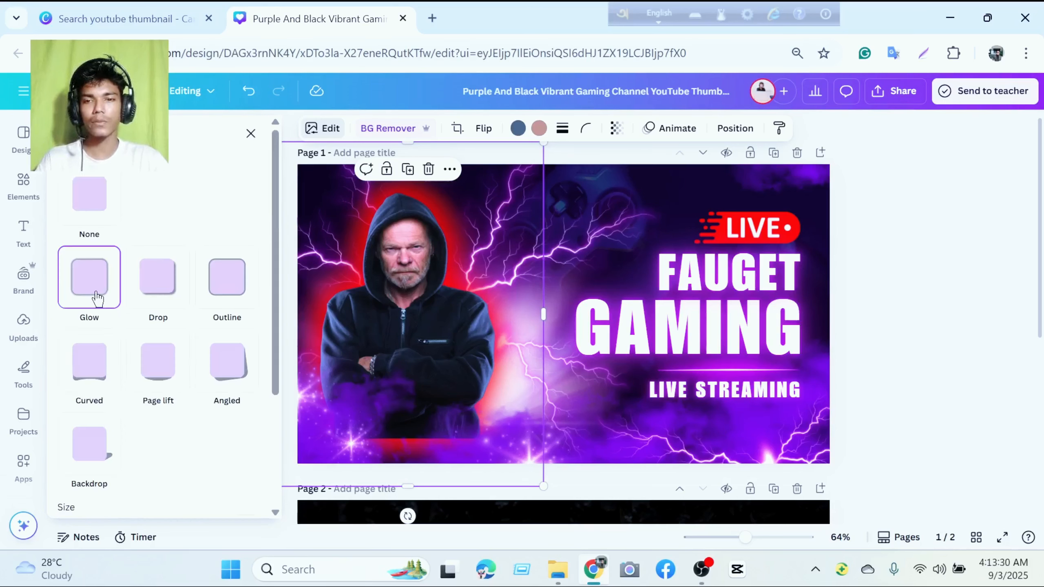
pyautogui.scroll(-4, 118, 350)
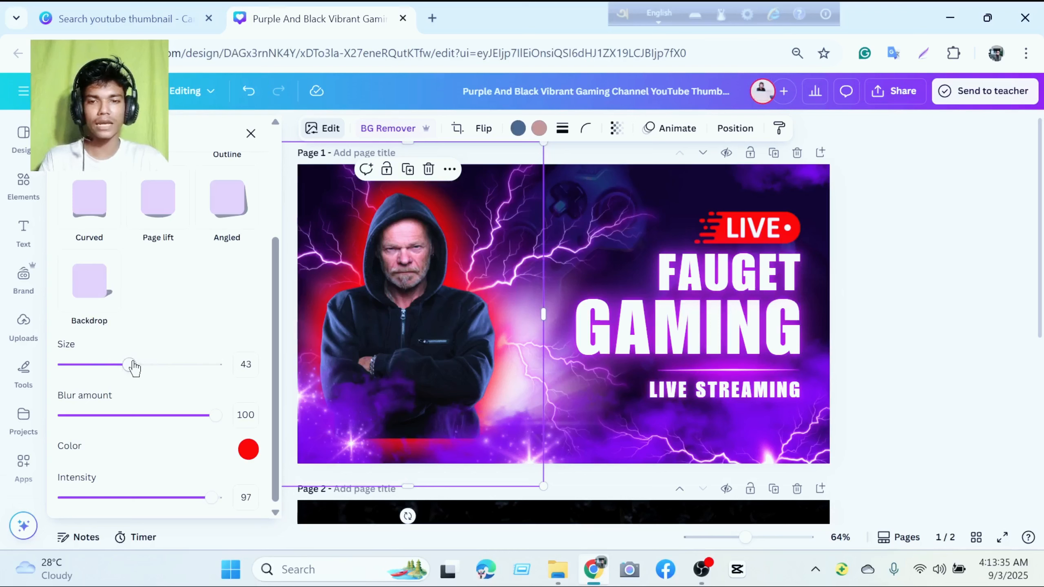
pyautogui.moveTo(135, 368); pyautogui.dragTo(132, 364)
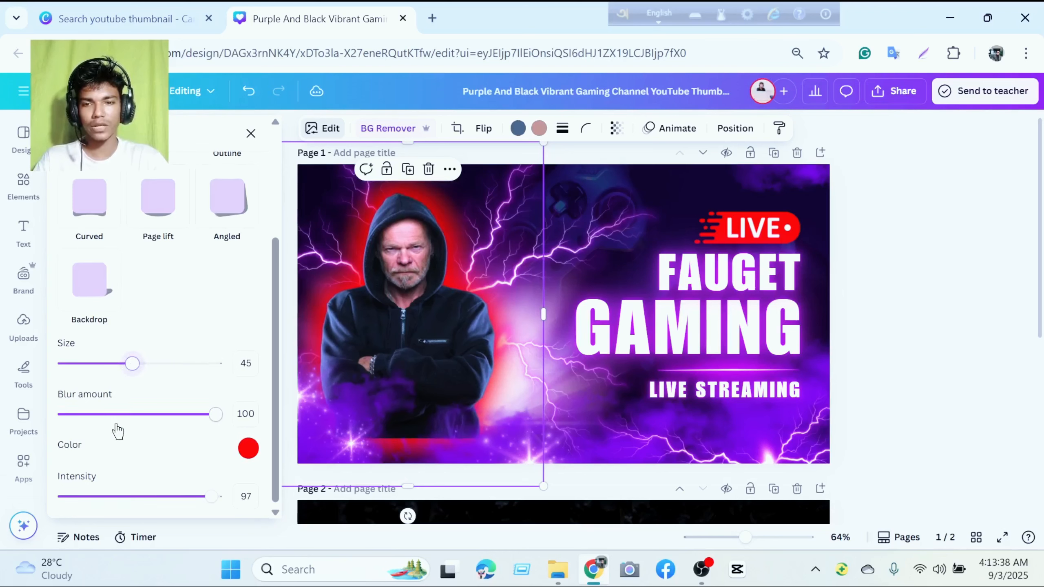
pyautogui.scroll(-1, 153, 487)
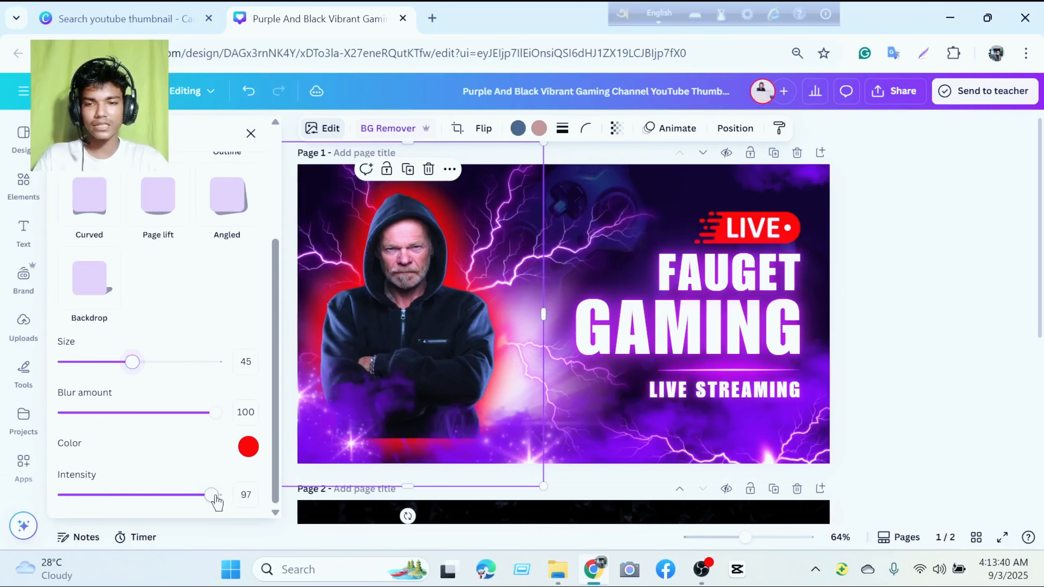
pyautogui.moveTo(216, 502)
pyautogui.mouseDown()
pyautogui.moveTo(188, 497)
pyautogui.moveTo(210, 497)
pyautogui.moveTo(198, 498)
pyautogui.mouseUp()
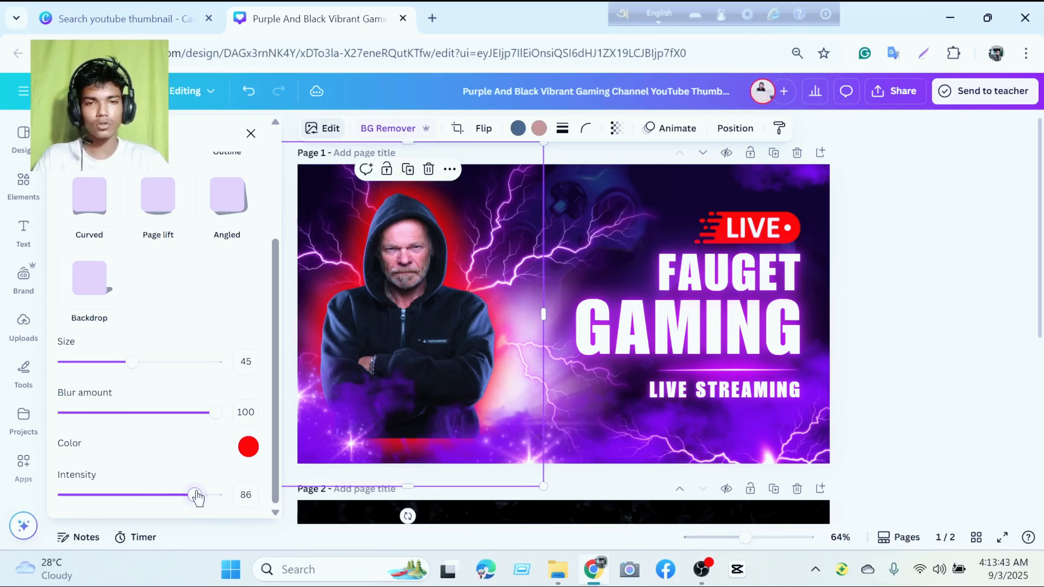
pyautogui.click(595, 341)
# Try rotating the hooded man's image within its crop frame, and undo the crop change.
pyautogui.click(397, 288)
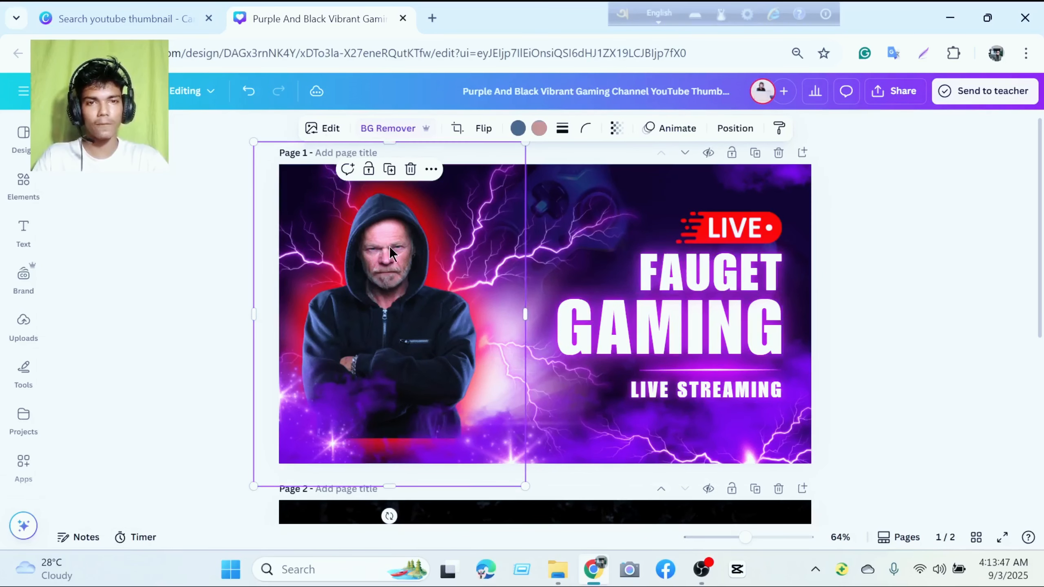
pyautogui.click(457, 129)
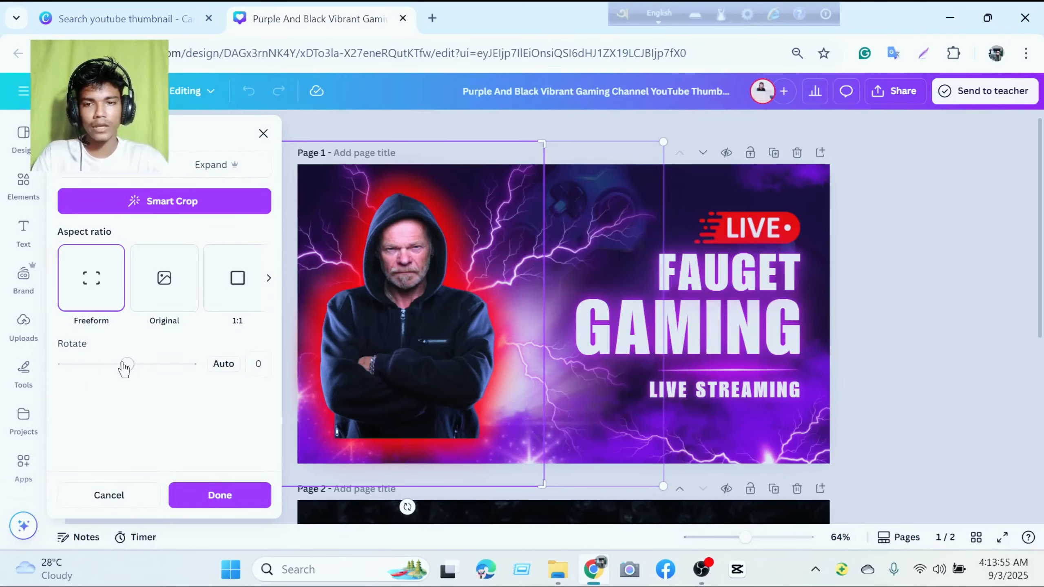
pyautogui.moveTo(125, 369); pyautogui.dragTo(162, 368)
pyautogui.moveTo(136, 361); pyautogui.dragTo(127, 363)
pyautogui.click(263, 134)
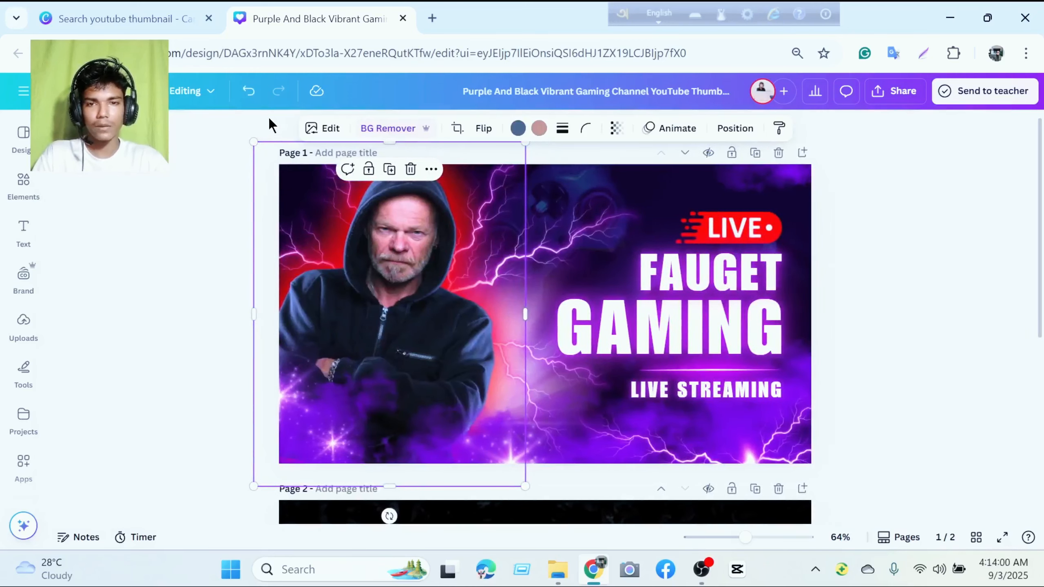
pyautogui.click(248, 90)
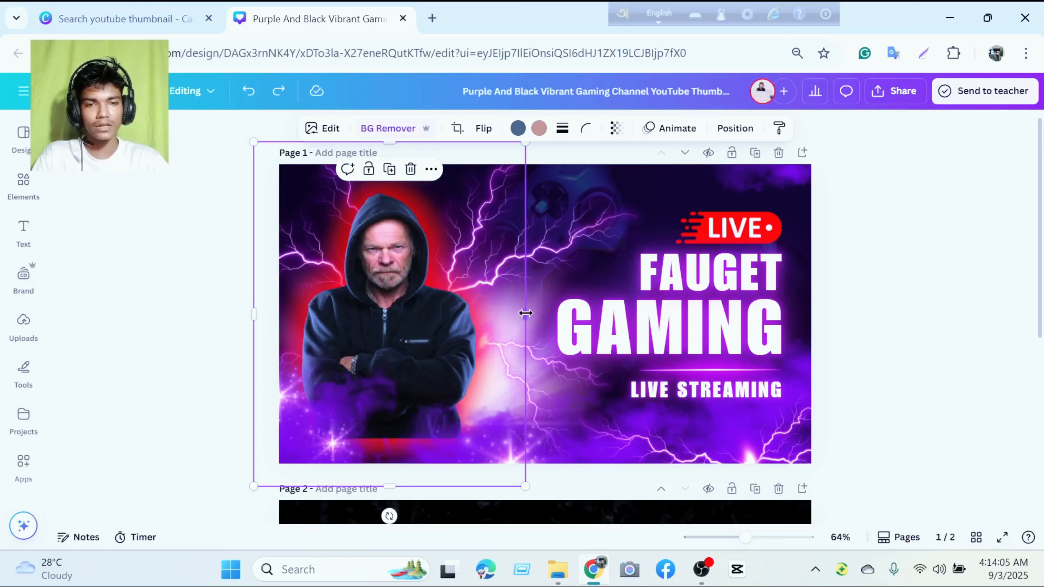
# Try cropping the hooded man's image from its right side to about 339 wide, and undo it.
pyautogui.moveTo(525, 314); pyautogui.dragTo(394, 315)
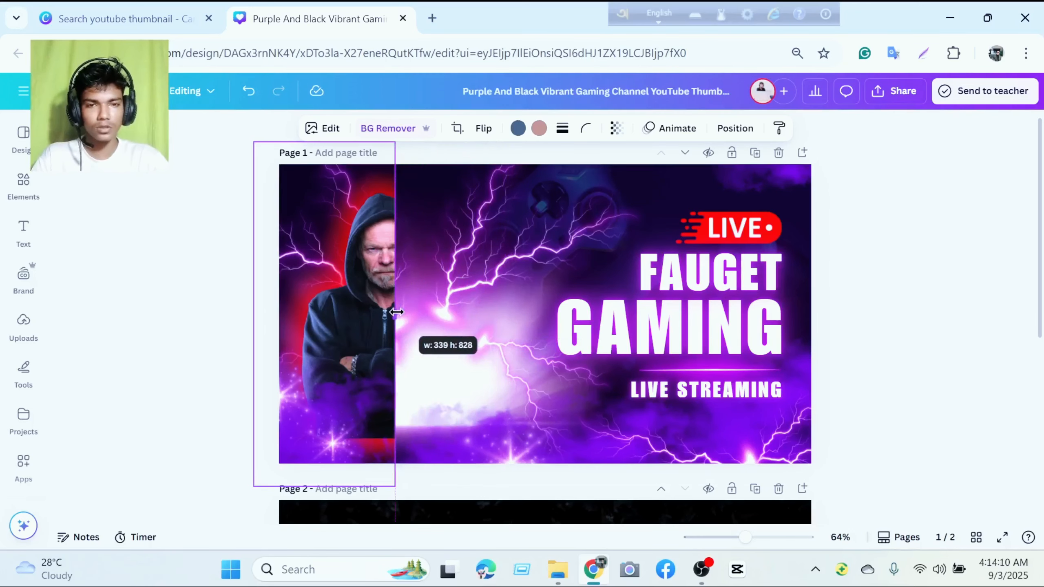
pyautogui.click(475, 327)
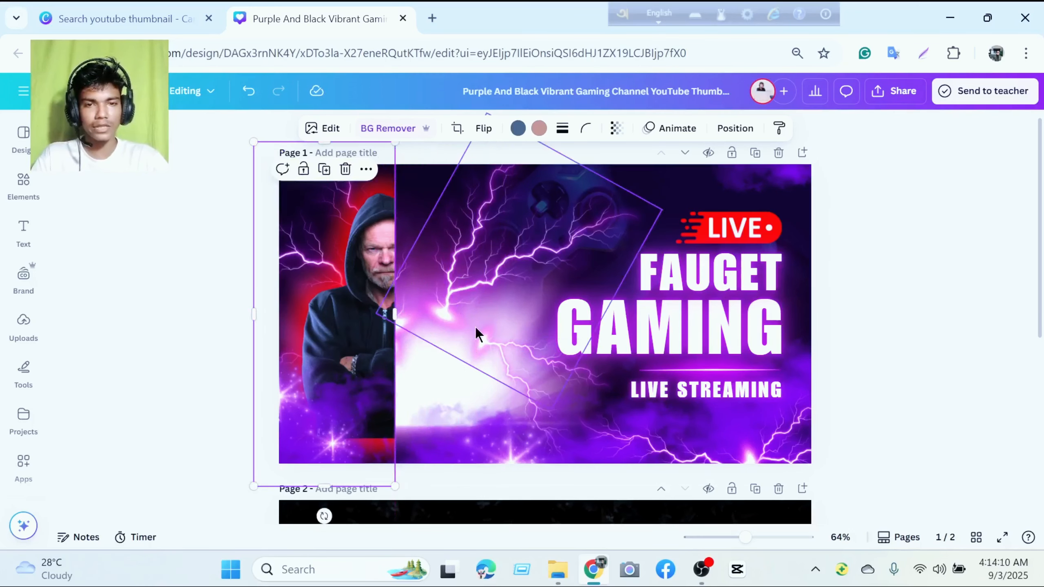
pyautogui.click(248, 91)
pyautogui.click(443, 396)
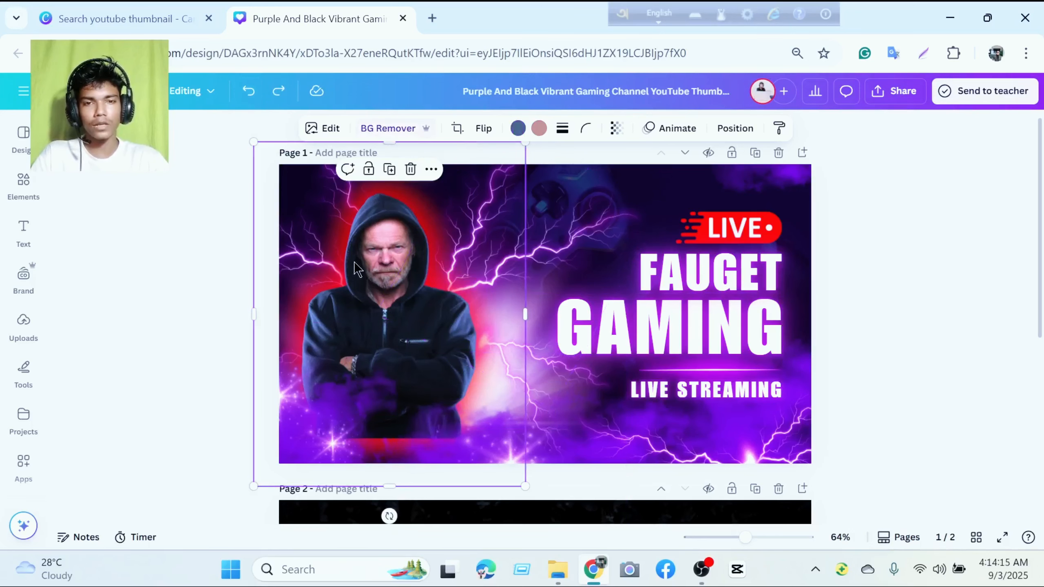
# Show the hooded man's image color options and add a solid stroke around the image.
pyautogui.click(517, 129)
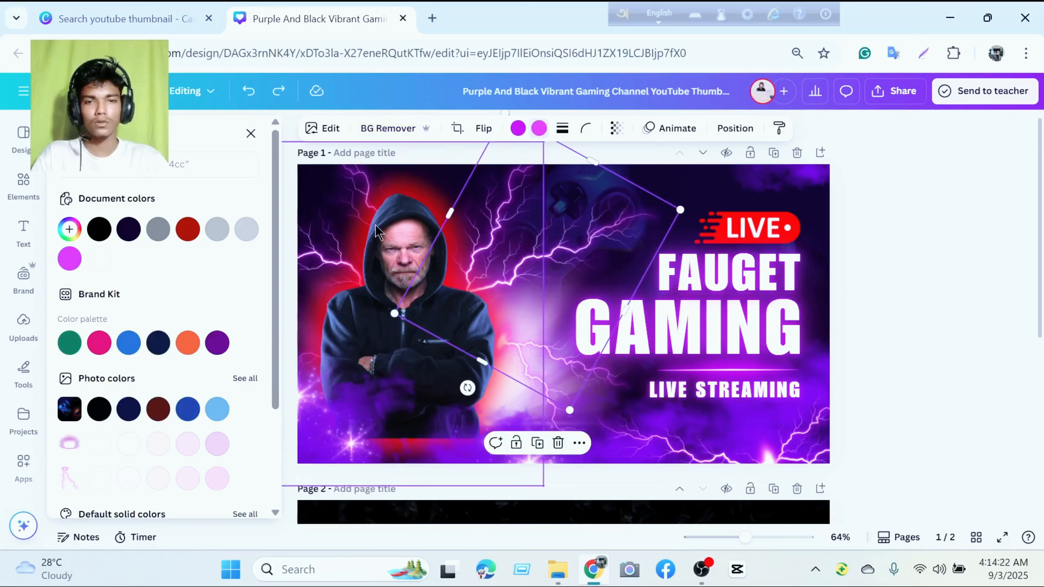
pyautogui.click(564, 129)
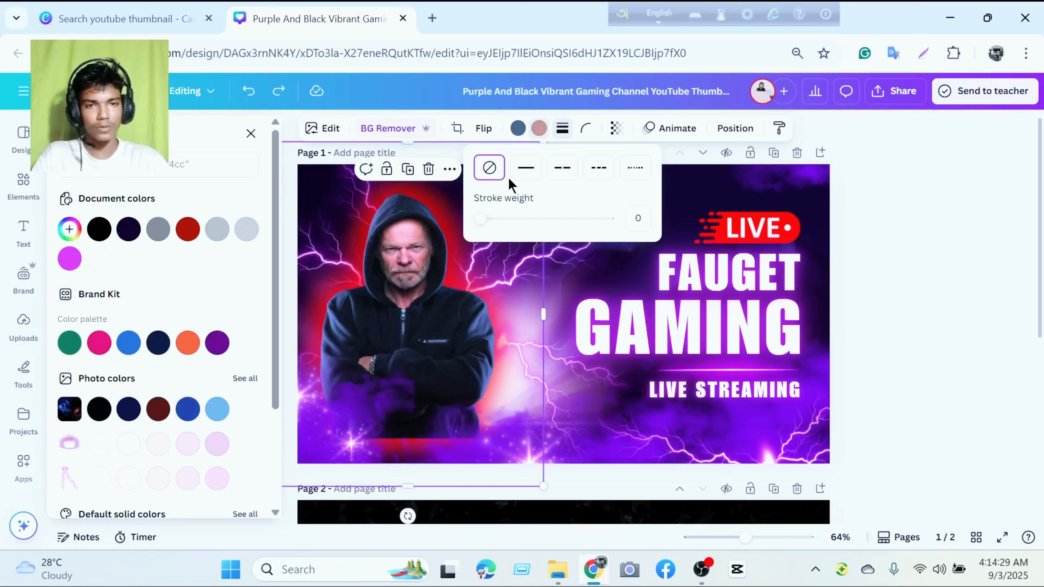
pyautogui.click(524, 166)
pyautogui.moveTo(483, 222)
pyautogui.mouseDown()
pyautogui.moveTo(512, 222)
pyautogui.moveTo(502, 222)
pyautogui.mouseUp()
pyautogui.click(545, 457)
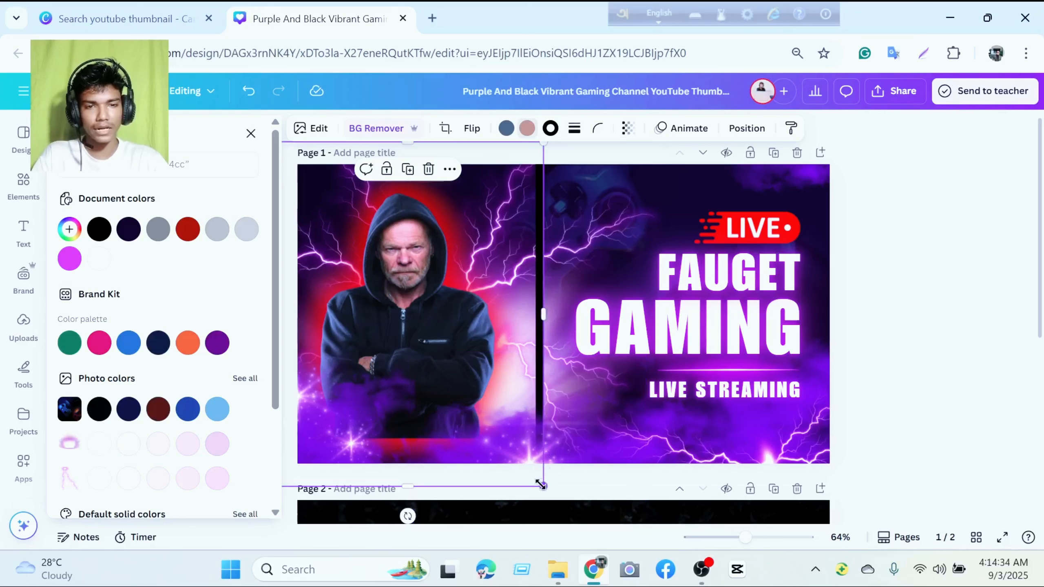
# Shrink and reposition the bordered hooded man's image, and recolor its stroke to white and to the brand palette's green.
pyautogui.moveTo(542, 486); pyautogui.dragTo(438, 352)
pyautogui.moveTo(384, 261); pyautogui.dragTo(476, 329)
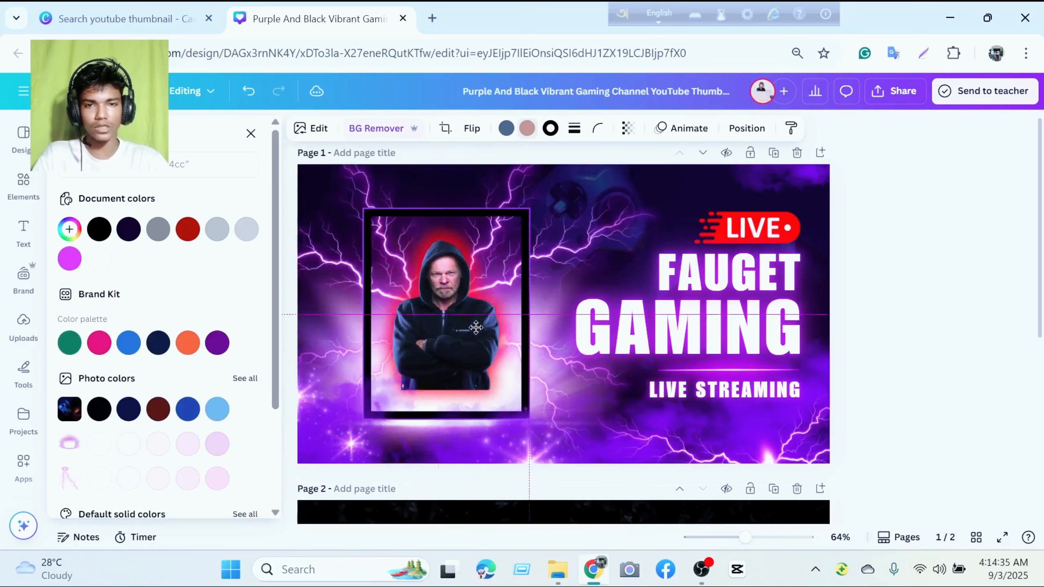
pyautogui.click(551, 130)
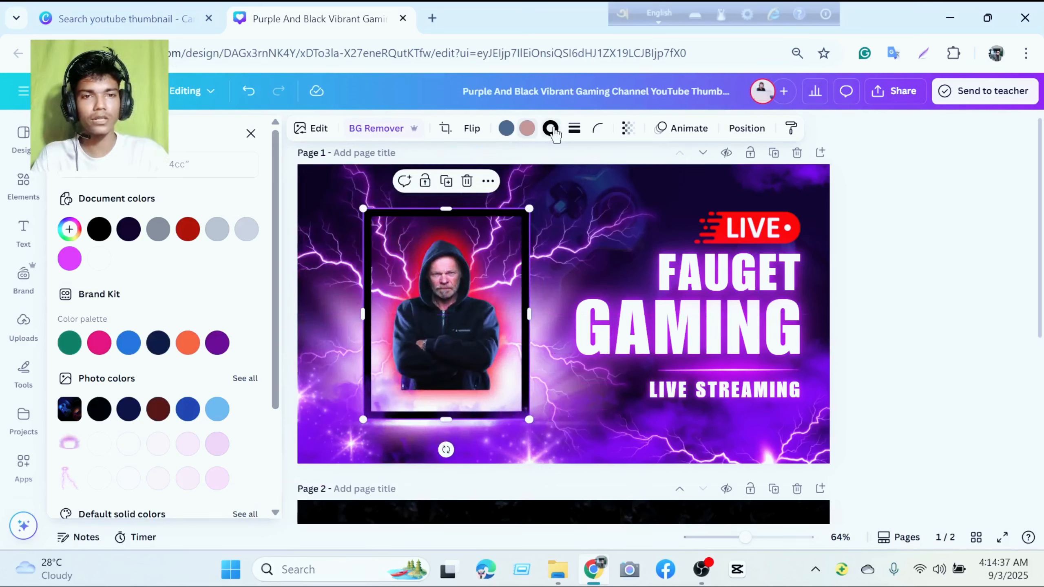
pyautogui.click(99, 259)
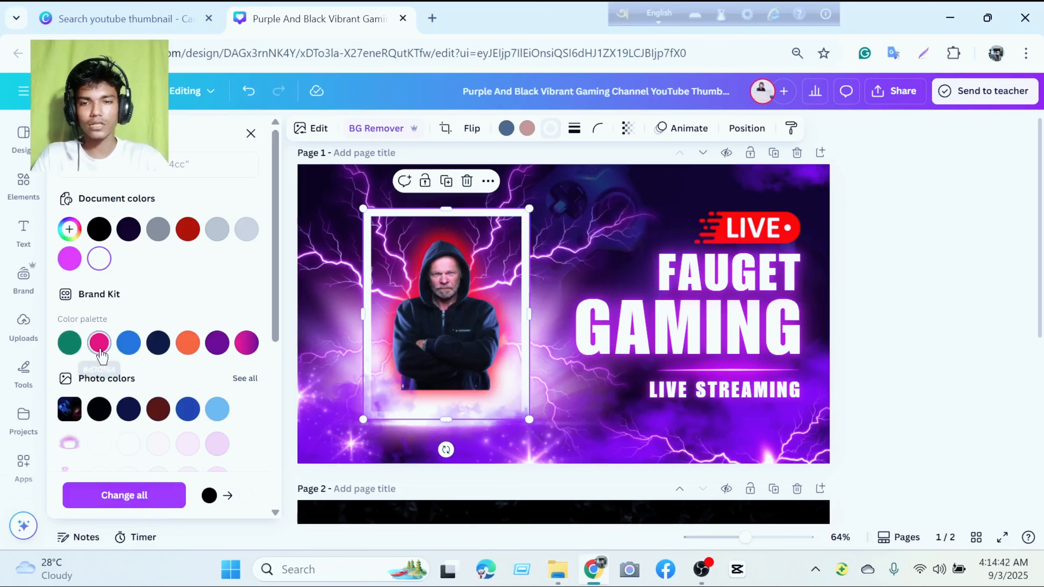
pyautogui.click(69, 343)
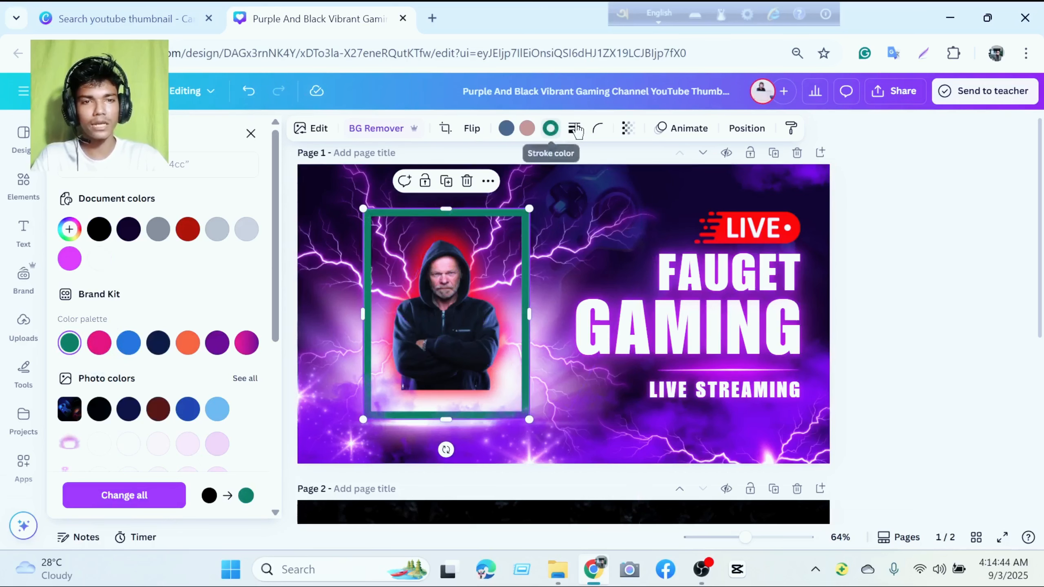
# Remove the stroke from the hooded man's image and enlarge it to fill the page's height on the left side.
pyautogui.click(574, 129)
pyautogui.click(508, 175)
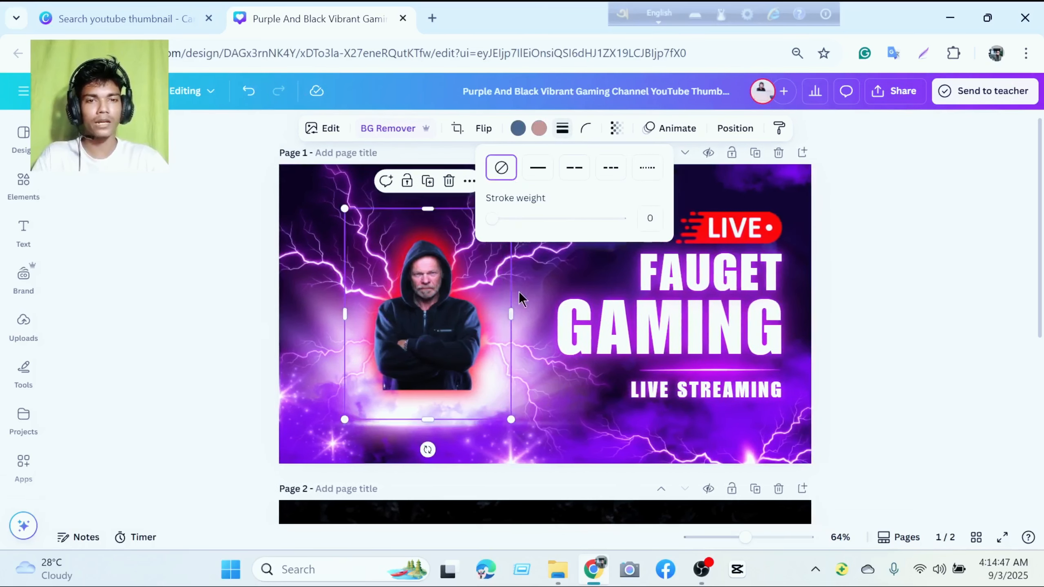
pyautogui.click(456, 316)
pyautogui.moveTo(522, 428); pyautogui.dragTo(587, 461)
pyautogui.moveTo(480, 350); pyautogui.dragTo(424, 309)
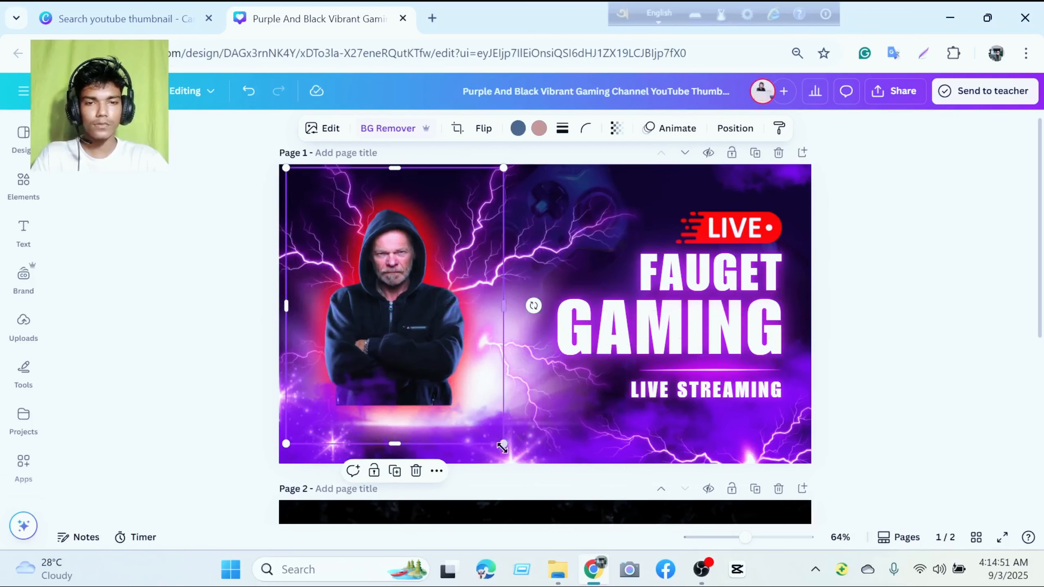
pyautogui.moveTo(504, 443); pyautogui.dragTo(519, 463)
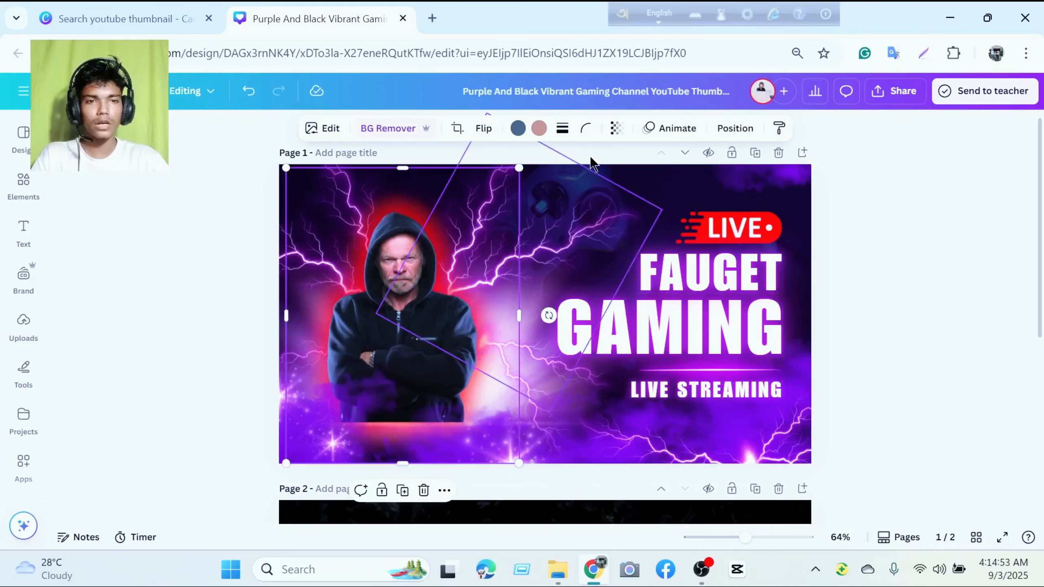
# Set the hooded man's image corner rounding to 56 and add a solid stroke with weight 16.
pyautogui.click(585, 130)
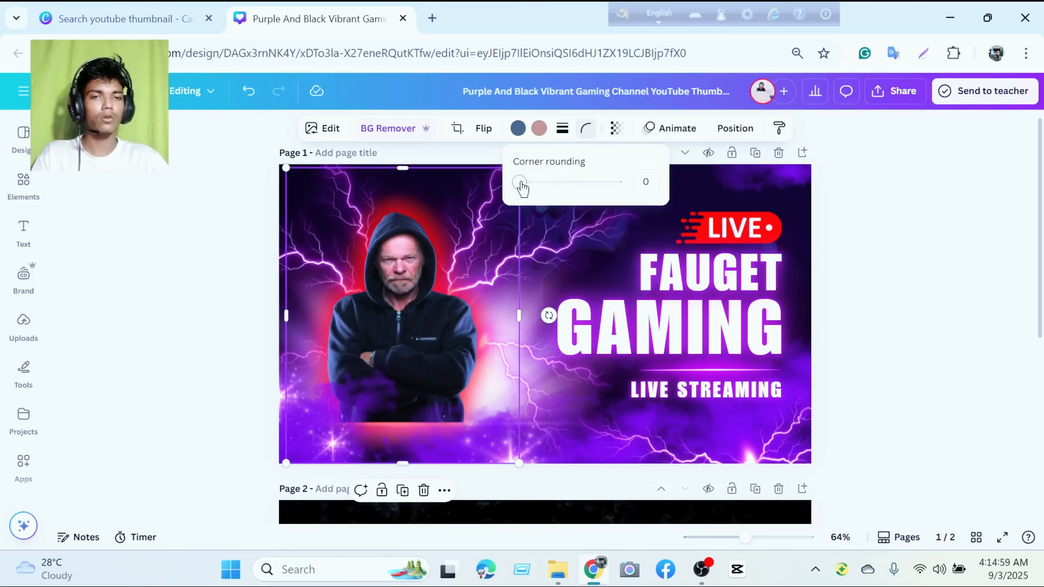
pyautogui.moveTo(521, 185); pyautogui.dragTo(573, 183)
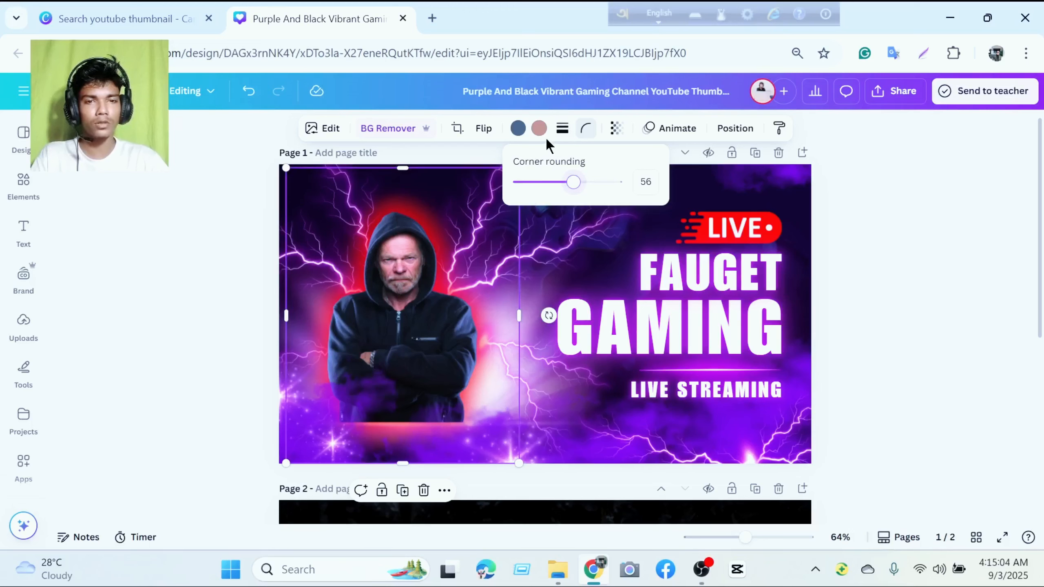
pyautogui.click(562, 129)
pyautogui.click(523, 168)
pyautogui.moveTo(507, 218); pyautogui.dragTo(500, 220)
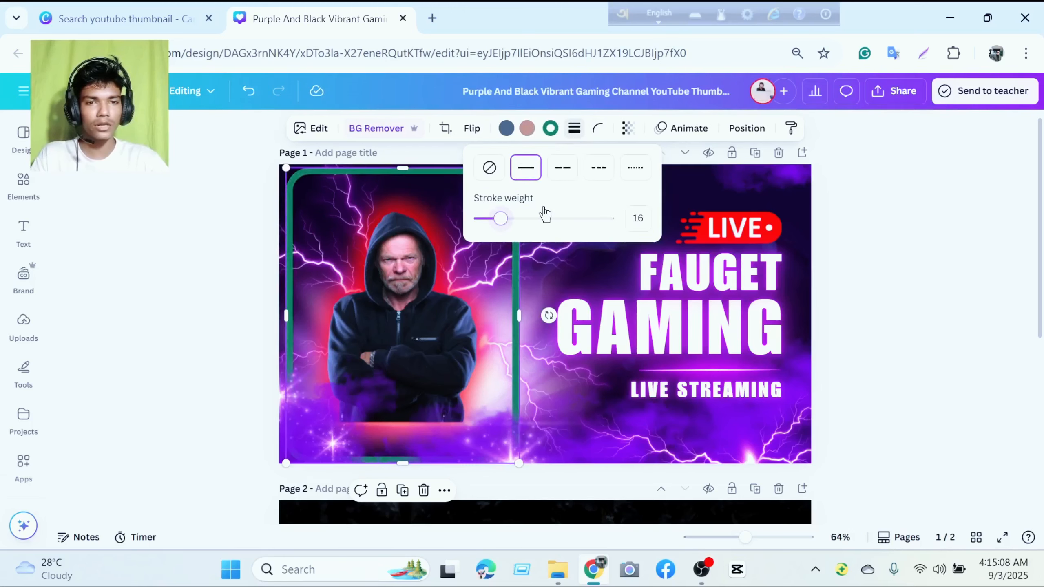
# Increase the image's corner rounding to 100, and shrink and reposition the bordered hooded man near the page's upper left.
pyautogui.click(596, 128)
pyautogui.moveTo(580, 182); pyautogui.dragTo(627, 182)
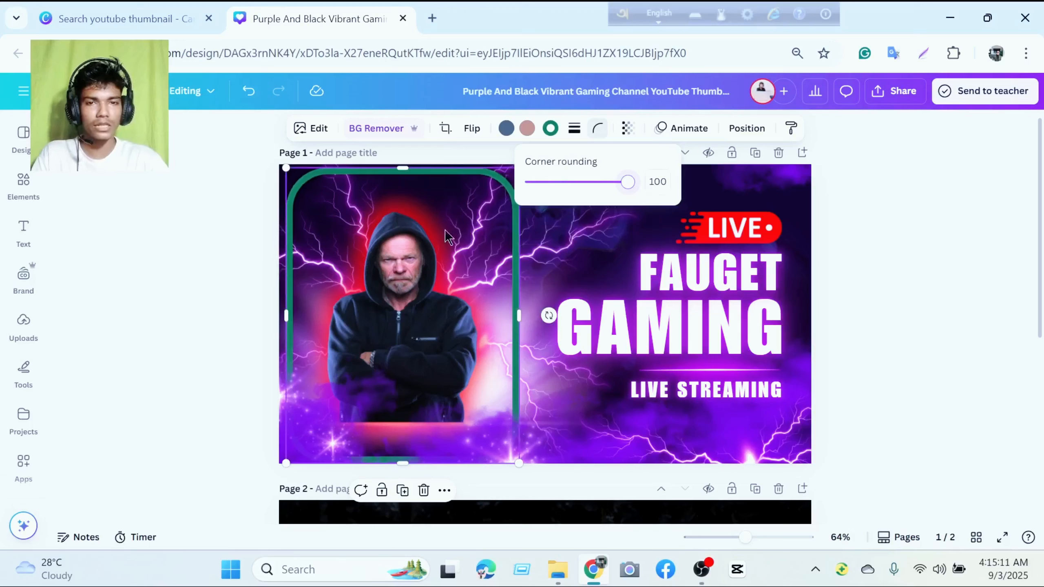
pyautogui.moveTo(285, 167); pyautogui.dragTo(350, 247)
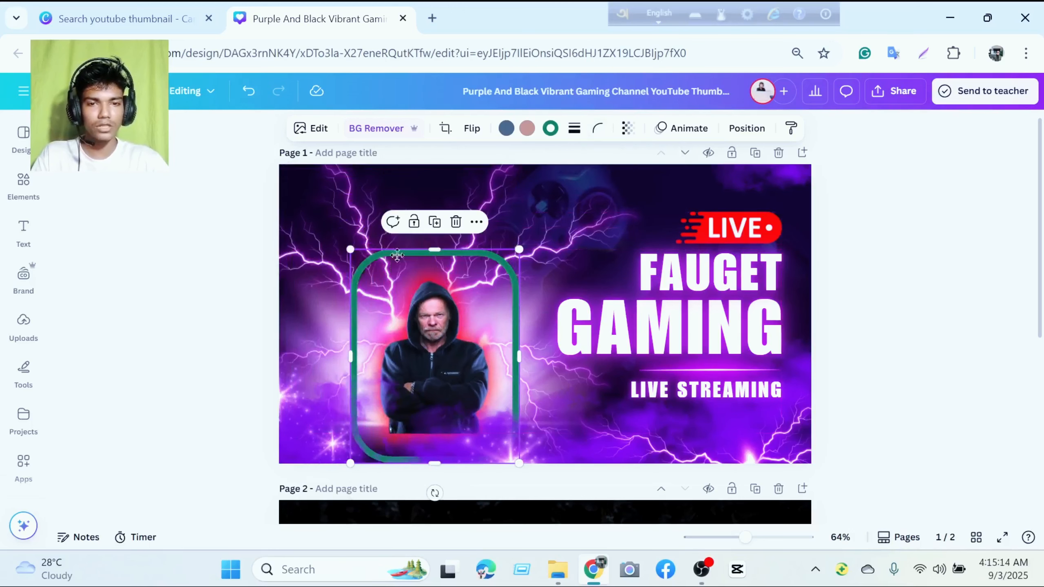
pyautogui.moveTo(415, 354); pyautogui.dragTo(388, 292)
pyautogui.click(593, 134)
pyautogui.moveTo(625, 183)
pyautogui.mouseDown()
pyautogui.moveTo(529, 183)
pyautogui.moveTo(633, 198)
pyautogui.mouseUp()
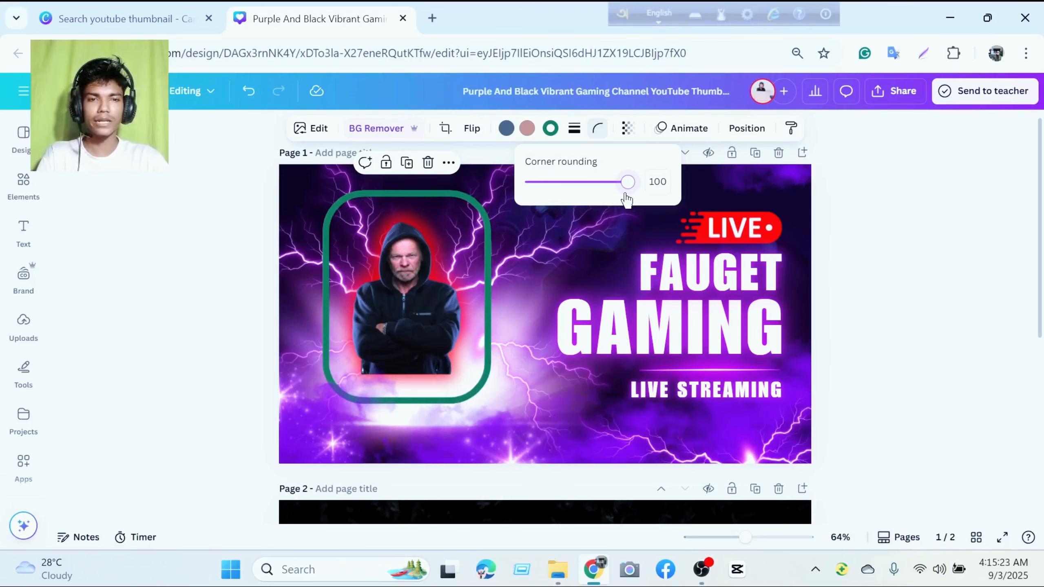
# Remove the stroke from the hooded man's image and reset its corner rounding to 0.
pyautogui.click(574, 128)
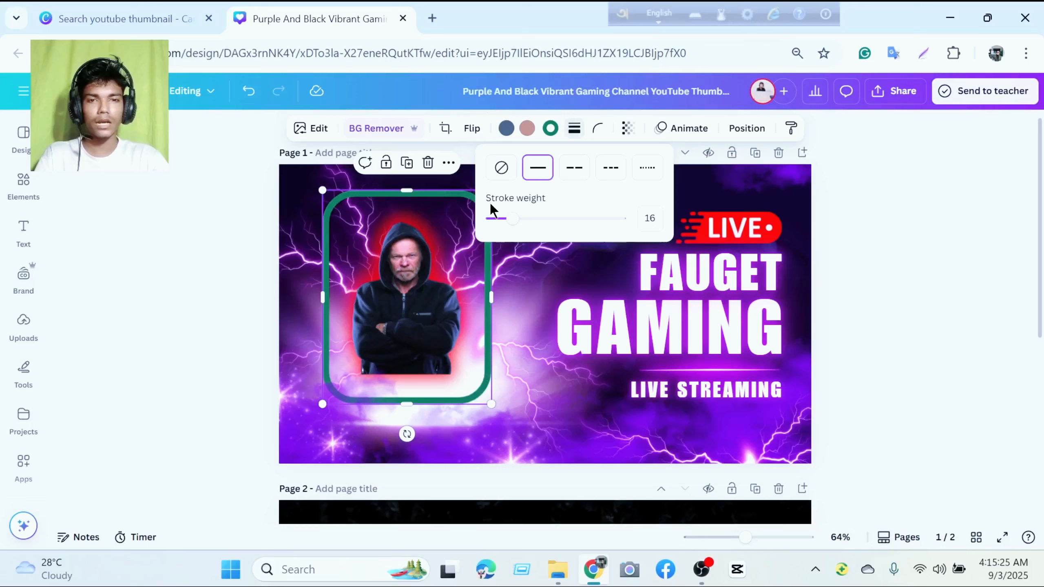
pyautogui.click(508, 176)
pyautogui.click(586, 128)
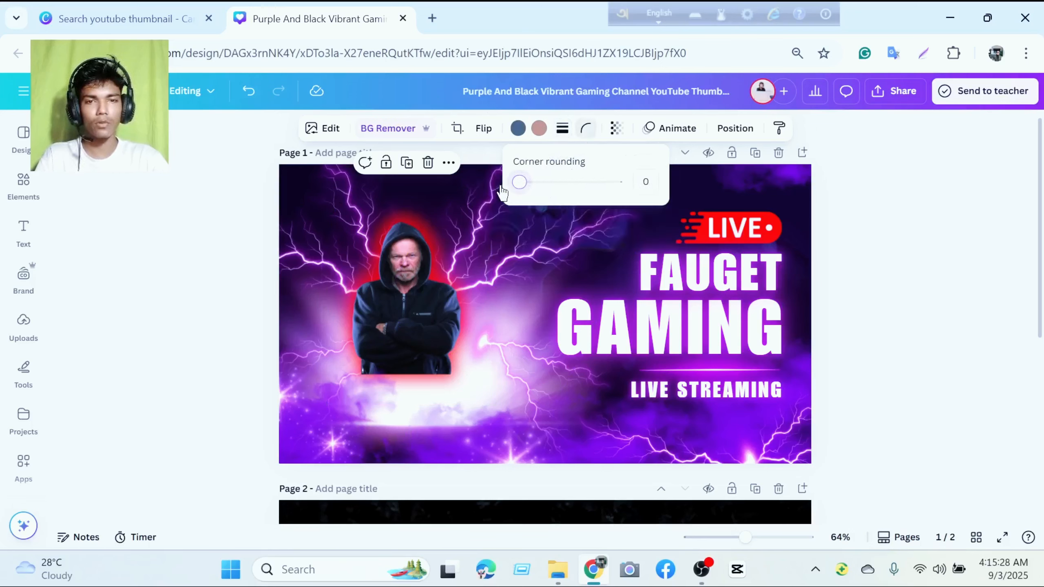
# Enlarge the hooded man's image from its lower-right corner until it extends past the page's lower edge.
pyautogui.click(449, 336)
pyautogui.moveTo(491, 404); pyautogui.dragTo(564, 467)
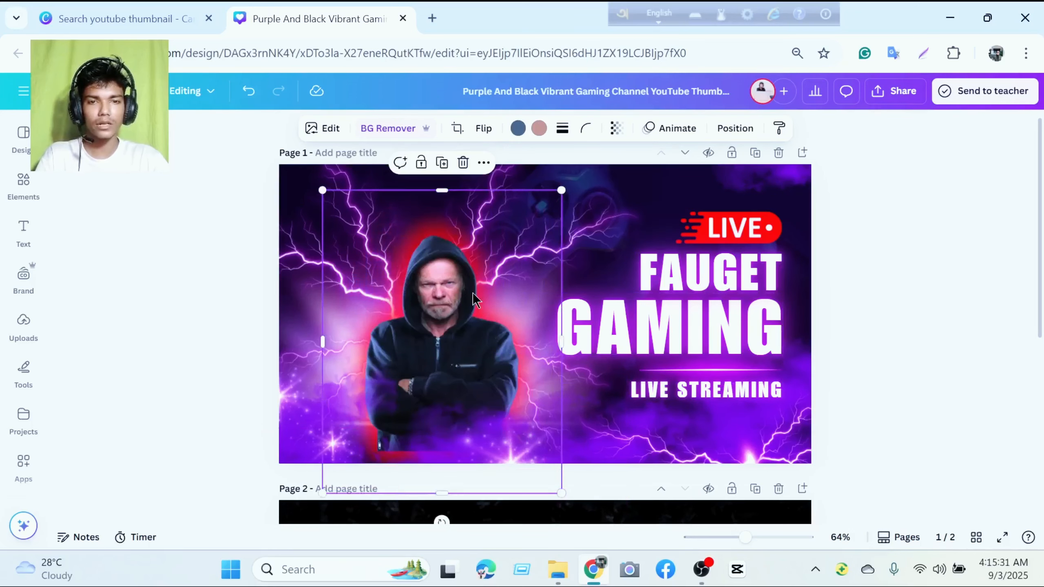
# Move the hooded man's image to the page's upper left and enlarge it slightly from its upper-right corner.
pyautogui.moveTo(554, 205); pyautogui.dragTo(505, 188)
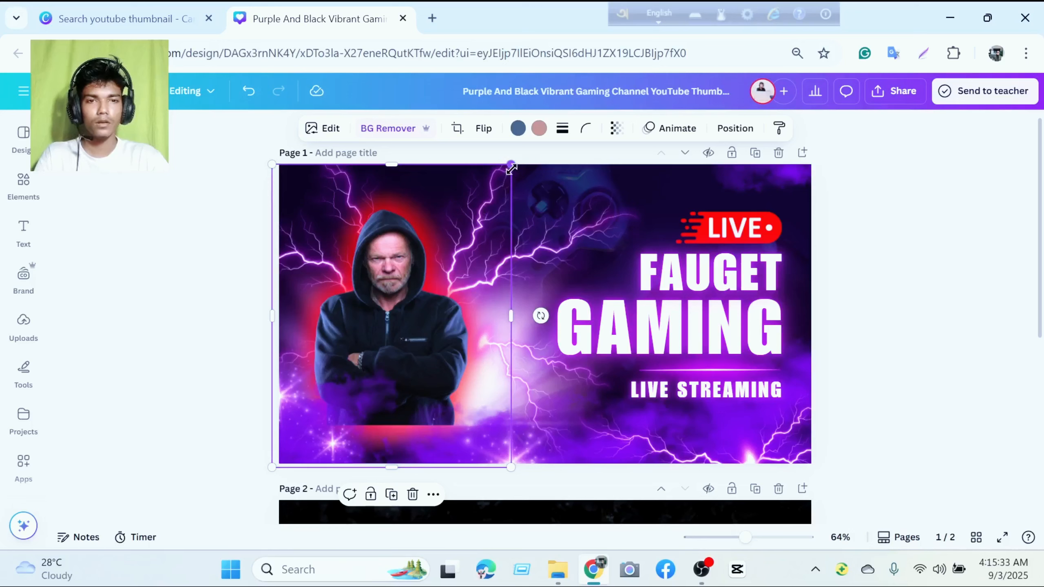
pyautogui.click(712, 223)
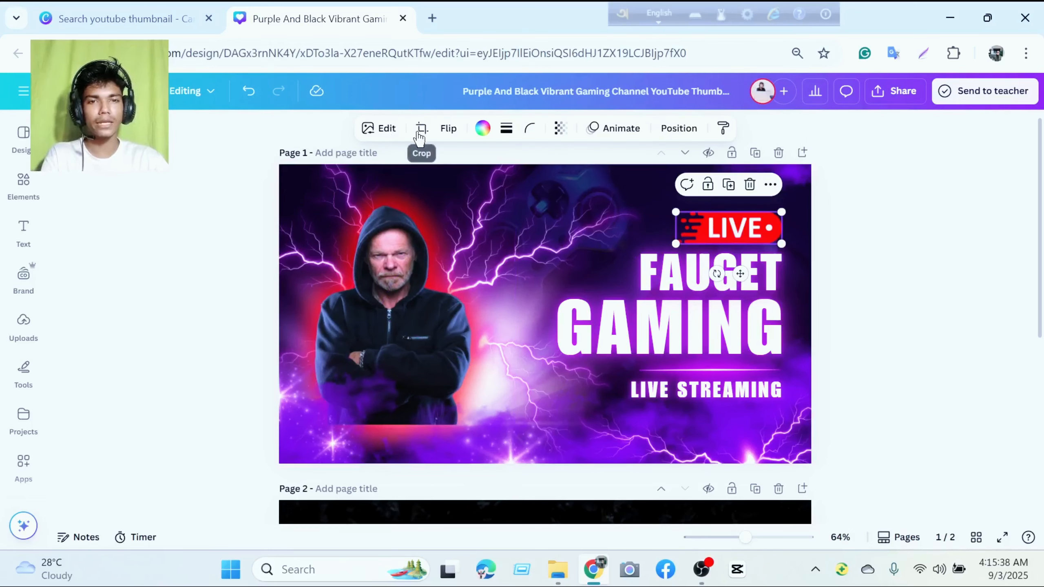
pyautogui.click(512, 280)
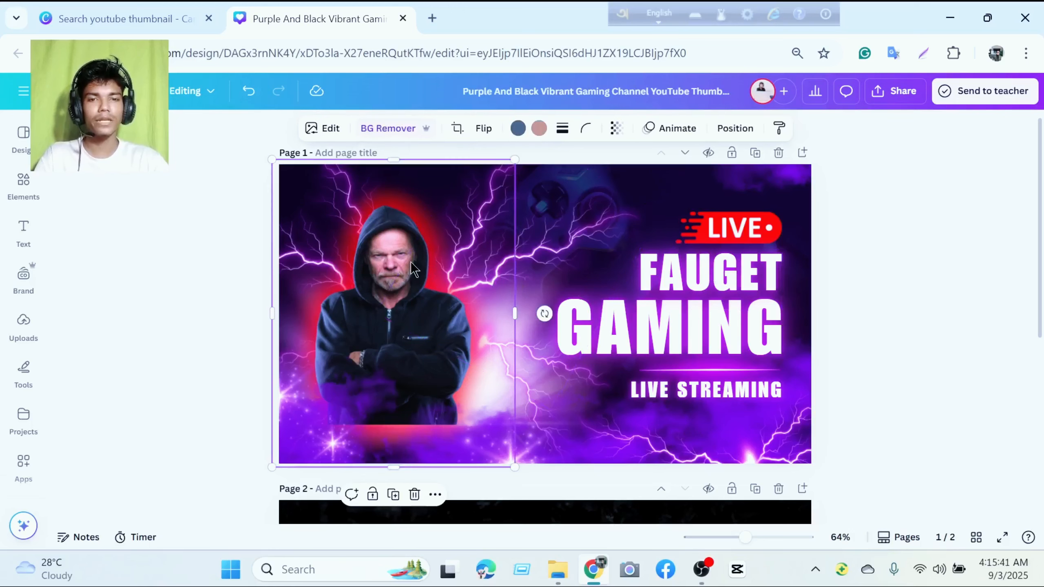
# Flip the hooded man's image horizontally and vertically, and reverse both flips.
pyautogui.click(484, 128)
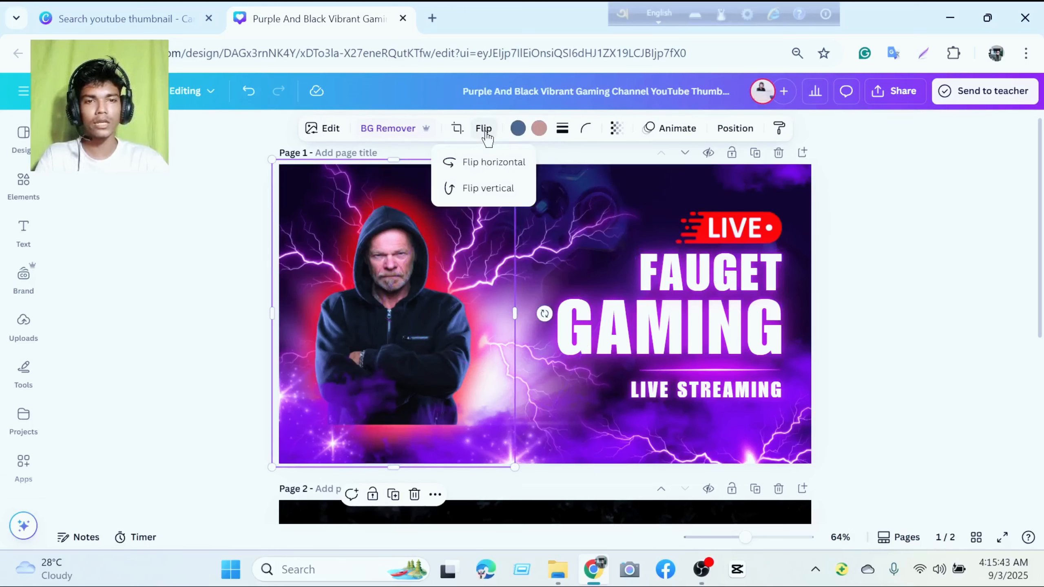
pyautogui.click(478, 165)
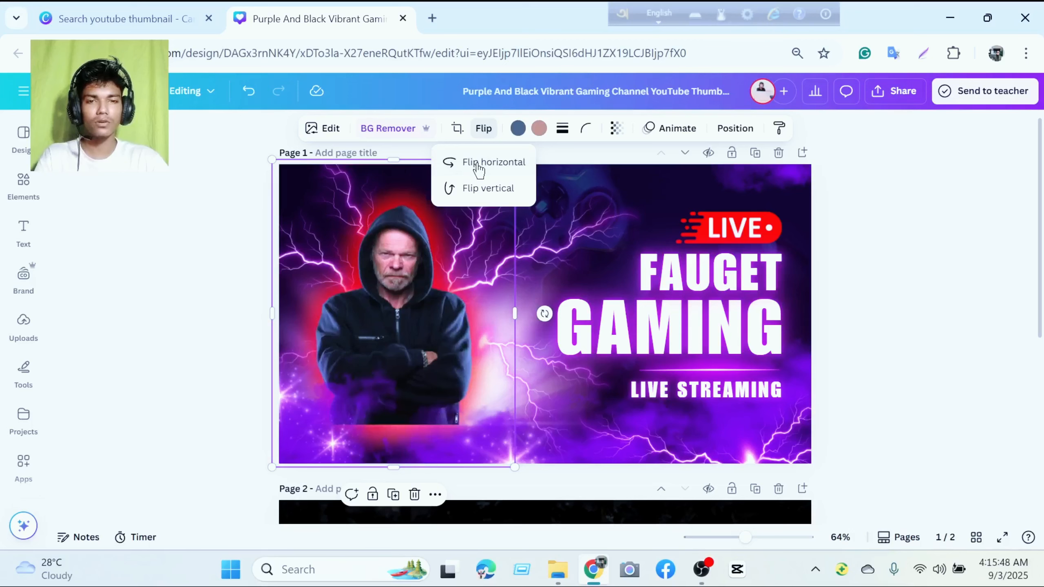
pyautogui.click(479, 192)
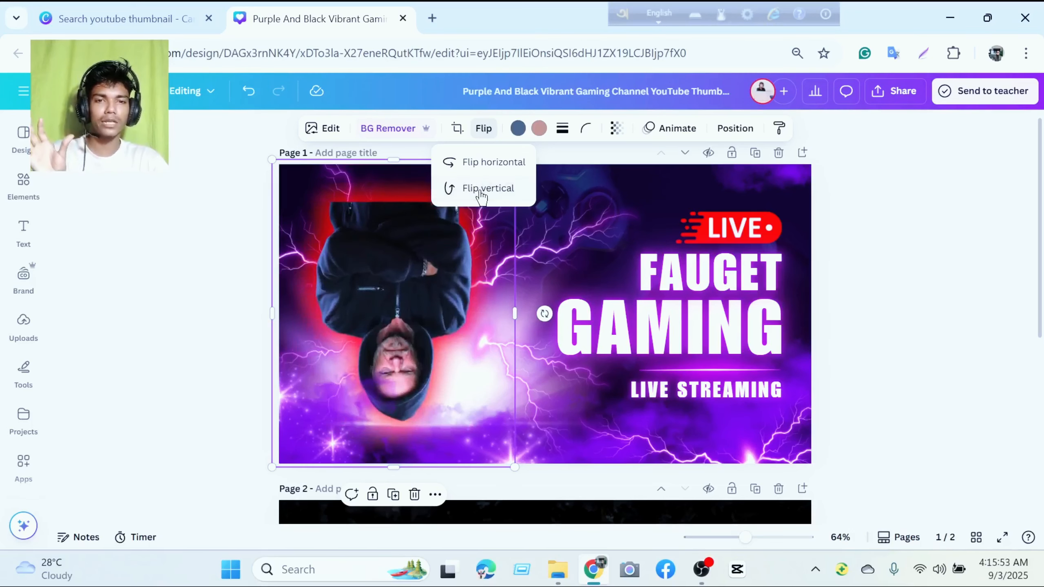
pyautogui.click(480, 191)
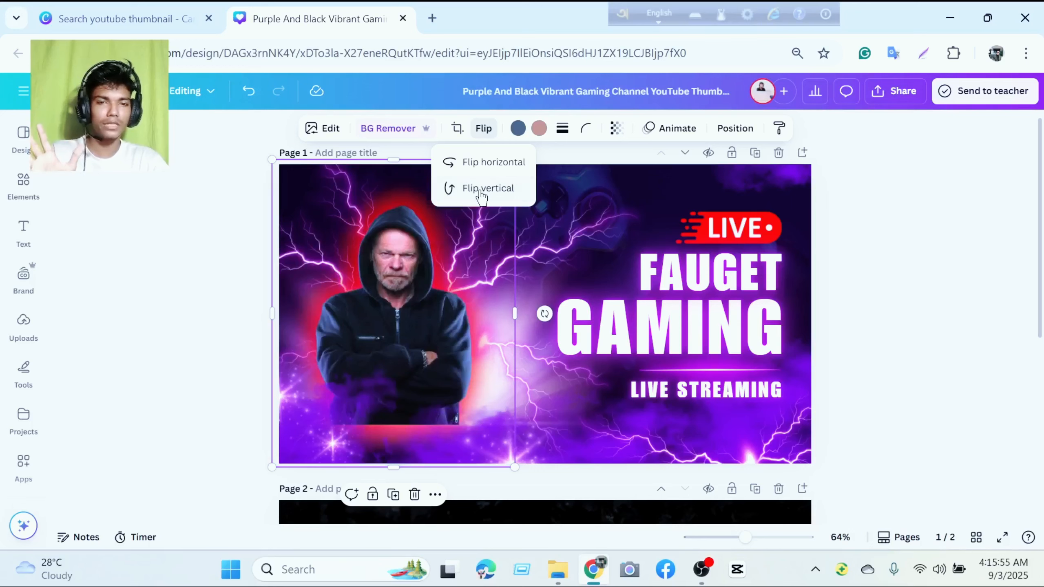
pyautogui.click(488, 168)
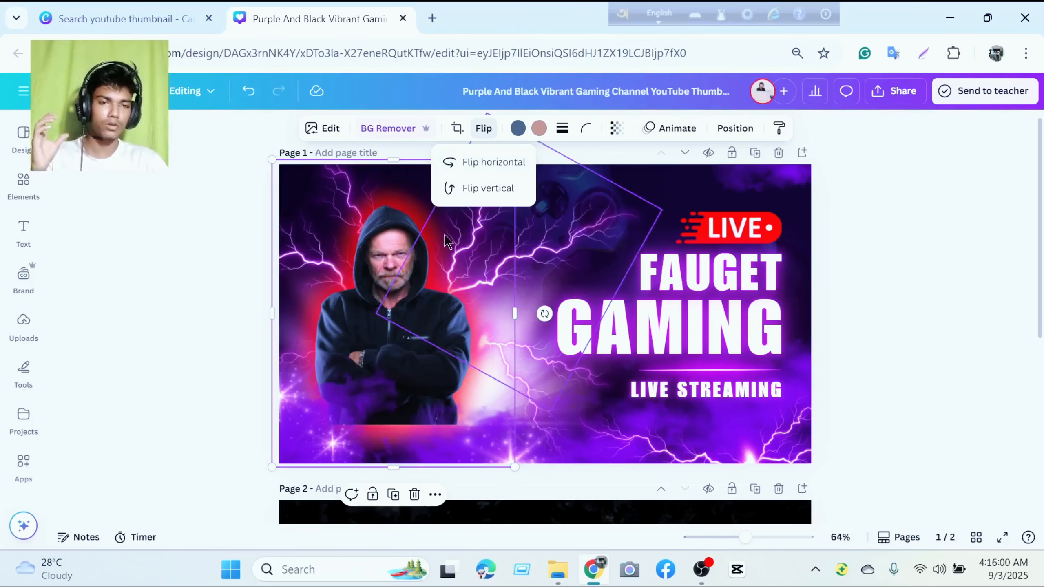
# Enlarge the hooded man's image from its lower-right corner and shift it slightly upward on page 1.
pyautogui.moveTo(514, 467); pyautogui.dragTo(544, 505)
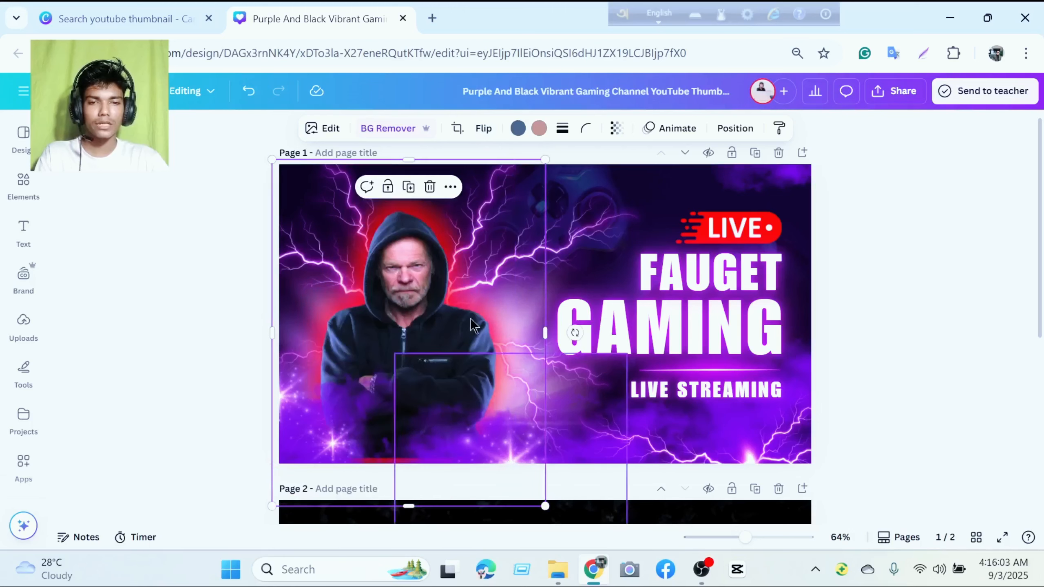
pyautogui.moveTo(470, 319); pyautogui.dragTo(465, 291)
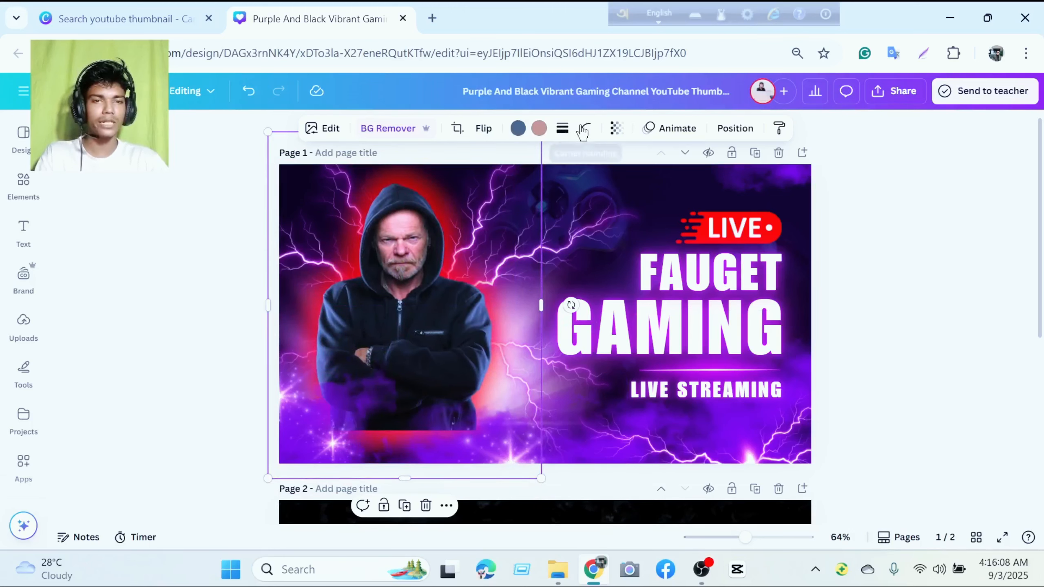
# Set the hooded man's image transparency to 100 and enlarge the image further past the page's lower edge.
pyautogui.click(614, 129)
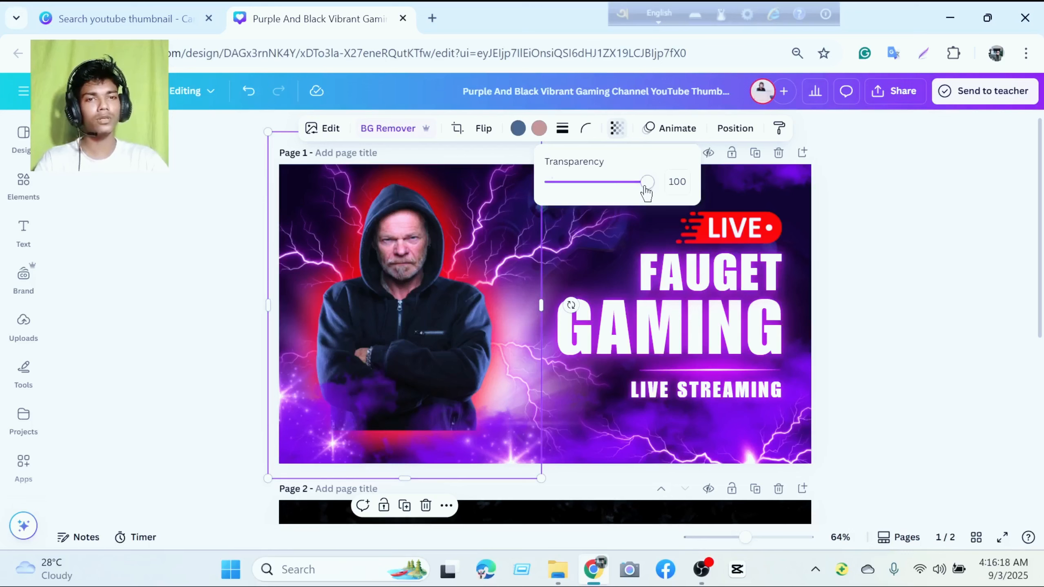
pyautogui.moveTo(645, 191)
pyautogui.mouseDown()
pyautogui.moveTo(517, 189)
pyautogui.moveTo(654, 193)
pyautogui.mouseUp()
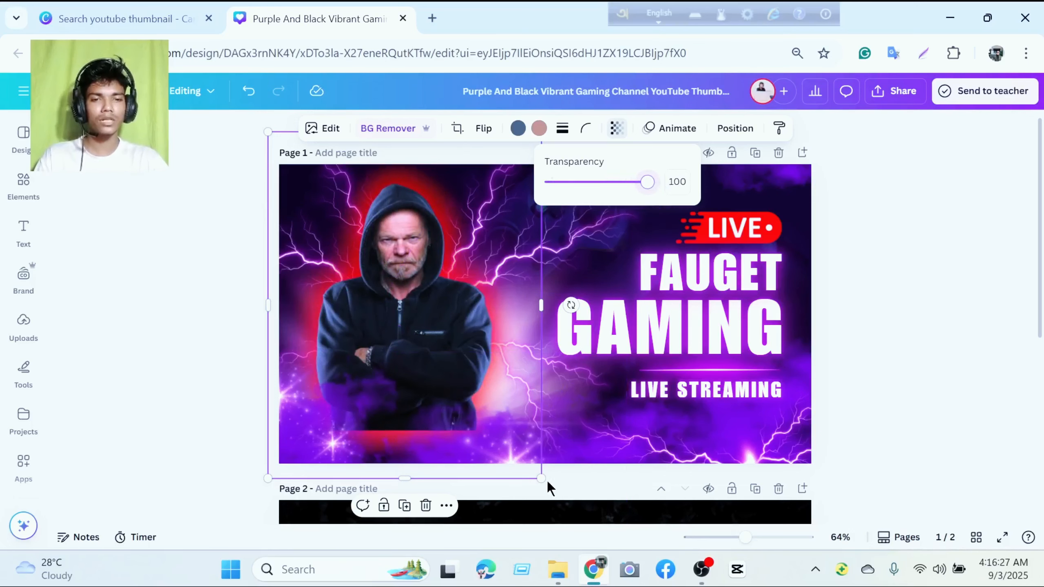
pyautogui.moveTo(541, 478); pyautogui.dragTo(566, 508)
pyautogui.moveTo(450, 291)
pyautogui.mouseDown()
pyautogui.moveTo(424, 283)
pyautogui.moveTo(440, 279)
pyautogui.mouseUp()
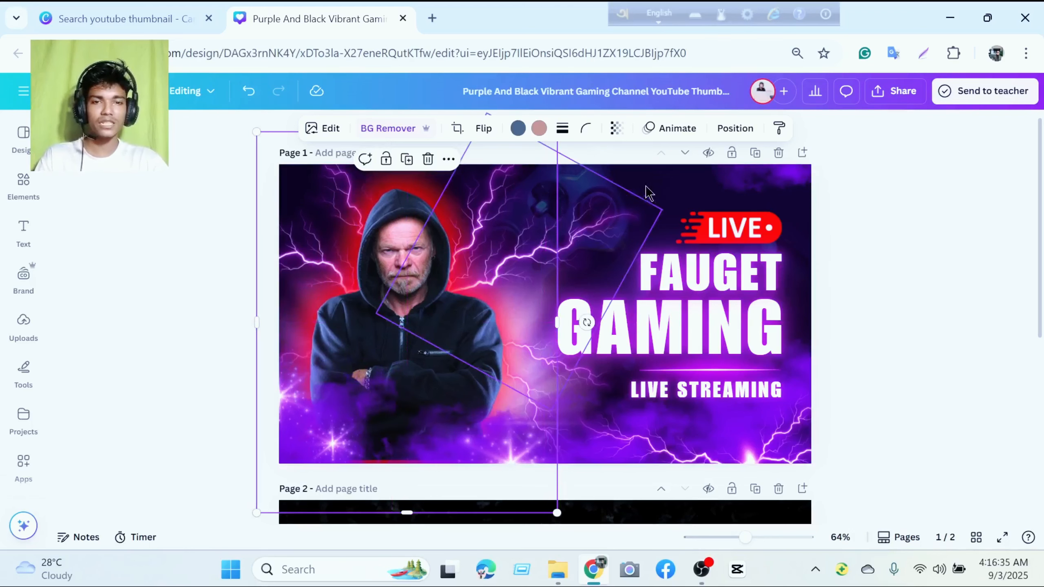
# Browse the animation effects available for the hooded man's image, including the Reveal and General groups.
pyautogui.click(674, 130)
pyautogui.scroll(-6, 204, 344)
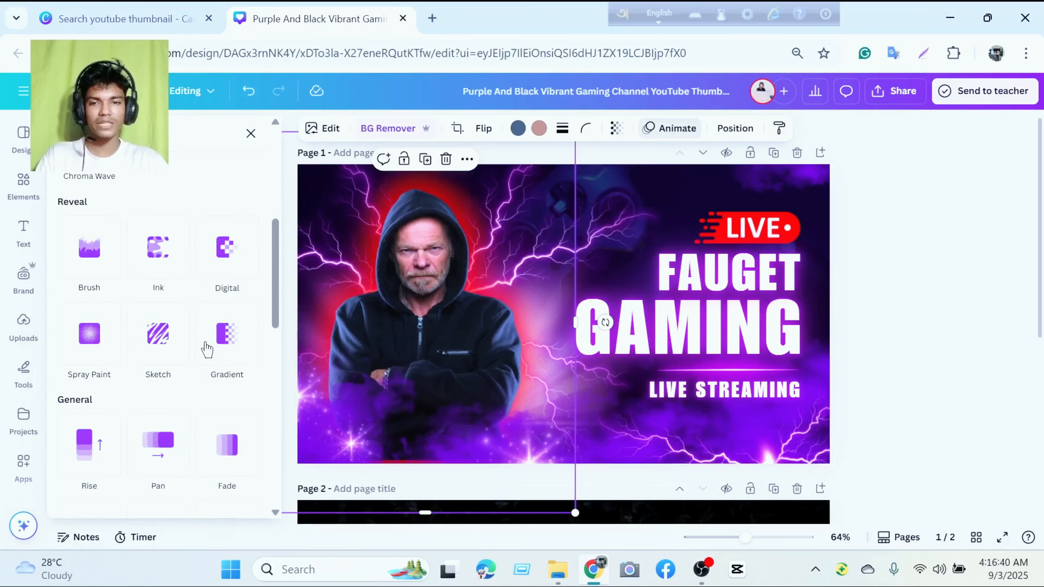
pyautogui.scroll(6, 205, 343)
pyautogui.scroll(-6, 190, 250)
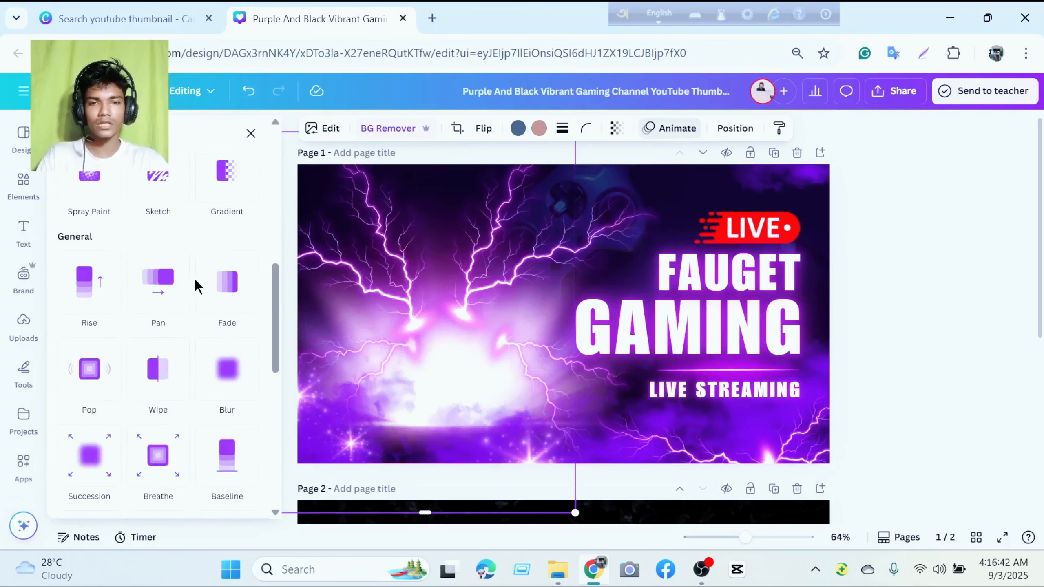
pyautogui.scroll(6, 194, 279)
pyautogui.click(247, 134)
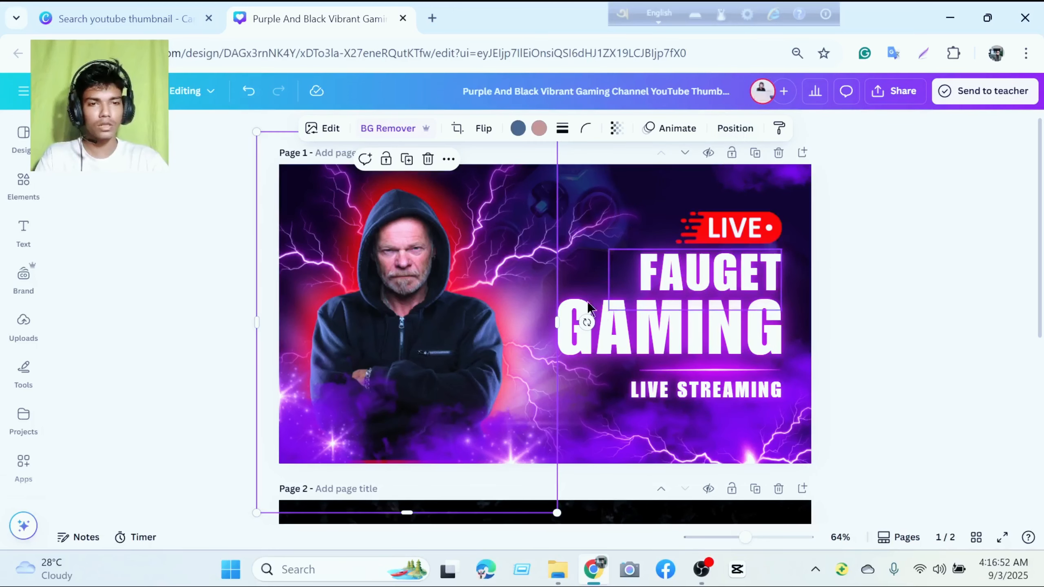
# Shift the hooded man's image slightly toward the page centre and place the GAMING text across his chest.
pyautogui.moveTo(453, 304); pyautogui.dragTo(486, 291)
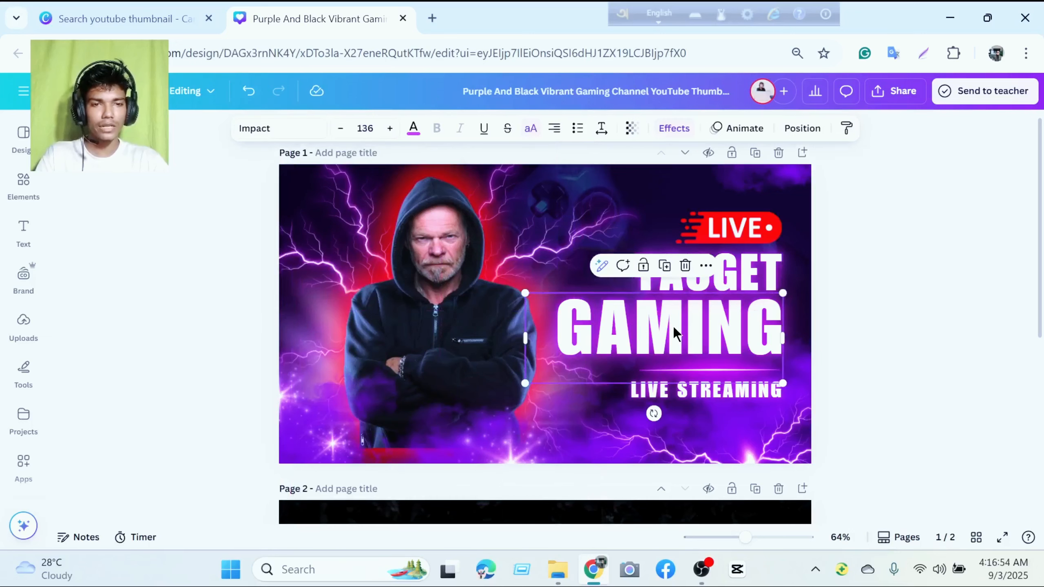
pyautogui.moveTo(673, 326); pyautogui.dragTo(439, 337)
pyautogui.click(550, 257)
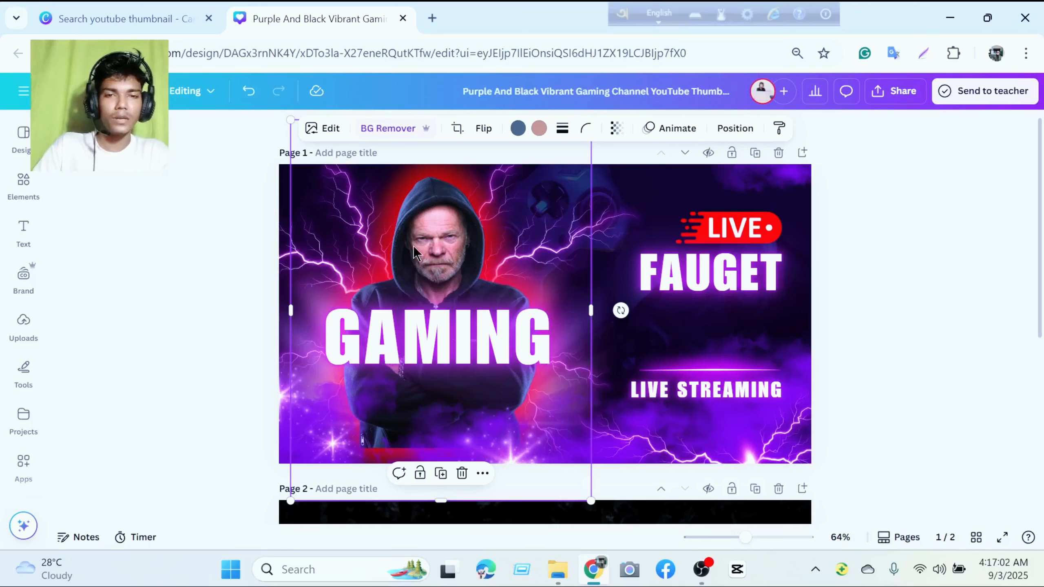
pyautogui.click(463, 334)
pyautogui.moveTo(476, 338); pyautogui.dragTo(482, 334)
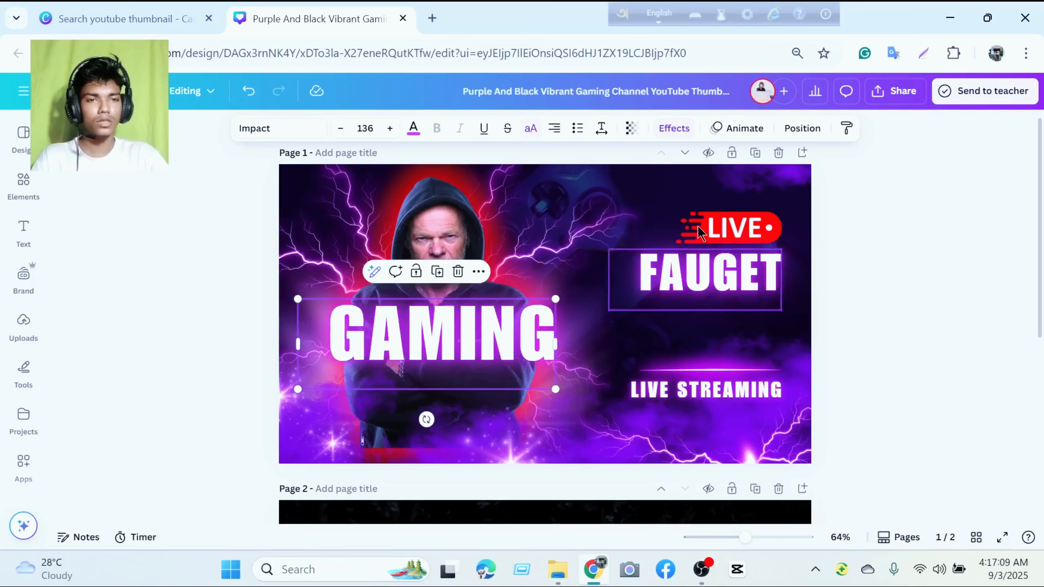
# Review the arrangement, page alignment and advanced size options for the GAMING text.
pyautogui.click(799, 132)
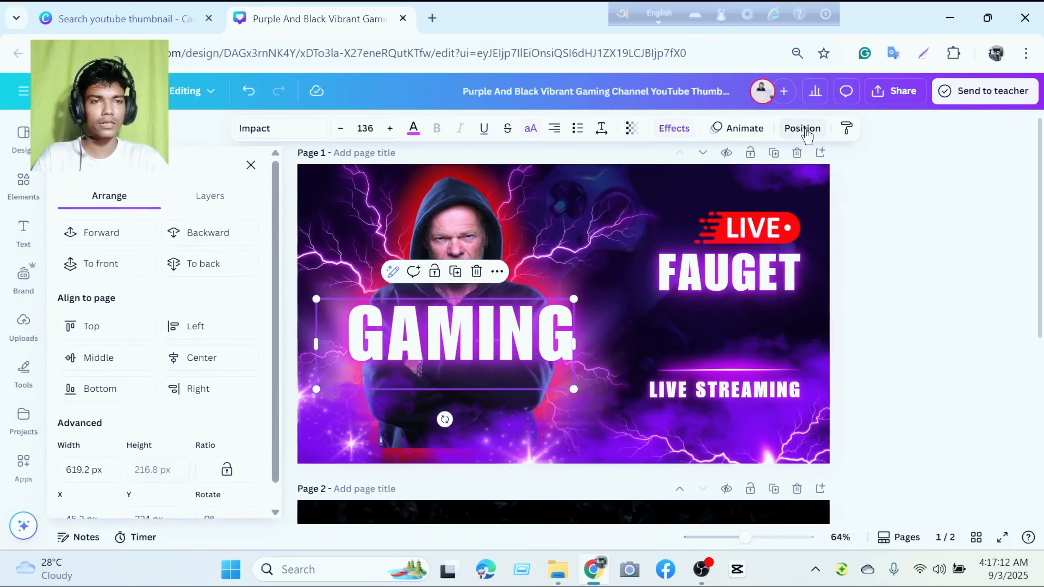
pyautogui.scroll(-1, 177, 296)
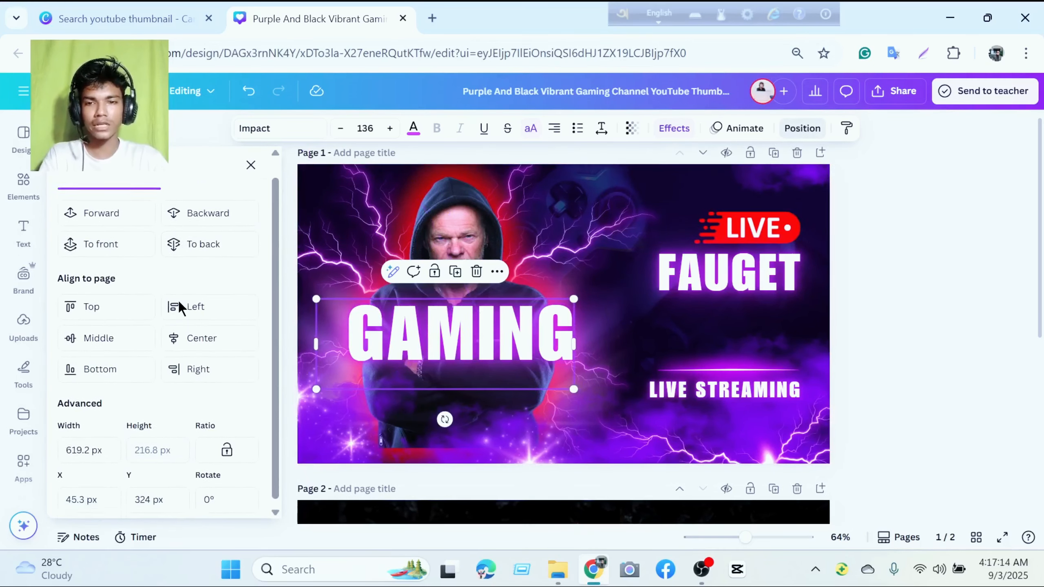
pyautogui.scroll(1, 177, 329)
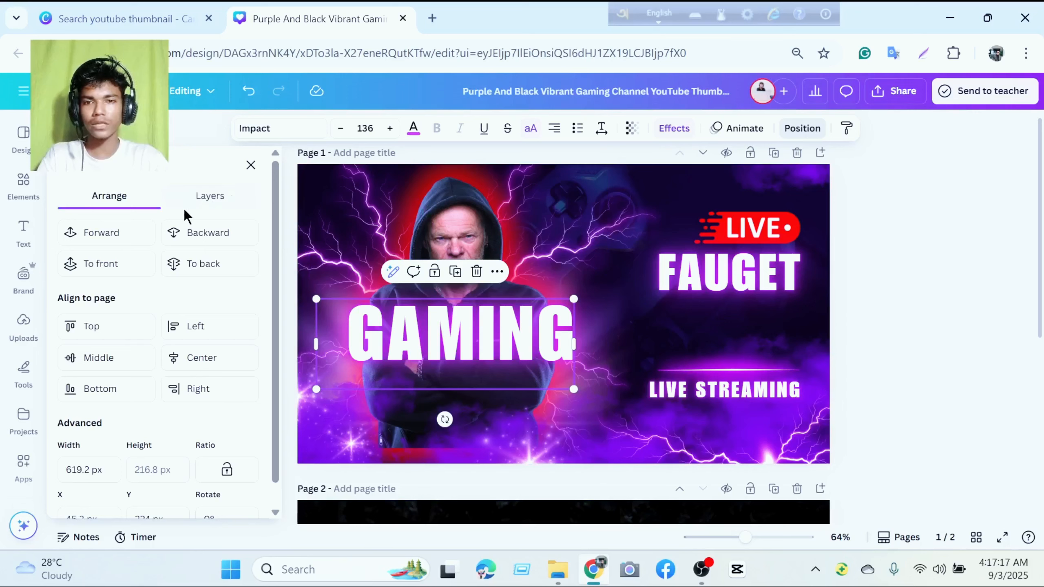
# Examine page 1's layer stack down to the background, selecting several of the lightning layers.
pyautogui.click(211, 197)
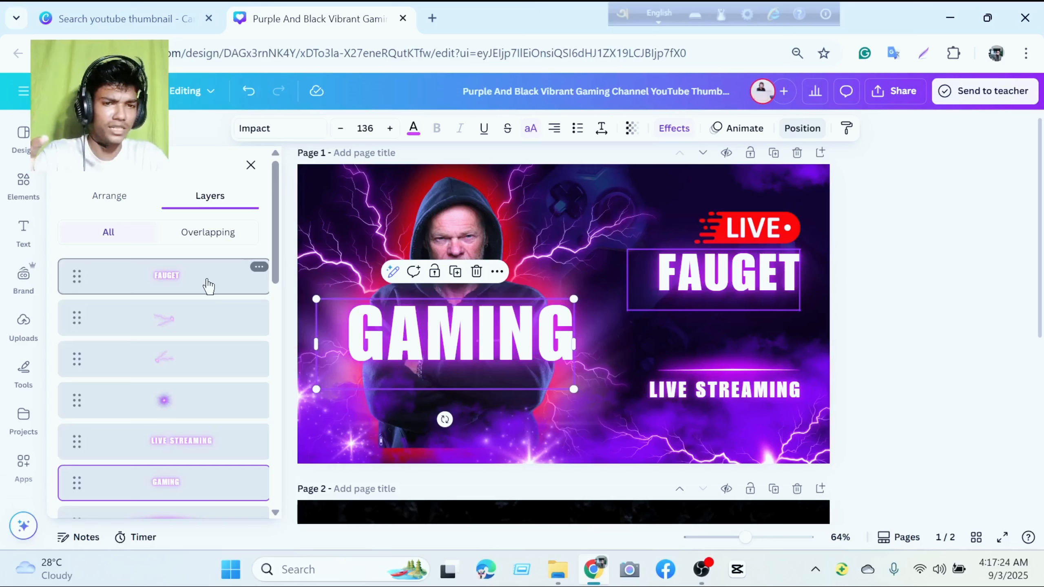
pyautogui.scroll(-10, 206, 325)
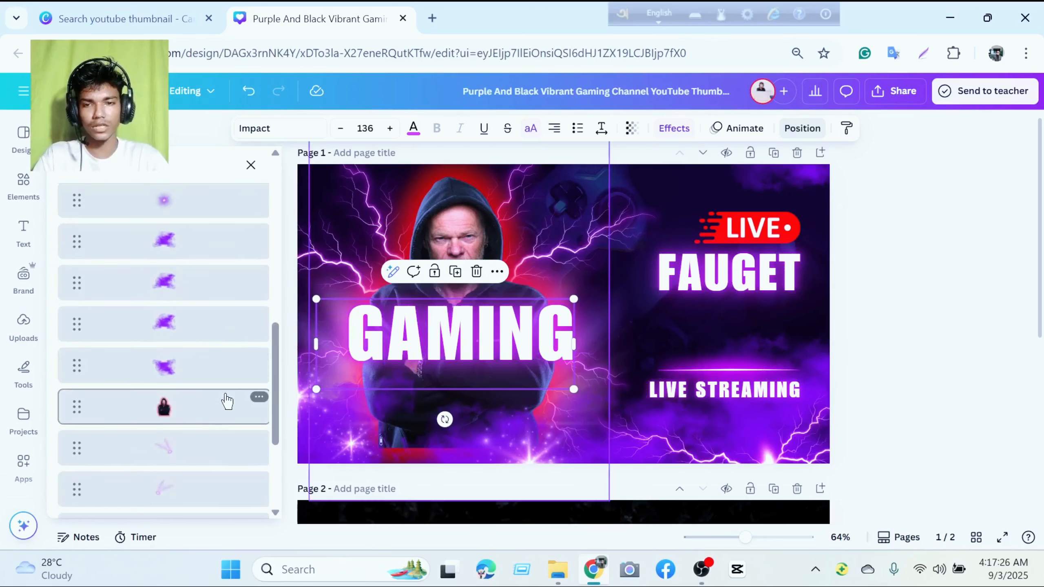
pyautogui.scroll(-3, 215, 408)
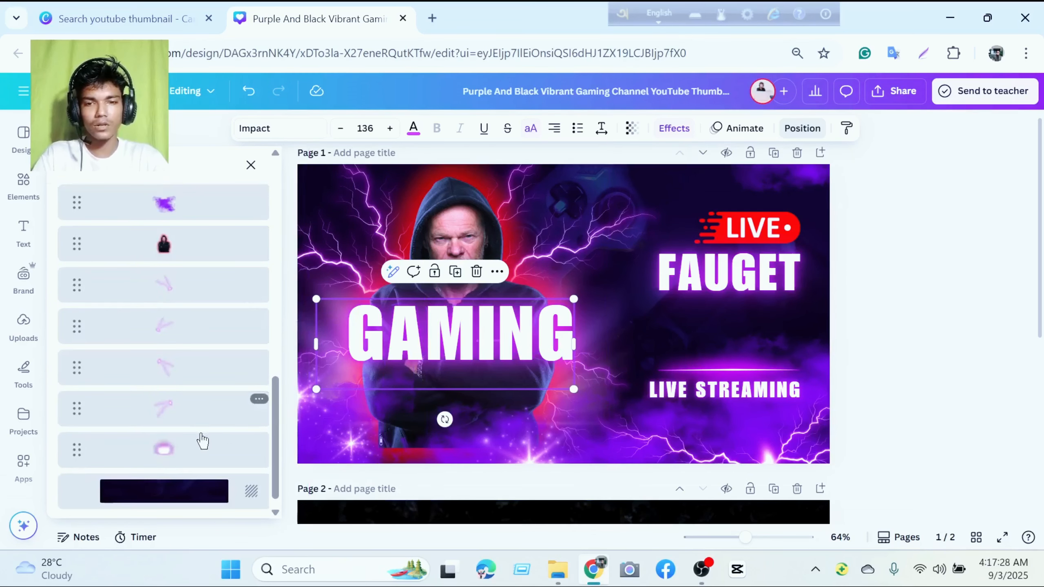
pyautogui.click(192, 407)
pyautogui.click(203, 324)
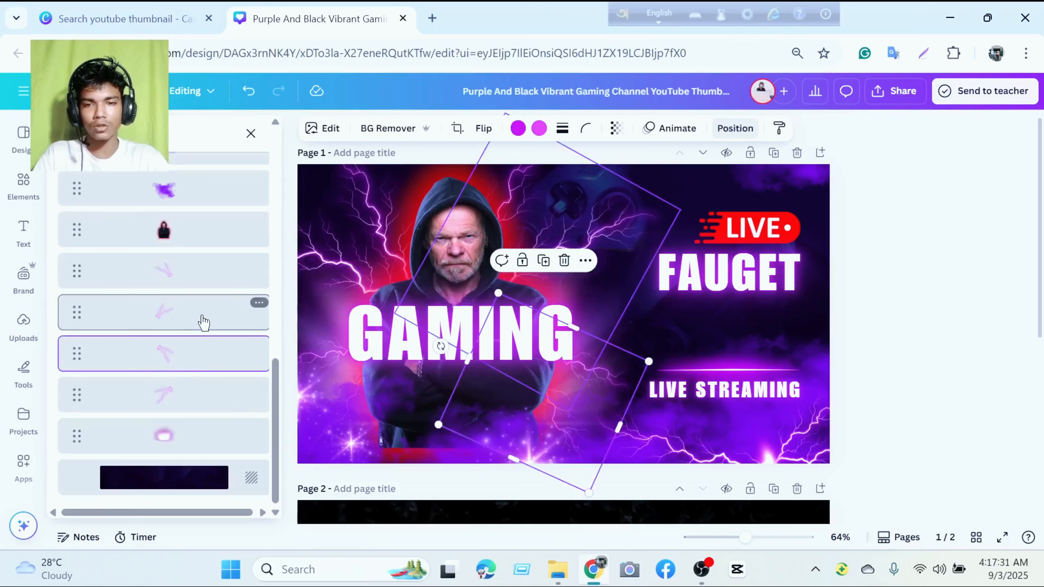
pyautogui.click(193, 432)
pyautogui.click(200, 278)
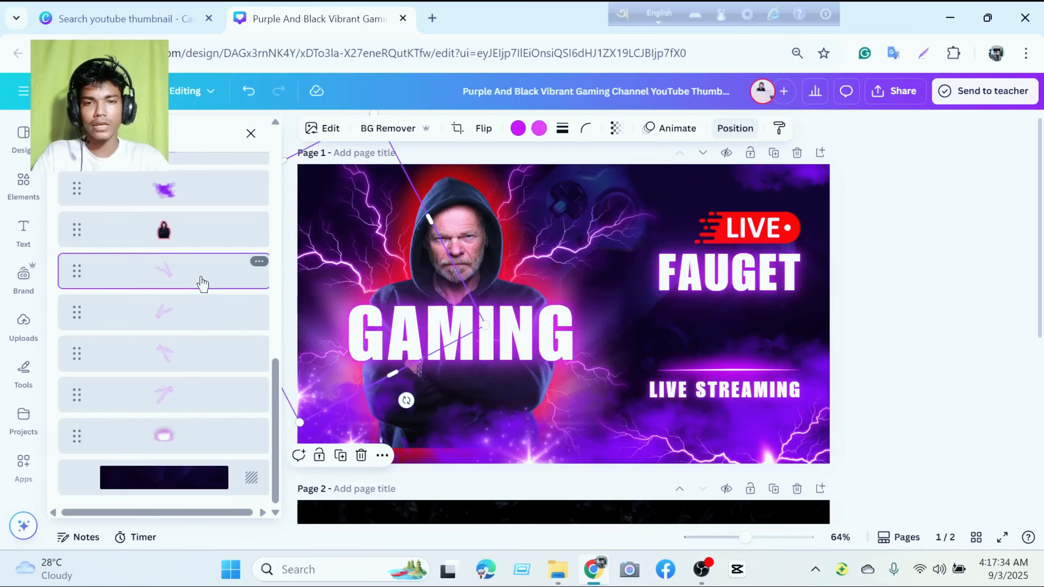
pyautogui.scroll(4, 200, 282)
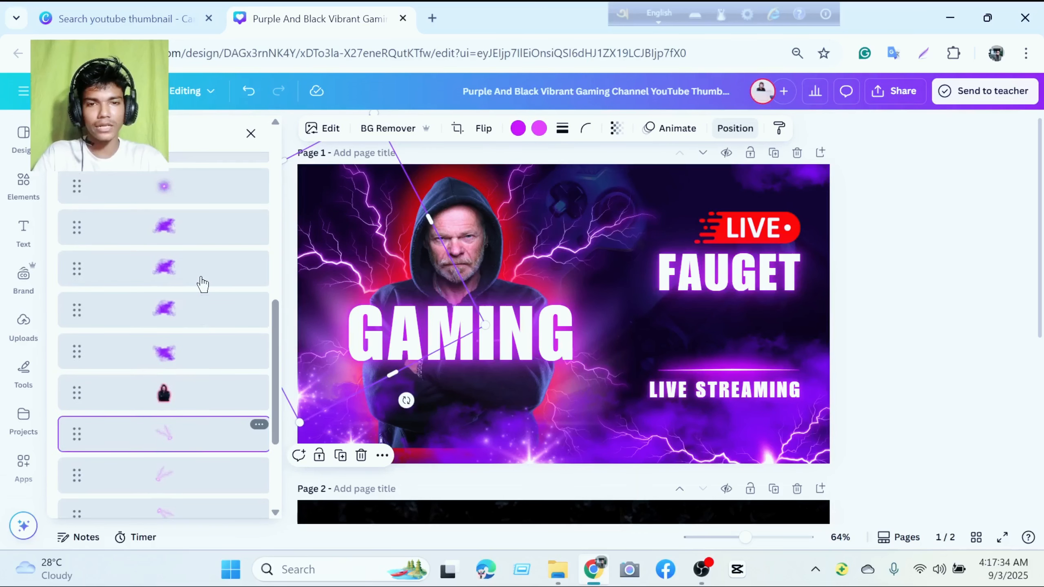
# Move the hooded man's layer directly above the GAMING text layer.
pyautogui.click(193, 400)
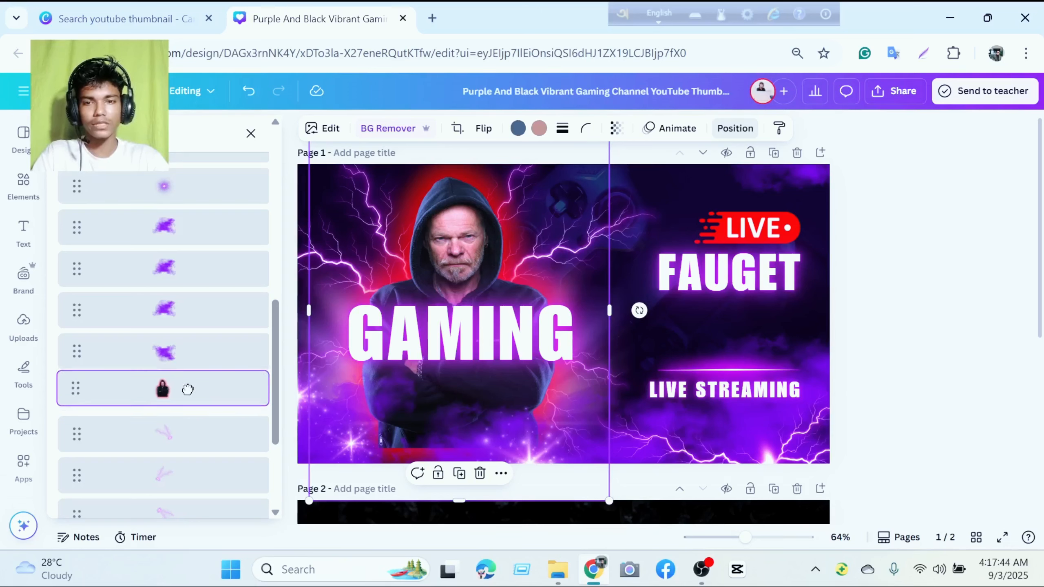
pyautogui.scroll(5, 175, 337)
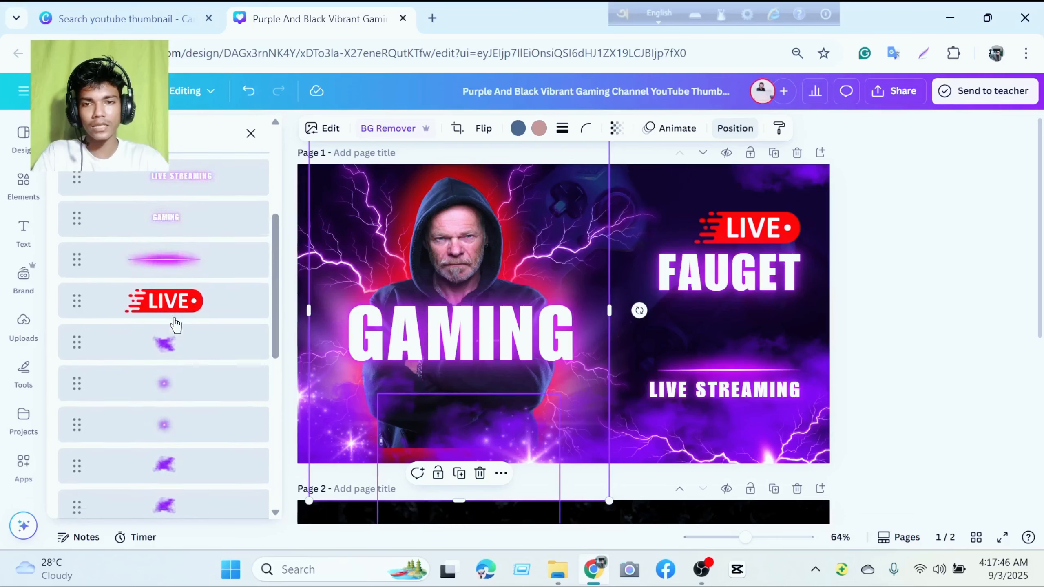
pyautogui.click(202, 352)
pyautogui.scroll(-7, 198, 355)
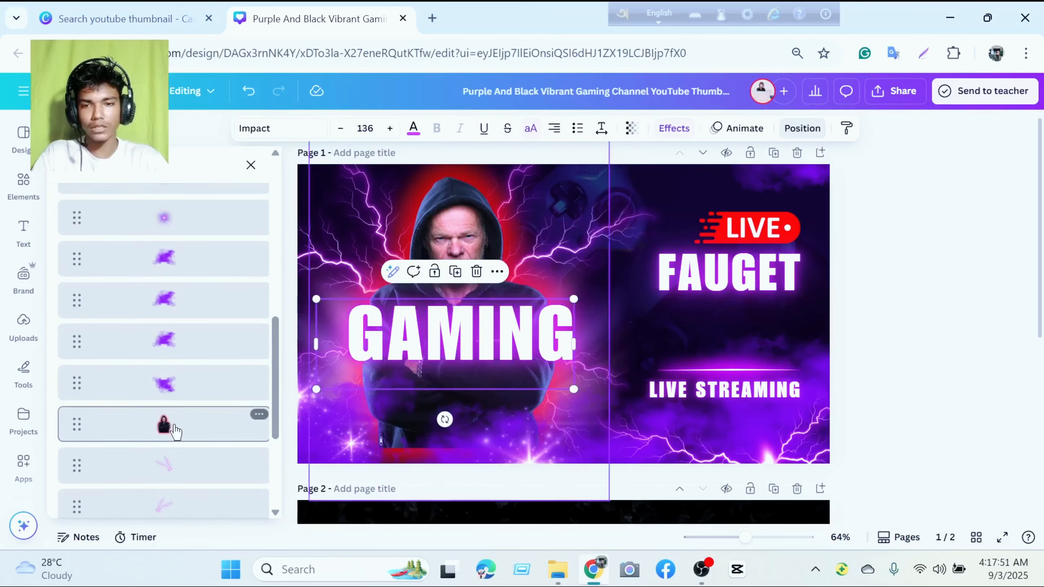
pyautogui.moveTo(173, 426); pyautogui.dragTo(170, 403)
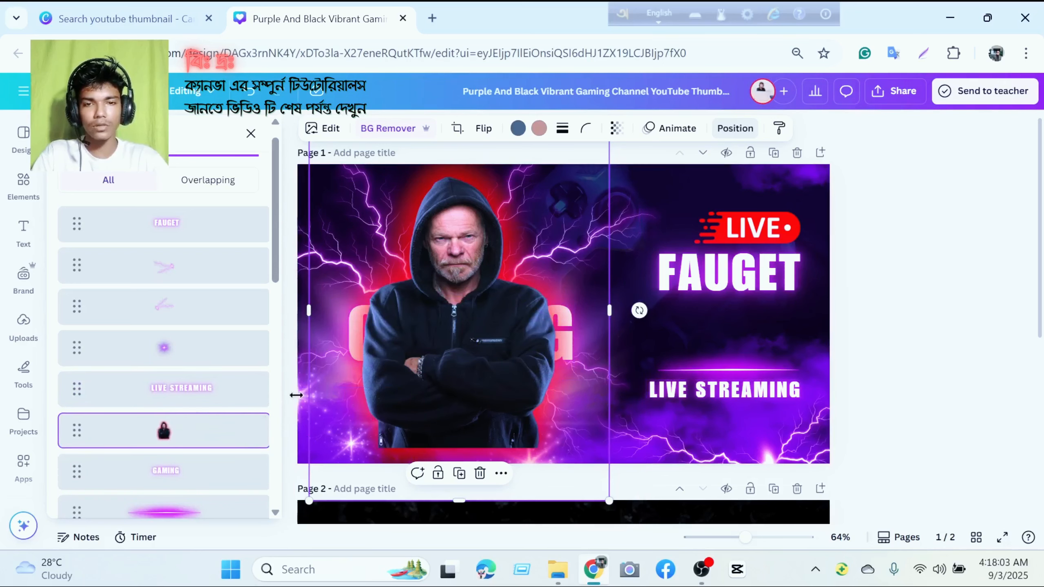
# Move the hooded man's layer below the GAMING text and purple light line, directly above the LIVE badge.
pyautogui.click(187, 472)
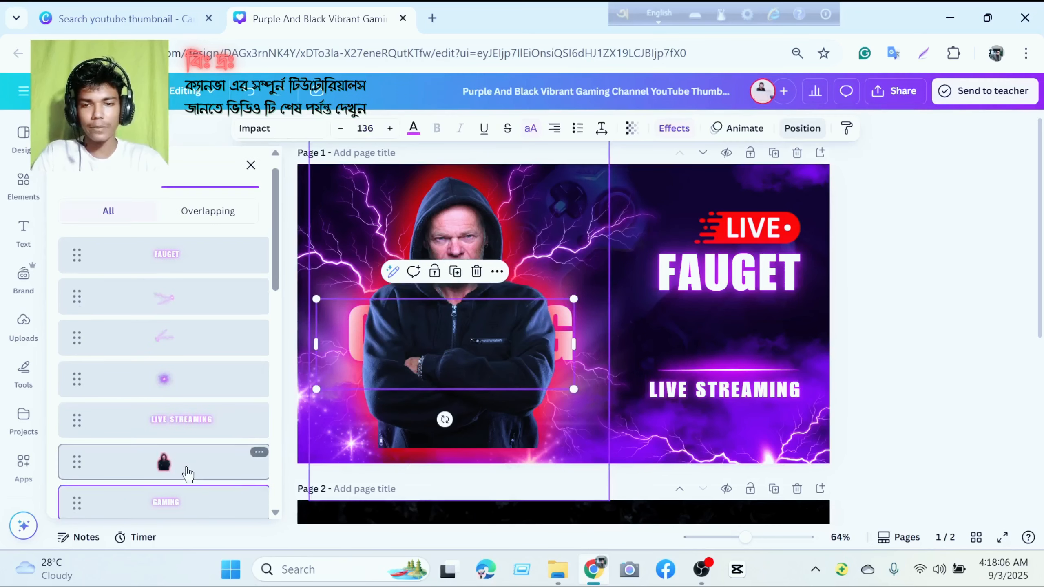
pyautogui.moveTo(188, 474); pyautogui.dragTo(214, 333)
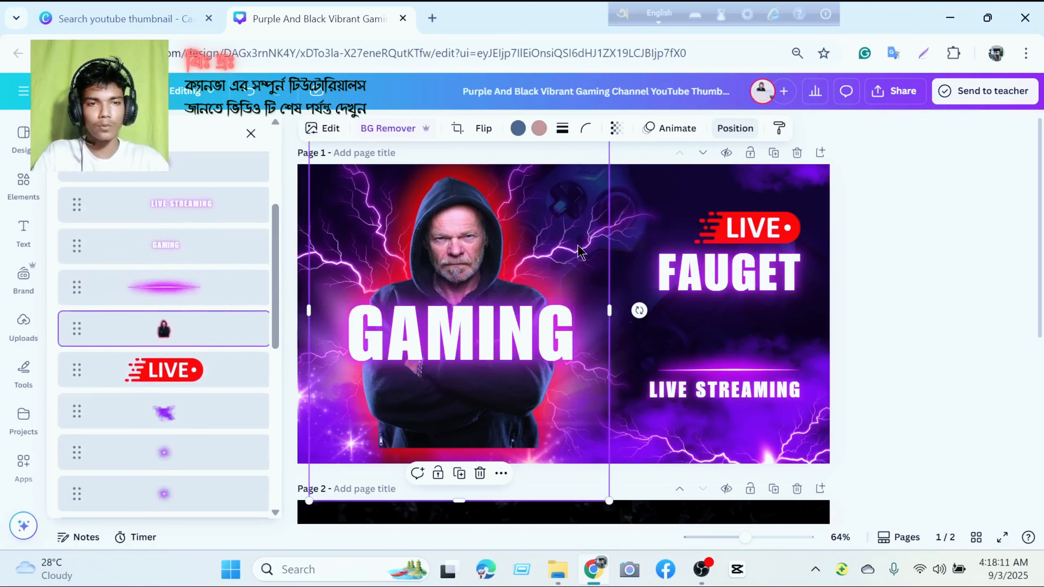
# Shrink and reposition the hooded man's image behind the GAMING text, and select the text.
pyautogui.moveTo(577, 245); pyautogui.dragTo(624, 290)
pyautogui.moveTo(651, 165); pyautogui.dragTo(509, 177)
pyautogui.click(489, 310)
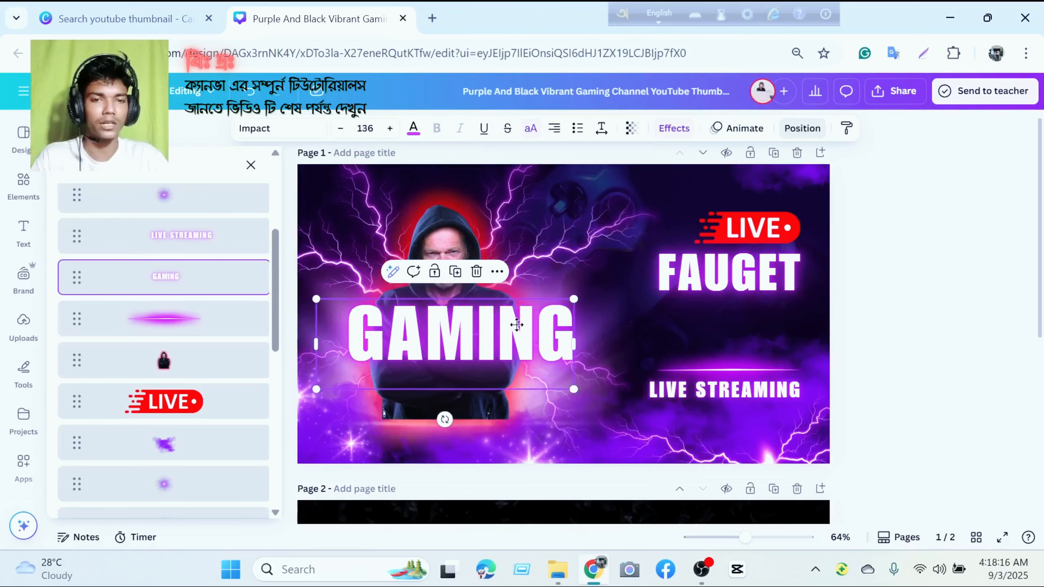
# Shrink the GAMING text to size 112 and place it across the hooded man's torso.
pyautogui.moveTo(516, 325); pyautogui.dragTo(518, 318)
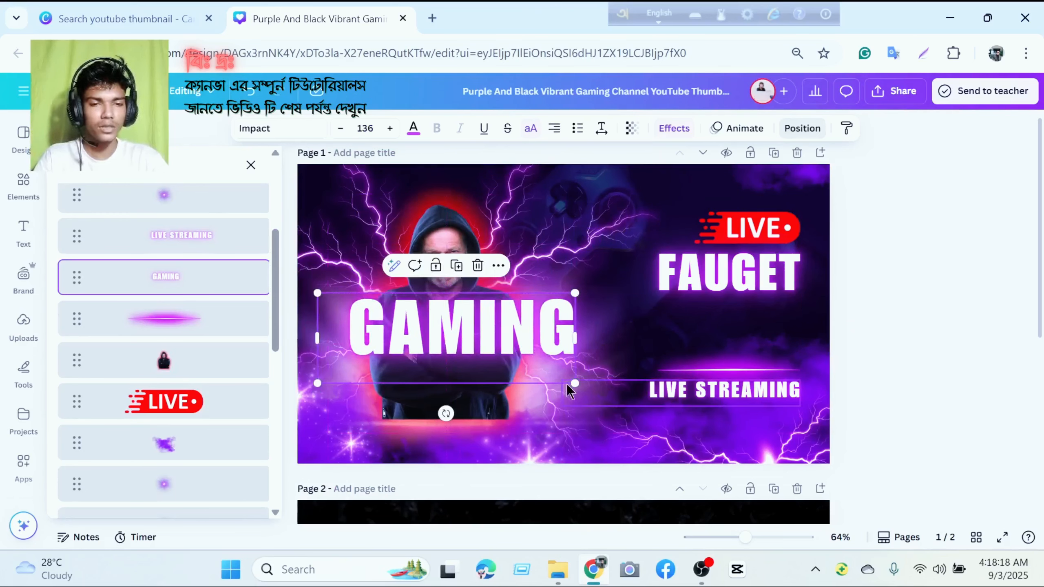
pyautogui.moveTo(574, 384); pyautogui.dragTo(530, 367)
pyautogui.moveTo(459, 328); pyautogui.dragTo(479, 336)
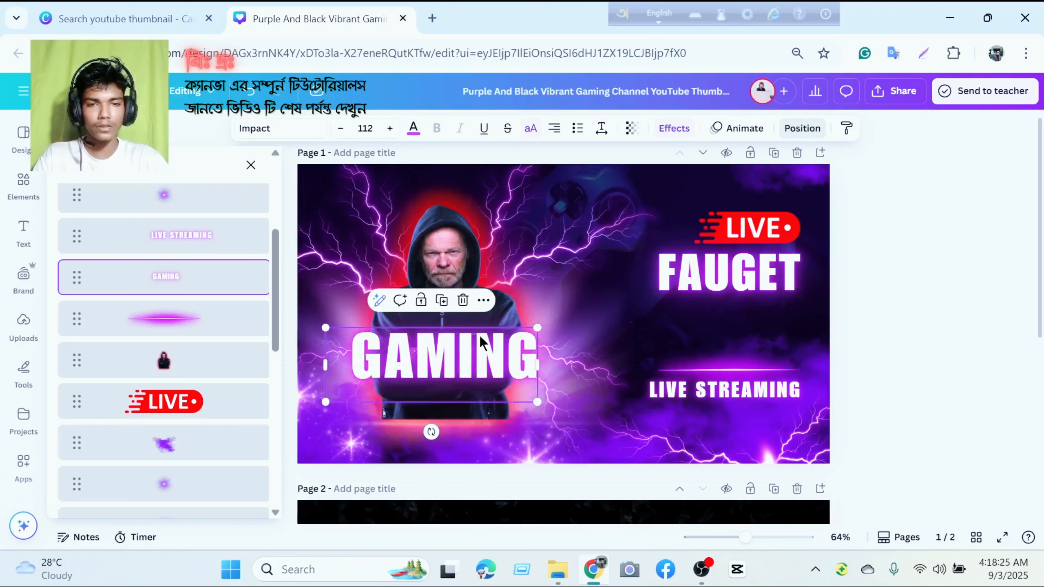
# Send the GAMING text backward behind the hooded man, and send it to the back of the layer order.
pyautogui.click(484, 301)
pyautogui.moveTo(533, 482)
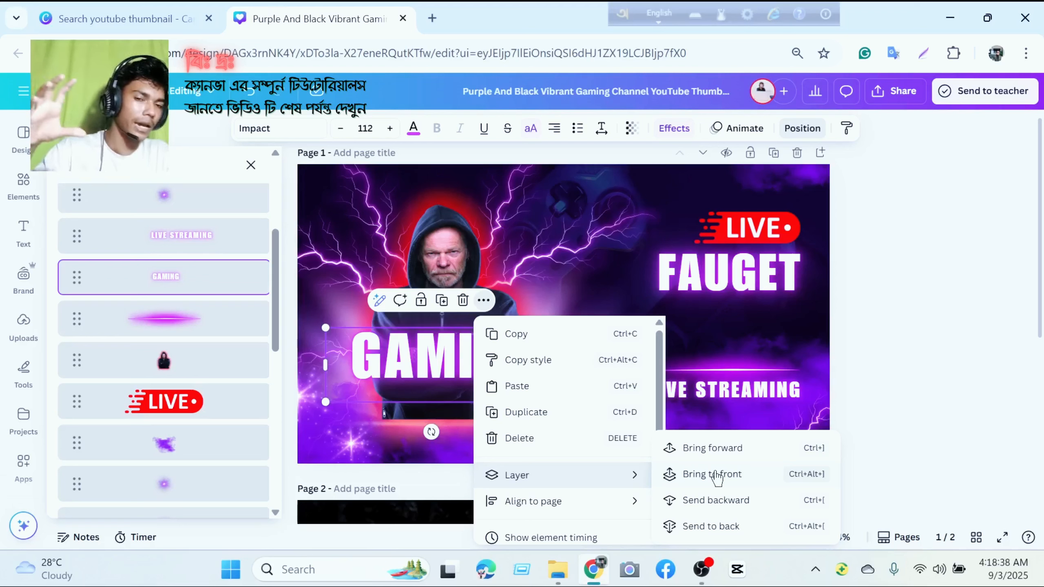
pyautogui.click(700, 504)
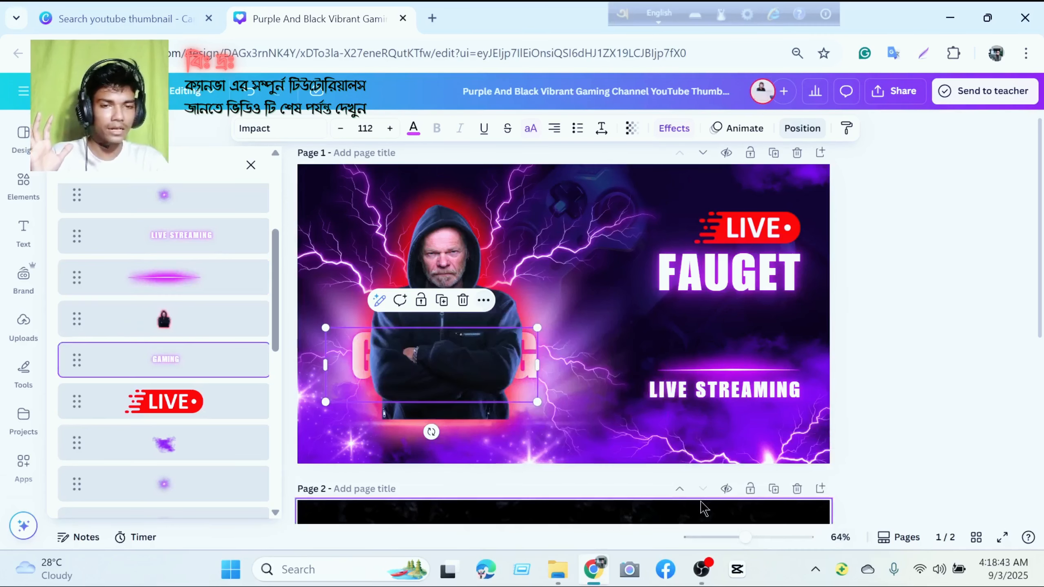
pyautogui.rightClick(524, 372)
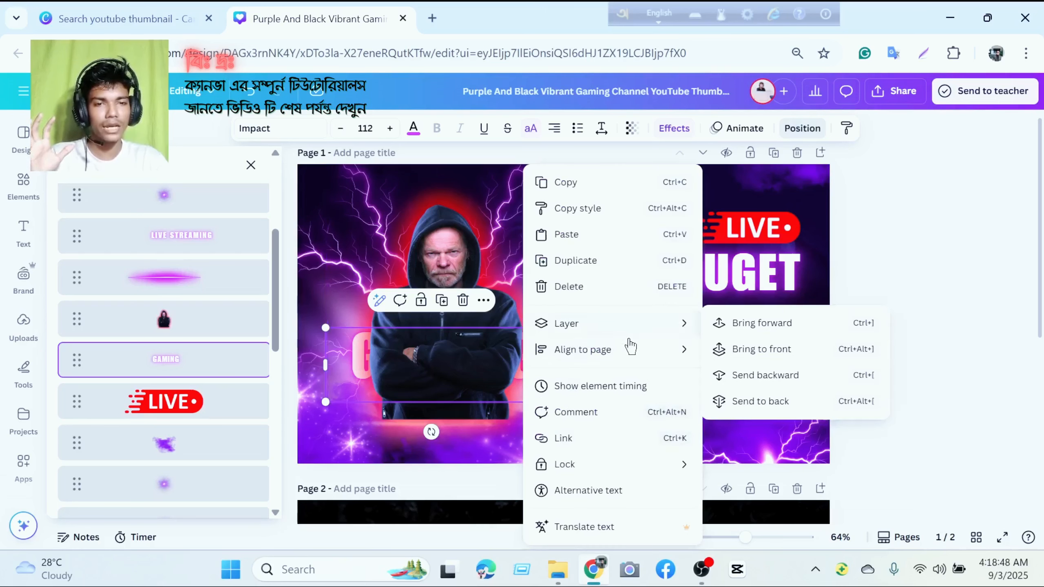
pyautogui.click(734, 401)
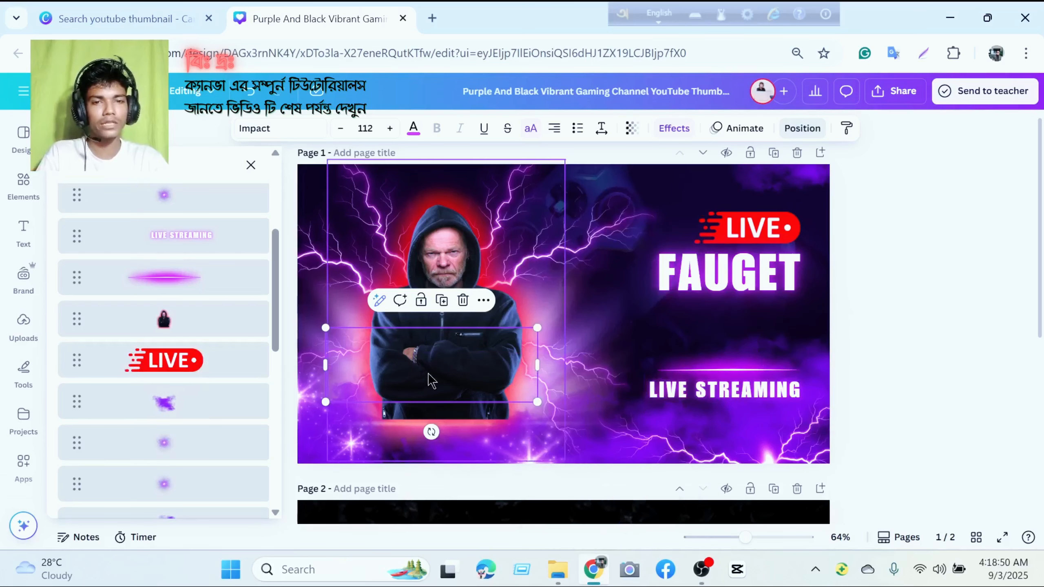
# Enlarge the GAMING text to size 206 and bring it to the front of the layer order.
pyautogui.moveTo(536, 402); pyautogui.dragTo(740, 395)
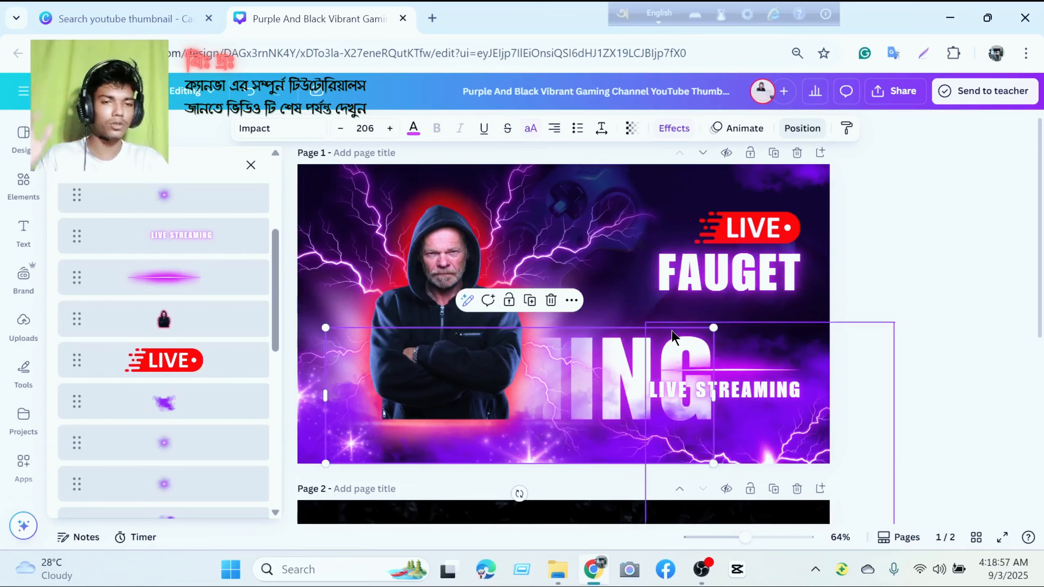
pyautogui.rightClick(720, 331)
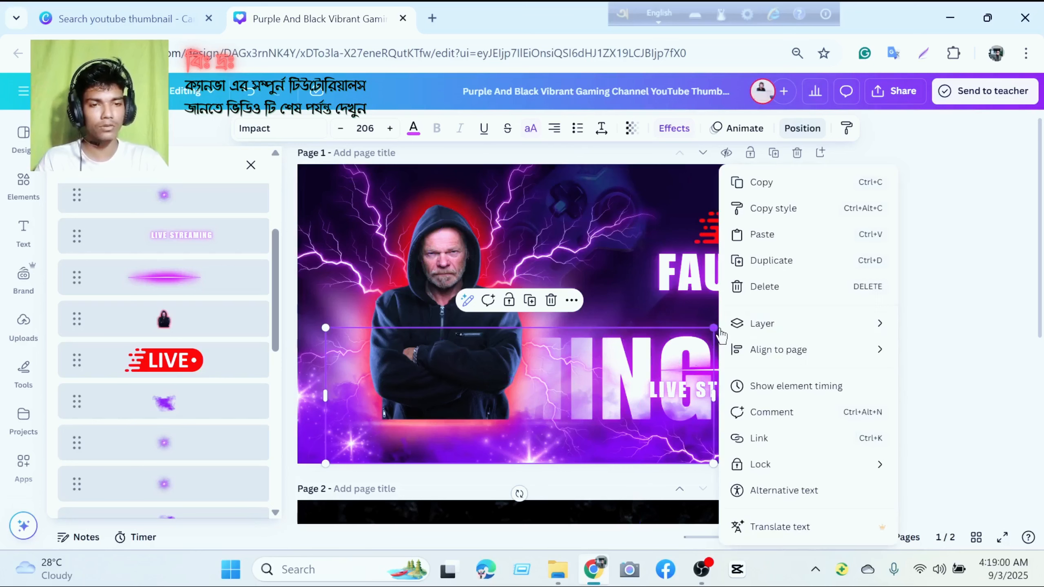
pyautogui.moveTo(768, 325)
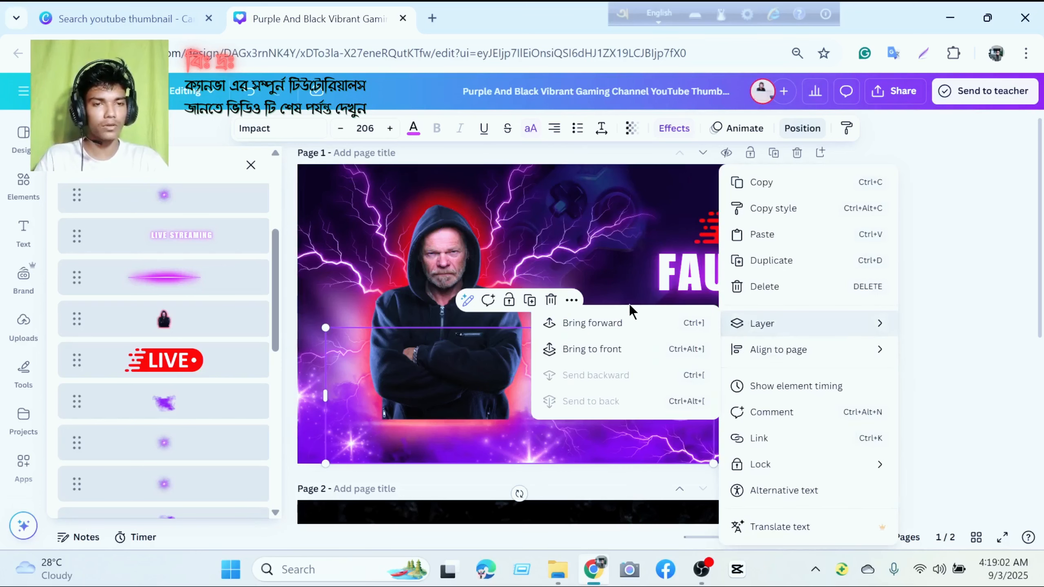
pyautogui.click(585, 348)
# Shrink the GAMING text to size 134 and move it toward the page centre, overlapping the hooded man's shoulder.
pyautogui.moveTo(427, 380); pyautogui.dragTo(452, 339)
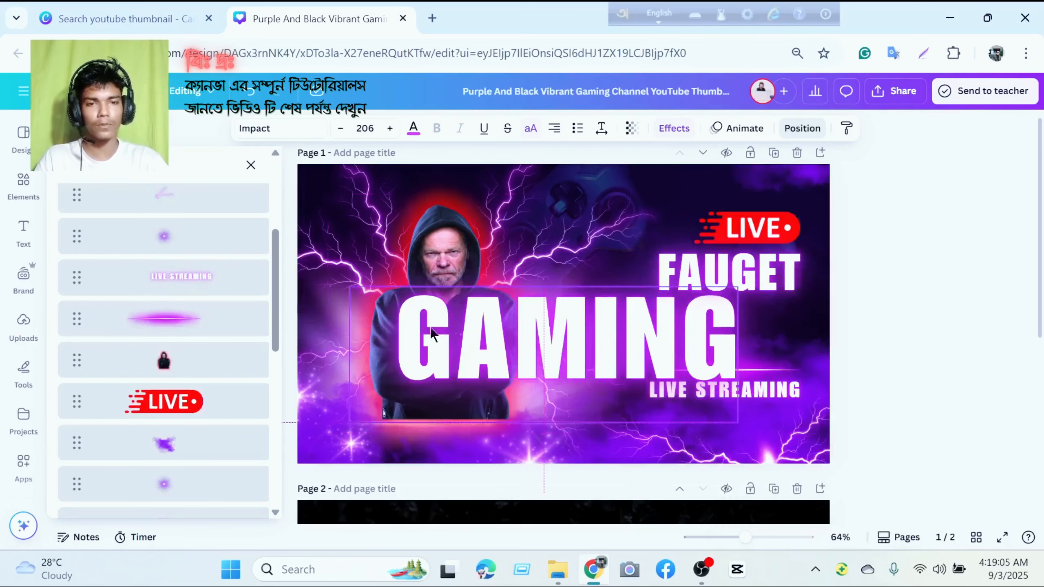
pyautogui.moveTo(349, 286); pyautogui.dragTo(485, 334)
pyautogui.moveTo(561, 357); pyautogui.dragTo(478, 304)
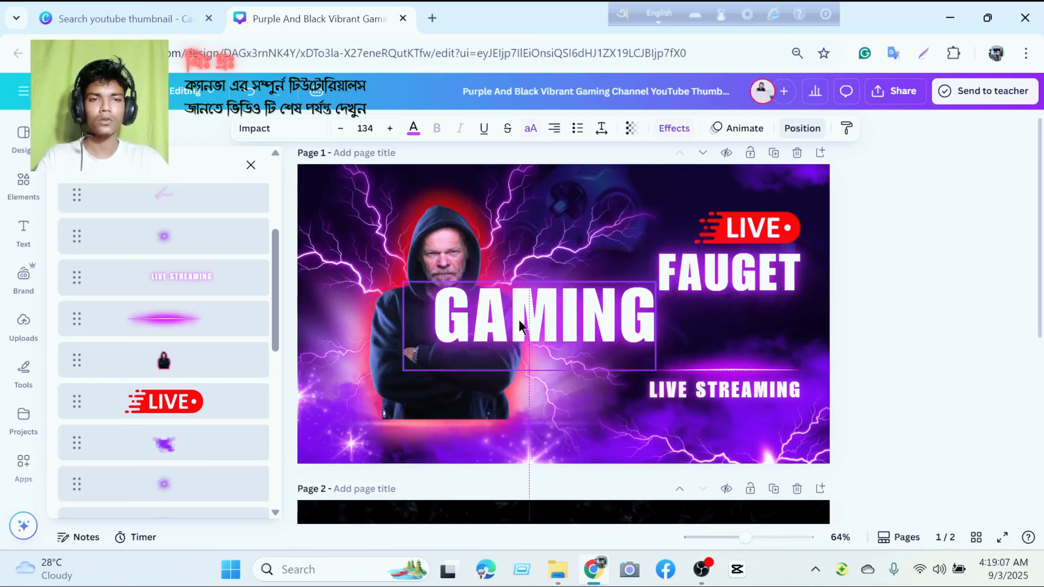
# Move the hooded man's image to the left side of page 1 and enlarge it to nearly the page's height.
pyautogui.click(694, 324)
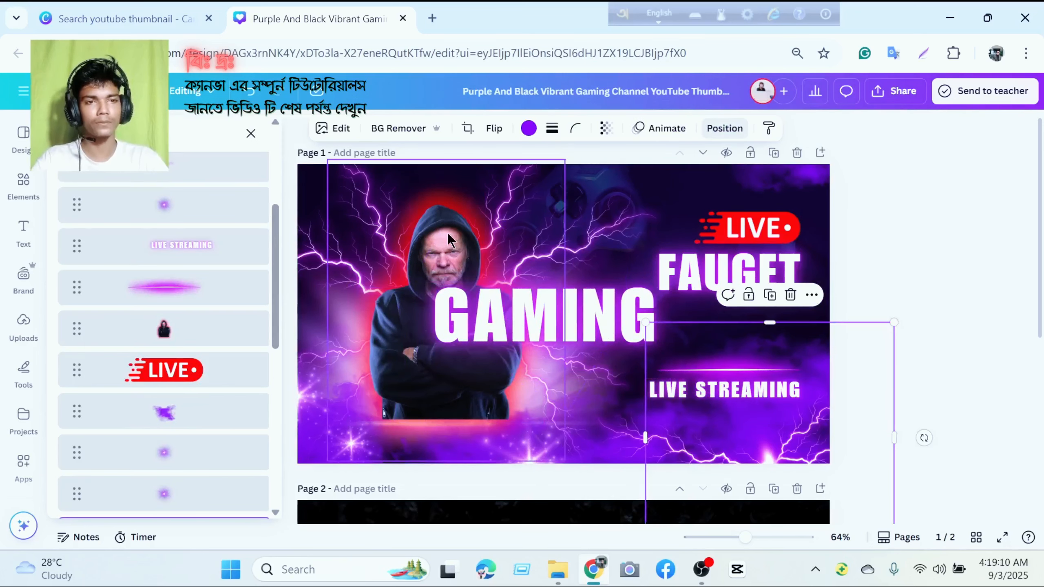
pyautogui.click(603, 222)
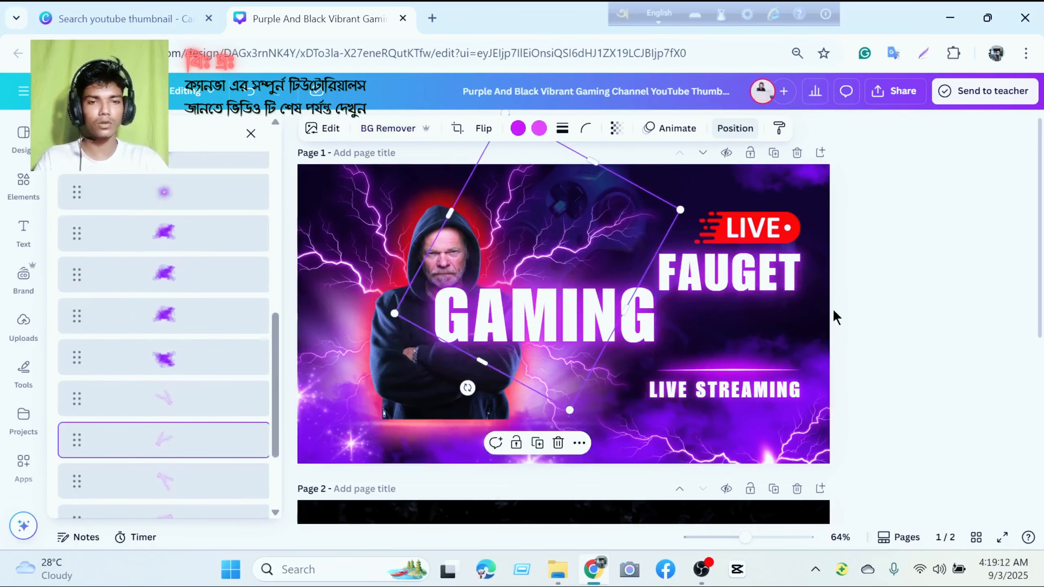
pyautogui.click(735, 128)
pyautogui.click(827, 298)
pyautogui.click(431, 252)
pyautogui.moveTo(432, 252); pyautogui.dragTo(369, 252)
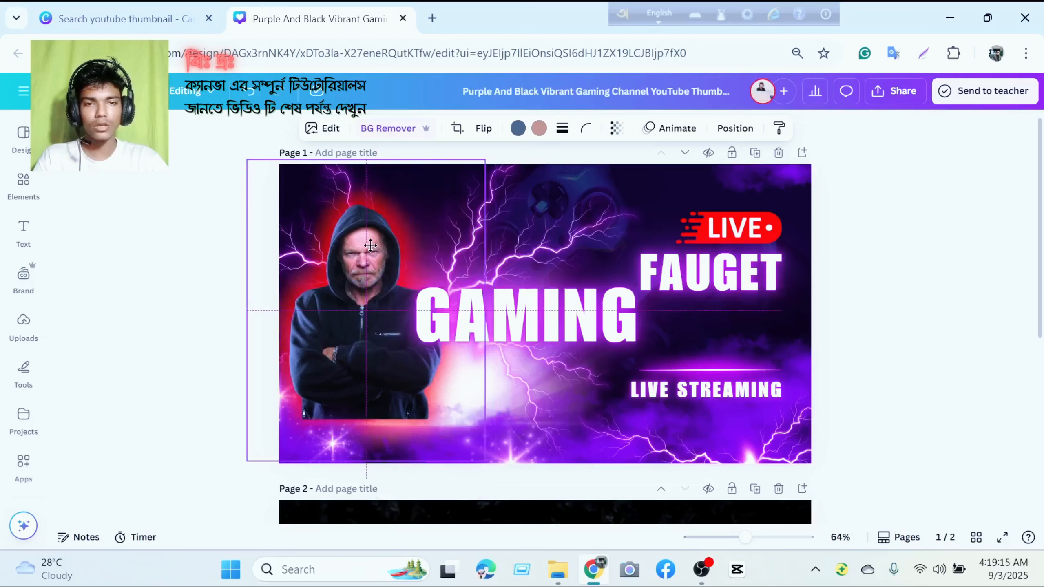
pyautogui.moveTo(487, 159); pyautogui.dragTo(495, 154)
pyautogui.moveTo(393, 229); pyautogui.dragTo(403, 256)
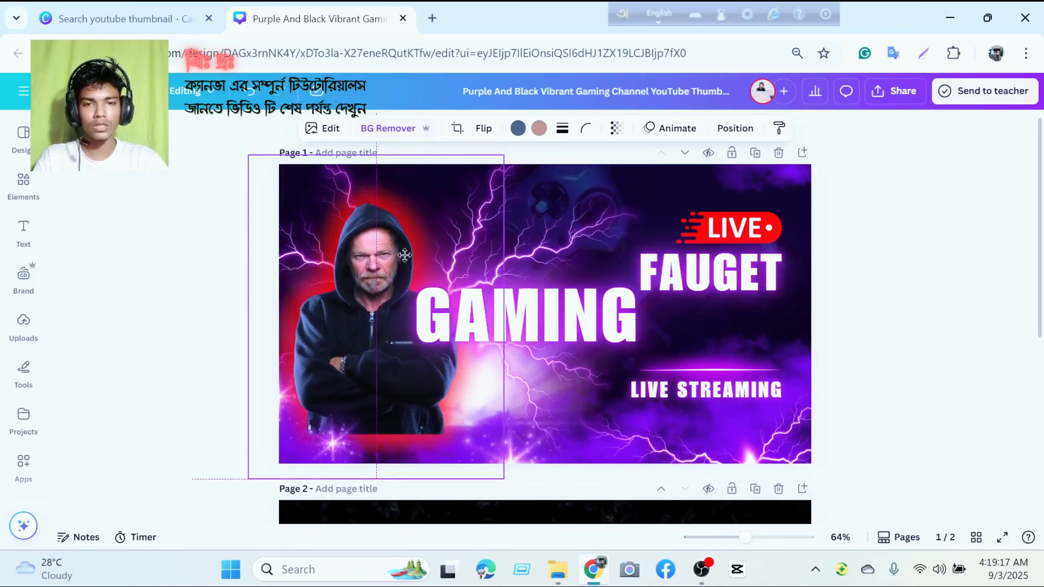
pyautogui.moveTo(509, 164); pyautogui.dragTo(534, 148)
# Move the GAMING text to the right side of the page, between FAUGET and LIVE STREAMING.
pyautogui.click(725, 242)
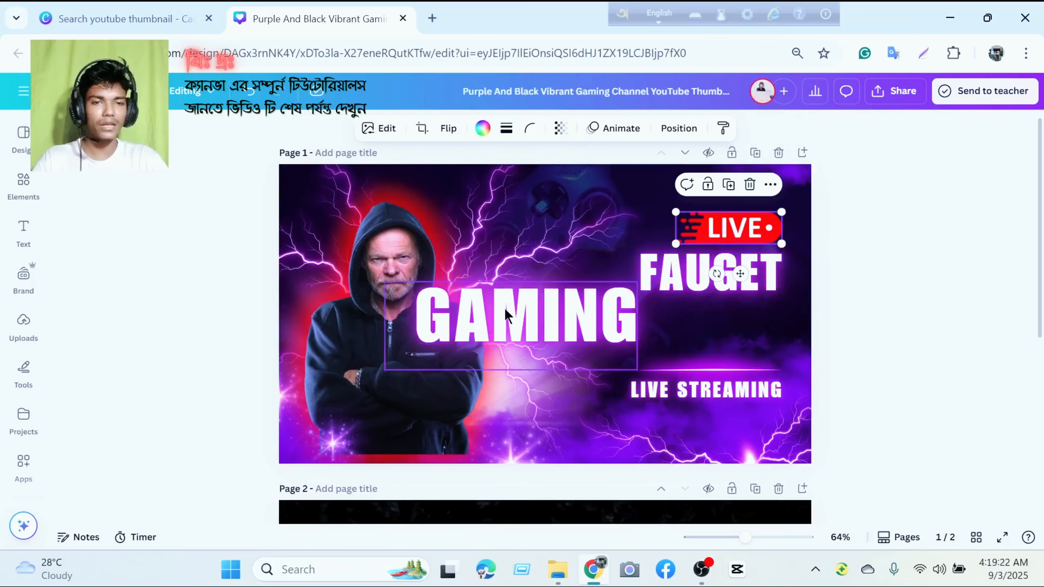
pyautogui.moveTo(511, 316); pyautogui.dragTo(660, 326)
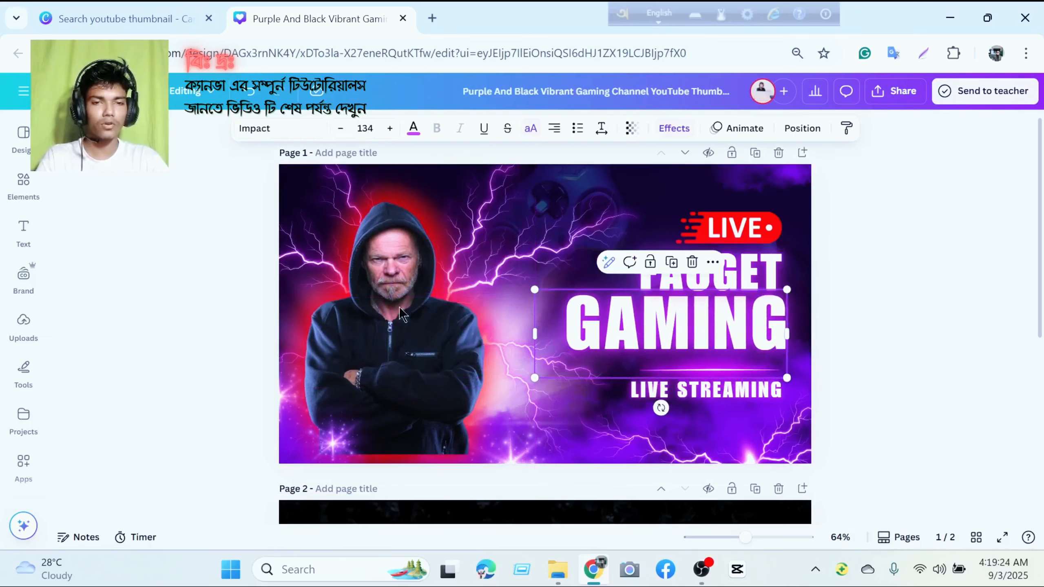
pyautogui.click(23, 183)
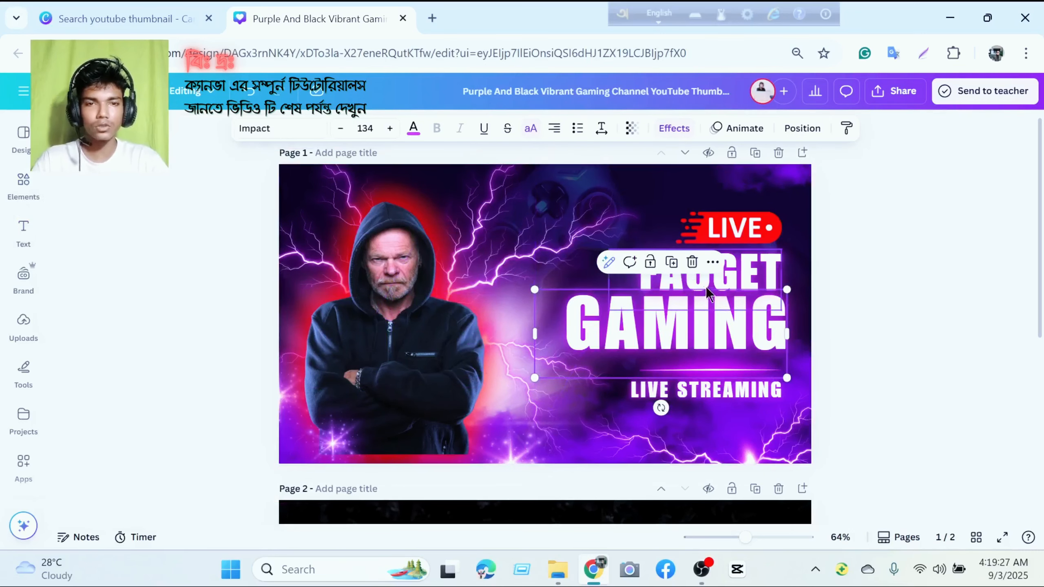
# Shift the FAUGET text left, set its font to Oilvare Base and widen its box so the word fits on one line.
pyautogui.click(745, 272)
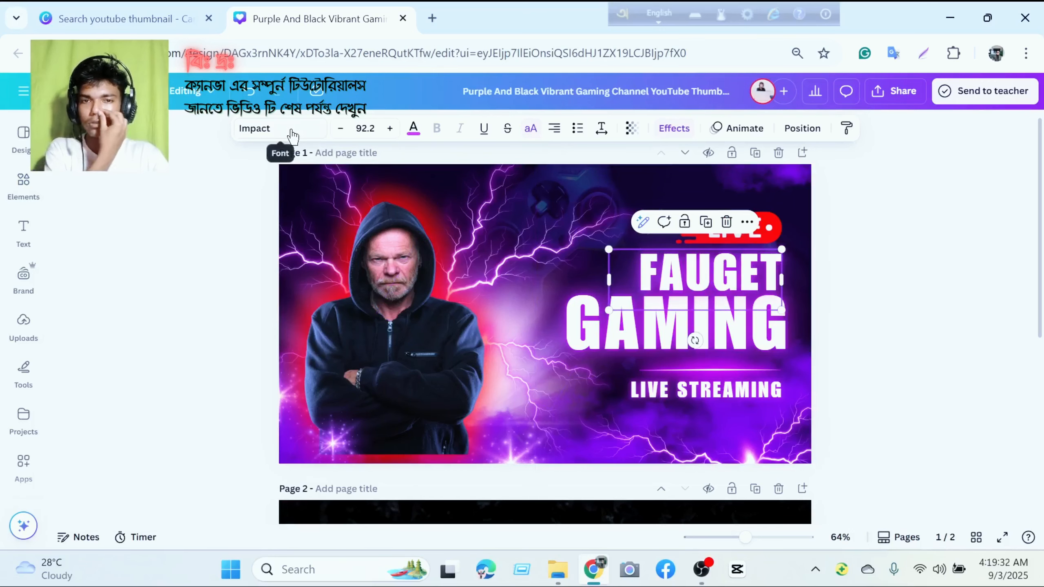
pyautogui.moveTo(737, 277); pyautogui.dragTo(631, 265)
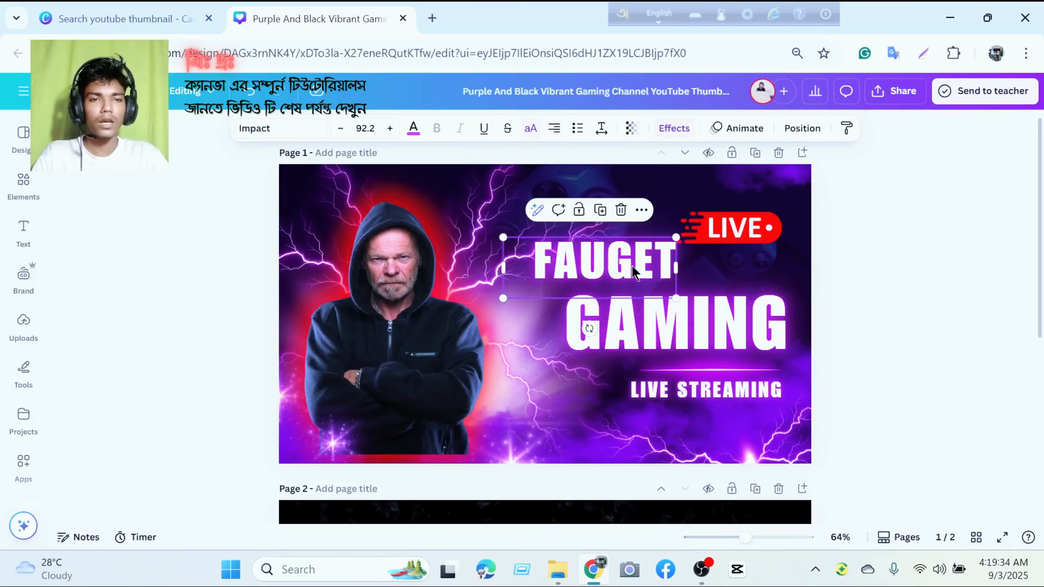
pyautogui.click(279, 128)
pyautogui.scroll(-3, 144, 321)
pyautogui.scroll(-4, 144, 348)
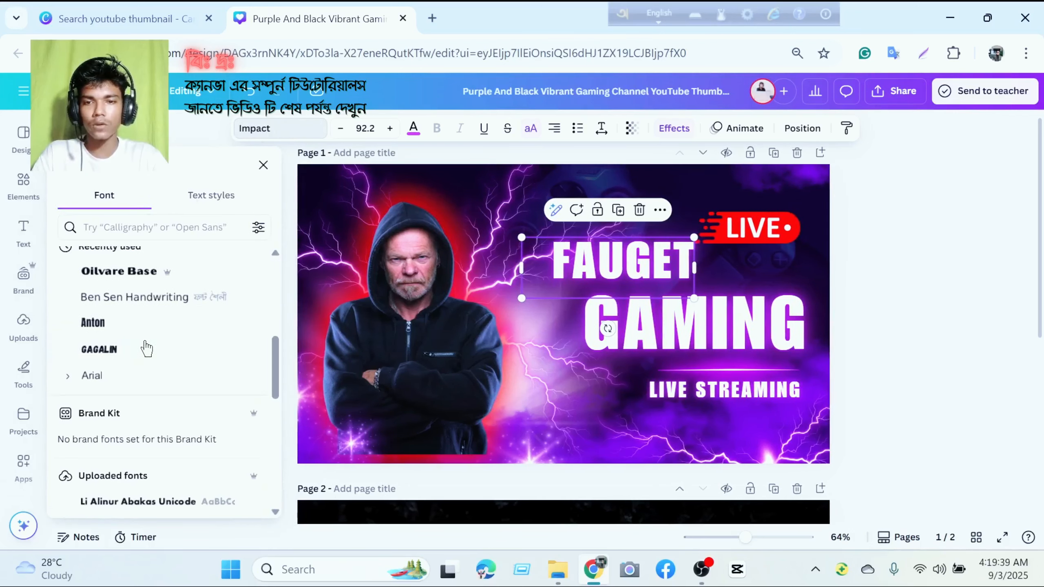
pyautogui.scroll(-5, 146, 349)
pyautogui.scroll(8, 146, 349)
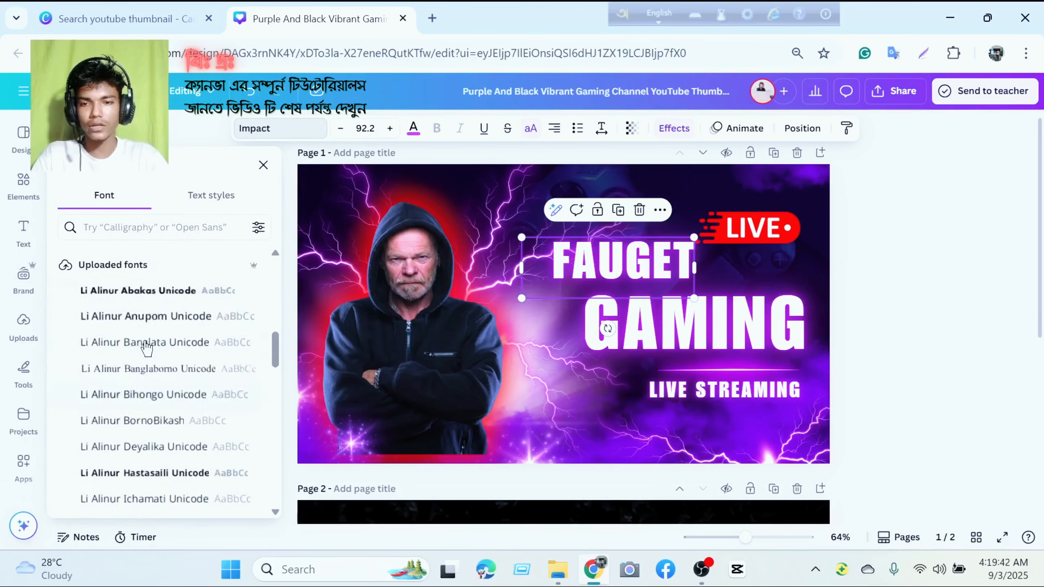
pyautogui.scroll(-3, 146, 348)
pyautogui.scroll(3, 142, 371)
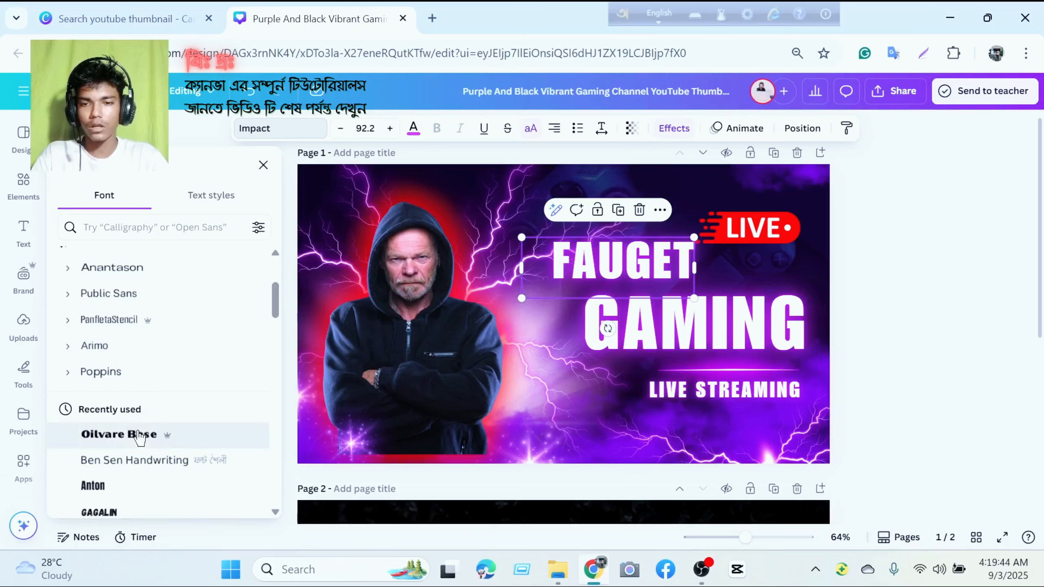
pyautogui.click(155, 433)
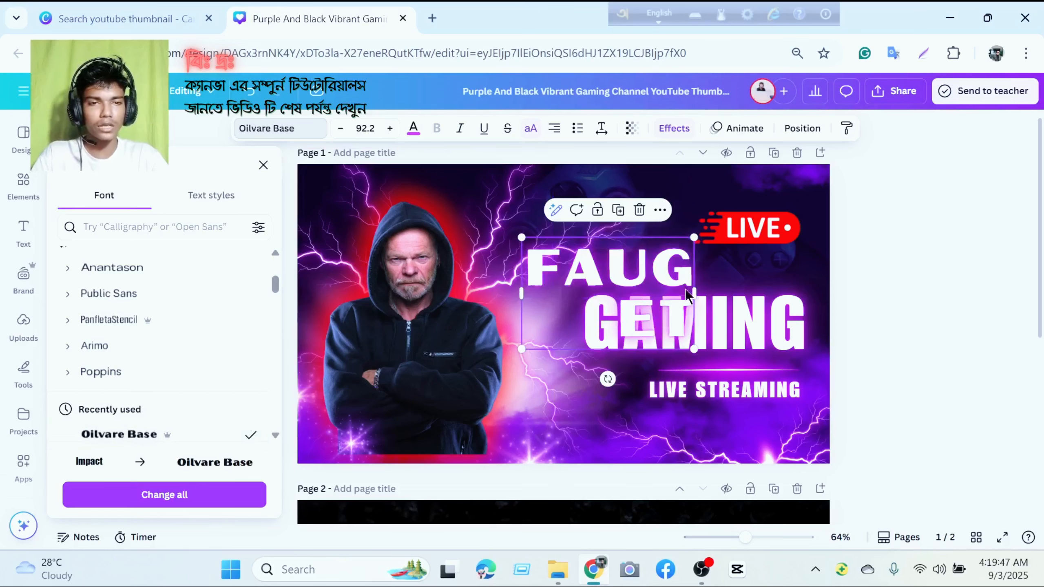
pyautogui.moveTo(701, 289); pyautogui.dragTo(803, 299)
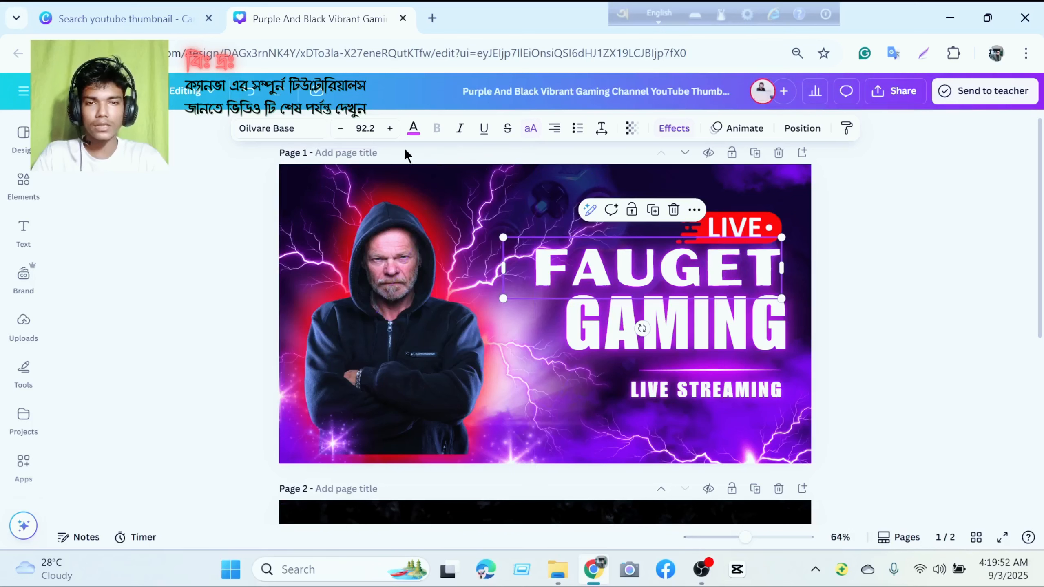
# Try font size 95.2 and strikethrough on the FAUGET text, restoring size 92.2 and removing the strikethrough.
pyautogui.click(389, 128)
pyautogui.click(389, 128)
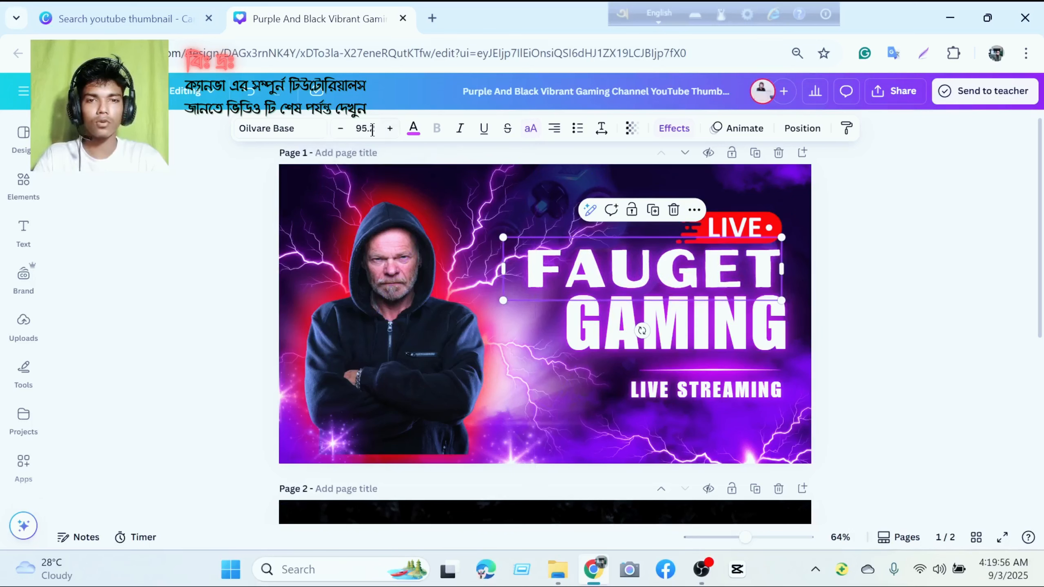
pyautogui.click(341, 128)
pyautogui.click(341, 128)
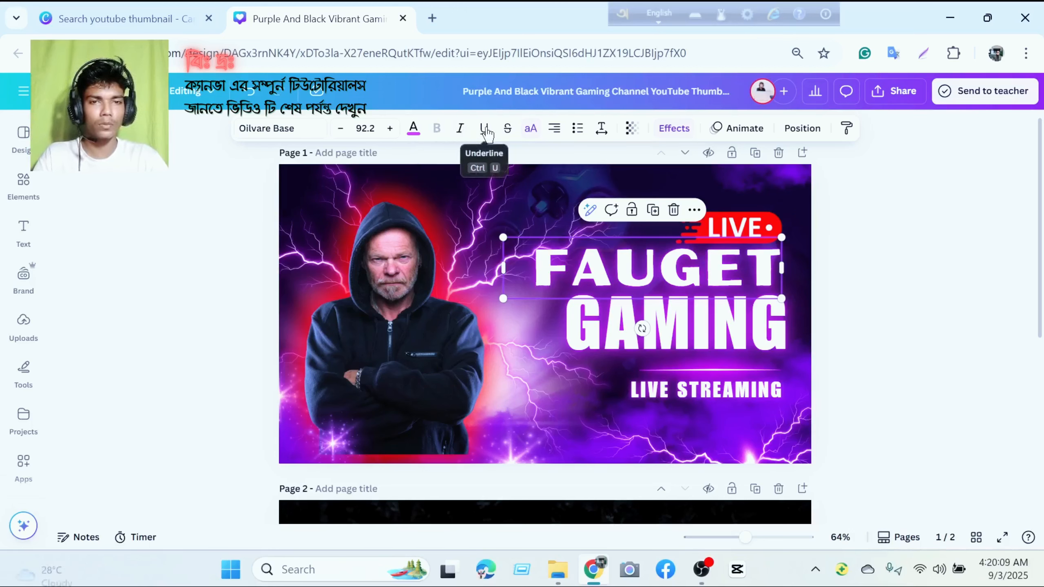
pyautogui.click(509, 129)
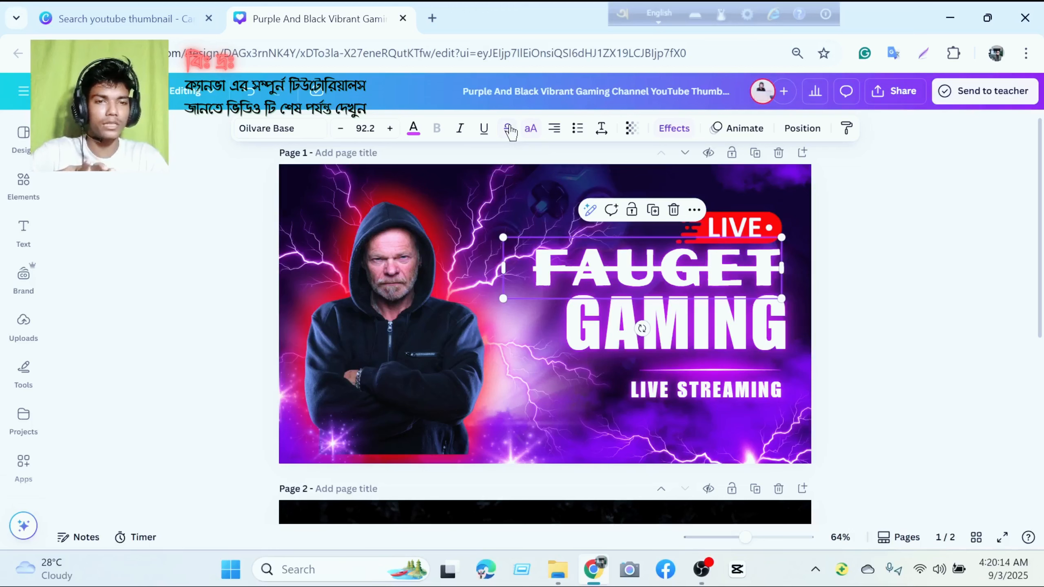
pyautogui.click(508, 130)
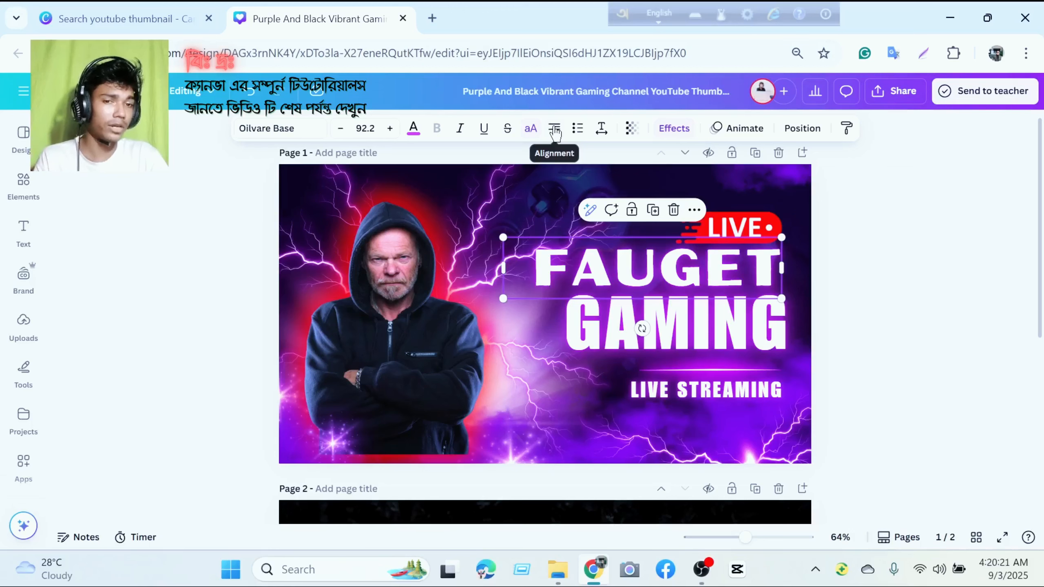
# Try bulleted and numbered list formatting on the FAUGET text, remove it, and reposition the widened text box above GAMING.
pyautogui.click(578, 130)
pyautogui.moveTo(781, 270); pyautogui.dragTo(887, 293)
pyautogui.moveTo(740, 272); pyautogui.dragTo(693, 271)
pyautogui.click(578, 130)
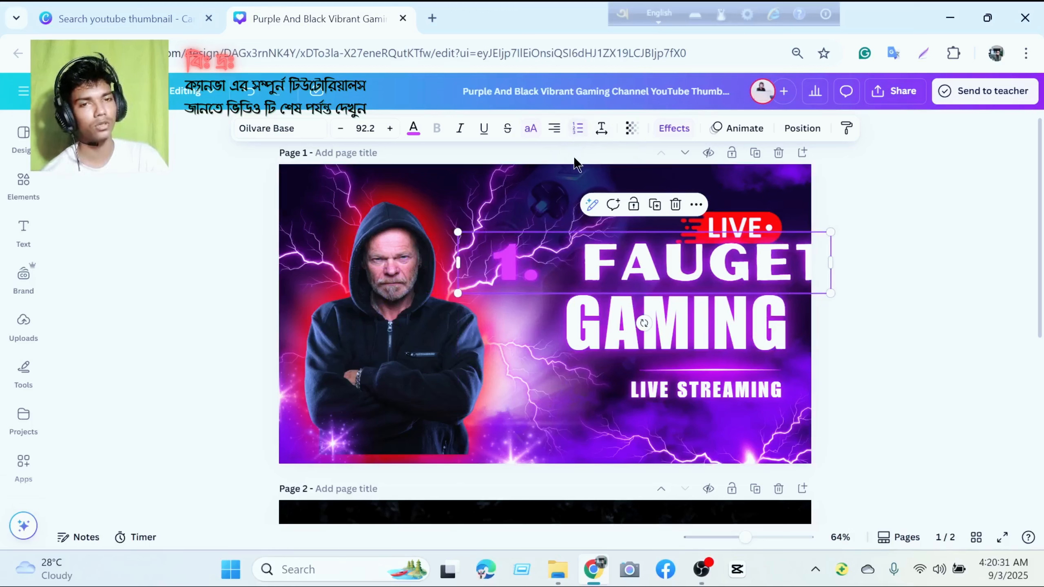
pyautogui.click(577, 128)
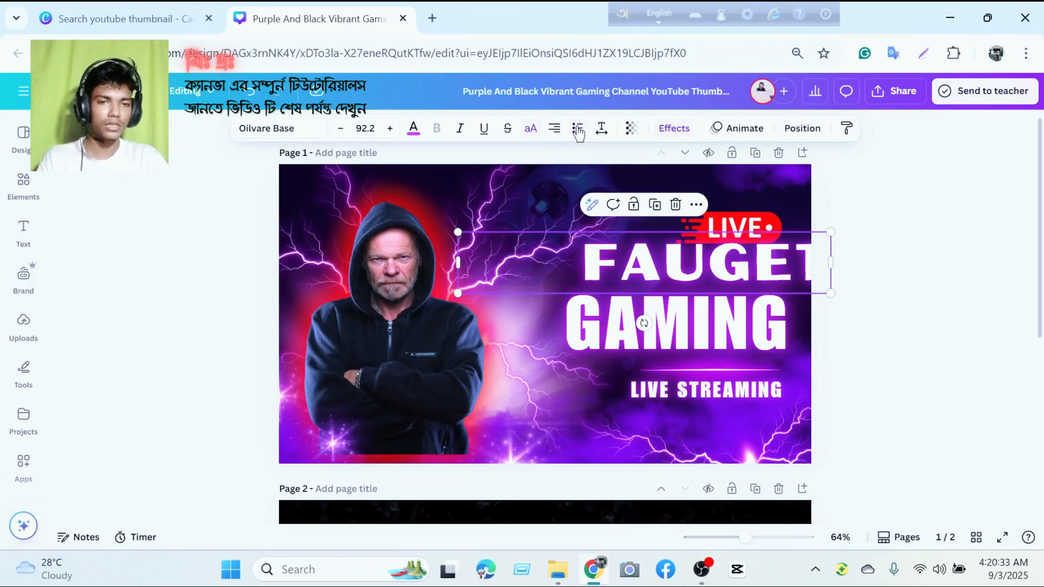
pyautogui.moveTo(825, 263); pyautogui.dragTo(615, 266)
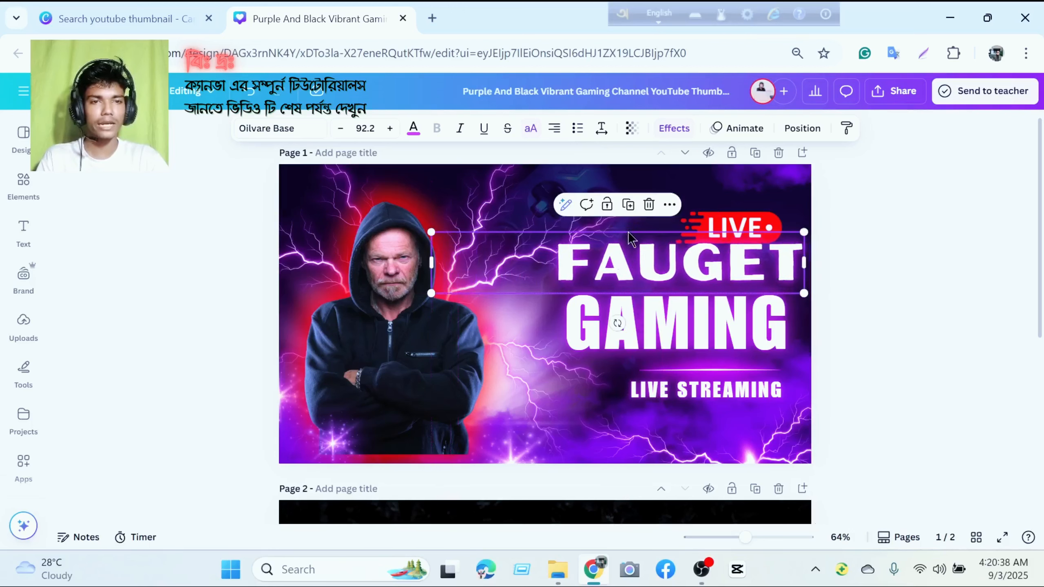
# View the spacing options for the FAUGET text and deselect the text.
pyautogui.click(601, 129)
pyautogui.click(835, 283)
pyautogui.click(846, 310)
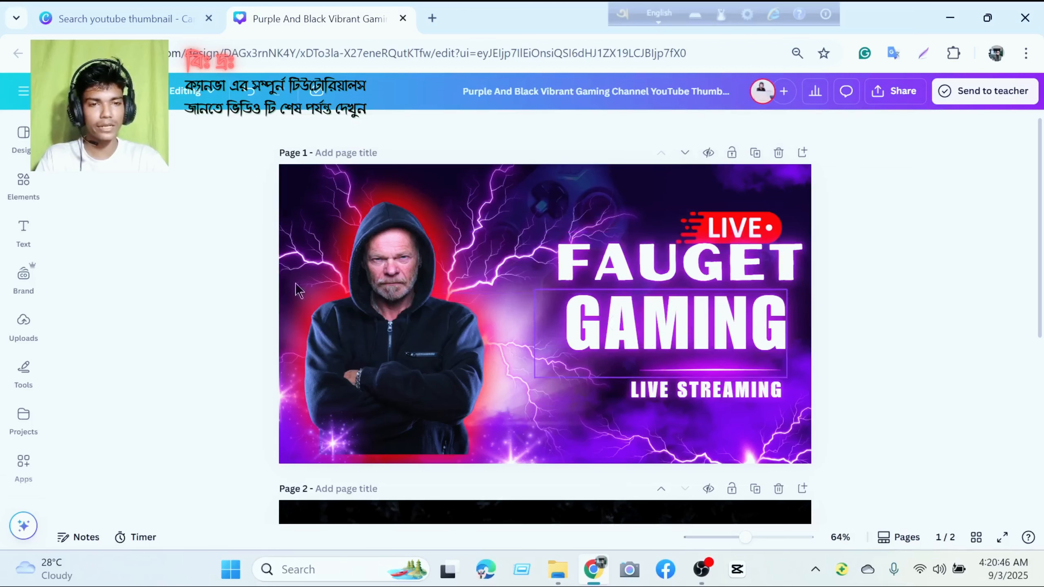
# Add a default heading text to page 1 and place it across the man's hood.
pyautogui.click(665, 188)
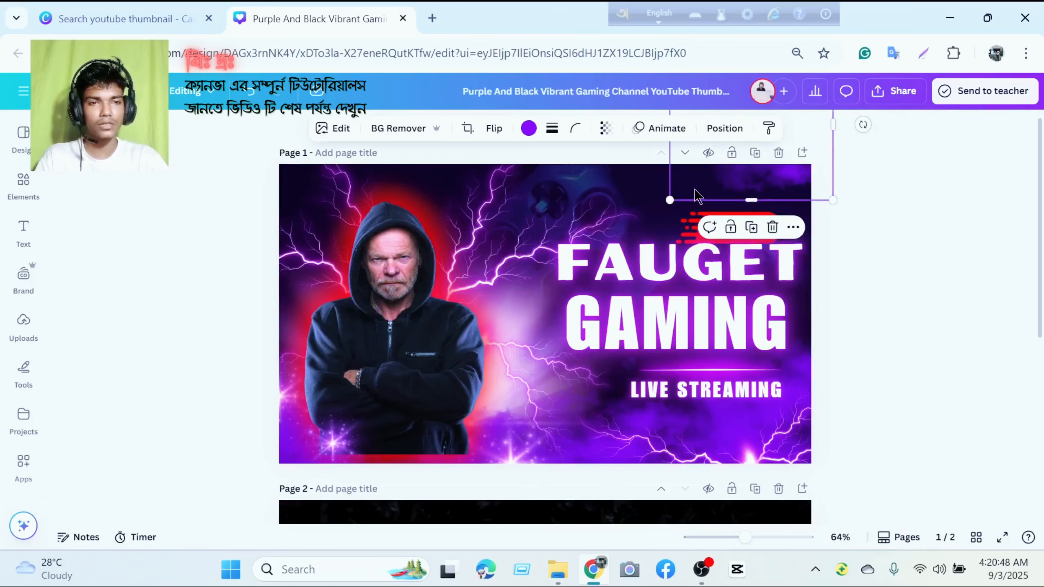
pyautogui.click(24, 231)
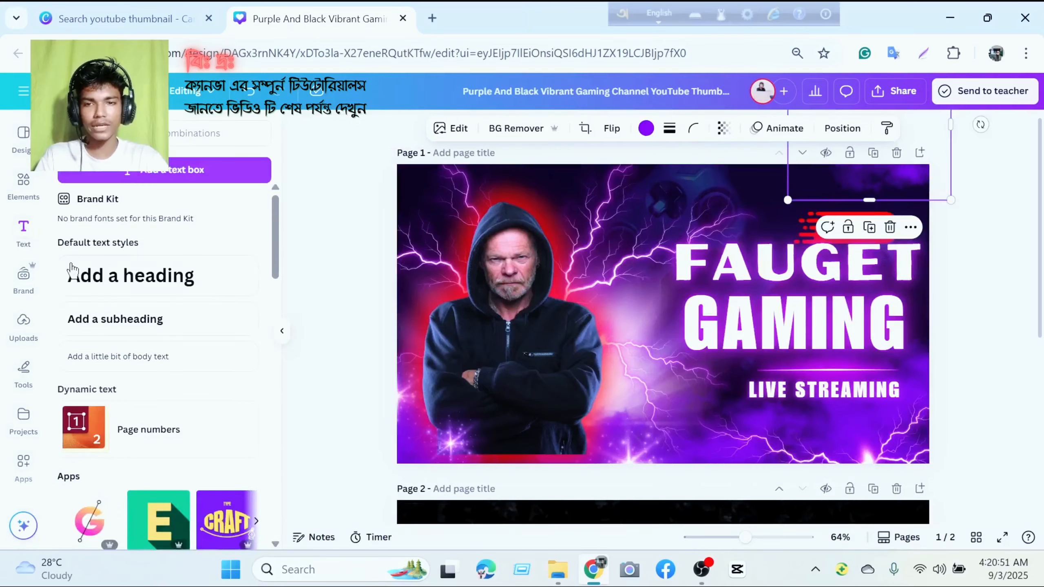
pyautogui.scroll(-10, 156, 304)
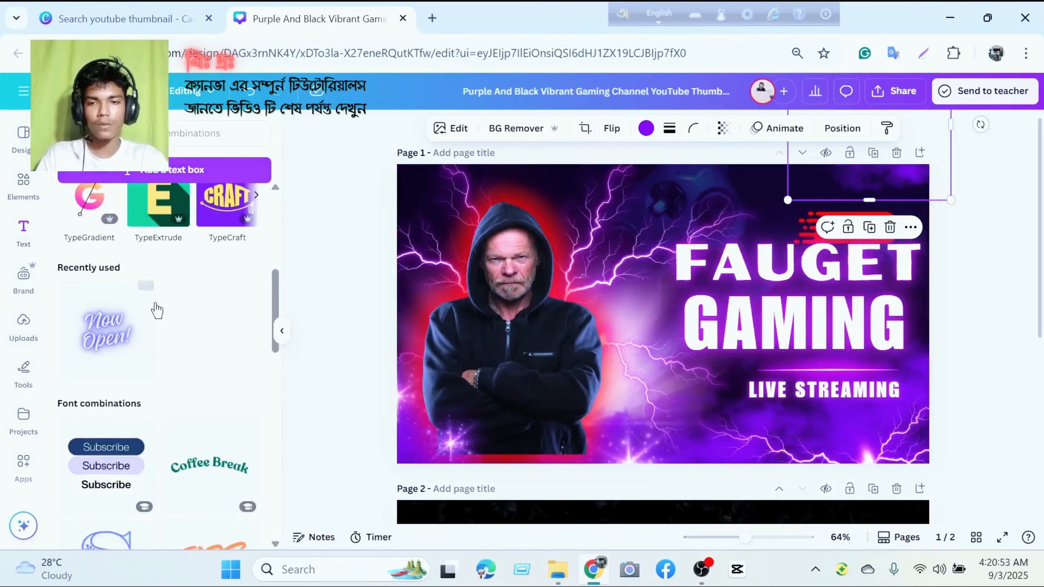
pyautogui.scroll(10, 156, 319)
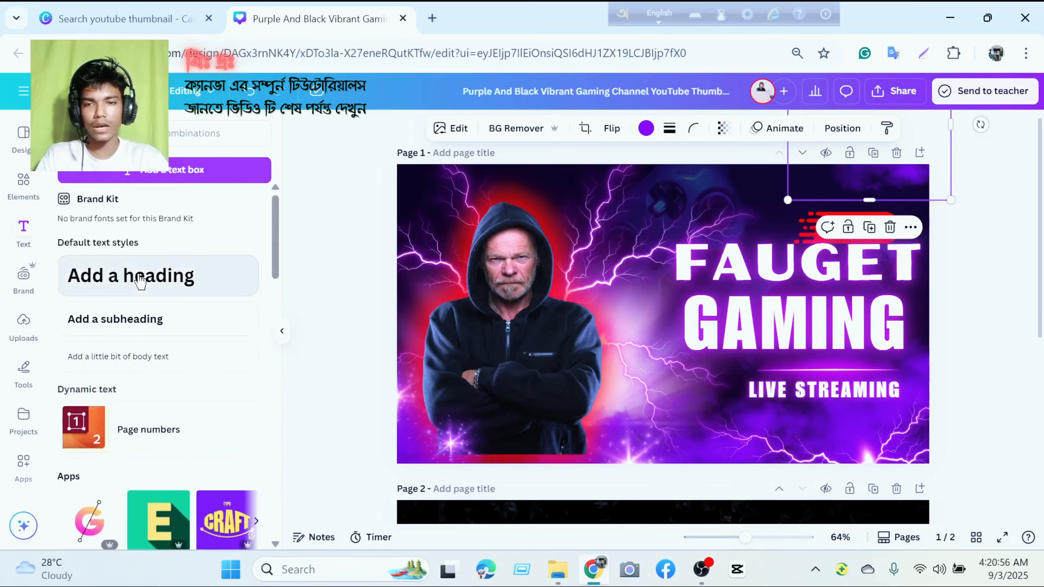
pyautogui.click(148, 275)
pyautogui.click(976, 301)
pyautogui.click(662, 315)
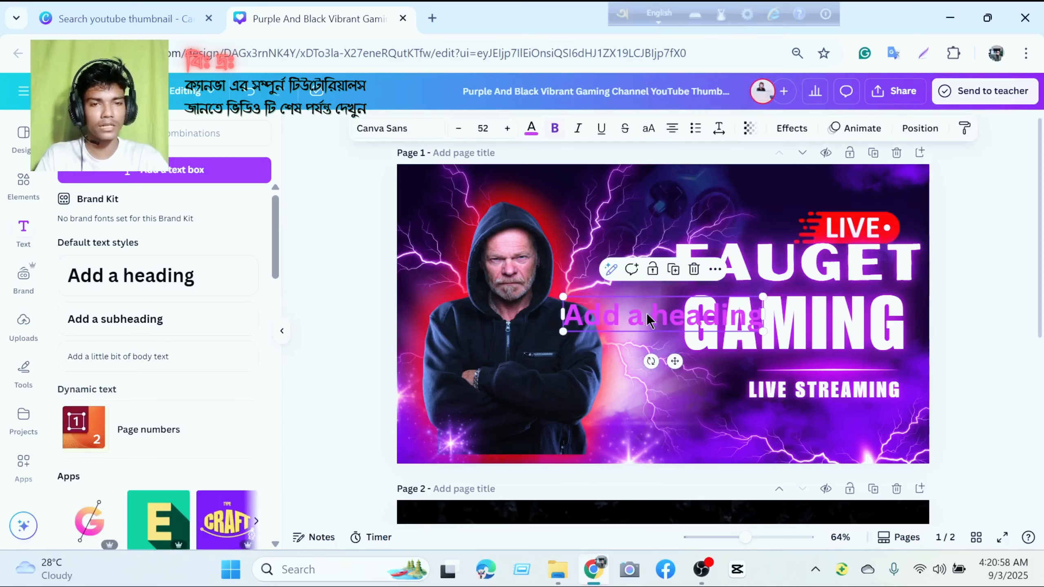
pyautogui.moveTo(662, 315); pyautogui.dragTo(584, 233)
# Colour the new heading orange from the Brand Kit palette and deselect it.
pyautogui.click(530, 128)
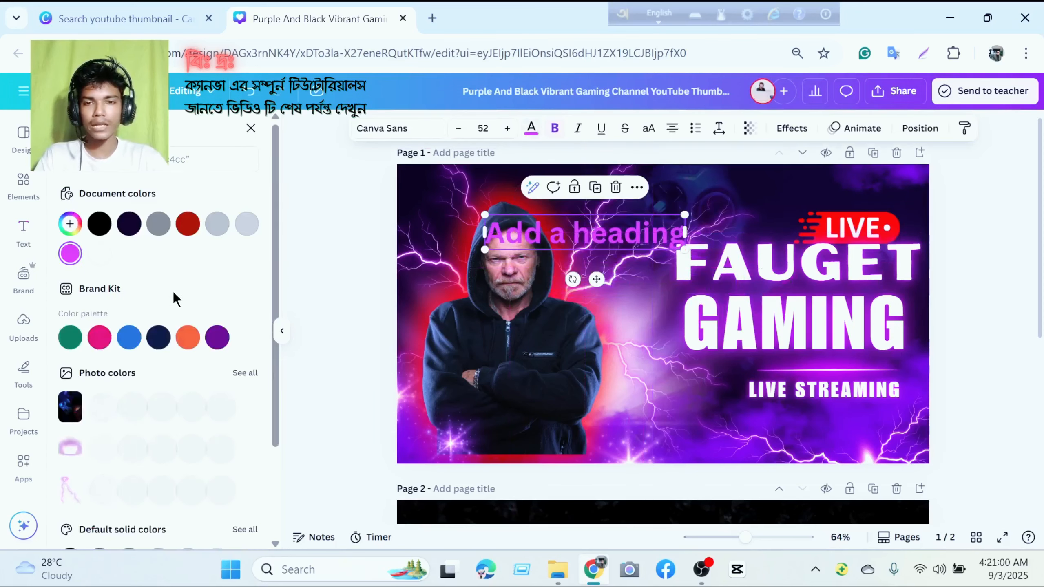
pyautogui.click(188, 337)
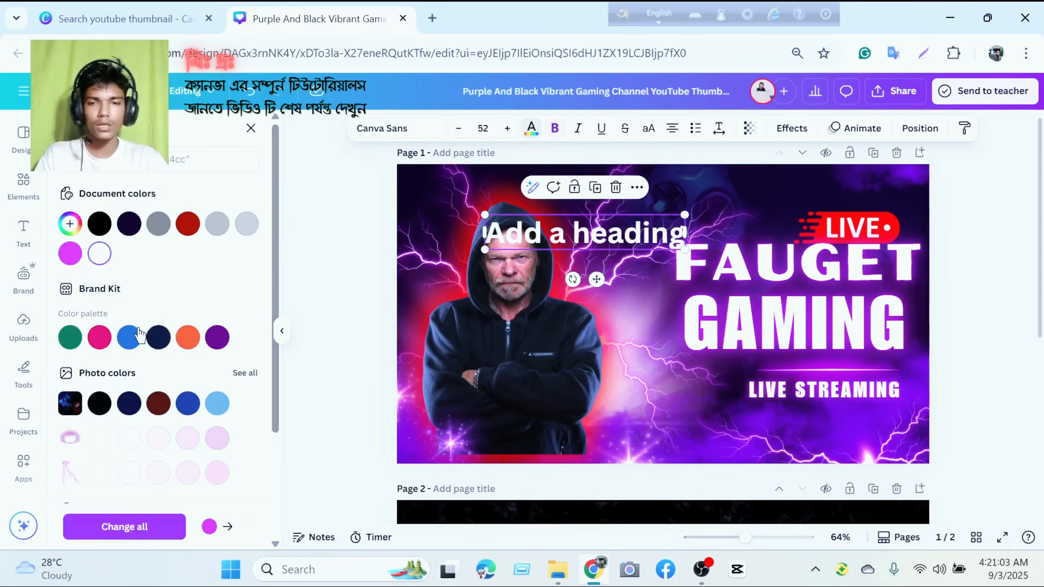
pyautogui.click(973, 256)
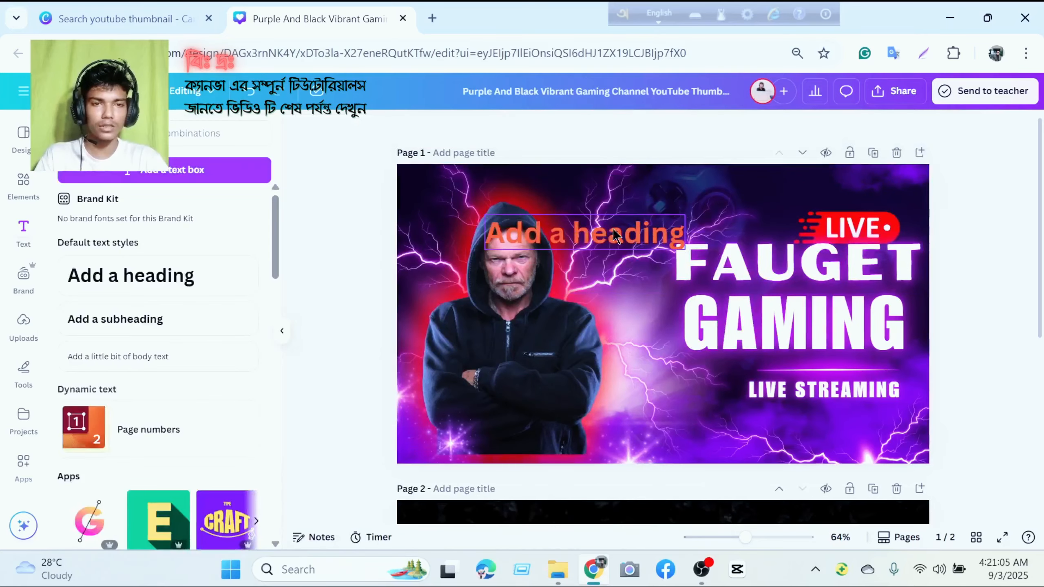
# Replace the heading's placeholder text with "As a digital marketer".
pyautogui.doubleClick(611, 229)
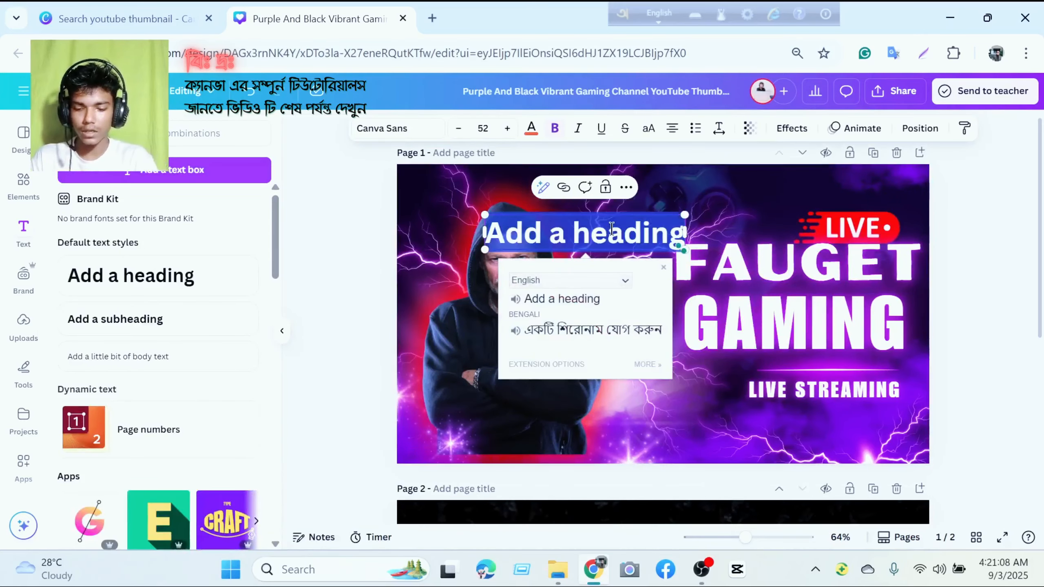
pyautogui.write('Ai a')
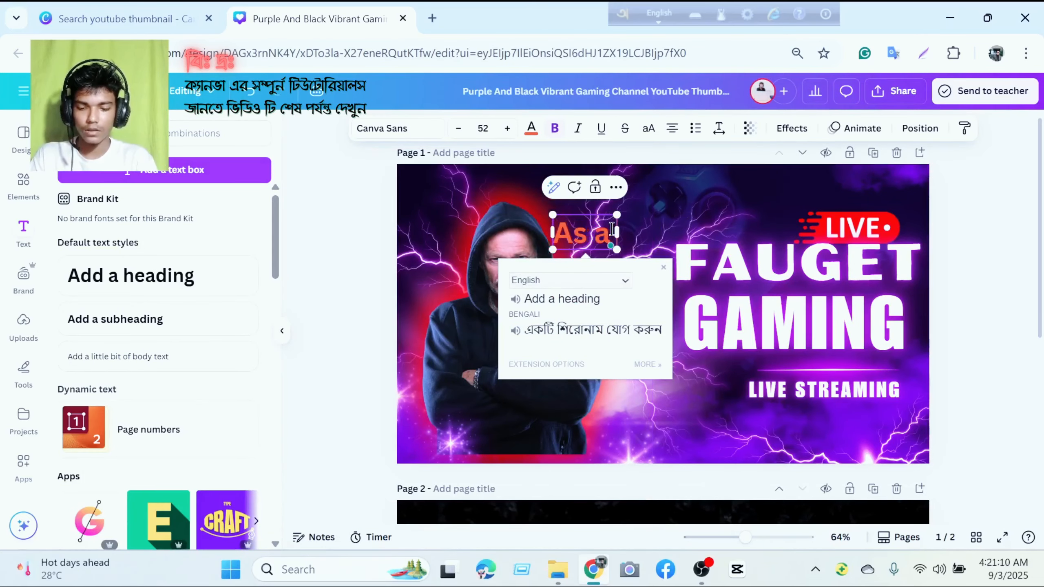
pyautogui.write(' digital amrketer')
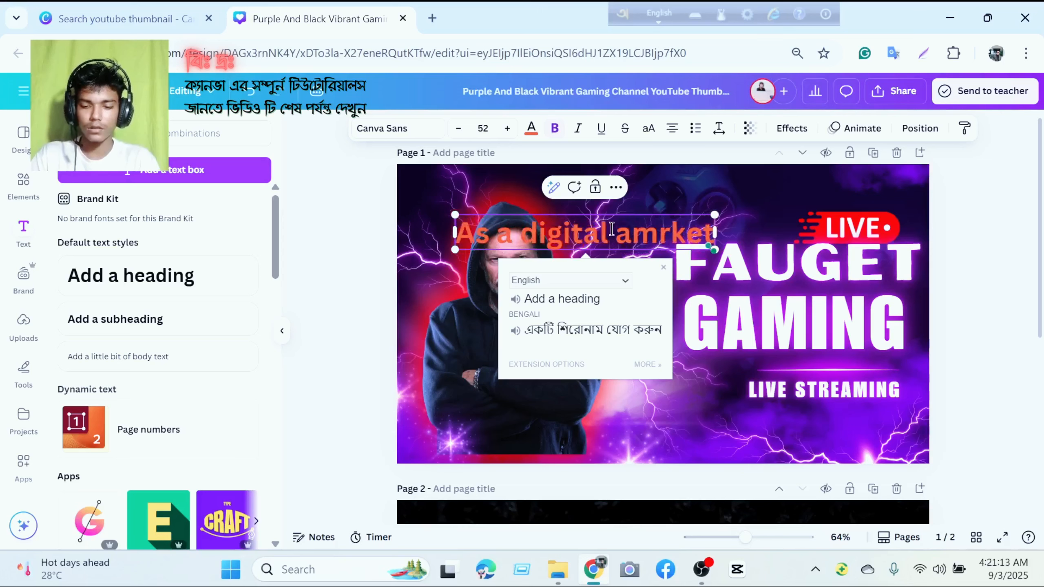
pyautogui.click(649, 238)
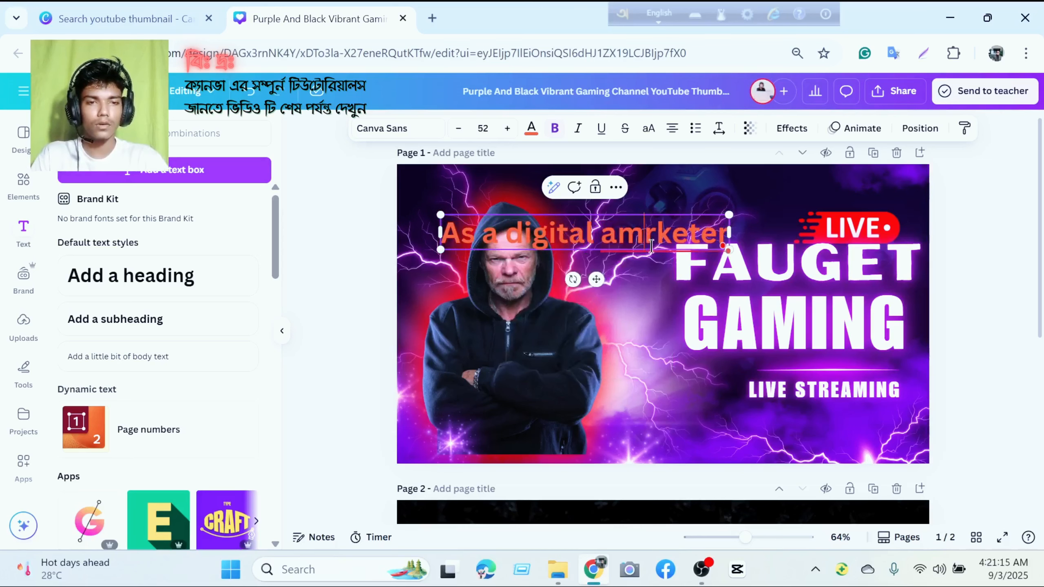
pyautogui.press('BackSpace')
pyautogui.press('BackSpace')
pyautogui.press('BackSpace')
pyautogui.write('mar')
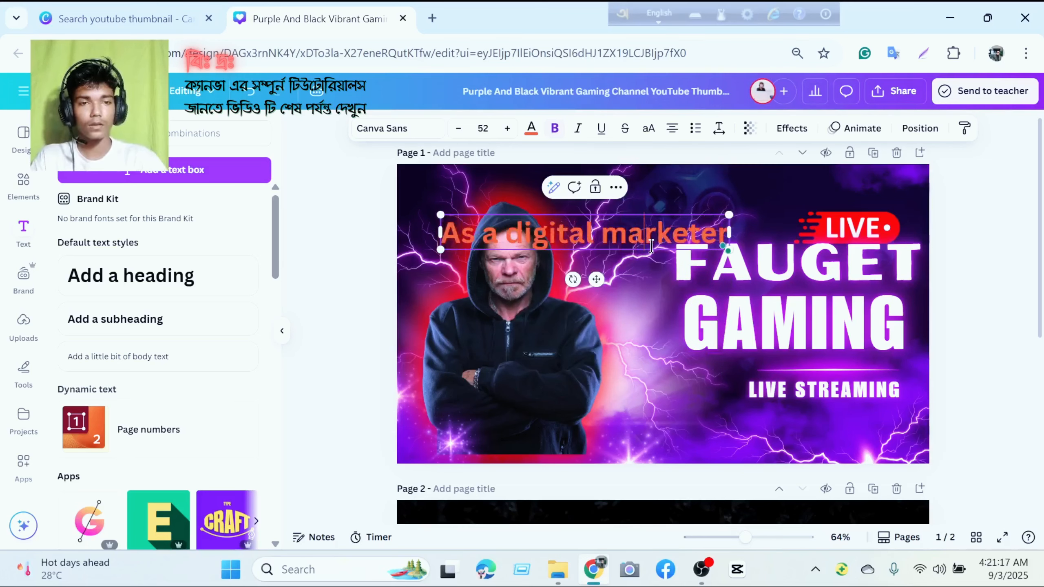
pyautogui.click(969, 242)
# Move the "As a digital marketer" heading down over the man's chest and set its text colour to white.
pyautogui.click(647, 242)
pyautogui.moveTo(642, 238); pyautogui.dragTo(629, 337)
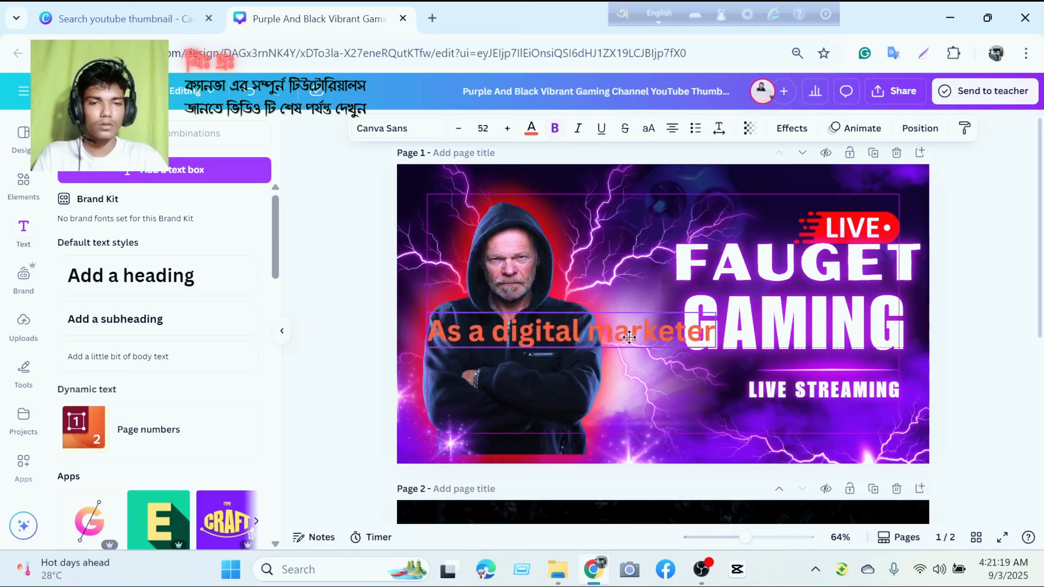
pyautogui.click(531, 128)
pyautogui.click(246, 225)
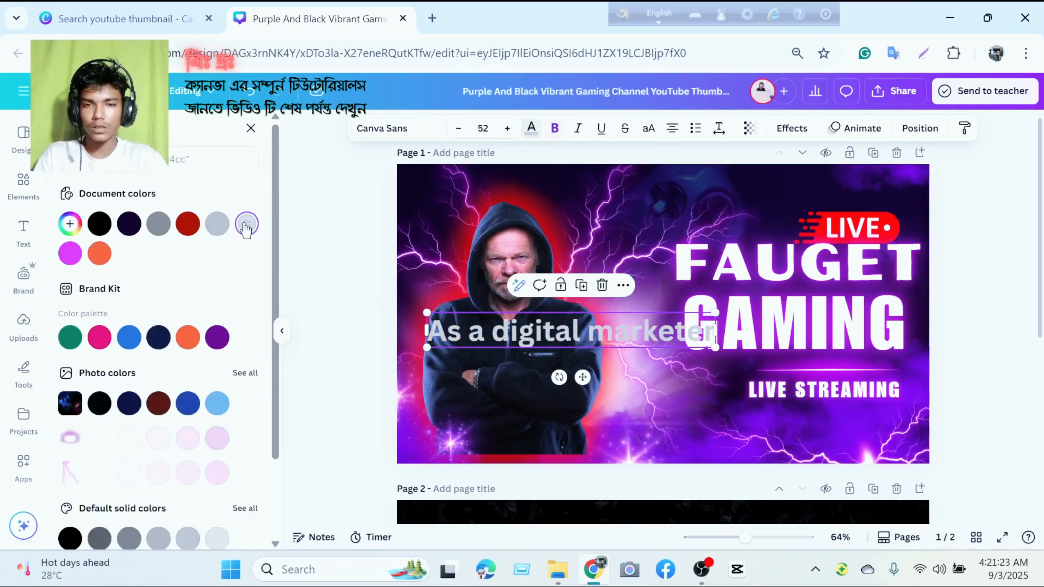
pyautogui.click(128, 254)
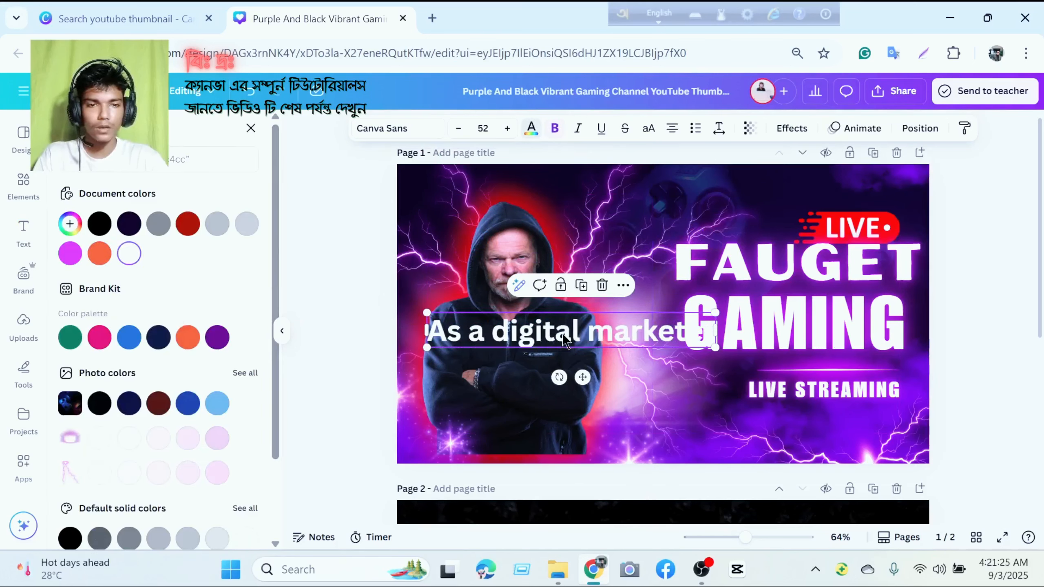
# Split the heading into two lines before "digital" and shift it slightly up and left over the man.
pyautogui.click(491, 334)
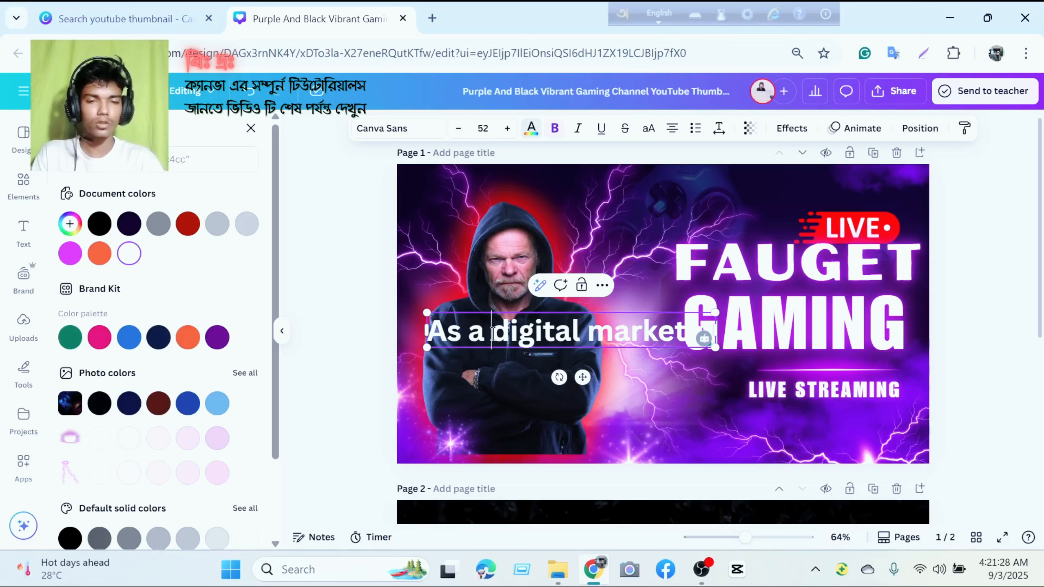
pyautogui.press('Return')
pyautogui.click(952, 301)
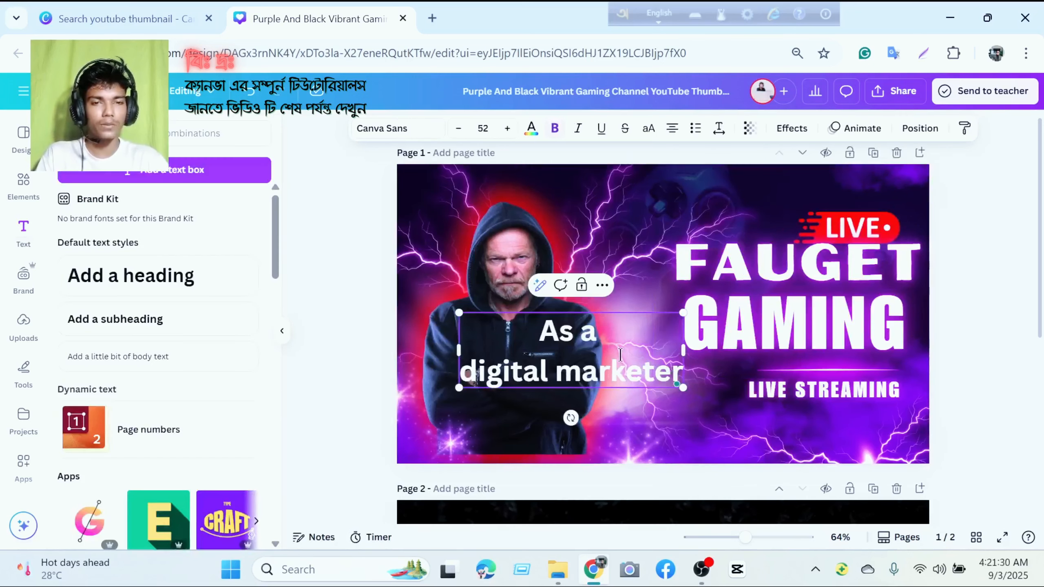
pyautogui.moveTo(618, 353); pyautogui.dragTo(585, 323)
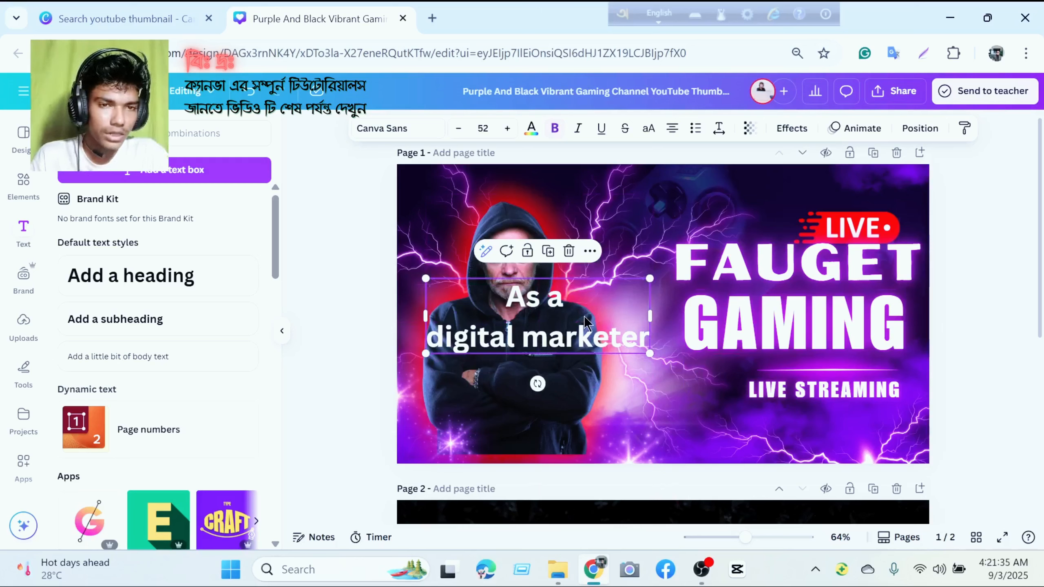
# Try letter spacing values of 86 and 125 on the two-line heading, settling on 48.
pyautogui.click(718, 129)
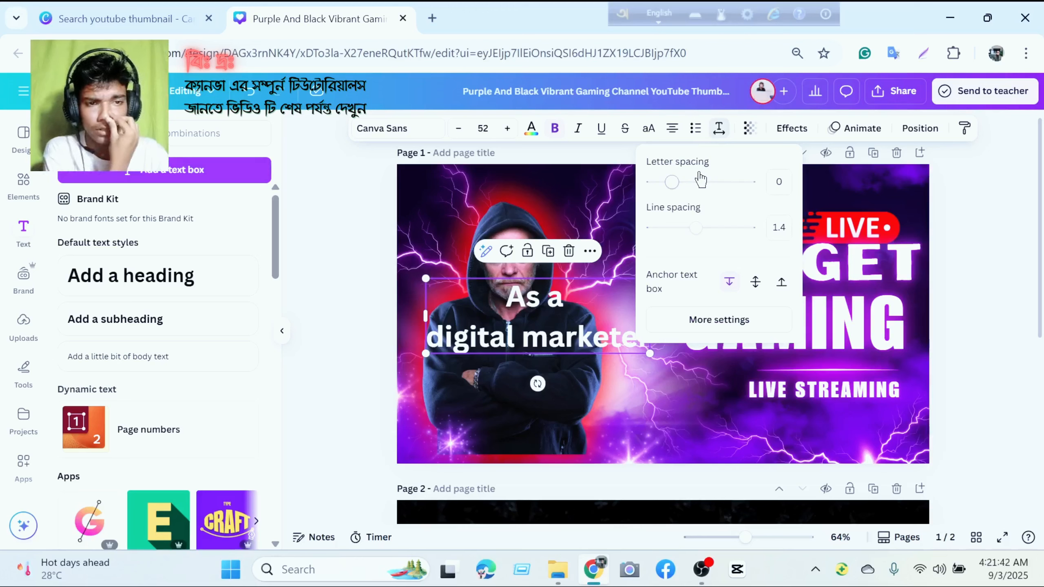
pyautogui.moveTo(674, 186)
pyautogui.mouseDown()
pyautogui.moveTo(689, 187)
pyautogui.moveTo(681, 186)
pyautogui.mouseUp()
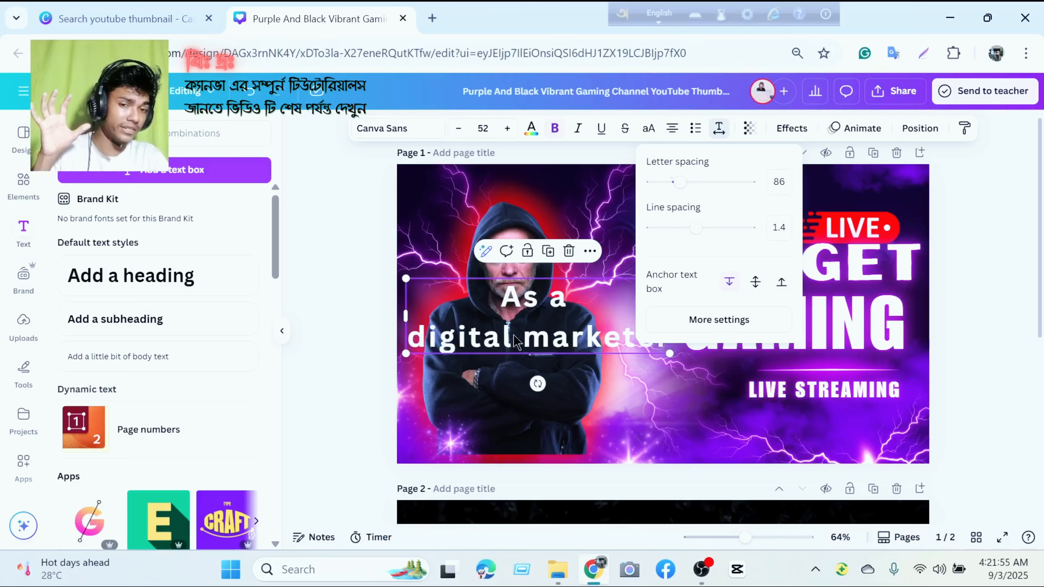
pyautogui.moveTo(680, 185); pyautogui.dragTo(684, 189)
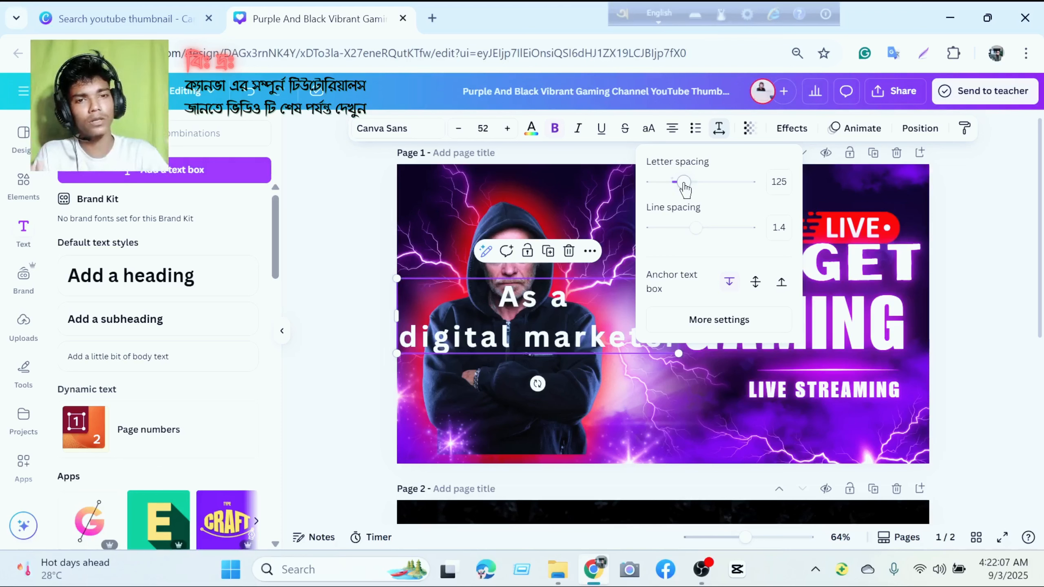
pyautogui.moveTo(684, 189); pyautogui.dragTo(682, 189)
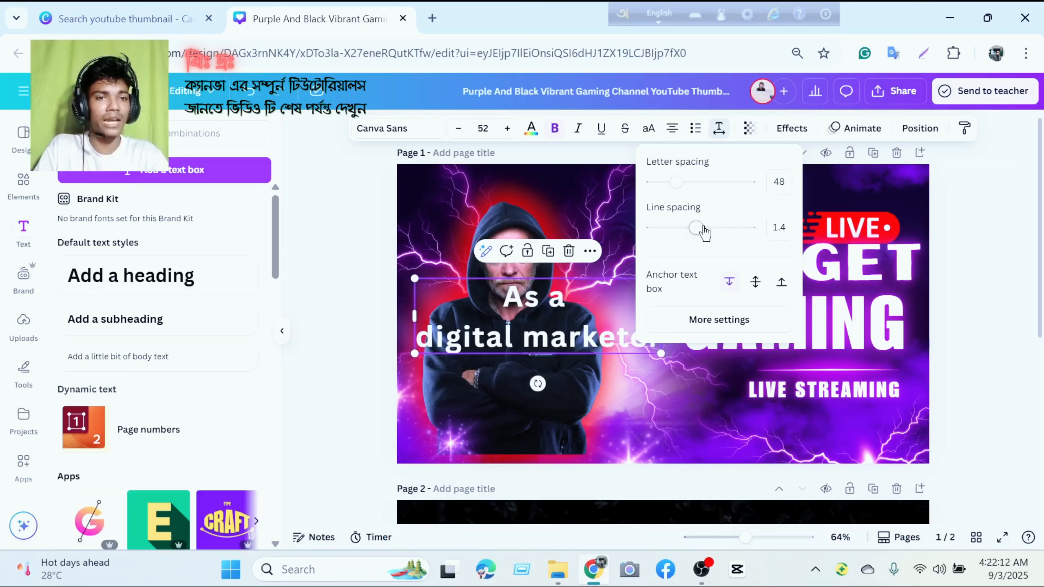
# Try line spacing values of 1.86 and 1.68 on the two-line heading, then restore the 1.4 spacing.
pyautogui.moveTo(703, 232); pyautogui.dragTo(720, 229)
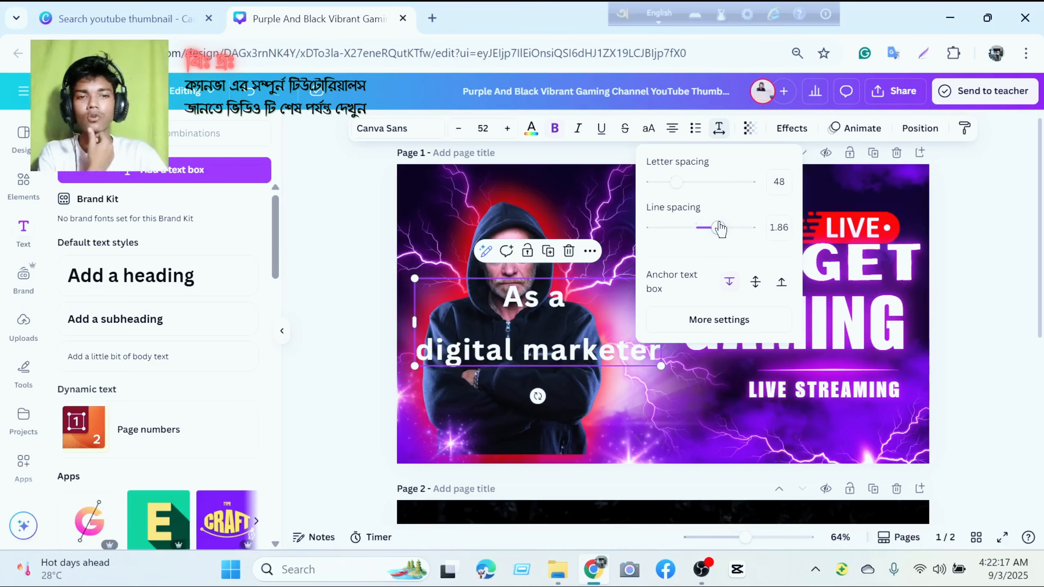
pyautogui.moveTo(720, 230)
pyautogui.mouseDown()
pyautogui.moveTo(732, 229)
pyautogui.moveTo(710, 227)
pyautogui.mouseUp()
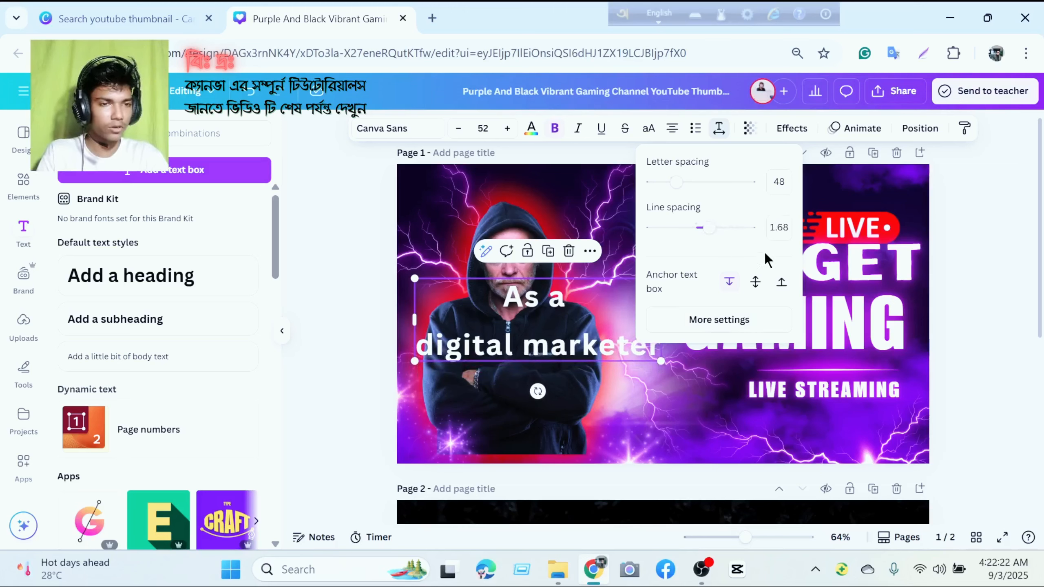
pyautogui.moveTo(709, 230); pyautogui.dragTo(698, 231)
pyautogui.click(628, 360)
pyautogui.click(644, 313)
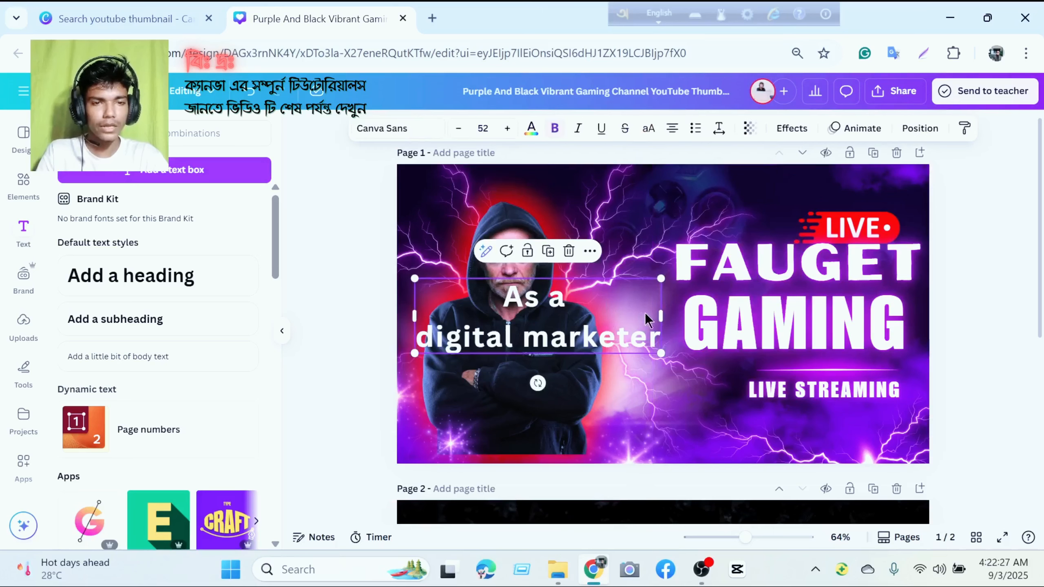
# Widen the heading's text box and remove the line break so "As a digital marketer" fits on one line.
pyautogui.moveTo(661, 314); pyautogui.dragTo(763, 311)
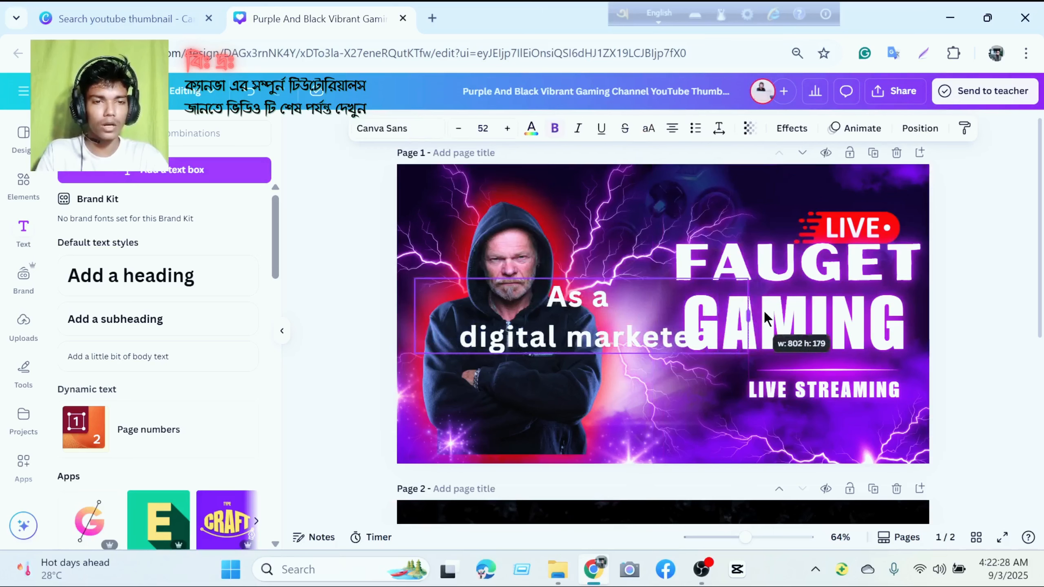
pyautogui.click(473, 341)
pyautogui.press('BackSpace')
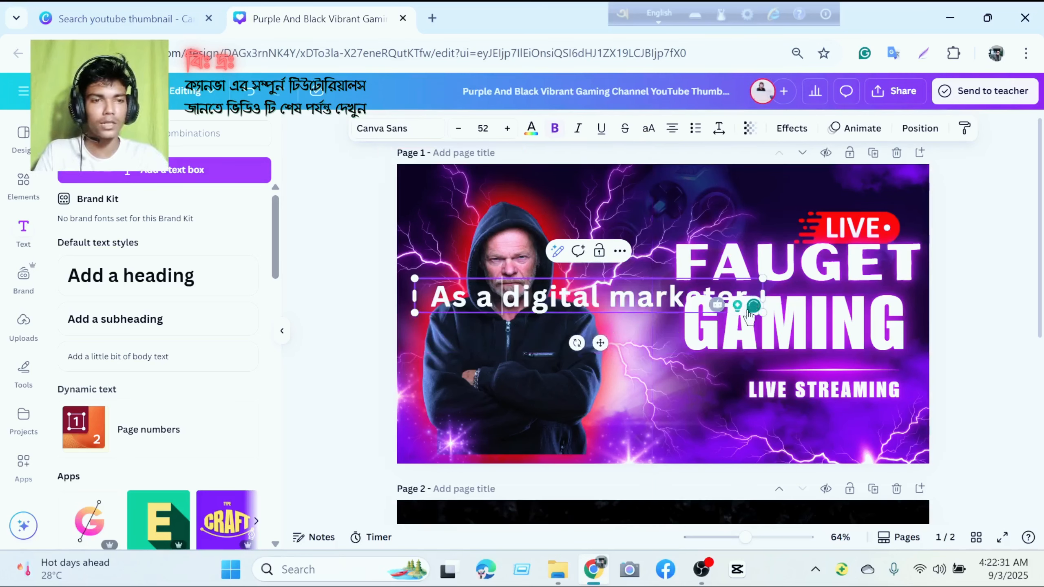
# Delete the "As a digital marketer" heading from page 1.
pyautogui.click(934, 296)
pyautogui.click(723, 300)
pyautogui.click(622, 254)
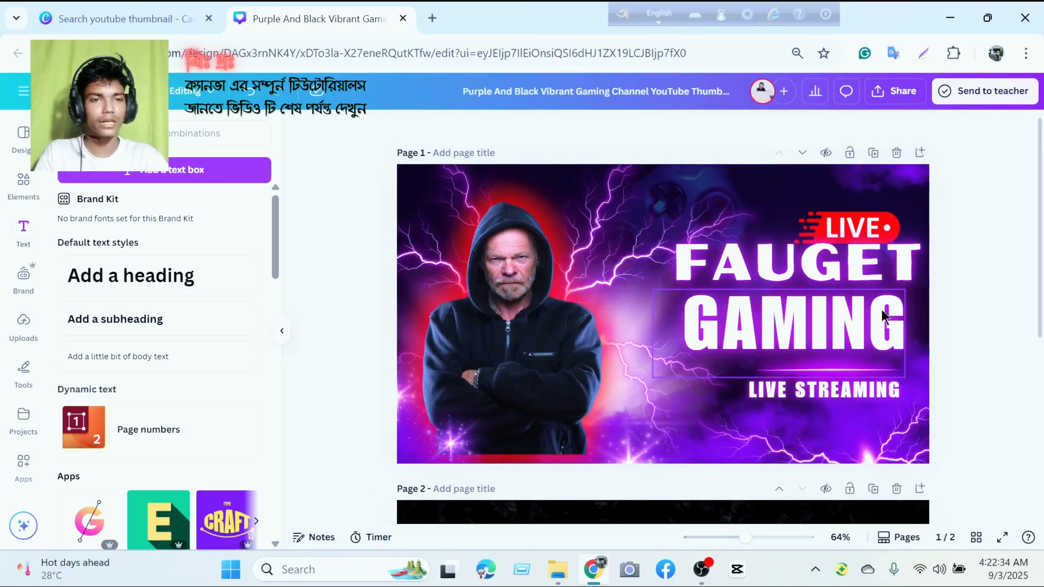
# Move the red LIVE badge slightly upward, clear of the FAUGET text, and deselect it.
pyautogui.click(858, 223)
pyautogui.moveTo(858, 222); pyautogui.dragTo(859, 208)
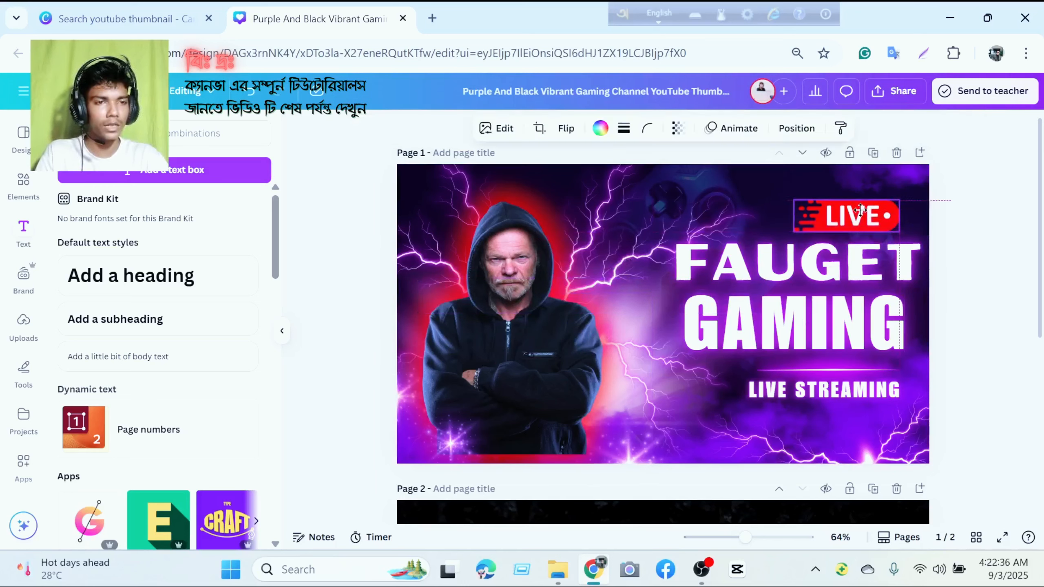
pyautogui.click(931, 276)
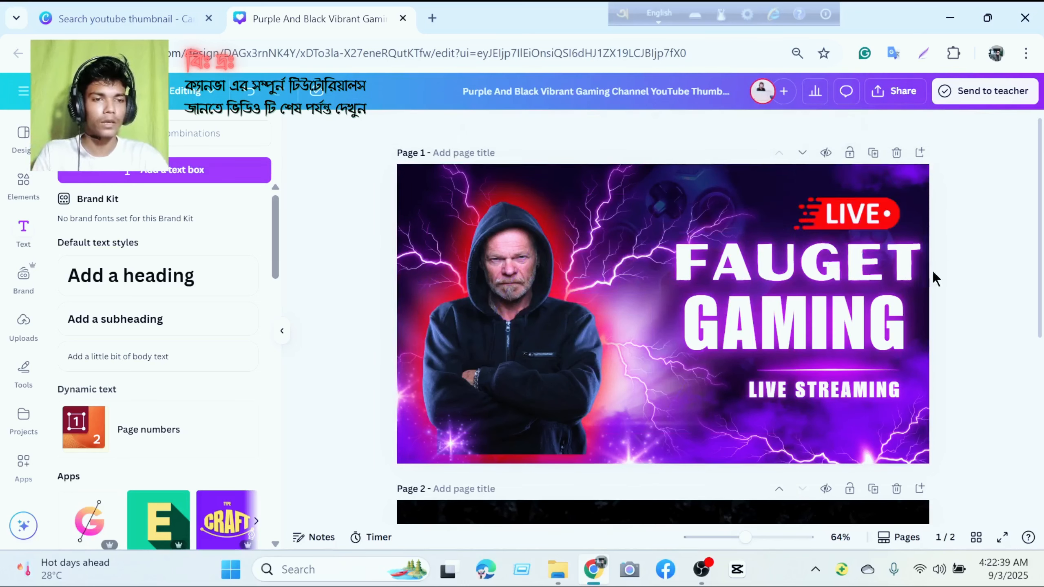
pyautogui.click(644, 303)
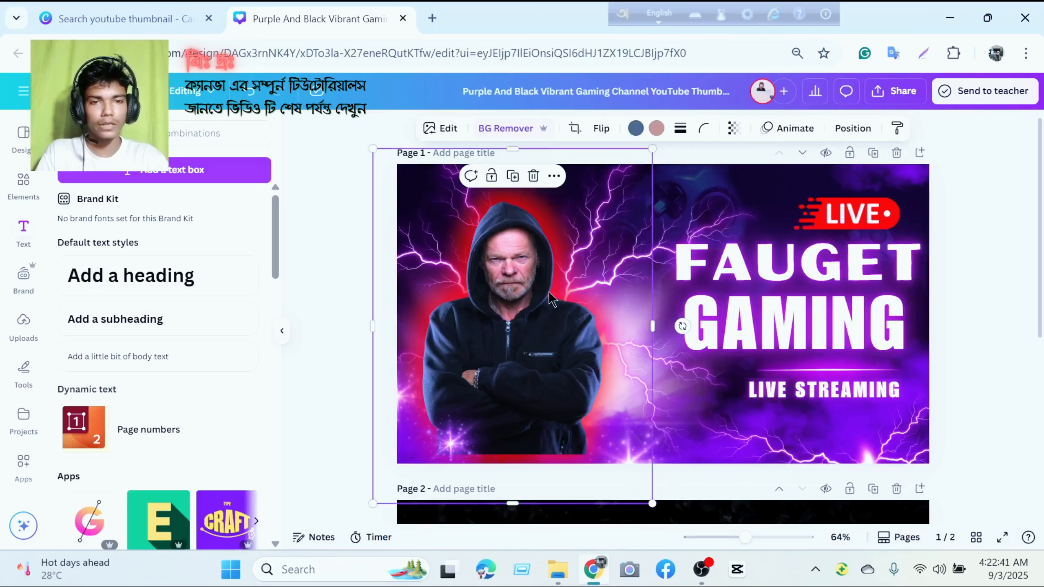
pyautogui.click(737, 254)
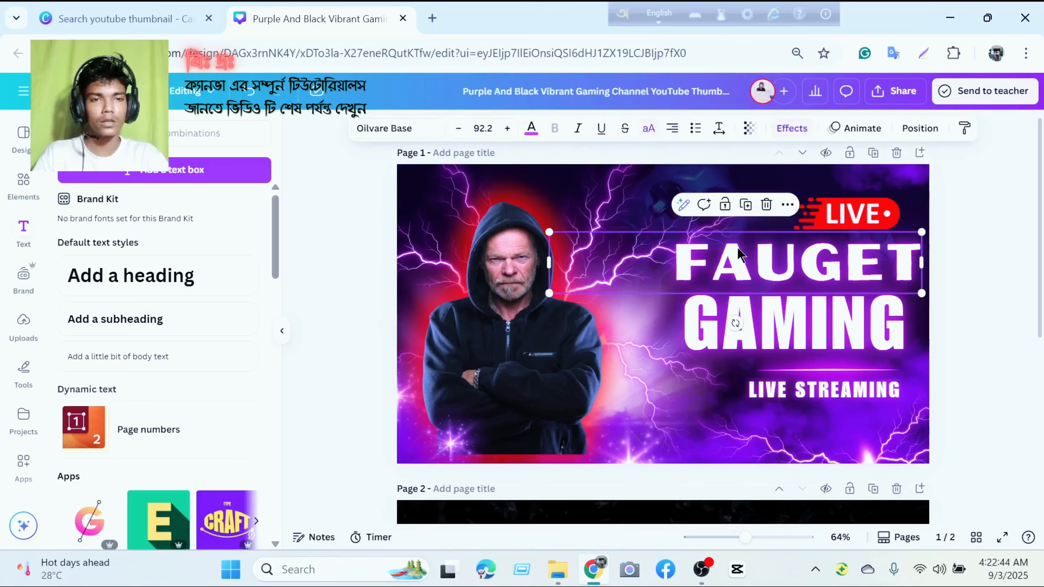
pyautogui.click(830, 392)
pyautogui.click(949, 327)
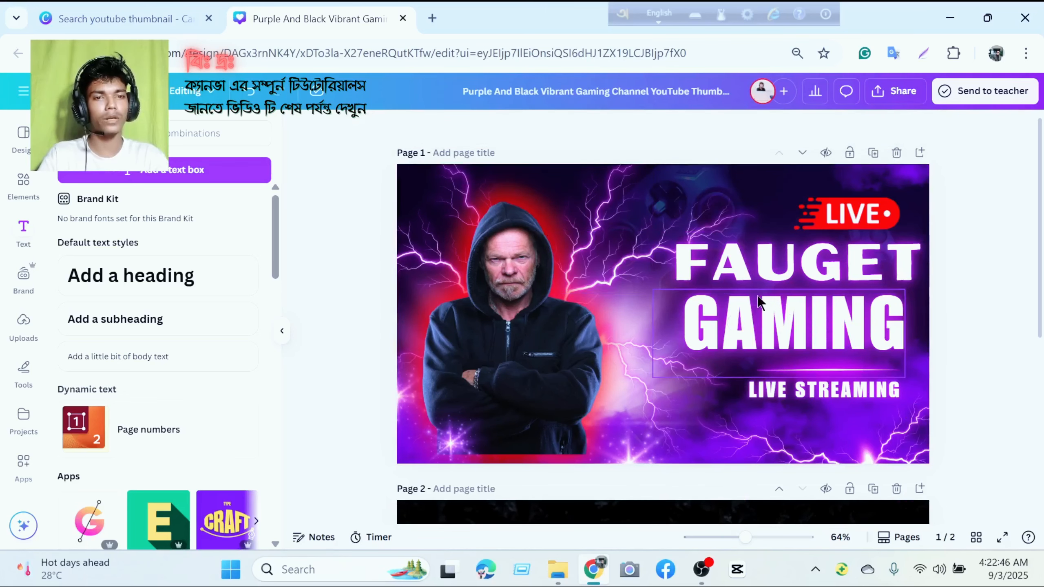
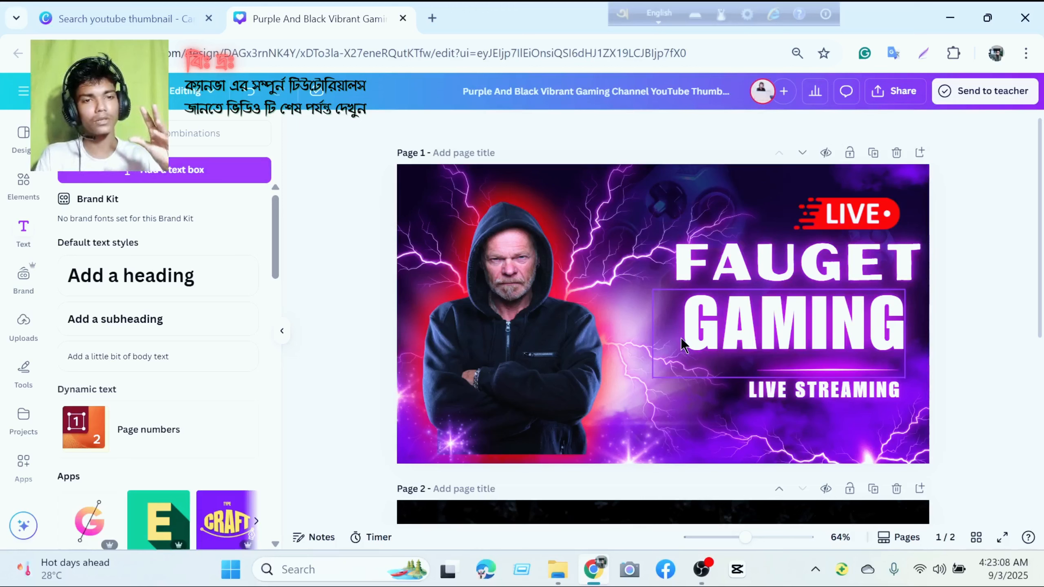
# Upload the image file "sun (9)" from the Downloads folder to the design's uploaded images.
pyautogui.click(629, 315)
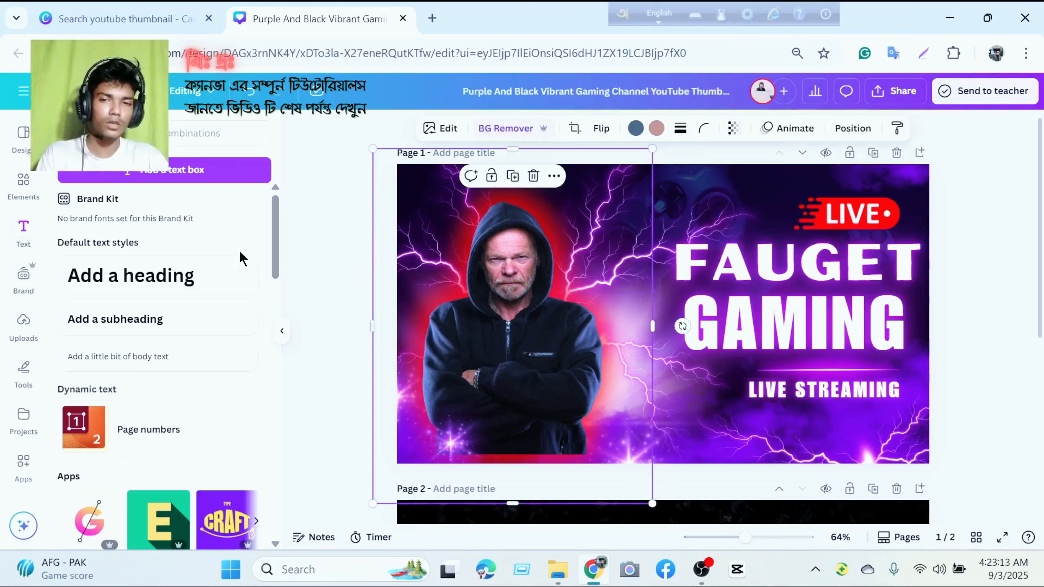
pyautogui.click(19, 329)
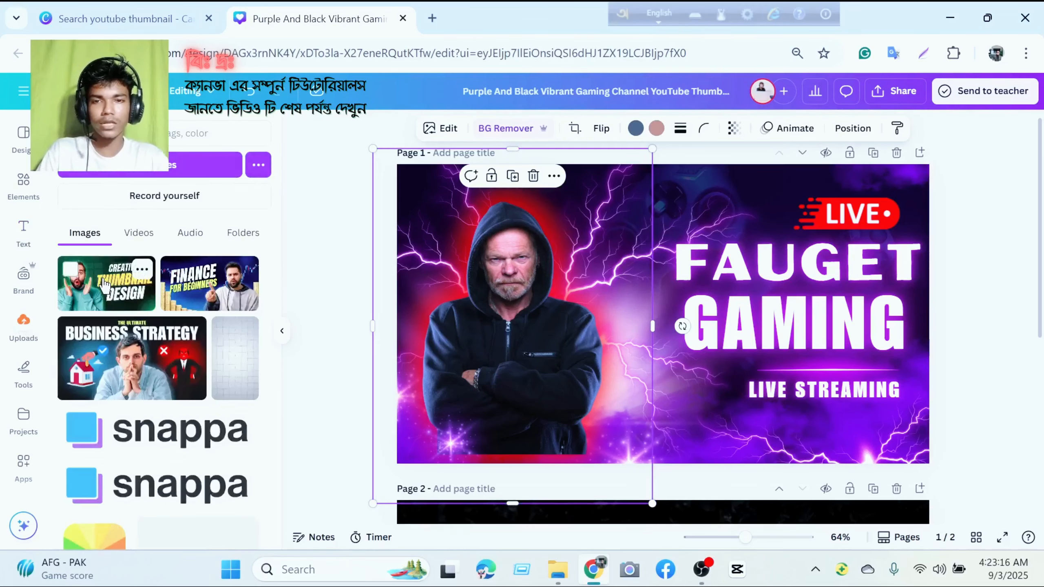
pyautogui.moveTo(135, 331)
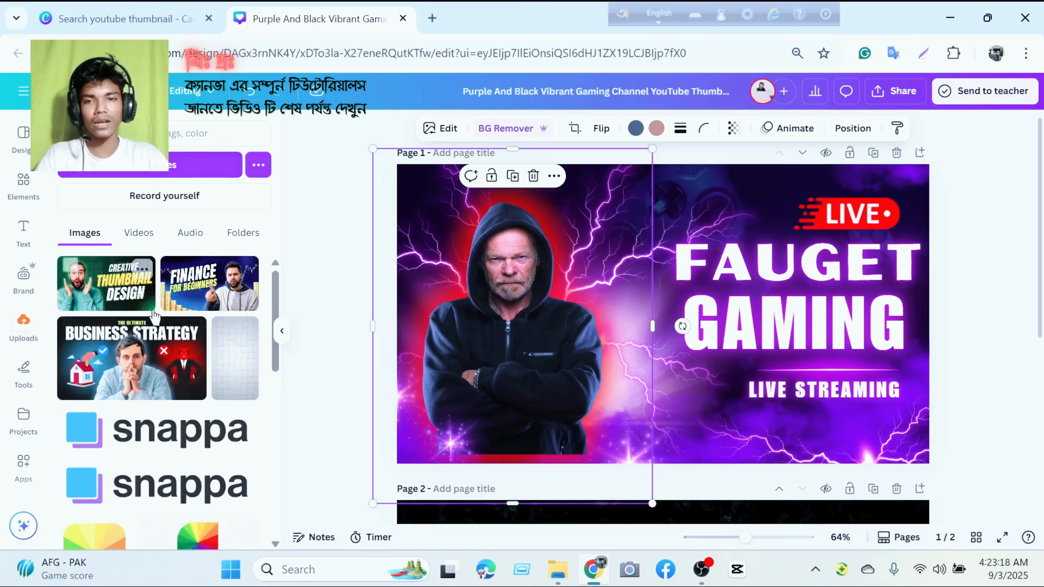
pyautogui.scroll(-4, 154, 316)
pyautogui.scroll(-4, 154, 317)
pyautogui.scroll(8, 154, 316)
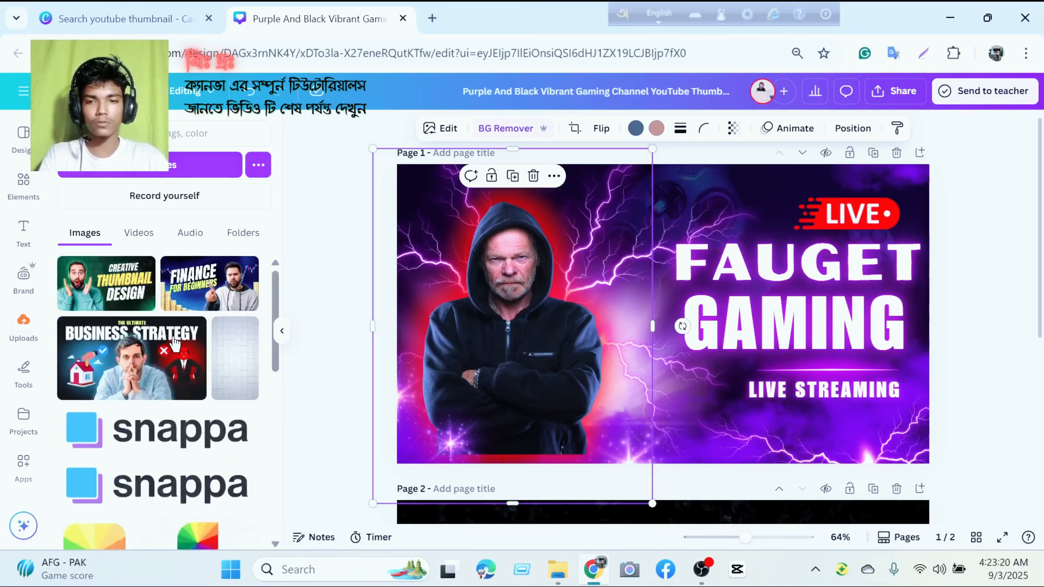
pyautogui.click(176, 165)
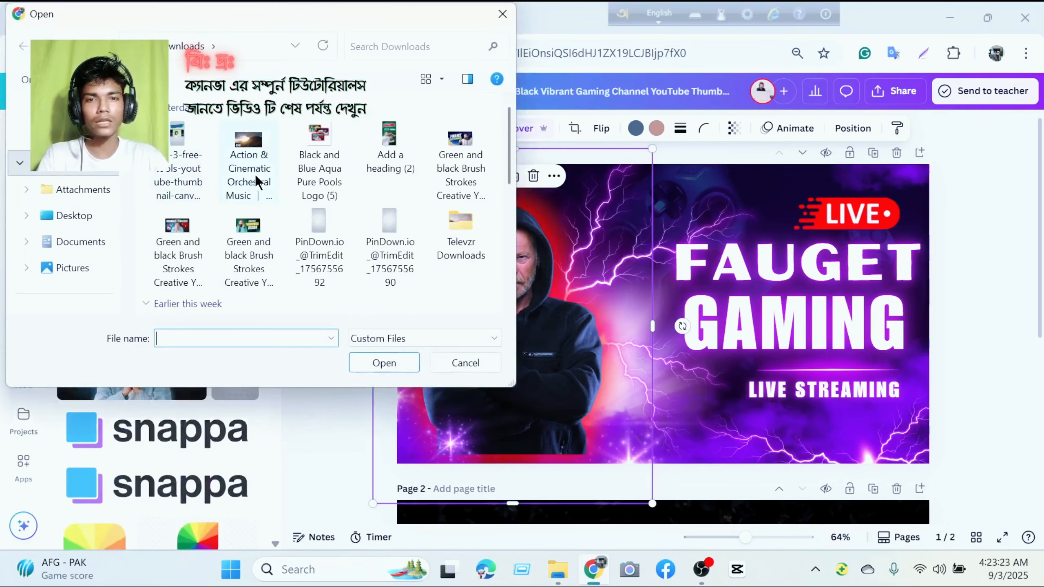
pyautogui.scroll(-3, 339, 176)
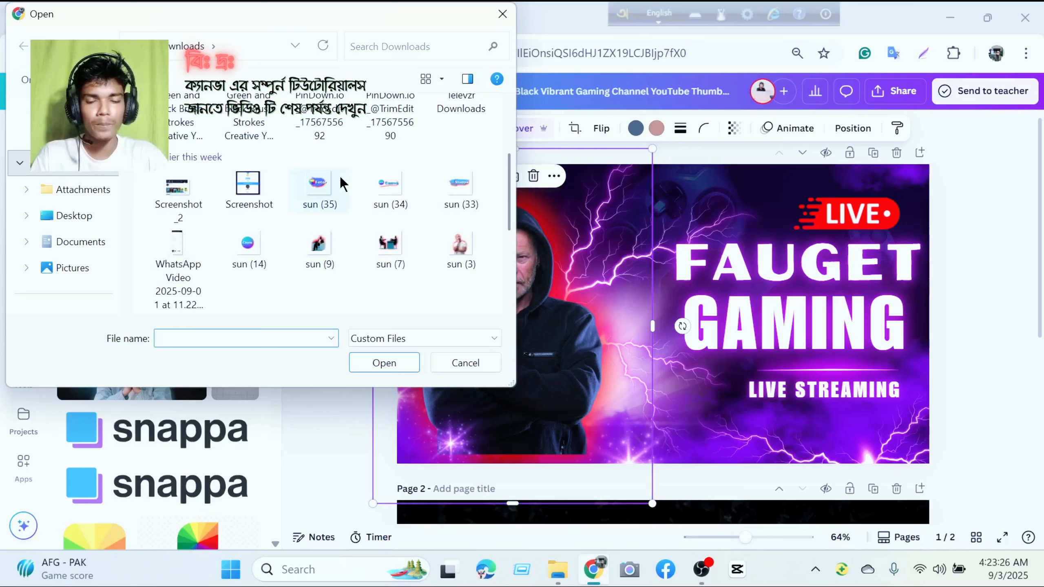
pyautogui.scroll(-5, 341, 207)
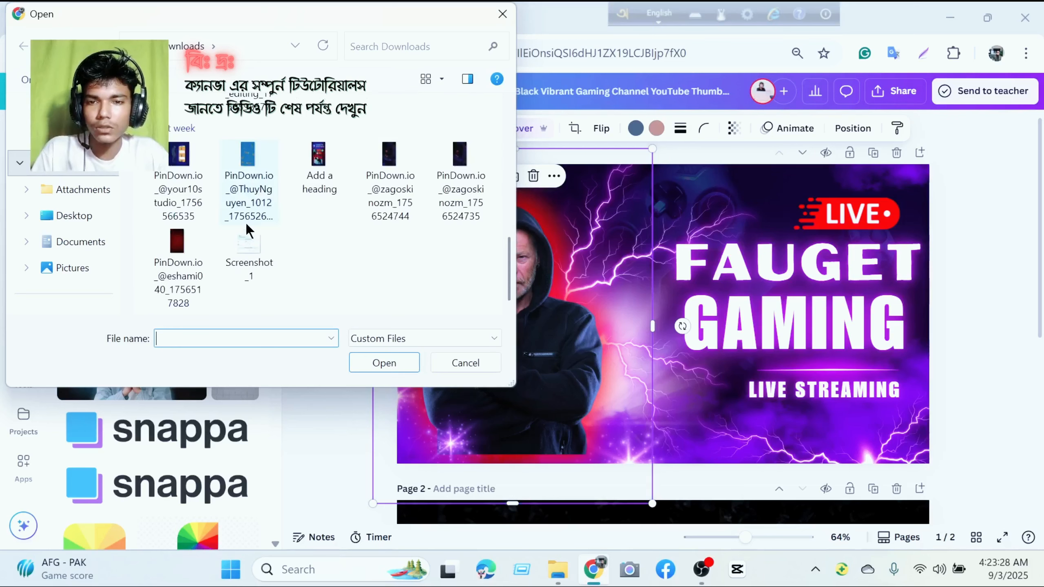
pyautogui.scroll(8, 245, 223)
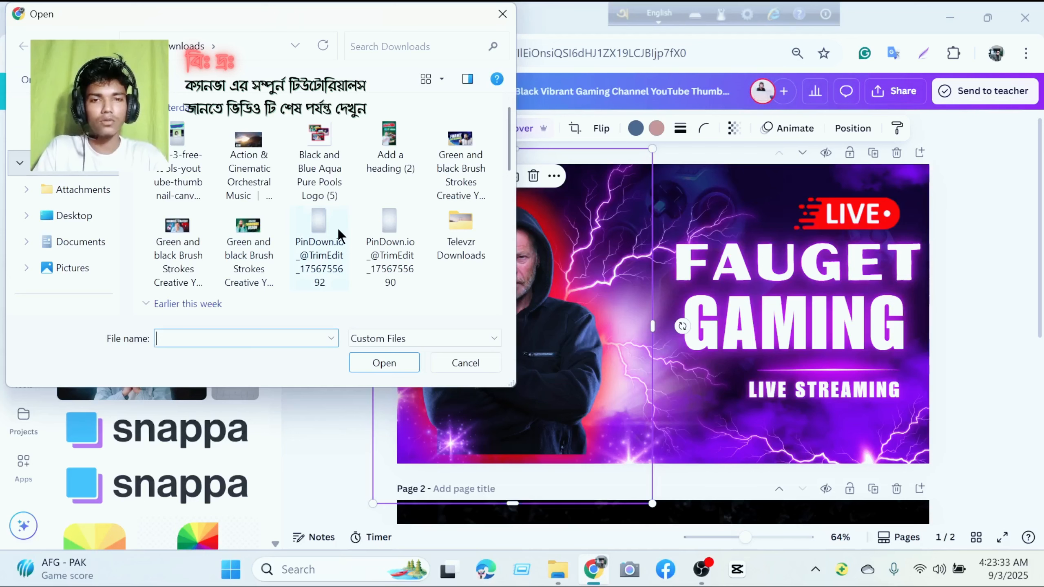
pyautogui.scroll(-3, 337, 229)
pyautogui.click(257, 249)
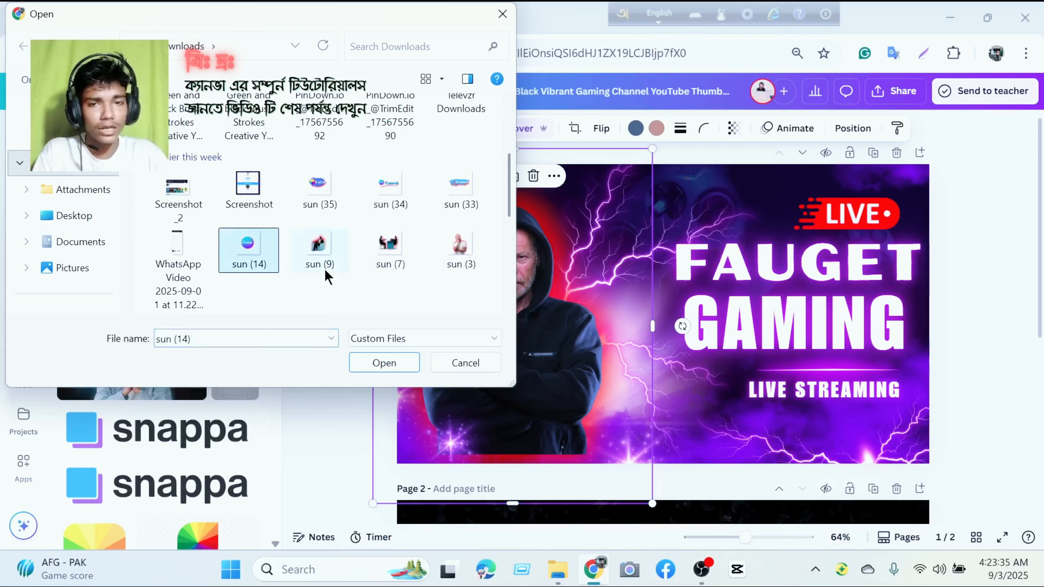
pyautogui.click(306, 257)
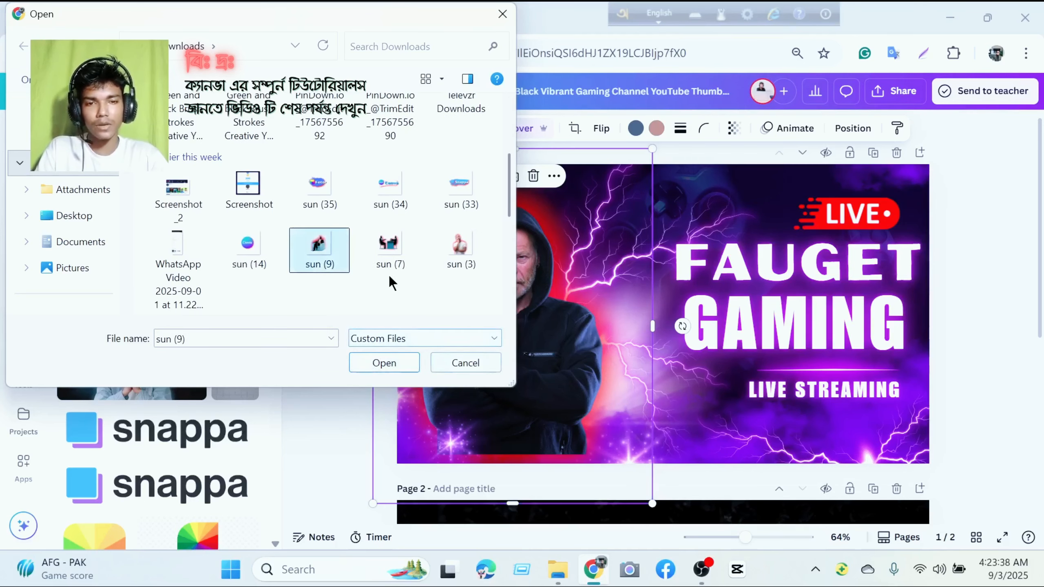
pyautogui.click(395, 363)
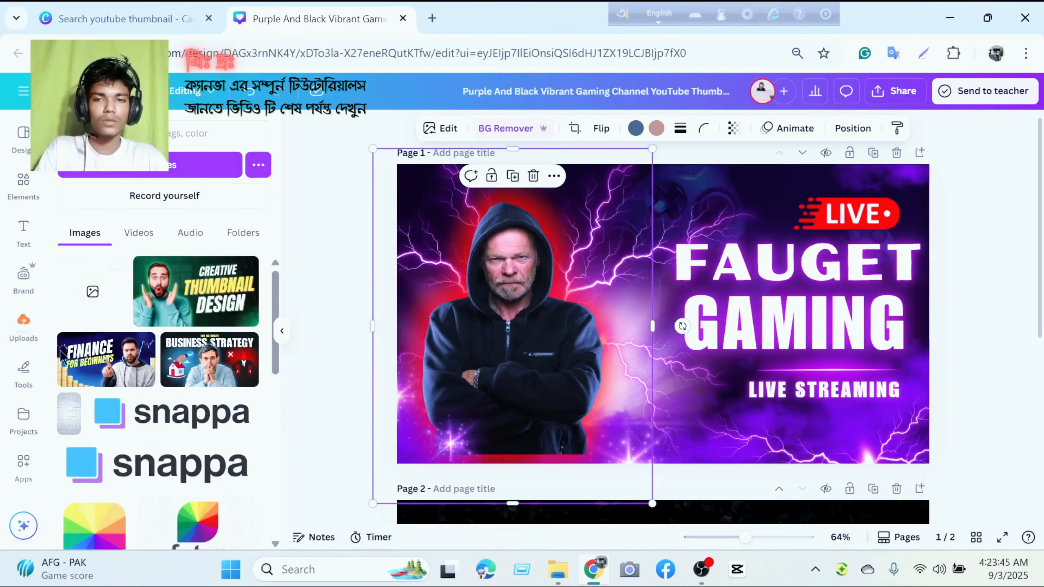
# Try the uploaded seated-figure image on page 1, shrinking it and moving it near the lower edge, and delete it.
pyautogui.click(93, 293)
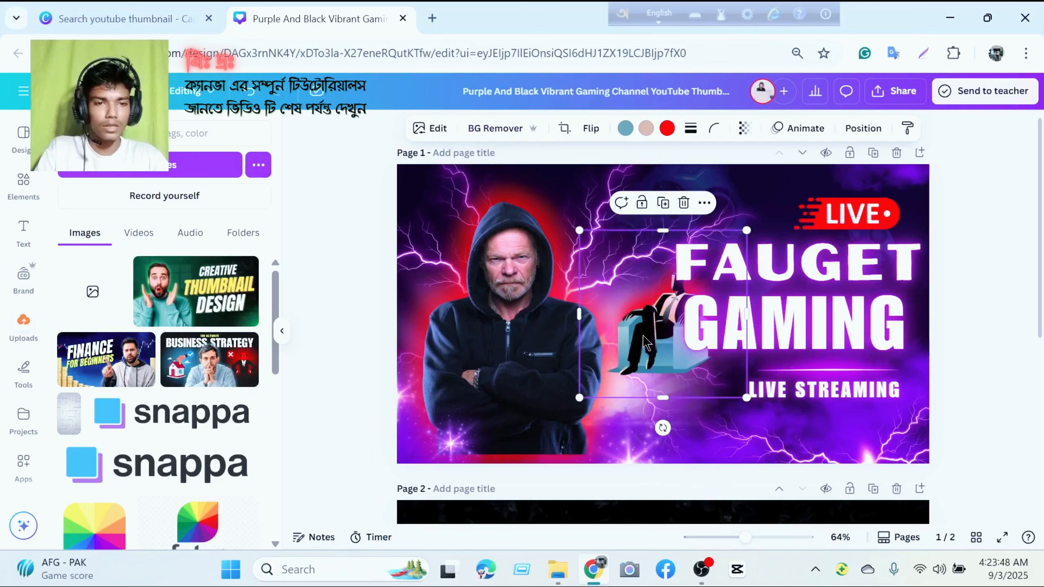
pyautogui.moveTo(652, 380); pyautogui.dragTo(641, 406)
pyautogui.moveTo(648, 350); pyautogui.dragTo(551, 355)
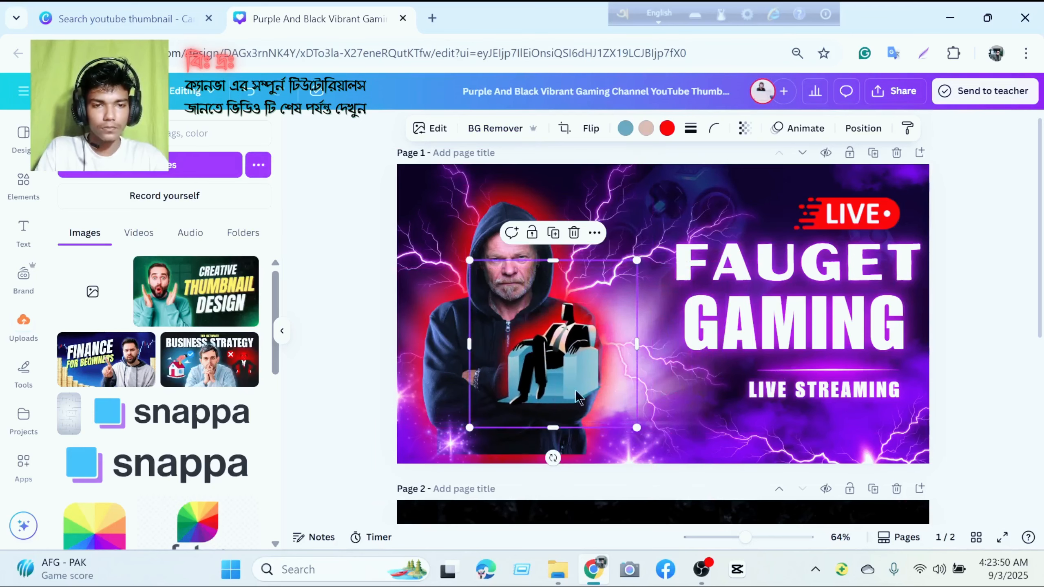
pyautogui.hotkey('ctrl', 'z')
pyautogui.moveTo(714, 475); pyautogui.dragTo(653, 415)
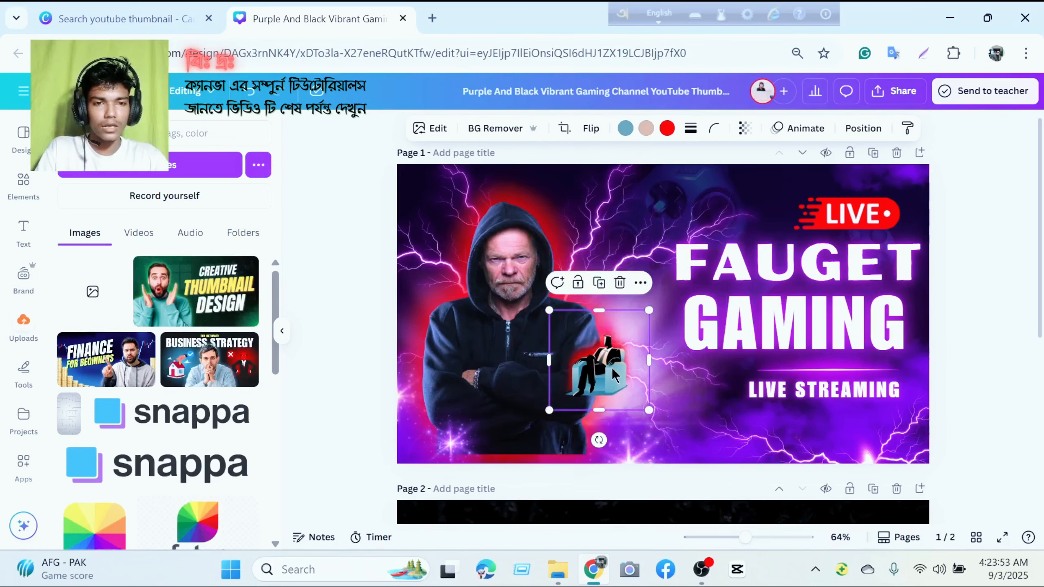
pyautogui.moveTo(617, 370); pyautogui.dragTo(659, 430)
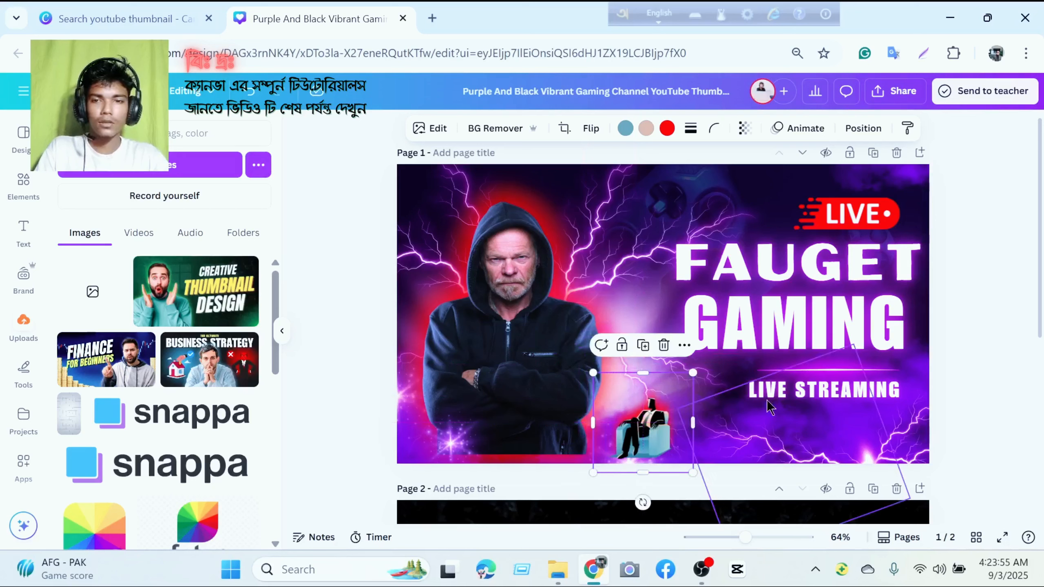
pyautogui.click(664, 345)
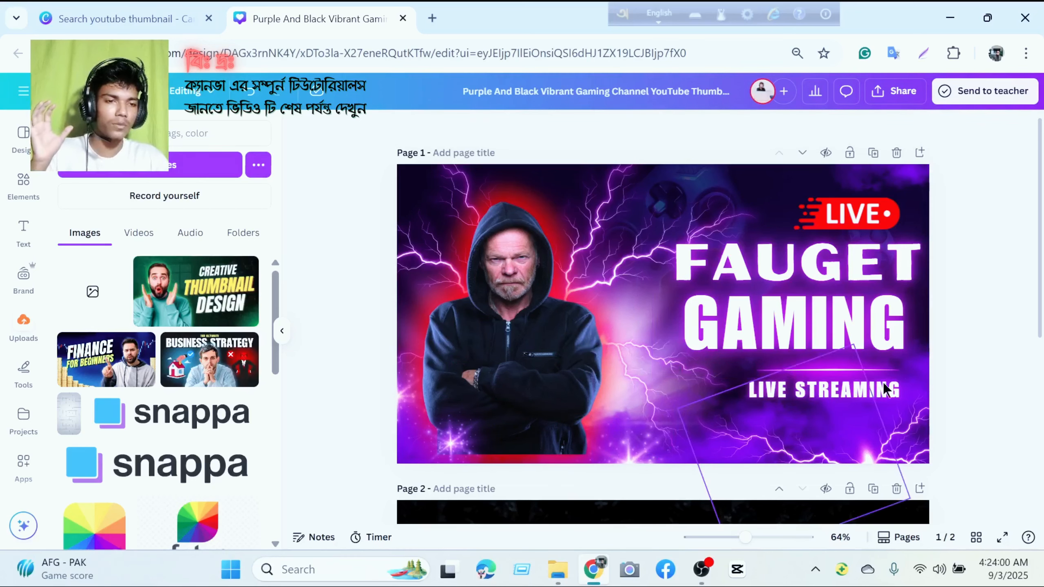
# Search the elements library for "text box".
pyautogui.click(874, 342)
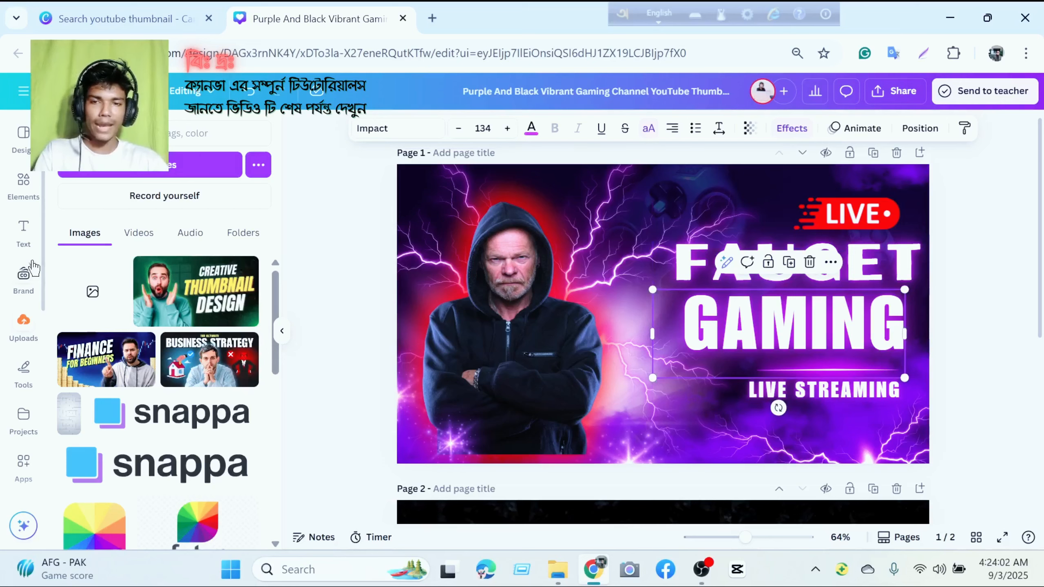
pyautogui.click(24, 181)
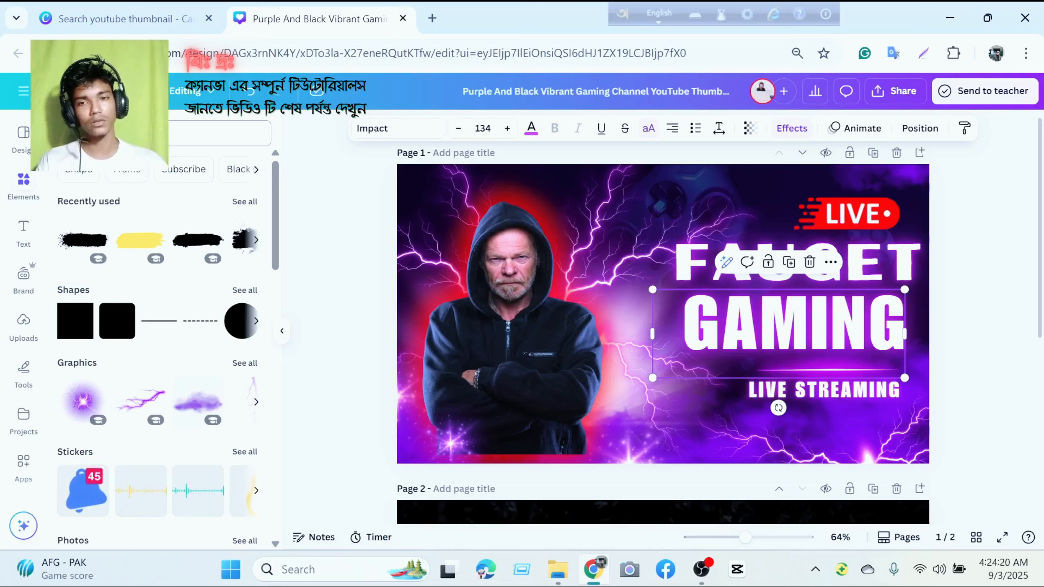
pyautogui.click(205, 132)
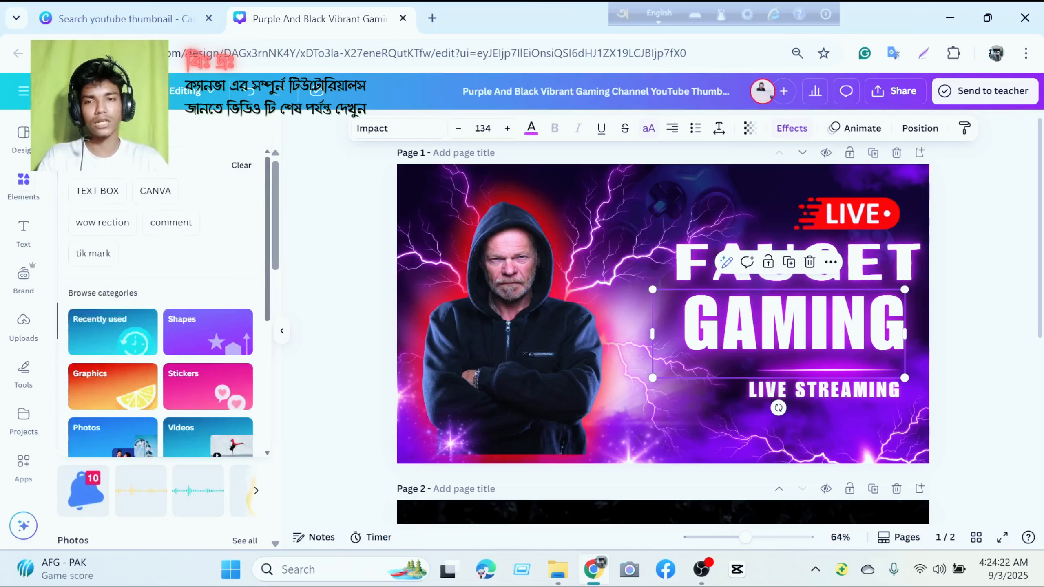
pyautogui.write('tex')
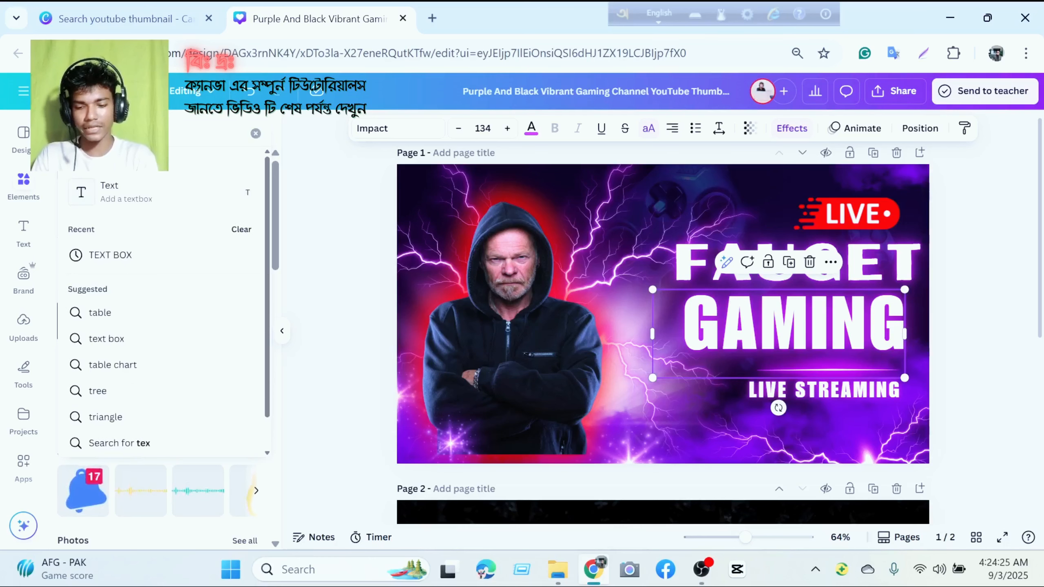
pyautogui.write('t bo')
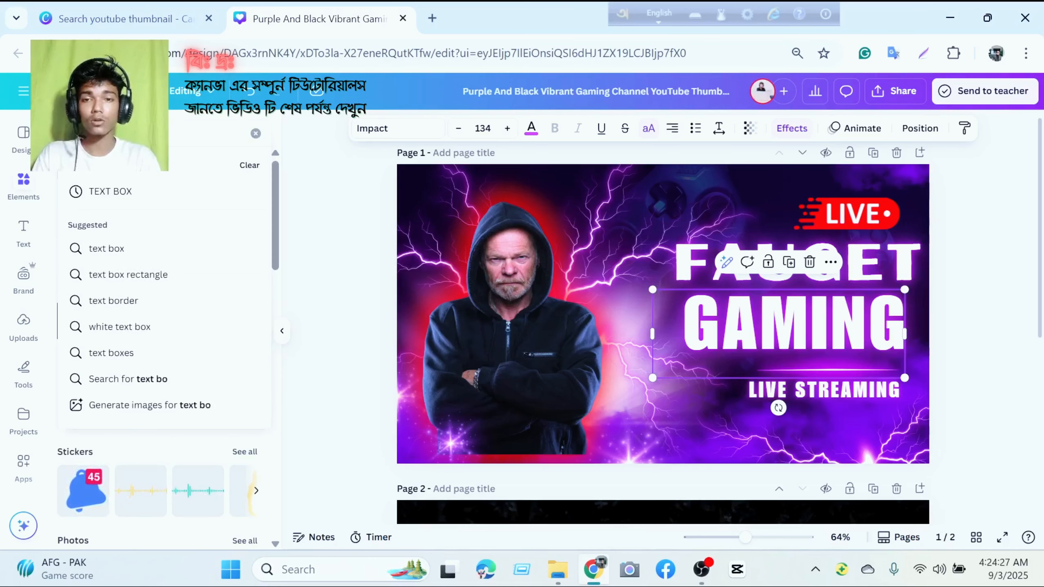
pyautogui.write('x')
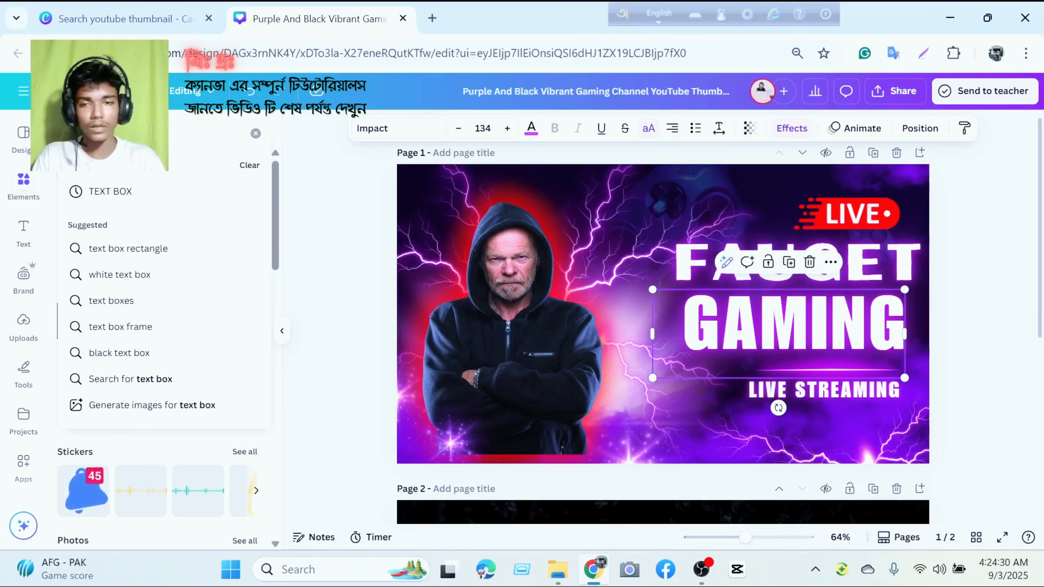
pyautogui.press('Return')
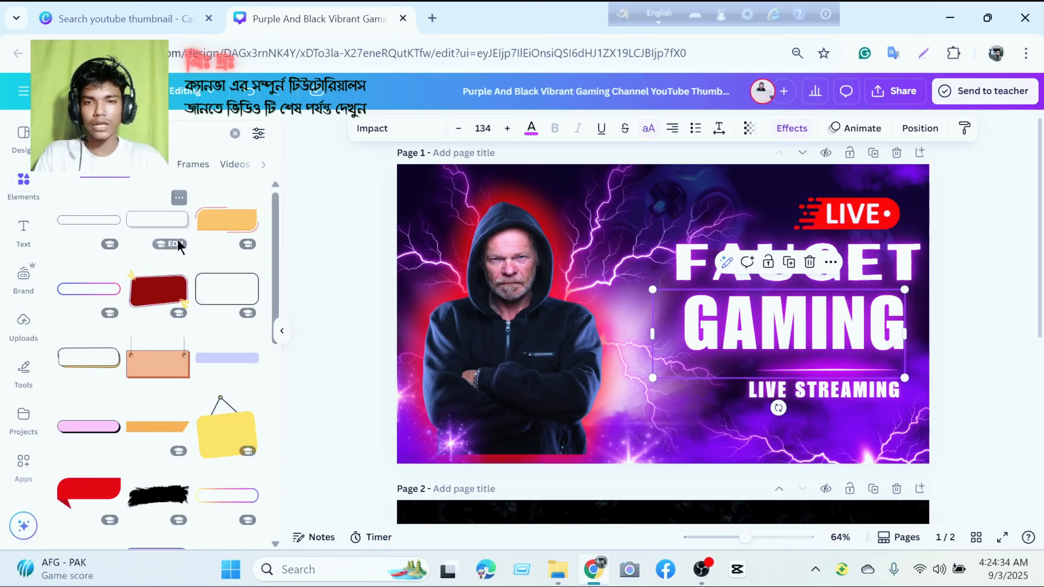
# Try a black brush stroke on page 1, show all its recommended variants, and delete the stroke.
pyautogui.scroll(-5, 212, 410)
pyautogui.scroll(5, 212, 410)
pyautogui.click(159, 331)
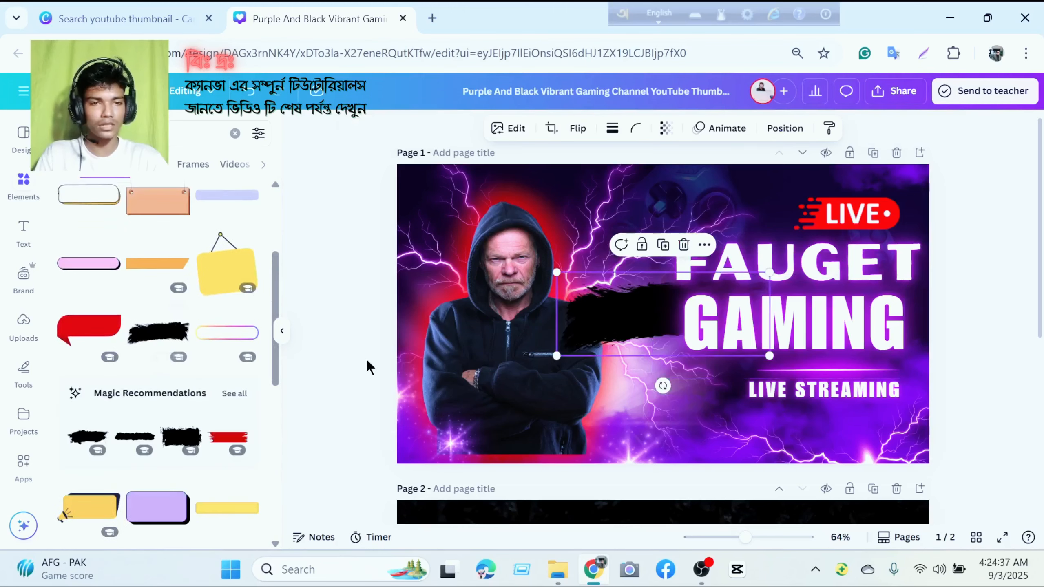
pyautogui.click(233, 394)
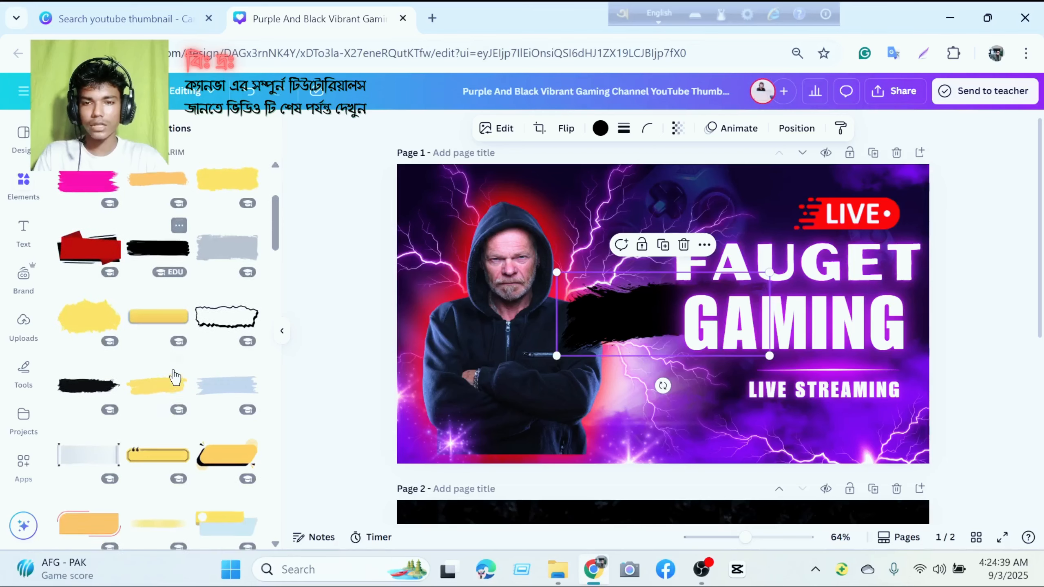
pyautogui.click(682, 249)
# Add the straight-edged black brush stroke to page 1, enlarge it and place it across the man's face and the FAUGET text.
pyautogui.scroll(-4, 123, 370)
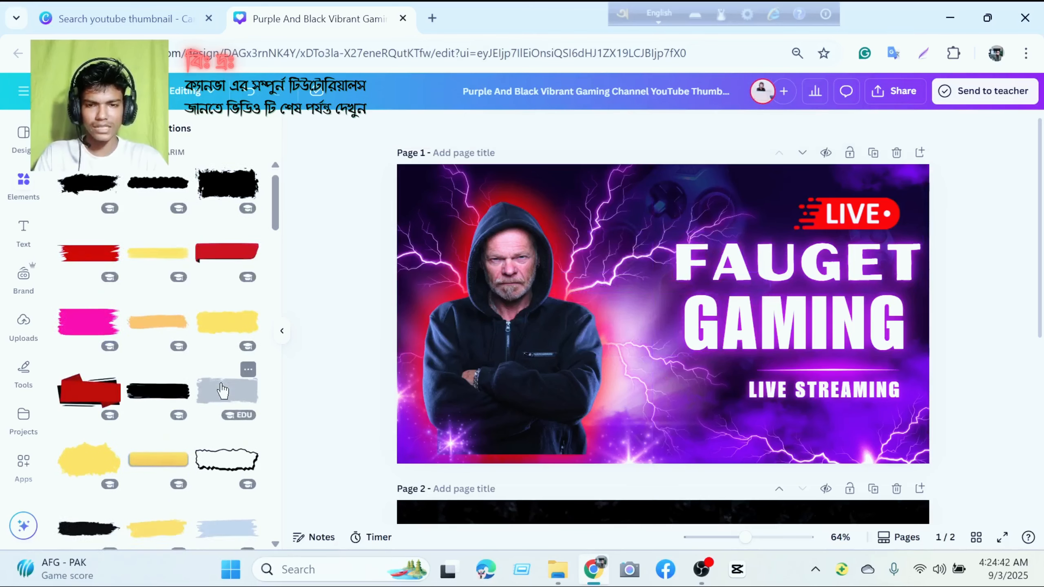
pyautogui.click(86, 385)
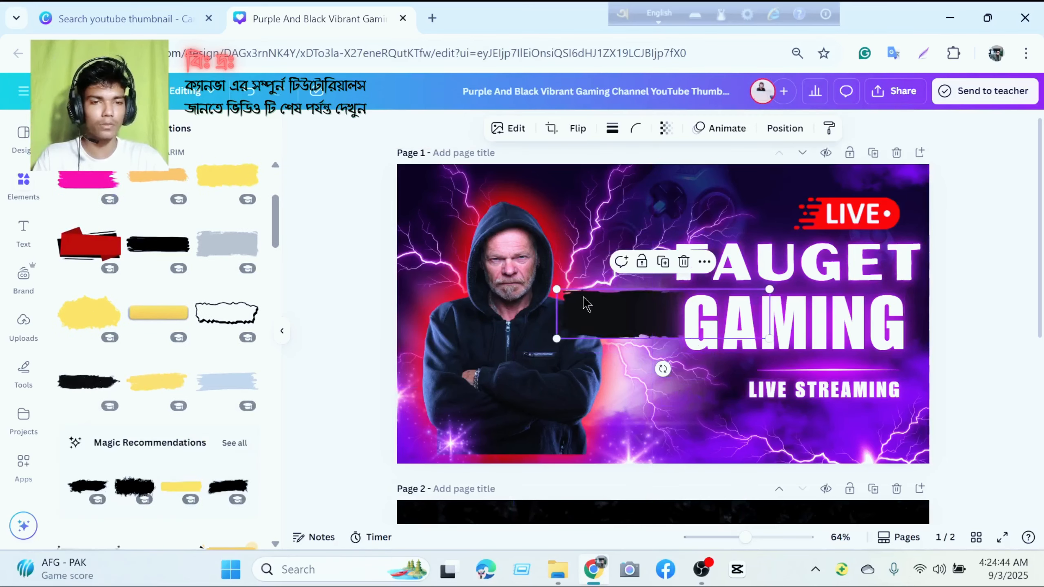
pyautogui.moveTo(551, 284); pyautogui.dragTo(447, 225)
pyautogui.moveTo(611, 282); pyautogui.dragTo(625, 236)
# Try the palette's orange on the brush stroke, and recolour it with the pale yellow default solid color.
pyautogui.click(600, 129)
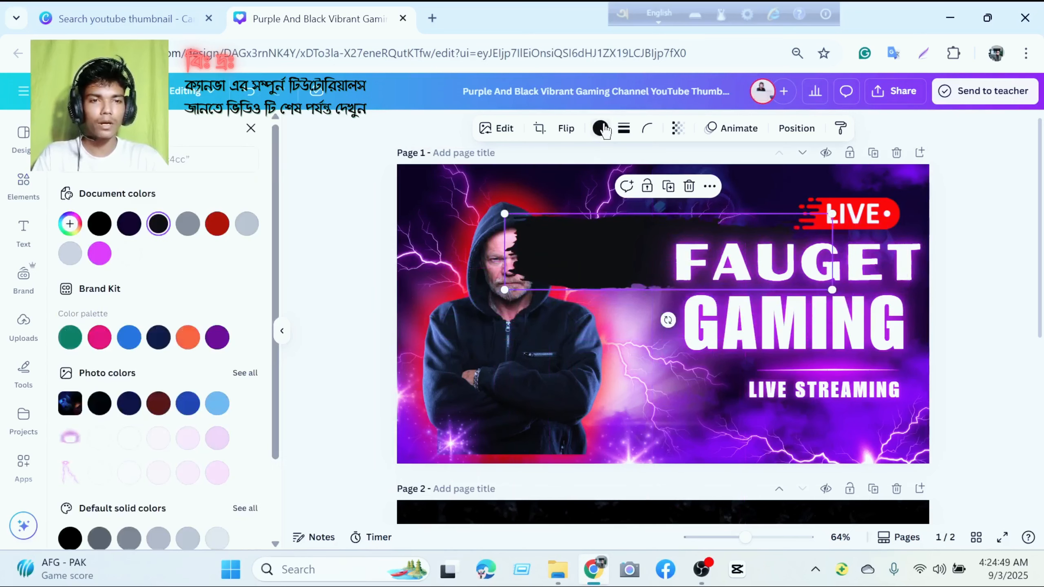
pyautogui.click(188, 338)
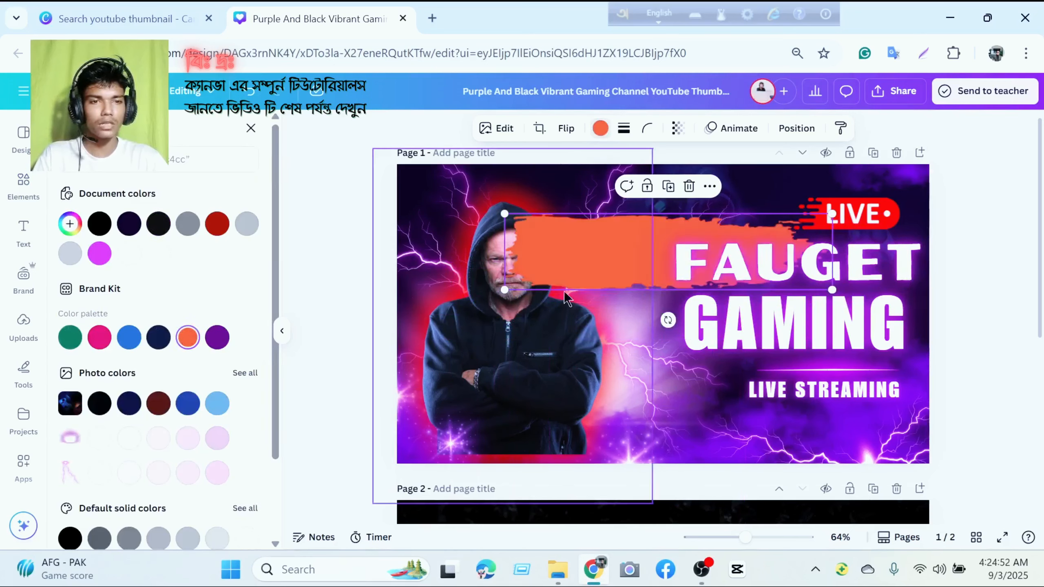
pyautogui.scroll(-3, 150, 391)
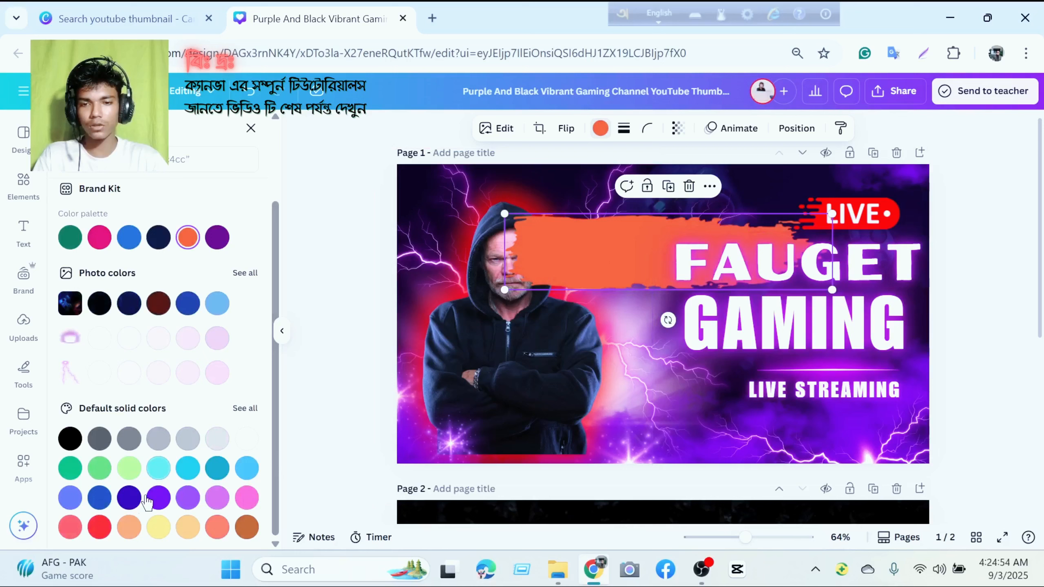
pyautogui.click(158, 527)
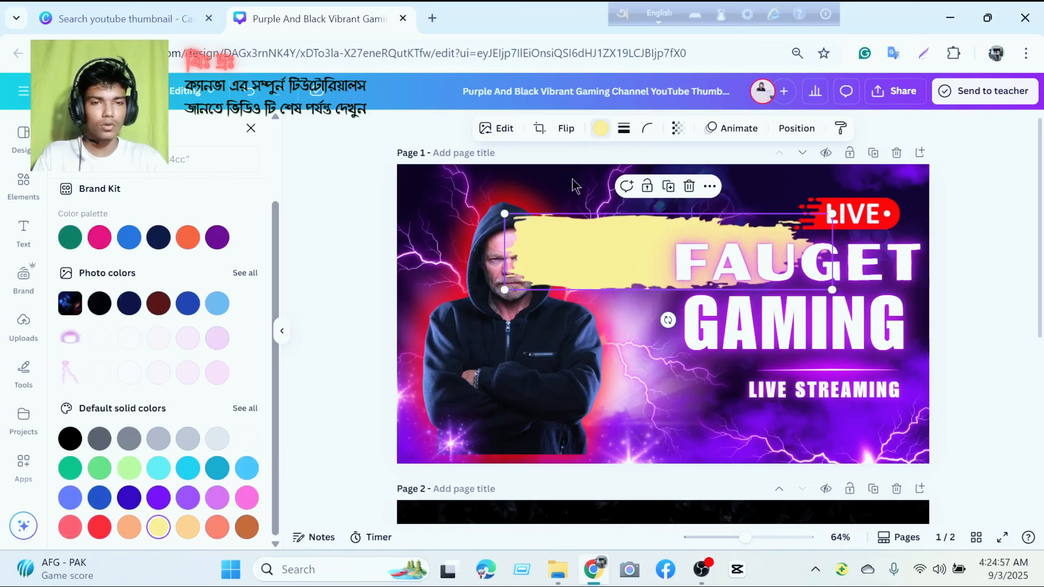
# Apply a Glow shadow to the yellow brush stroke with size 91 and intensity 84.
pyautogui.click(500, 129)
pyautogui.scroll(-5, 150, 378)
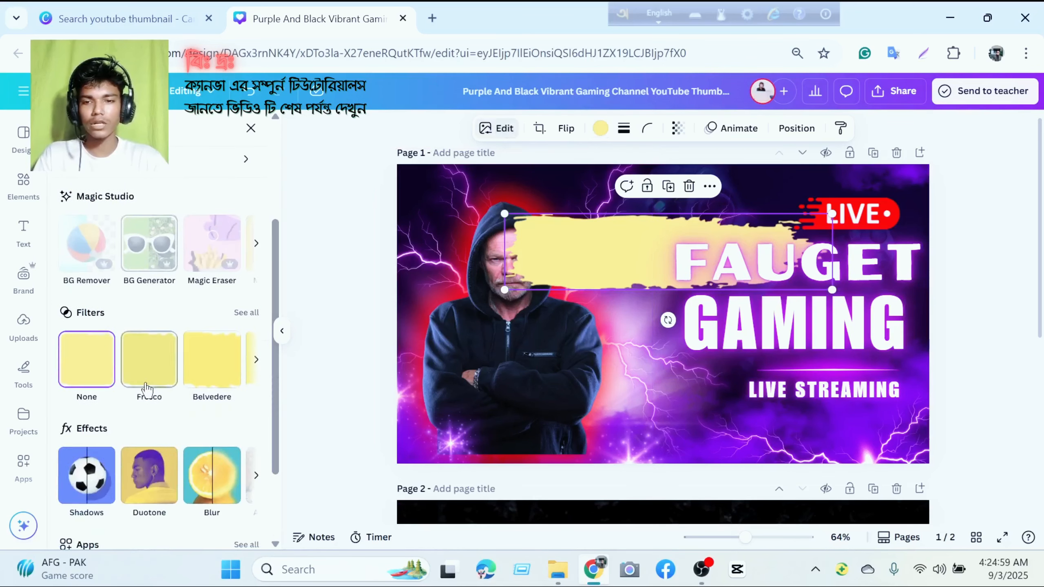
pyautogui.click(84, 477)
pyautogui.click(91, 278)
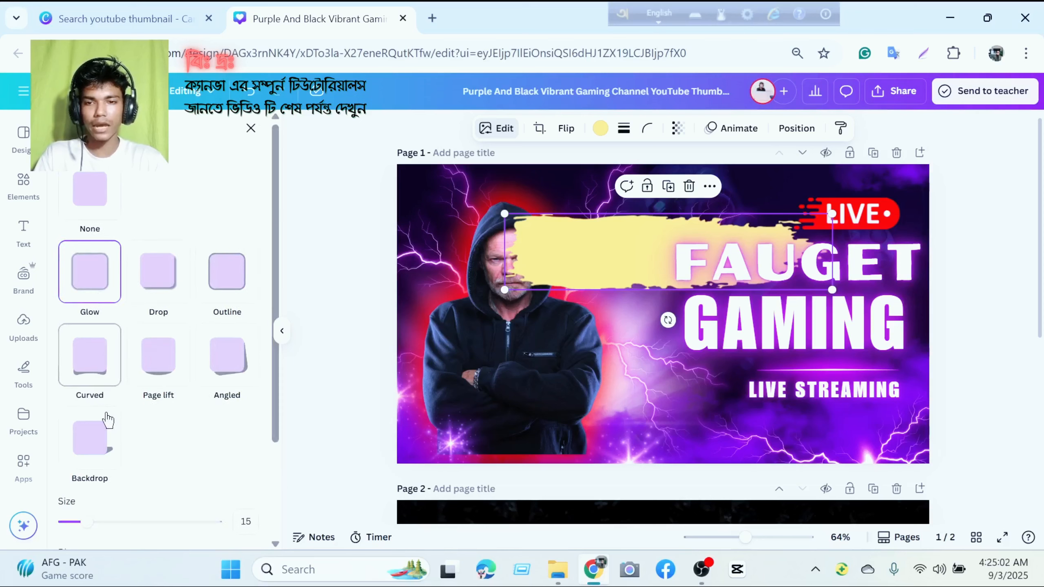
pyautogui.scroll(-3, 93, 391)
pyautogui.moveTo(93, 397); pyautogui.dragTo(204, 390)
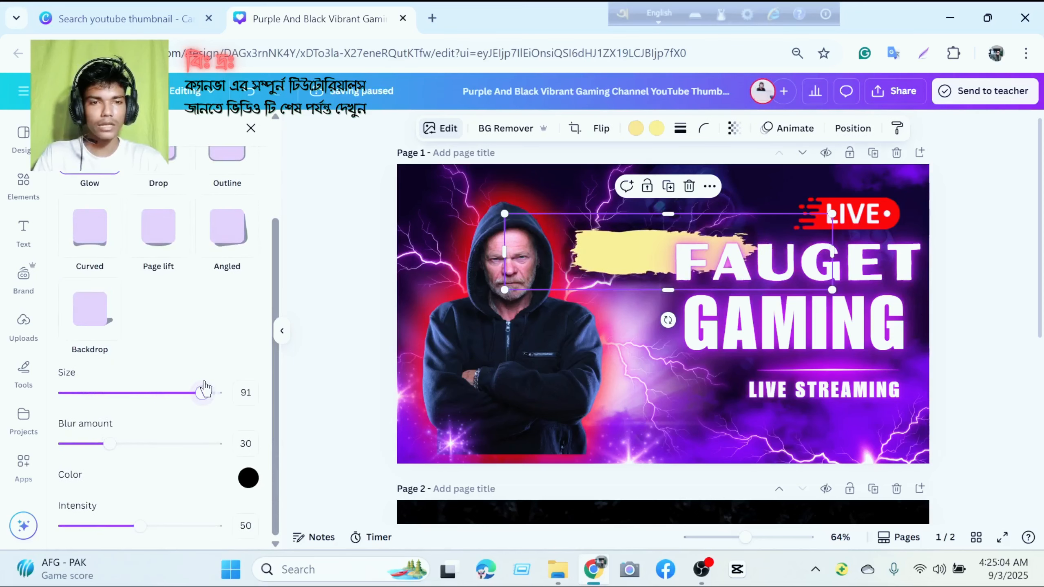
pyautogui.moveTo(144, 525); pyautogui.dragTo(191, 526)
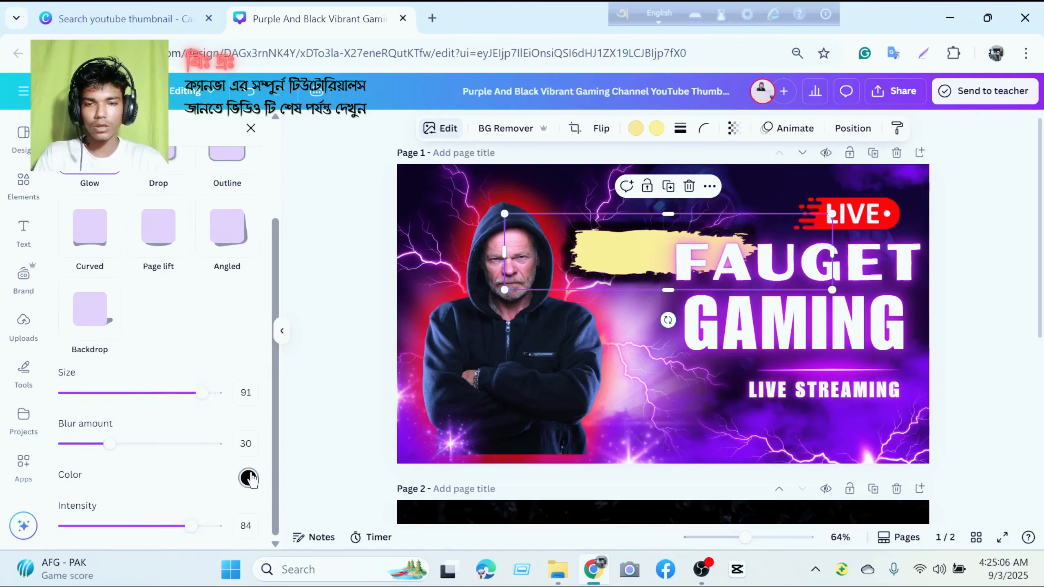
# Change the brush stroke's glow color to dark red and set its blur amount to 70.
pyautogui.click(248, 478)
pyautogui.moveTo(255, 396); pyautogui.dragTo(459, 373)
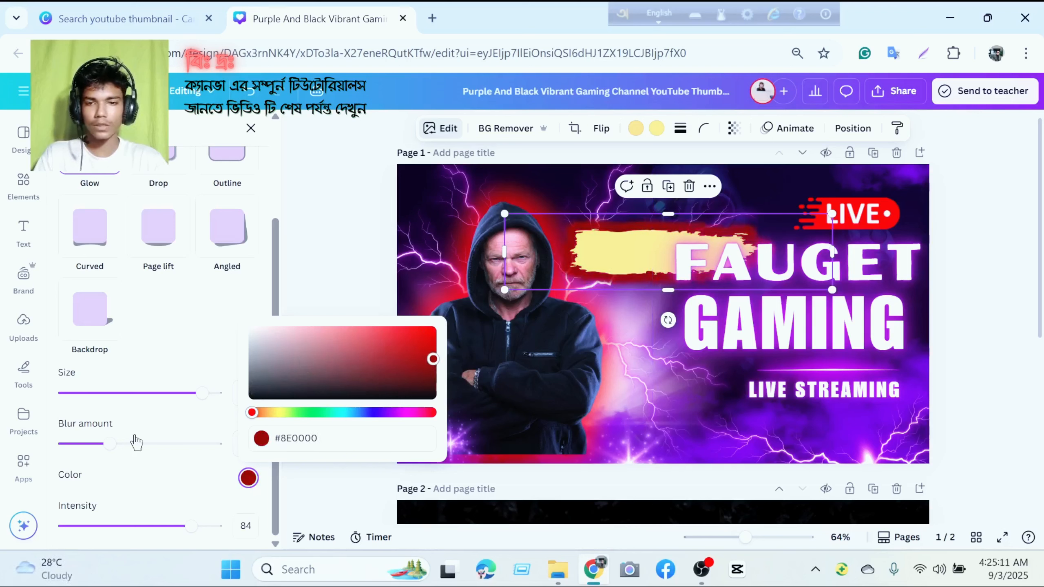
pyautogui.moveTo(136, 443); pyautogui.dragTo(170, 443)
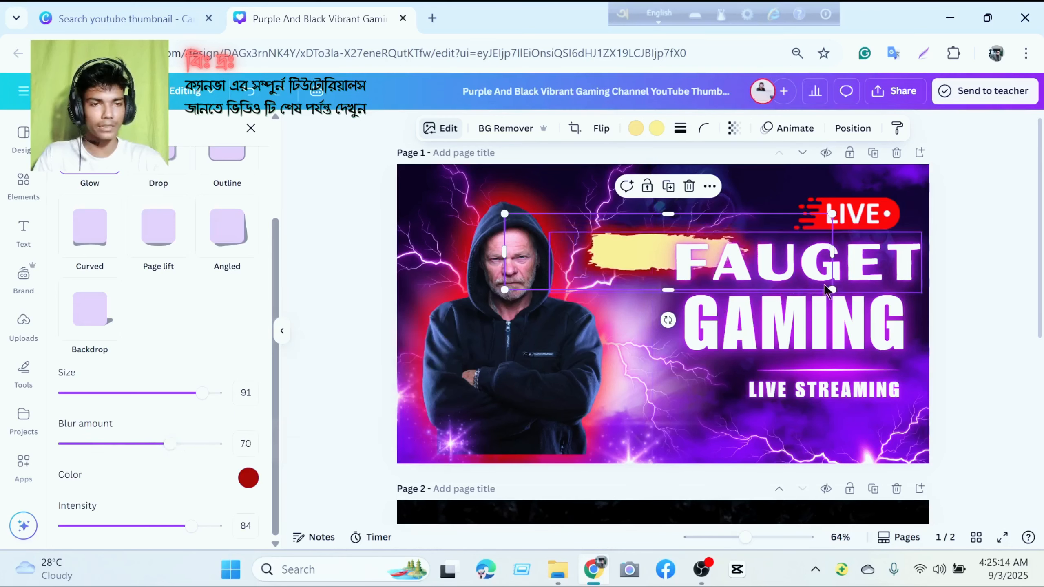
# Enlarge the yellow brush stroke and place it directly behind the FAUGET text.
pyautogui.moveTo(832, 290); pyautogui.dragTo(998, 354)
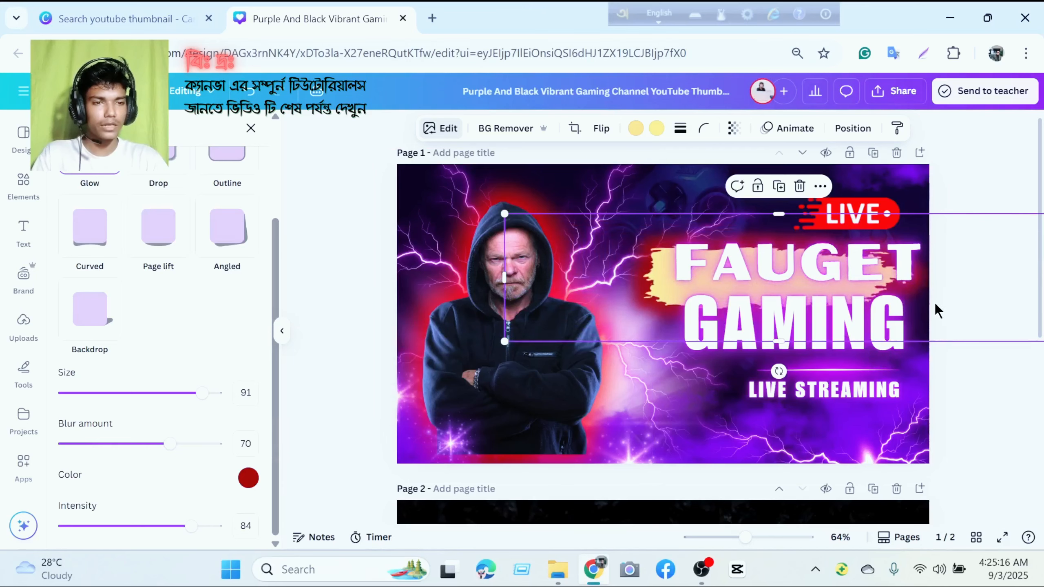
pyautogui.moveTo(936, 304)
pyautogui.mouseDown()
pyautogui.moveTo(941, 284)
pyautogui.moveTo(952, 291)
pyautogui.mouseUp()
pyautogui.click(973, 400)
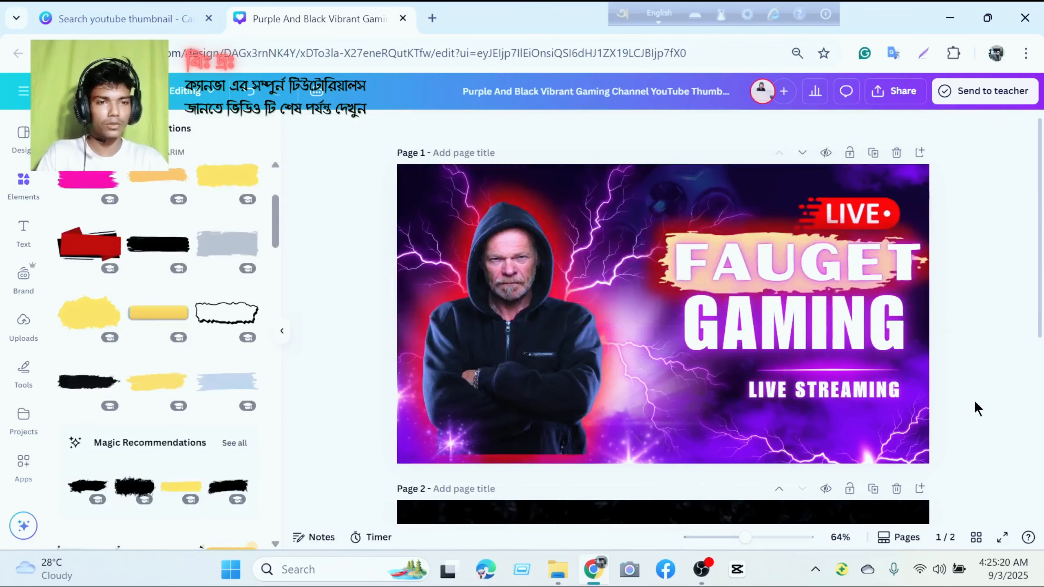
# Clear the element search that was used for the brush strokes.
pyautogui.click(722, 227)
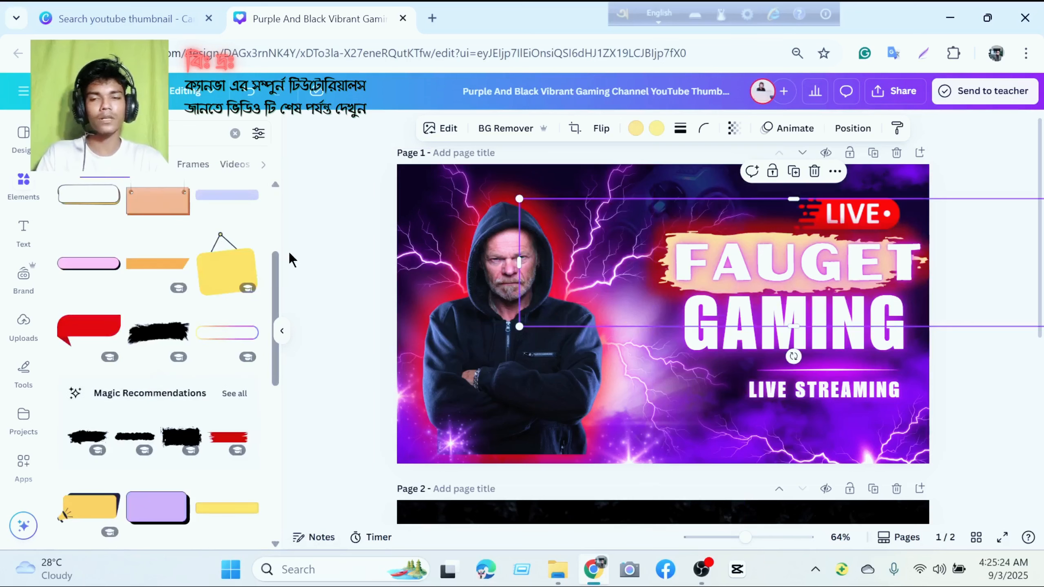
pyautogui.click(240, 133)
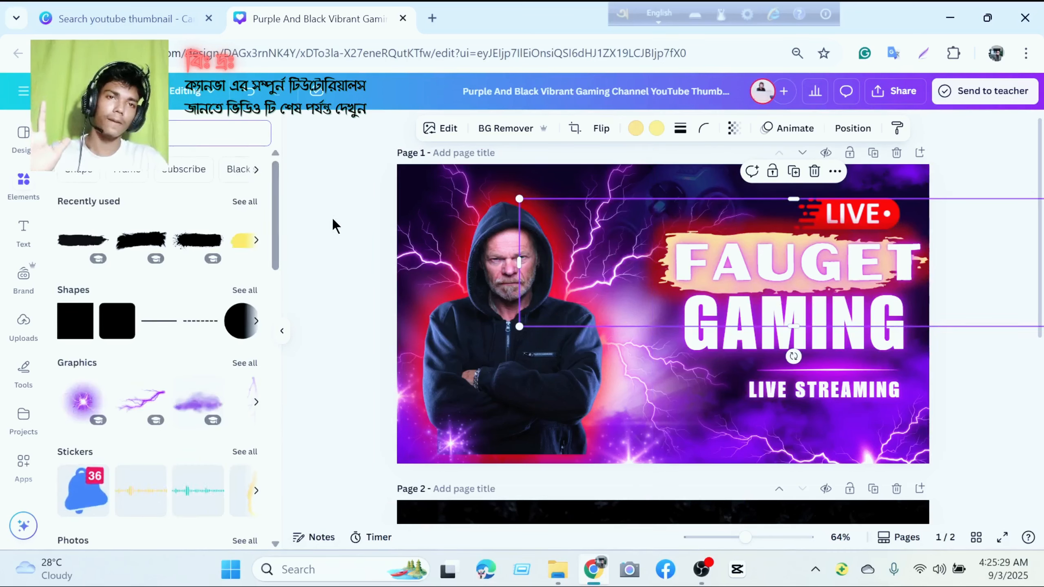
pyautogui.click(952, 432)
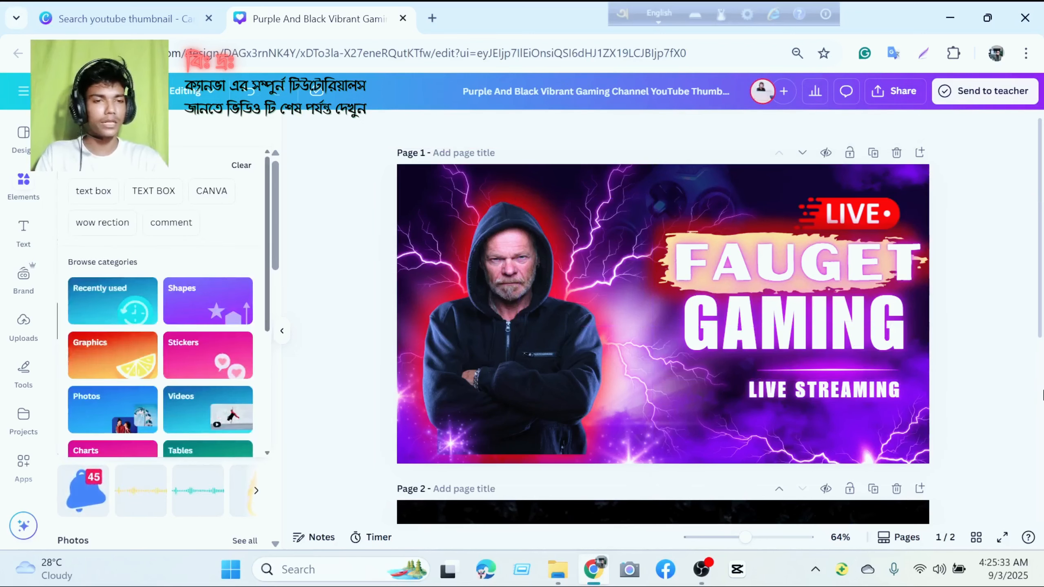
pyautogui.scroll(-5, 910, 382)
pyautogui.scroll(5, 910, 383)
pyautogui.click(621, 259)
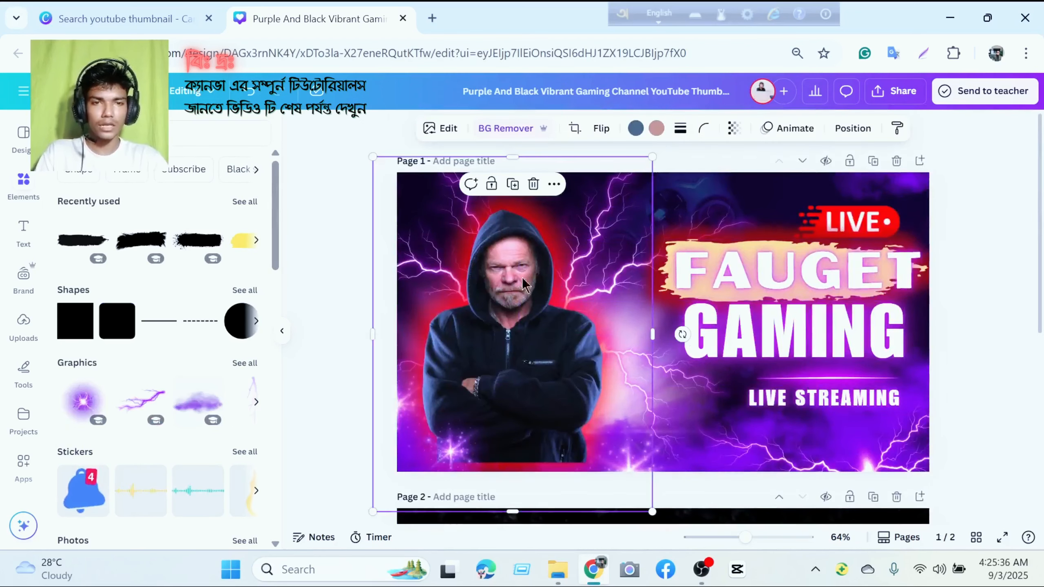
pyautogui.click(783, 253)
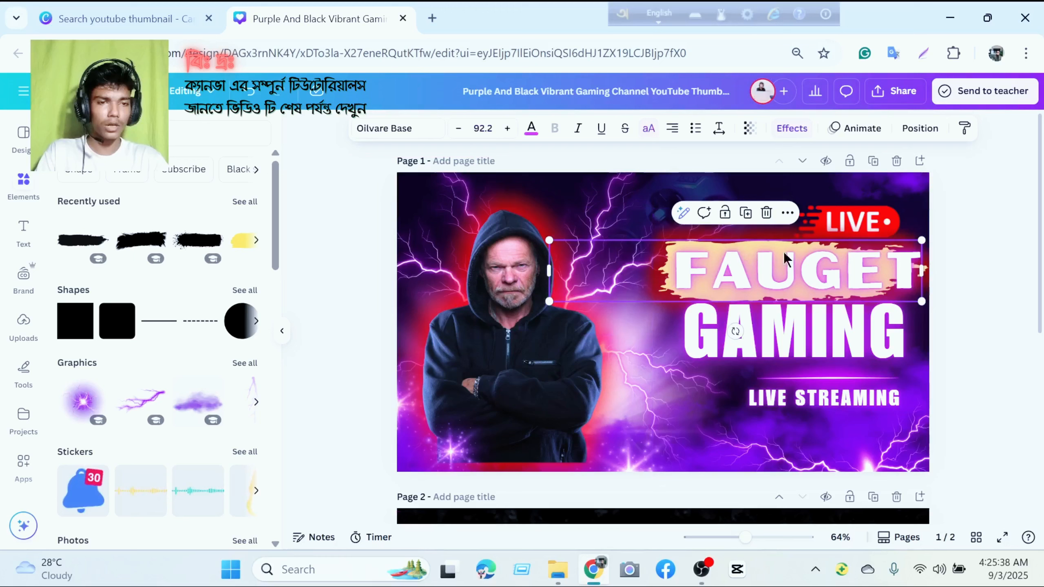
pyautogui.click(832, 233)
pyautogui.click(817, 275)
pyautogui.click(884, 337)
pyautogui.click(867, 411)
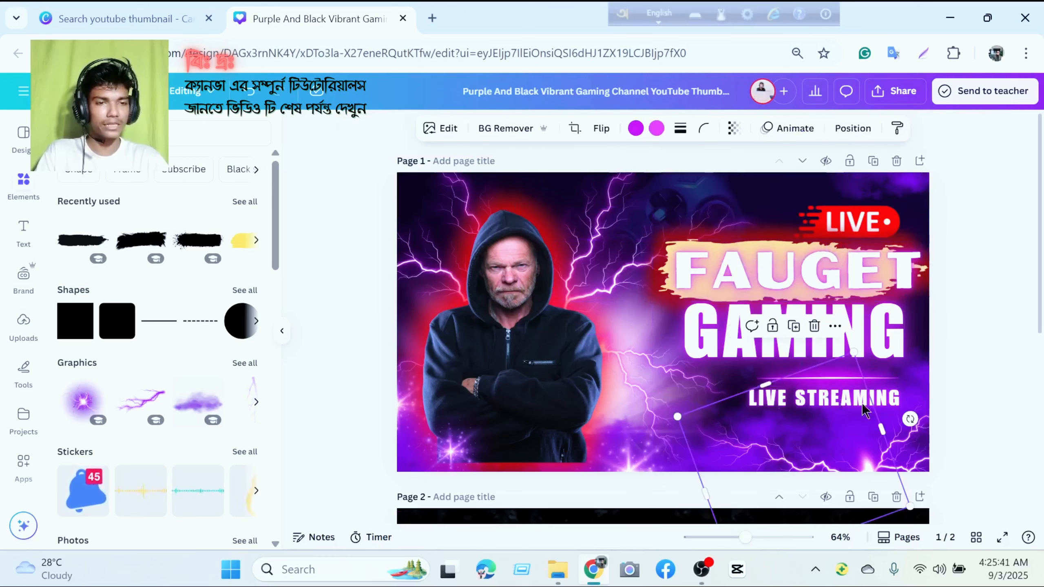
pyautogui.click(977, 411)
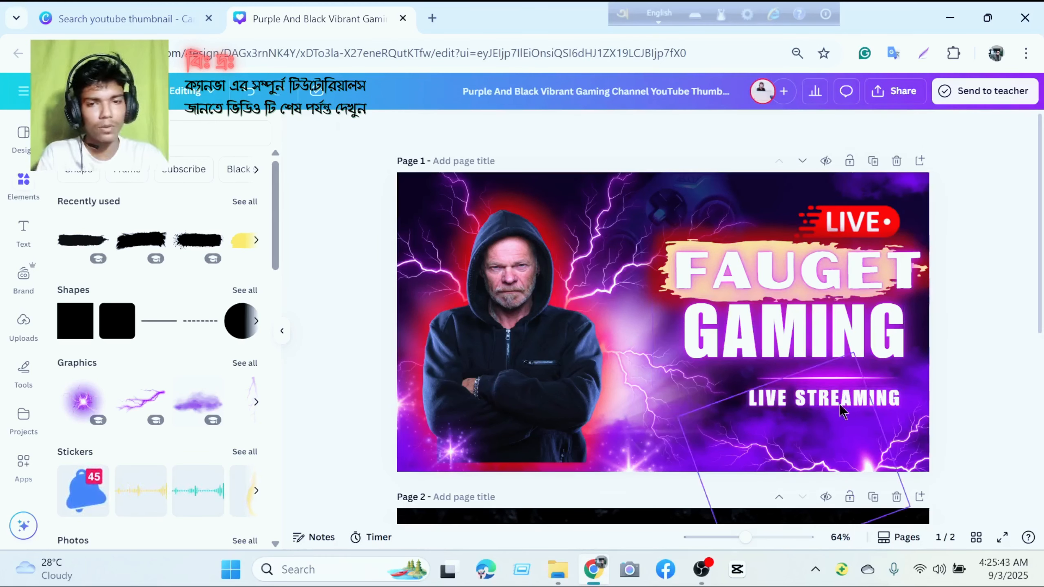
pyautogui.click(891, 400)
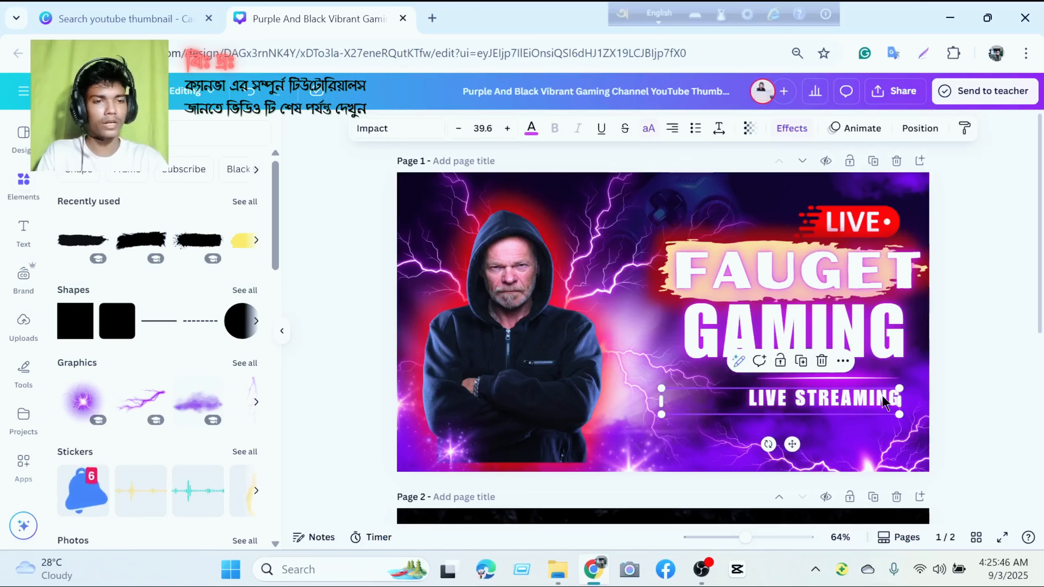
pyautogui.click(969, 379)
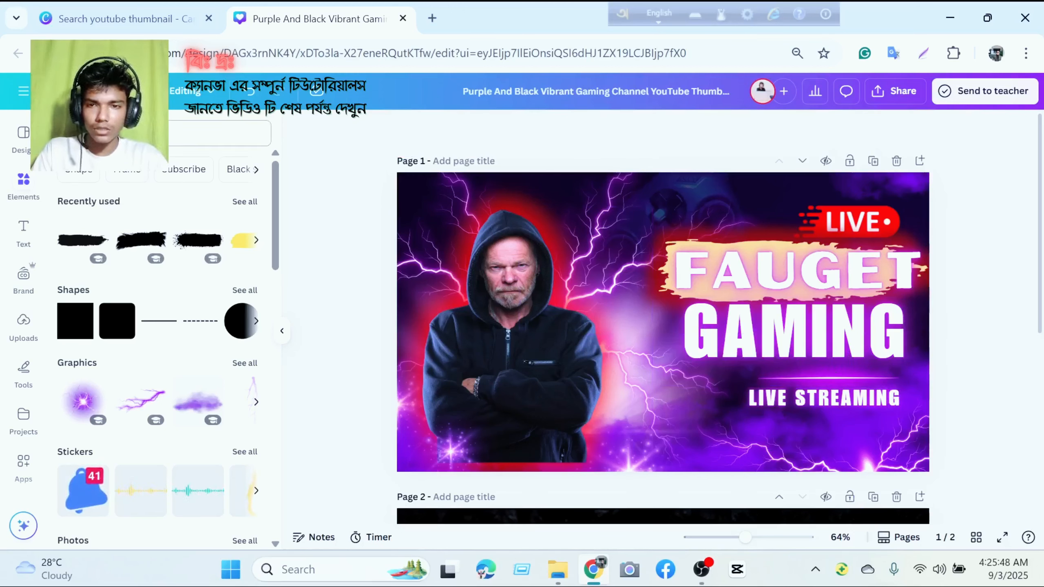
# Search the elements for "mobile icon" and browse only the graphics results.
pyautogui.click(218, 133)
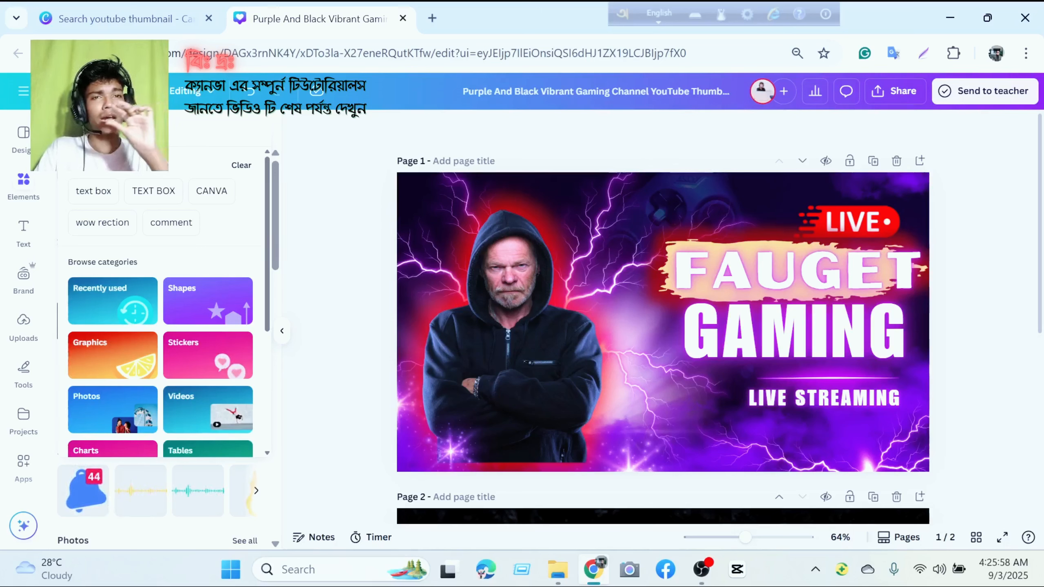
pyautogui.press('Escape')
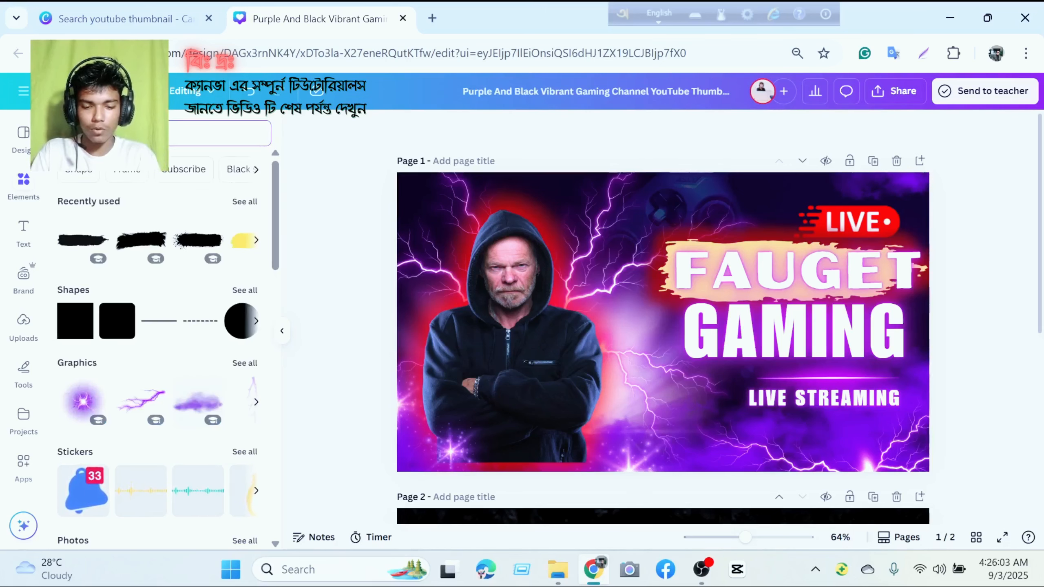
pyautogui.write('mobile')
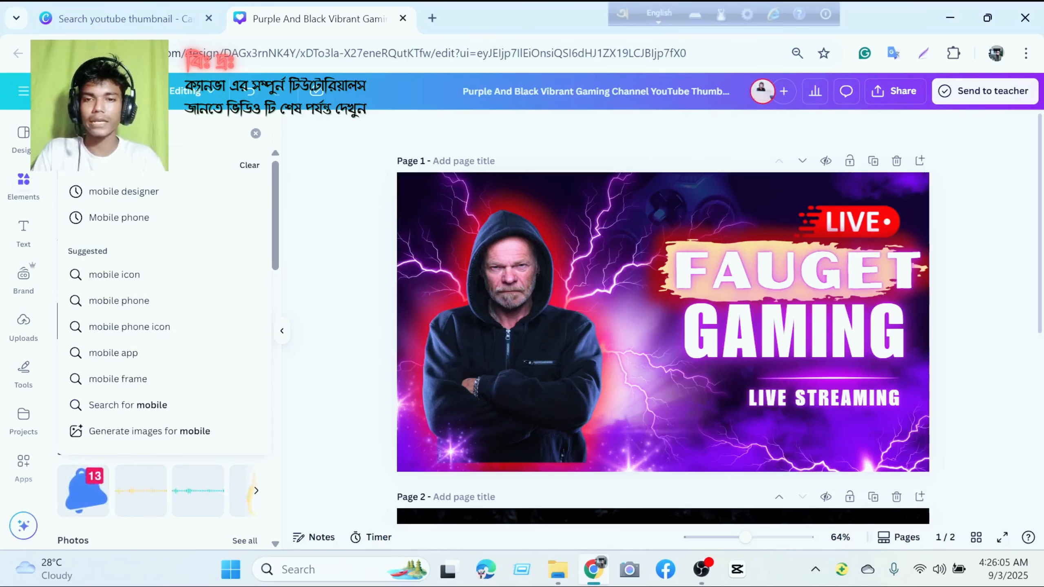
pyautogui.write(' icon')
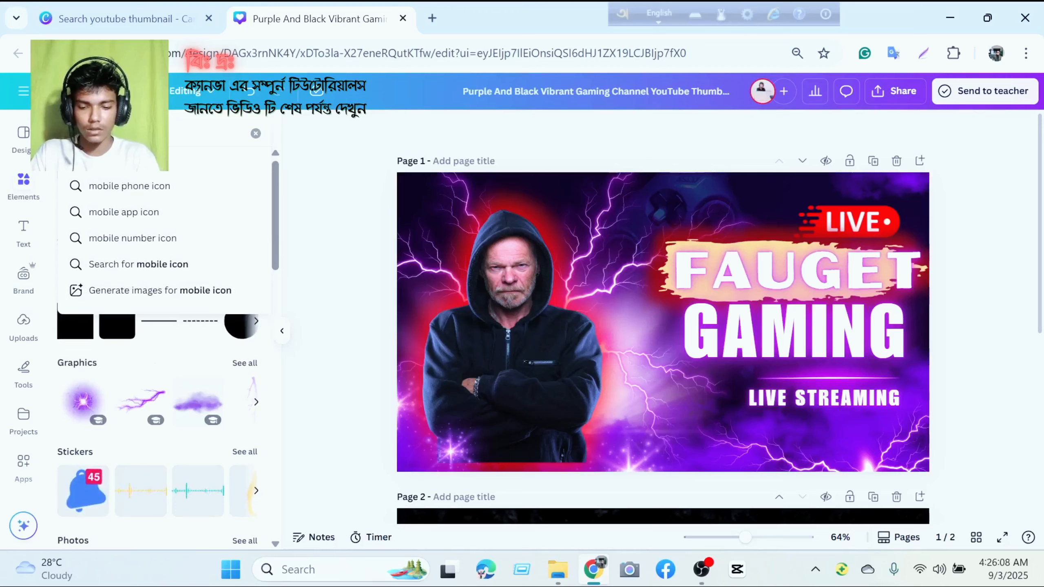
pyautogui.press('Return')
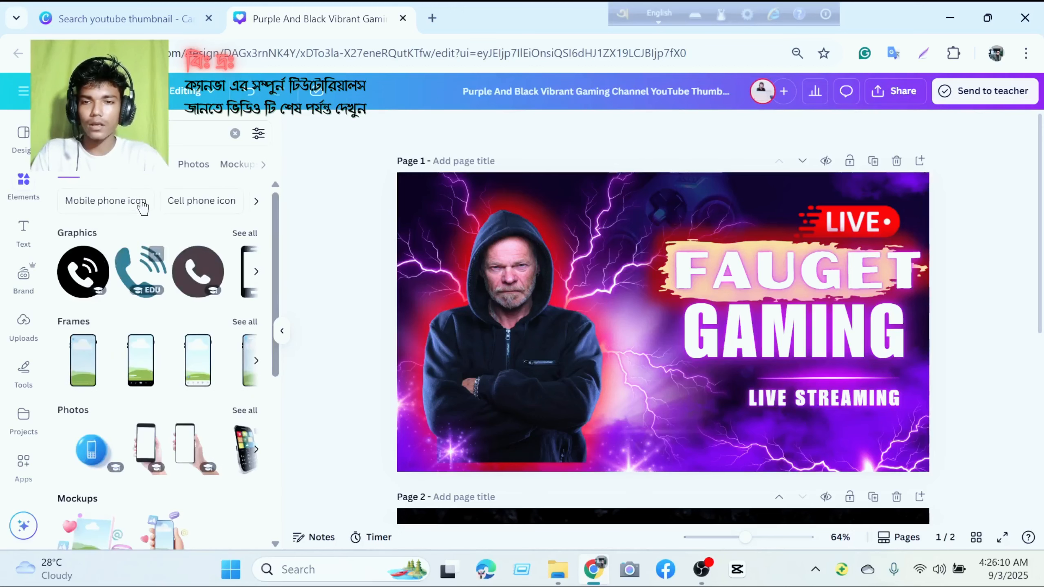
pyautogui.click(114, 164)
pyautogui.scroll(-5, 161, 368)
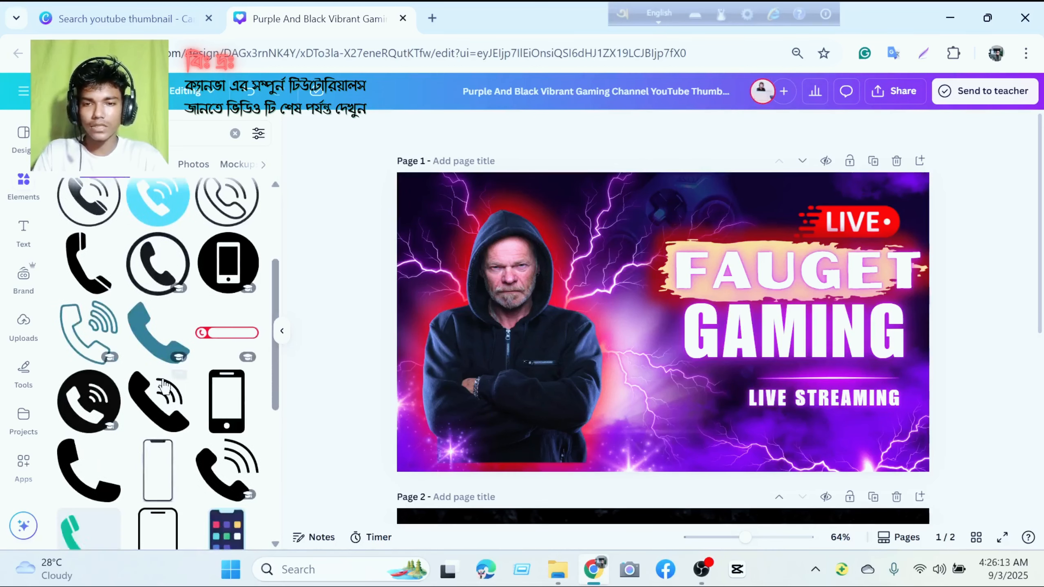
pyautogui.scroll(-3, 163, 374)
pyautogui.scroll(10, 162, 375)
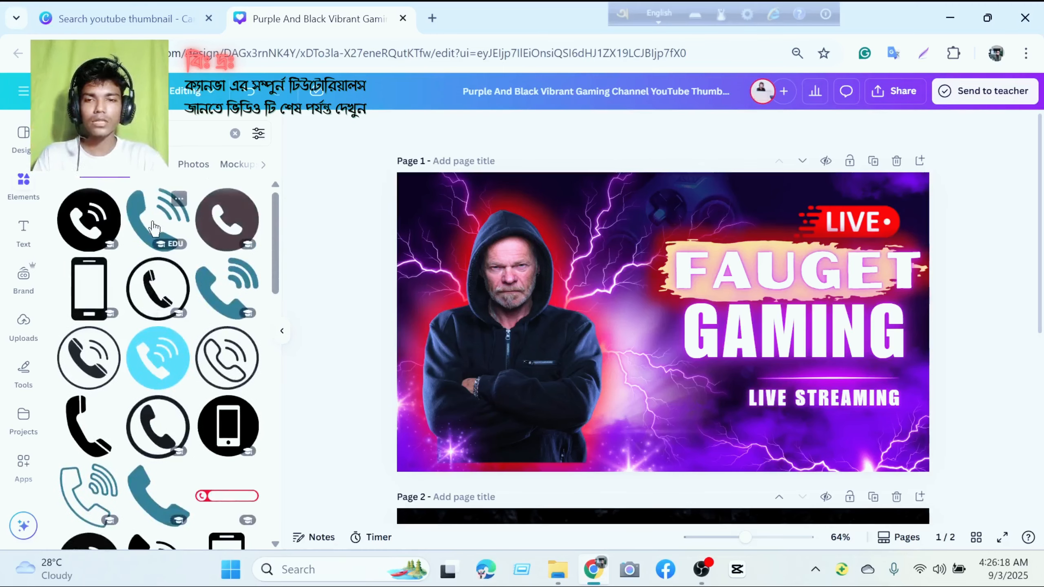
# Try the round black phone icon with sound waves on page 1, and delete it.
pyautogui.click(103, 218)
pyautogui.moveTo(662, 337); pyautogui.dragTo(659, 393)
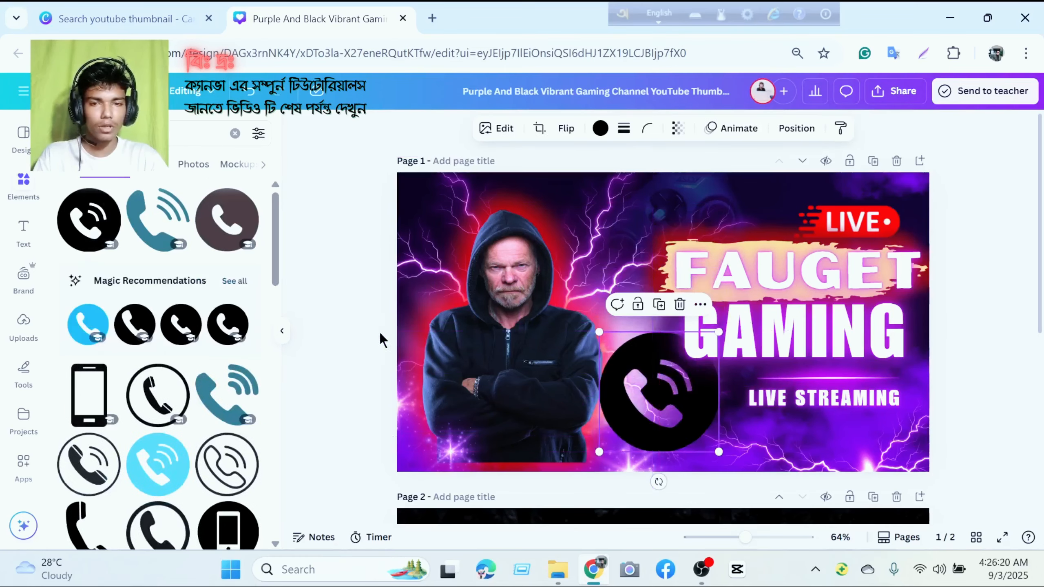
pyautogui.click(679, 304)
# Add the recommended round black phone icon without sound waves, shrink it and place it below the GAMING text.
pyautogui.click(227, 324)
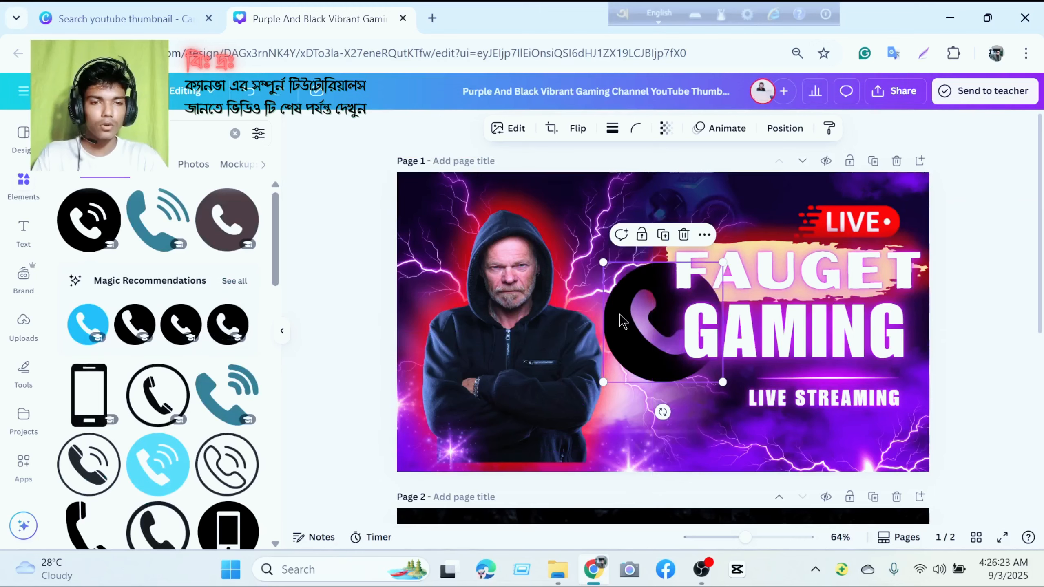
pyautogui.moveTo(622, 333); pyautogui.dragTo(662, 397)
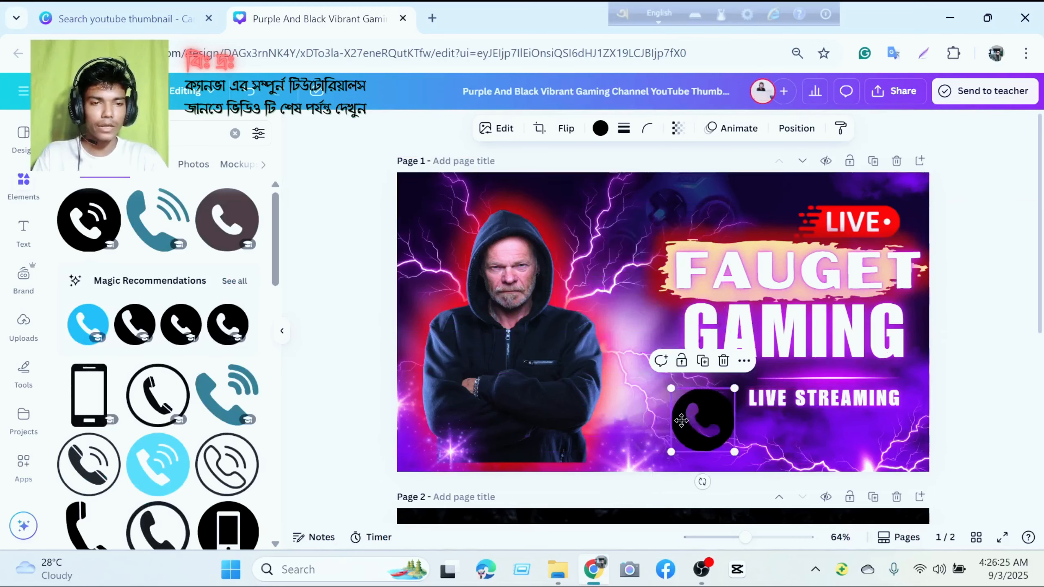
# Recolour the phone icon with the medium green default solid color and shrink it near the page's lower edge.
pyautogui.click(600, 128)
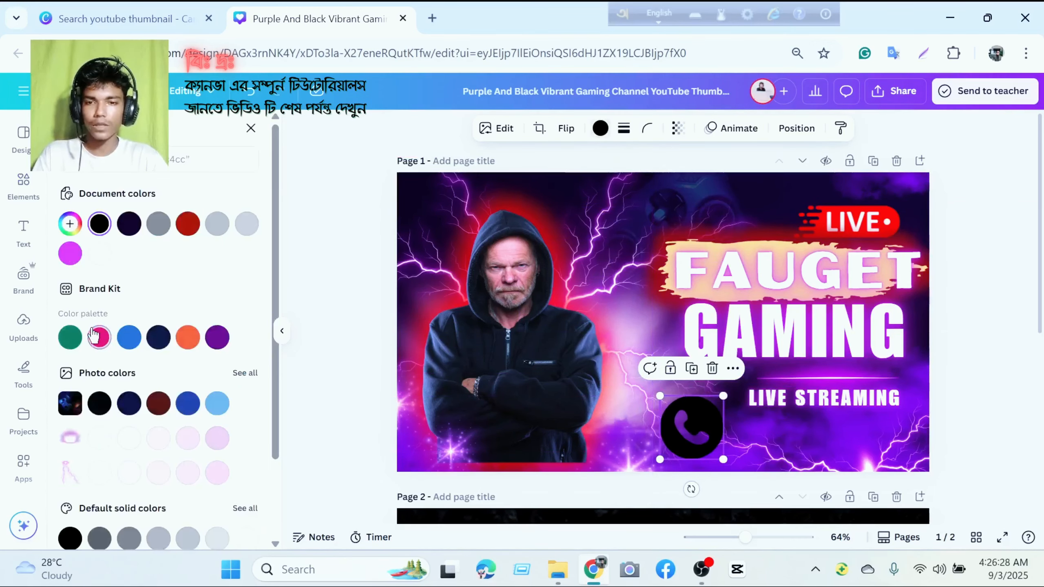
pyautogui.click(71, 341)
pyautogui.scroll(-3, 185, 411)
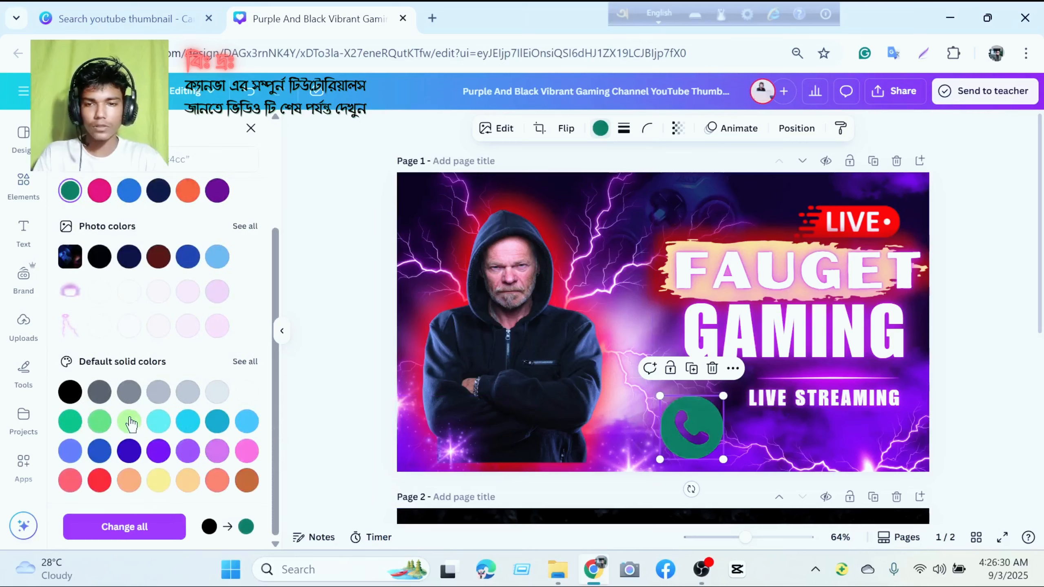
pyautogui.click(129, 422)
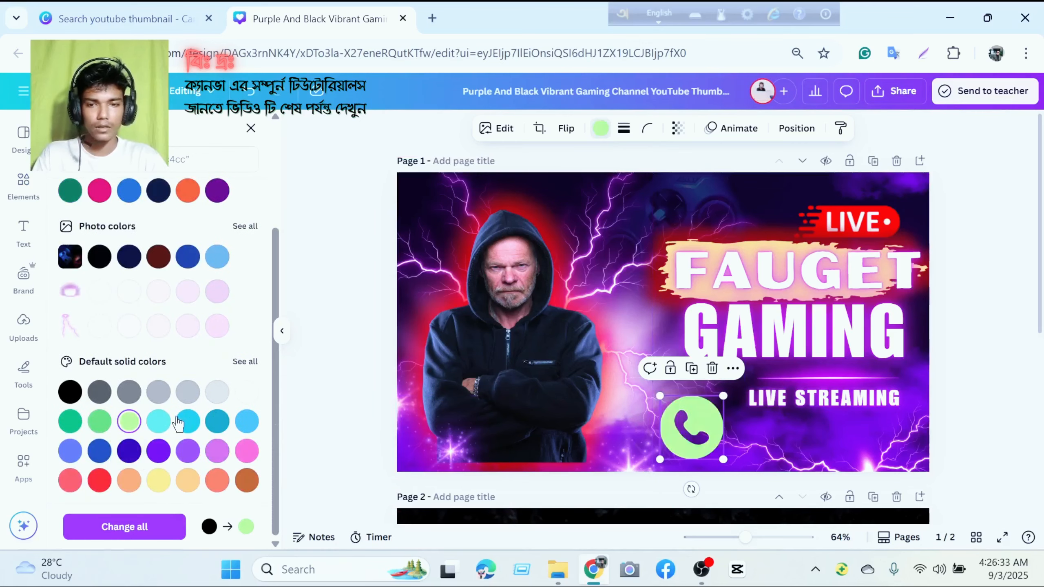
pyautogui.click(106, 422)
pyautogui.moveTo(660, 396); pyautogui.dragTo(668, 456)
pyautogui.press('Escape')
pyautogui.click(967, 415)
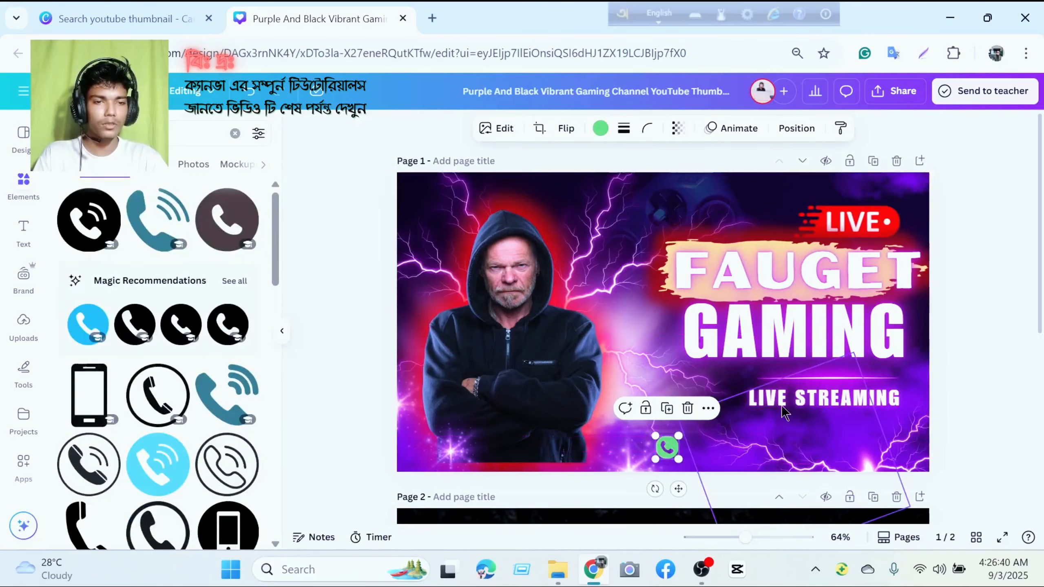
# Add a heading text box beside the green phone icon and color its text white.
pyautogui.click(24, 230)
pyautogui.click(107, 275)
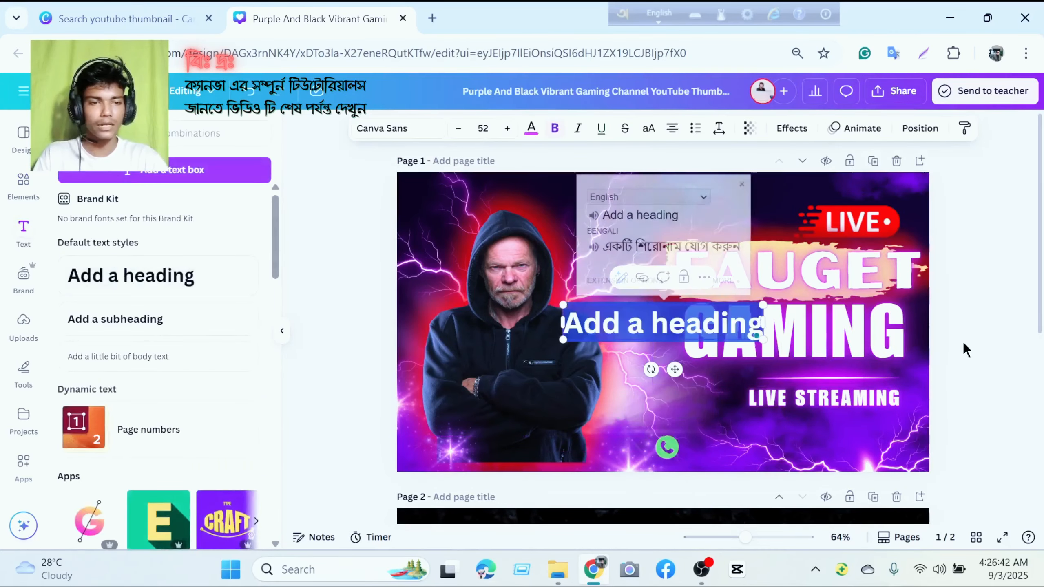
pyautogui.moveTo(633, 329); pyautogui.dragTo(739, 448)
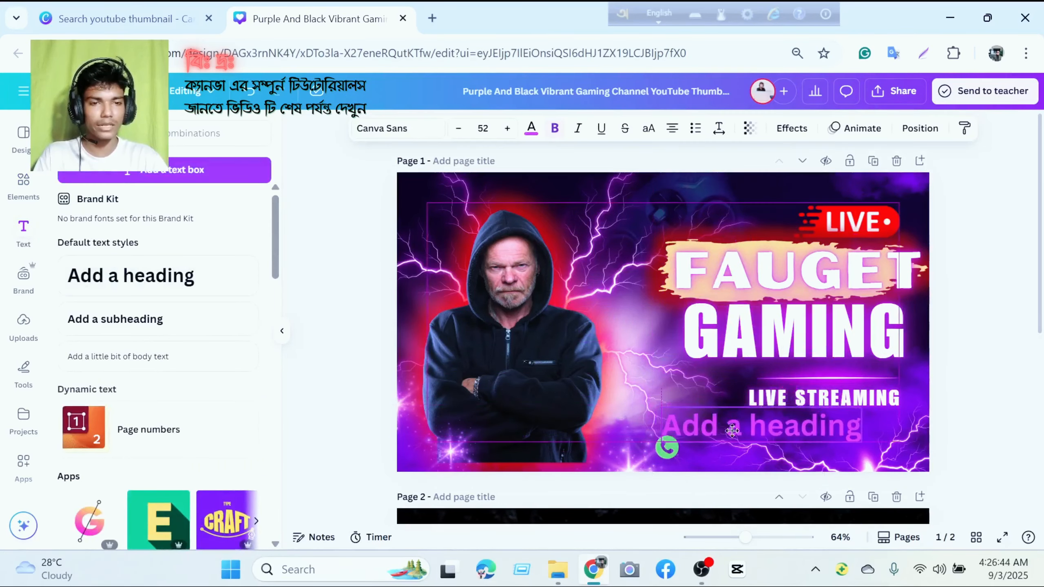
pyautogui.click(531, 128)
pyautogui.click(131, 252)
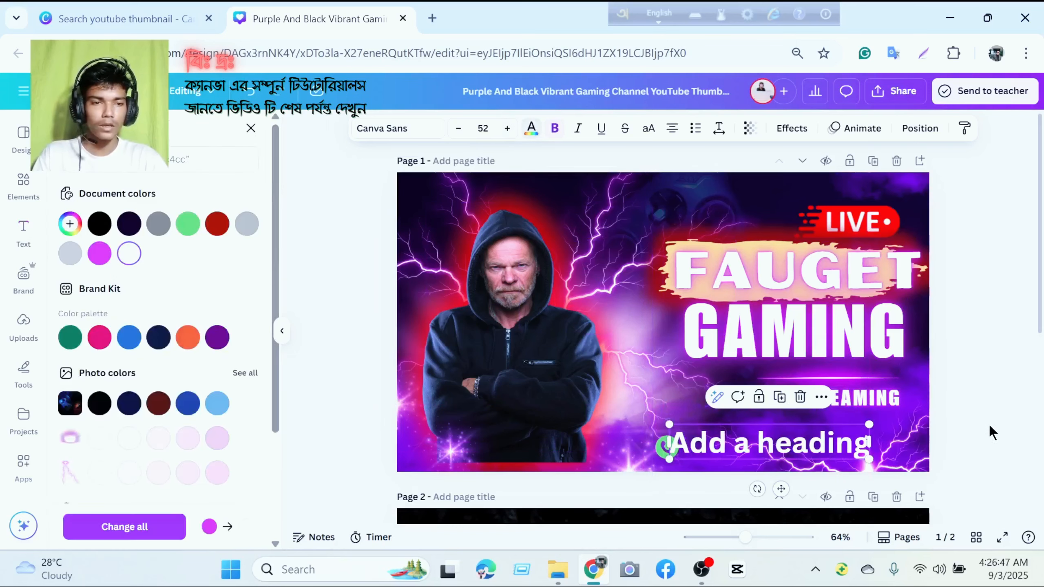
pyautogui.click(788, 448)
pyautogui.moveTo(789, 448); pyautogui.dragTo(801, 449)
# Replace the new heading's text with a partly masked phone number.
pyautogui.doubleClick(800, 446)
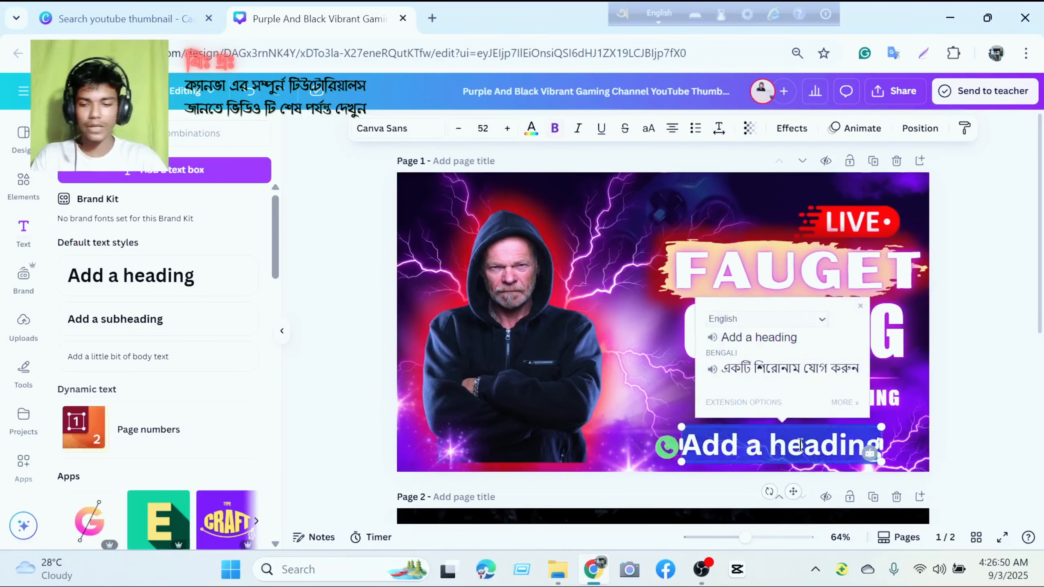
pyautogui.press('BackSpace')
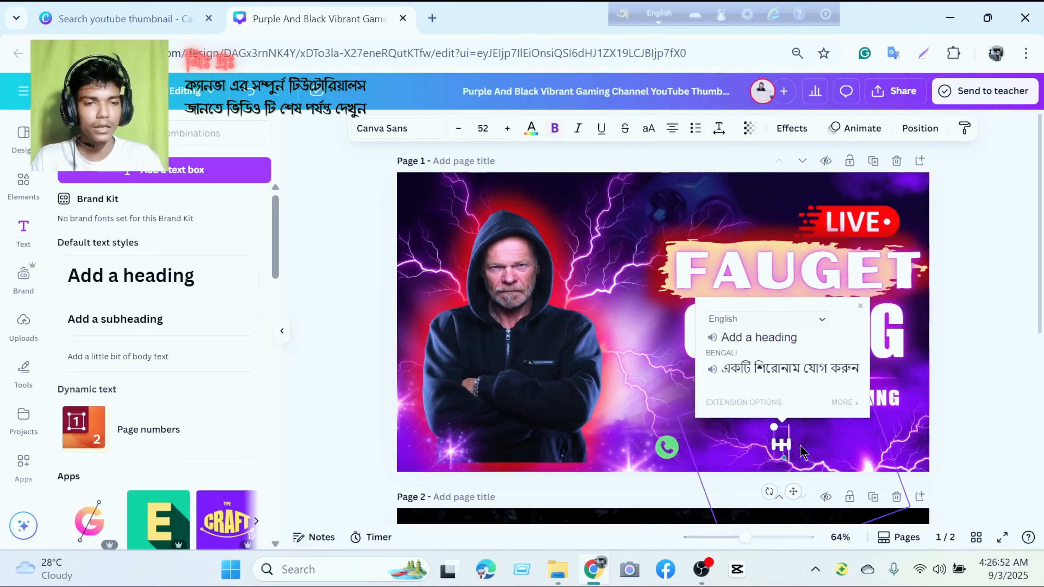
pyautogui.write('+88')
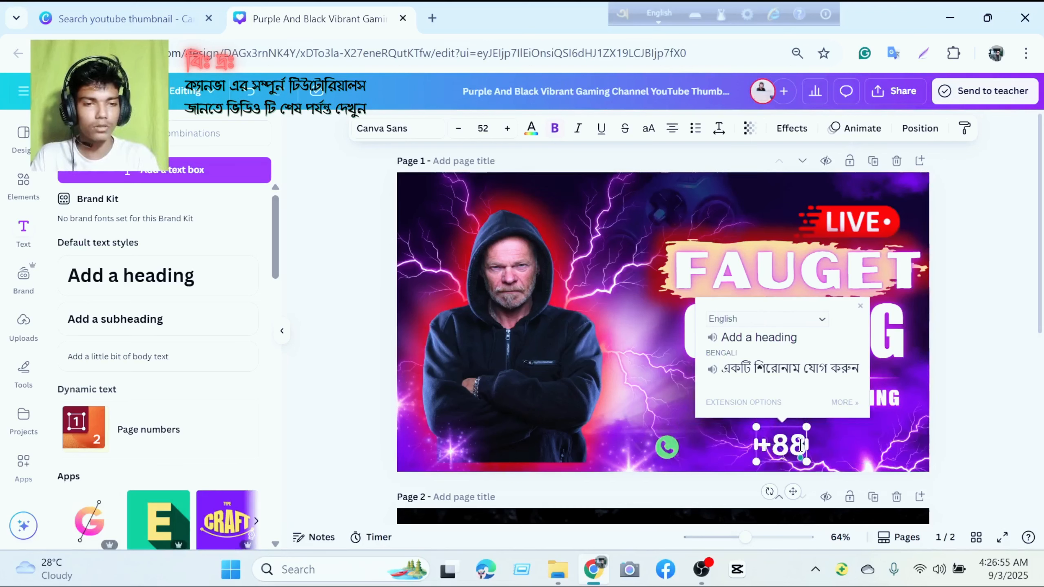
pyautogui.write('017')
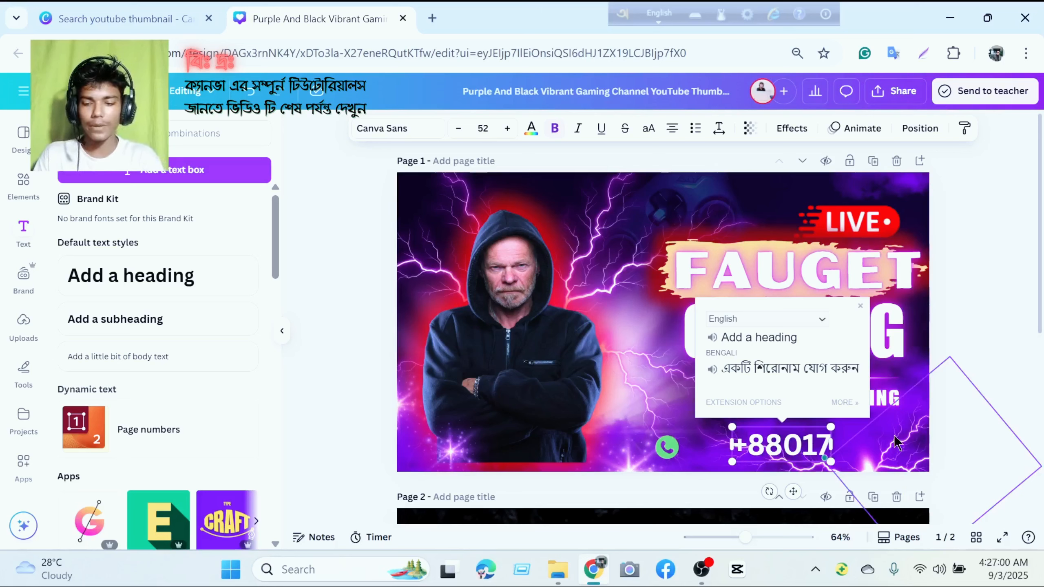
pyautogui.write('###')
pyautogui.click(988, 338)
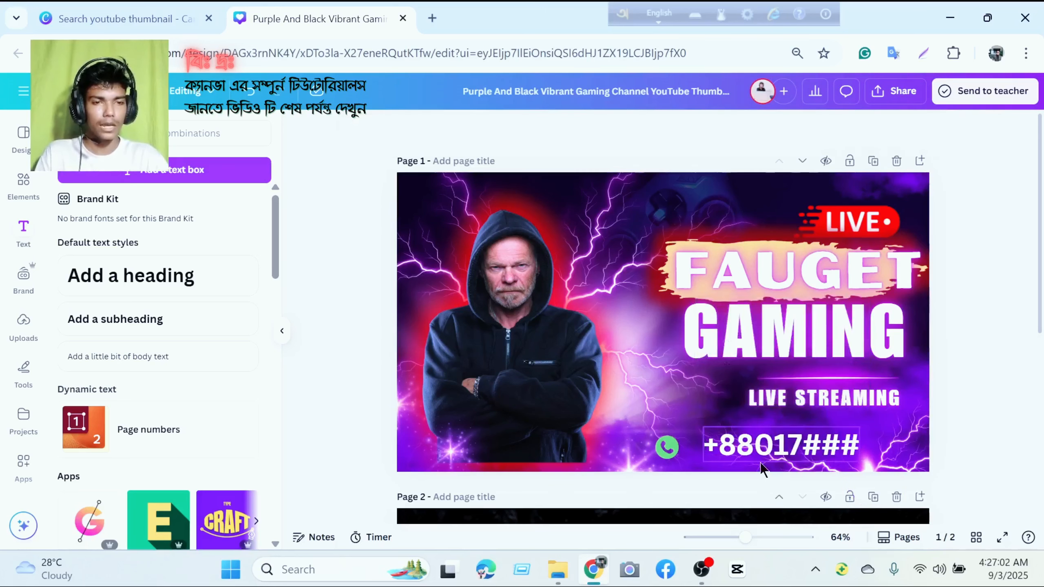
# Shrink the phone number text to about size 27.4 and place it directly beside the green phone icon.
pyautogui.click(717, 436)
pyautogui.moveTo(703, 427); pyautogui.dragTo(758, 439)
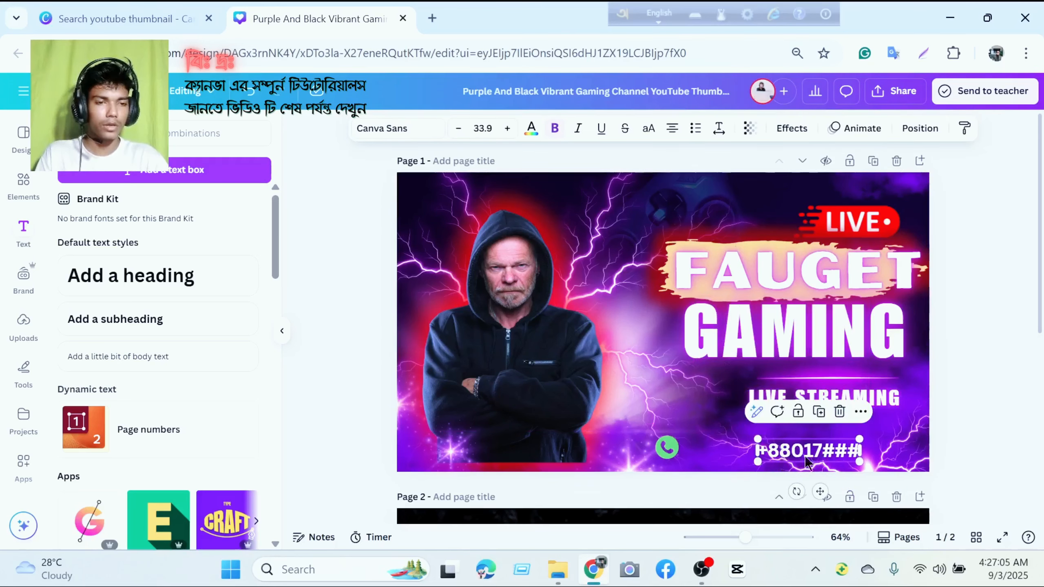
pyautogui.moveTo(839, 462); pyautogui.dragTo(748, 453)
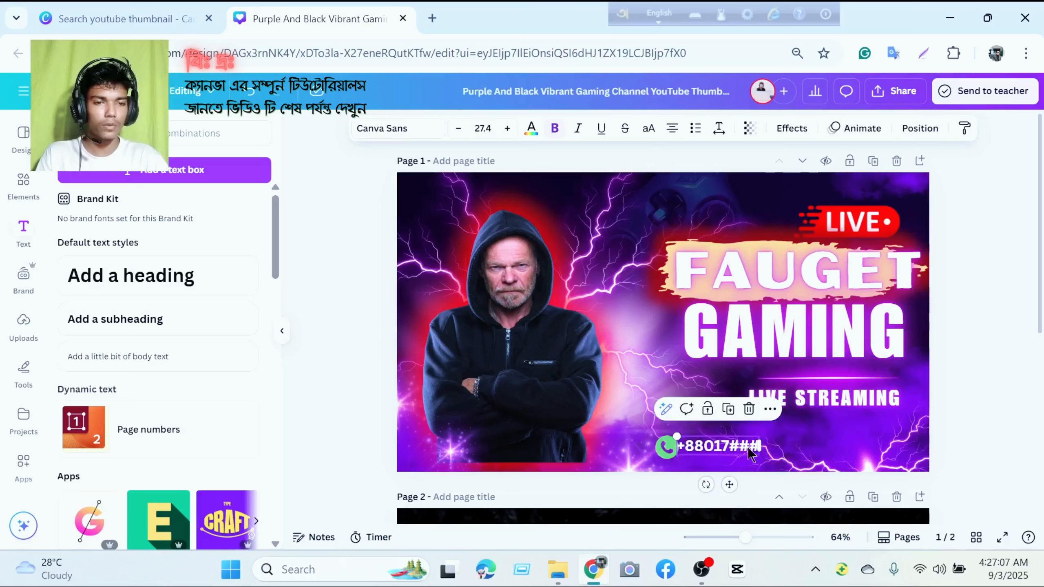
pyautogui.click(966, 418)
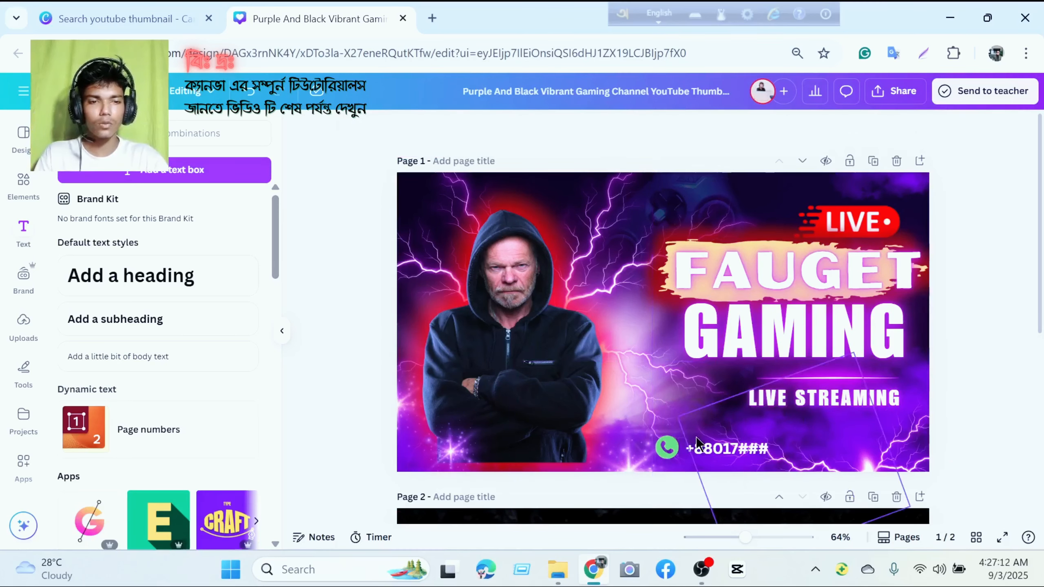
# Search the elements library for "gmail icone" and list all matching graphics.
pyautogui.click(24, 183)
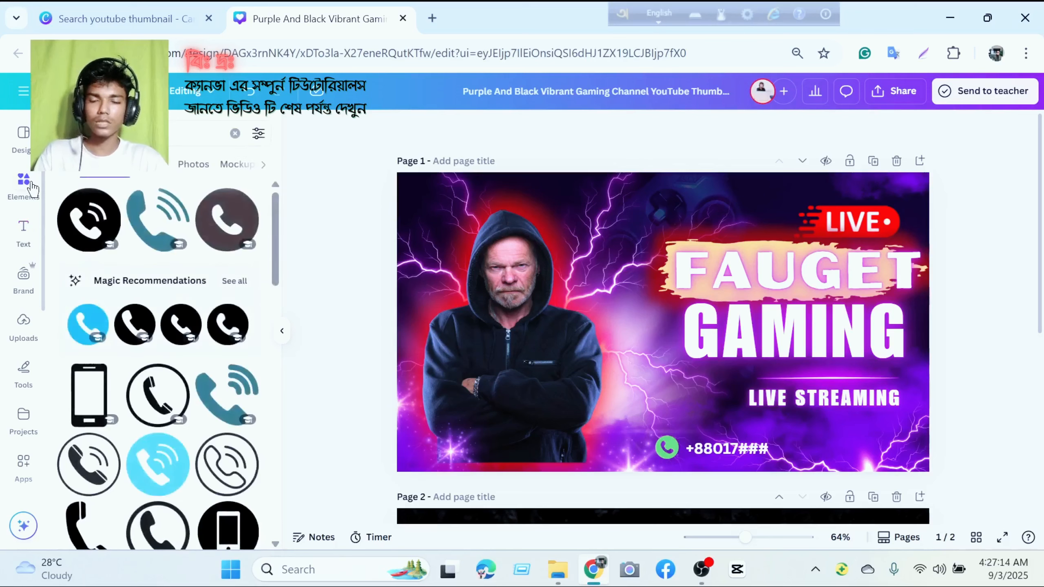
pyautogui.click(231, 131)
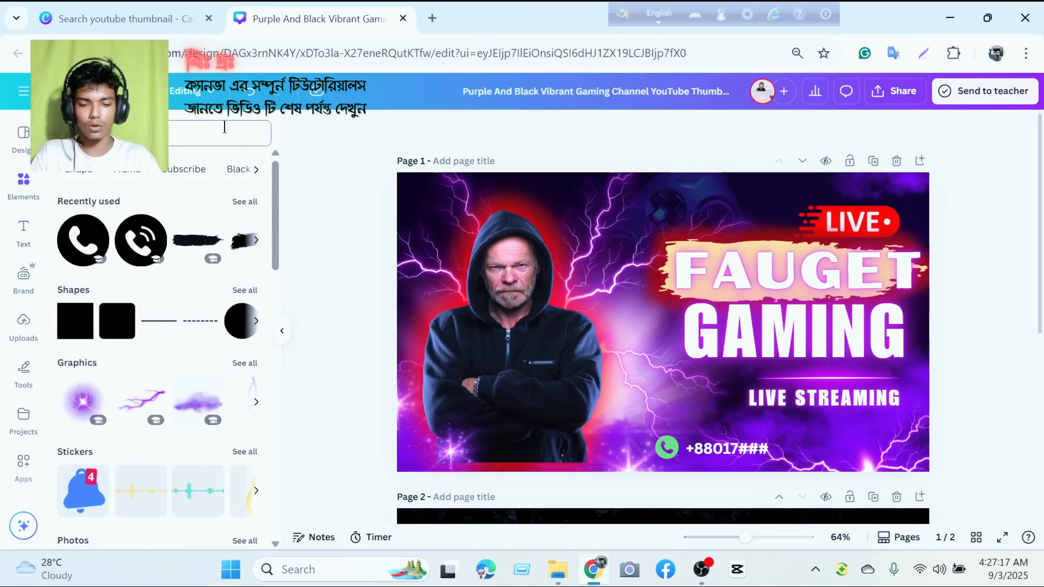
pyautogui.write('gmail ico')
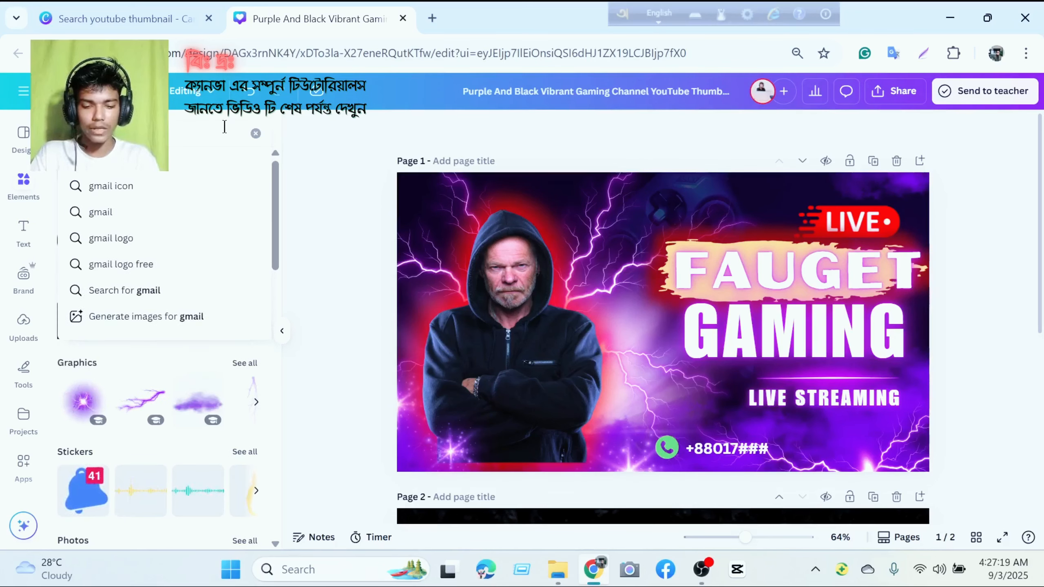
pyautogui.write('e')
pyautogui.press('Return')
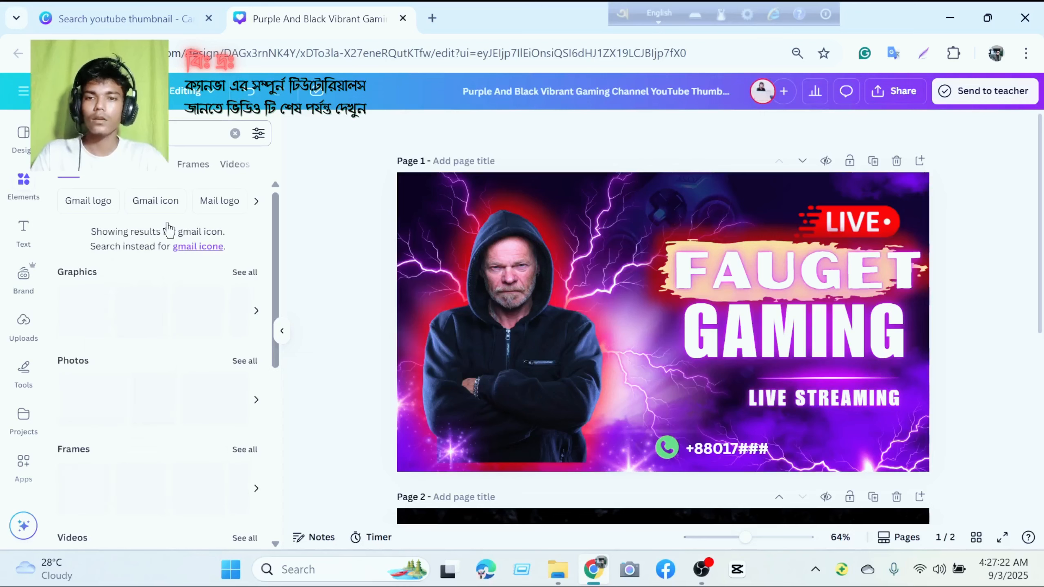
pyautogui.click(245, 272)
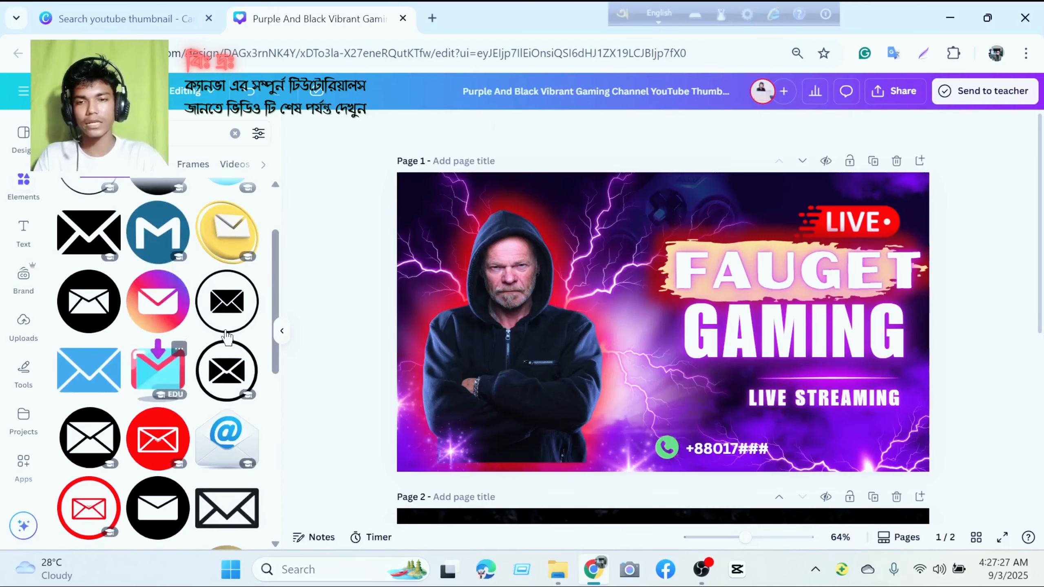
# Add the pink and blue envelope icon with the purple arrow, shrink it and place it after the phone number text.
pyautogui.click(137, 362)
pyautogui.moveTo(612, 262); pyautogui.dragTo(659, 318)
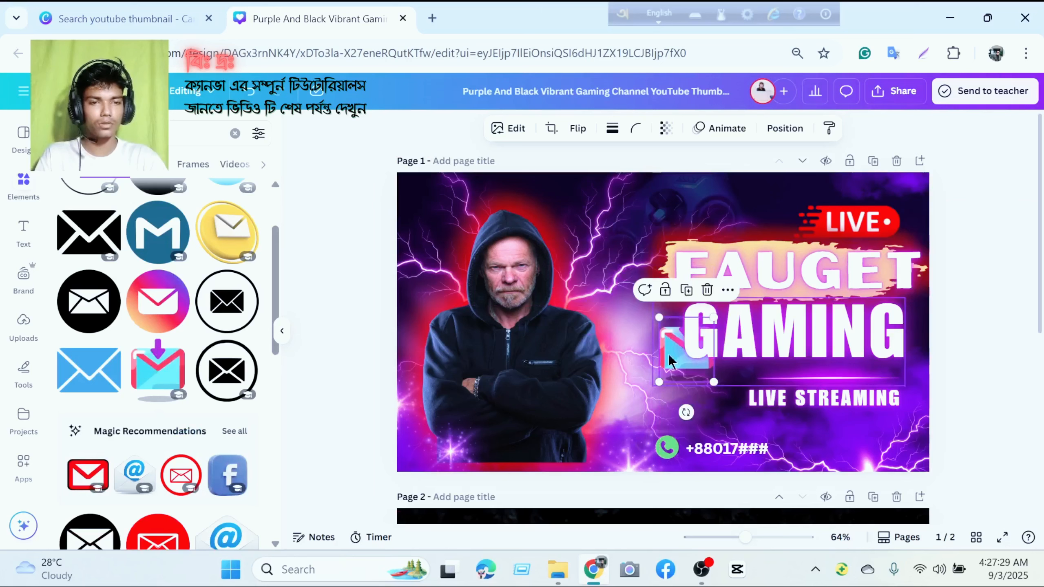
pyautogui.moveTo(668, 354); pyautogui.dragTo(789, 446)
pyautogui.click(939, 427)
pyautogui.click(805, 444)
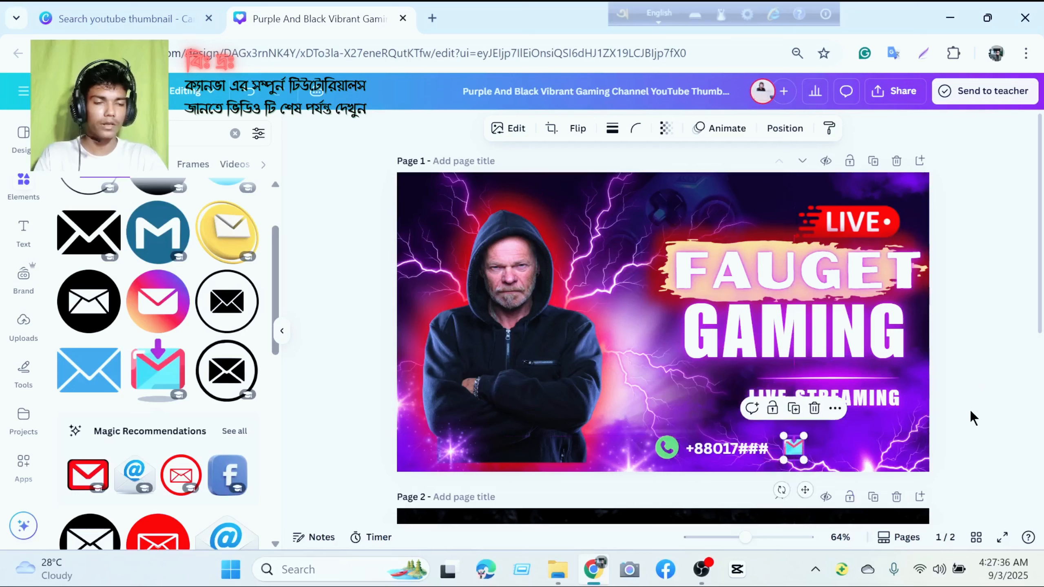
pyautogui.click(940, 412)
pyautogui.scroll(-4, 182, 256)
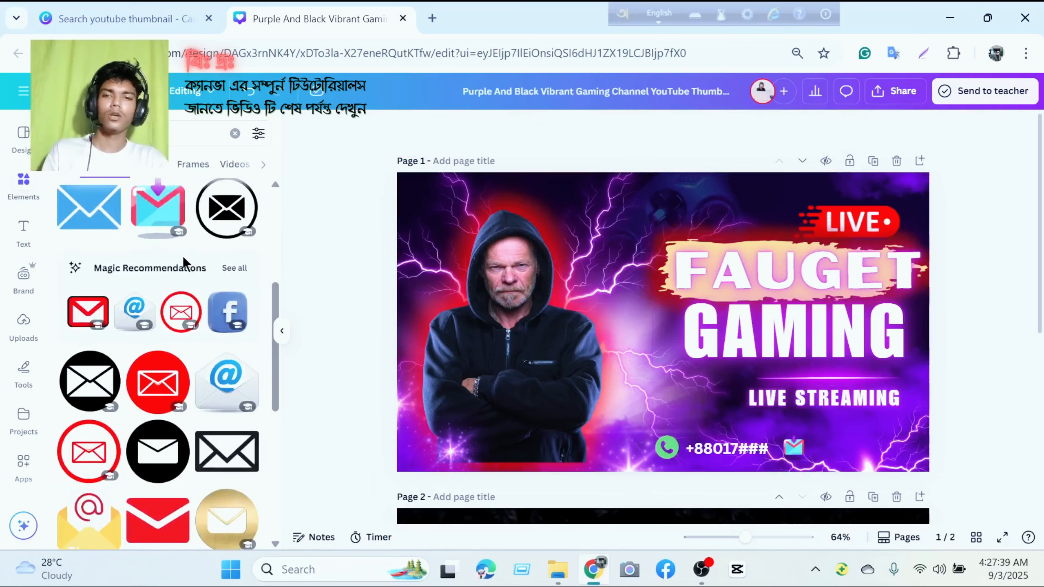
pyautogui.scroll(5, 182, 256)
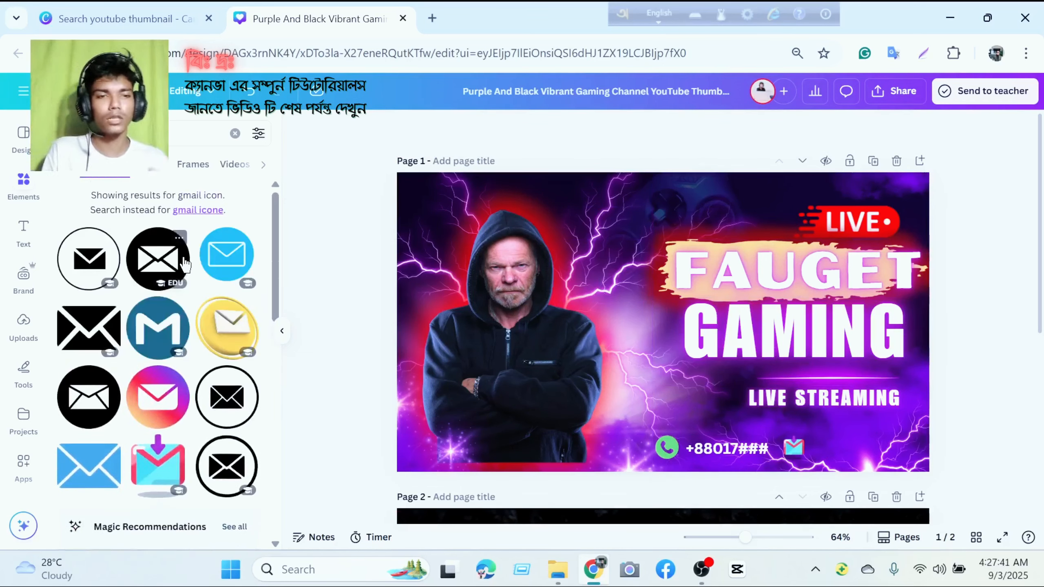